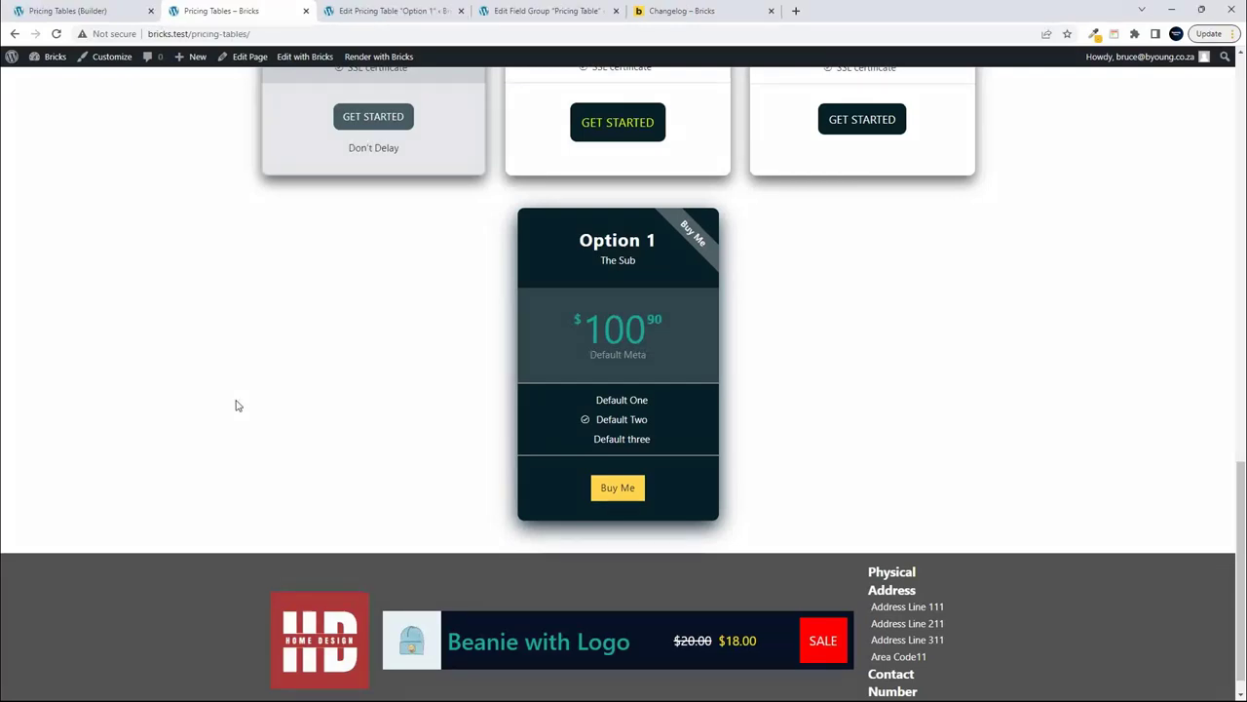
- Add a new Pricing Tables entry in the WordPress admin and title it "Option 2"
{"action": "left_click", "coordinate": [368, 12]}
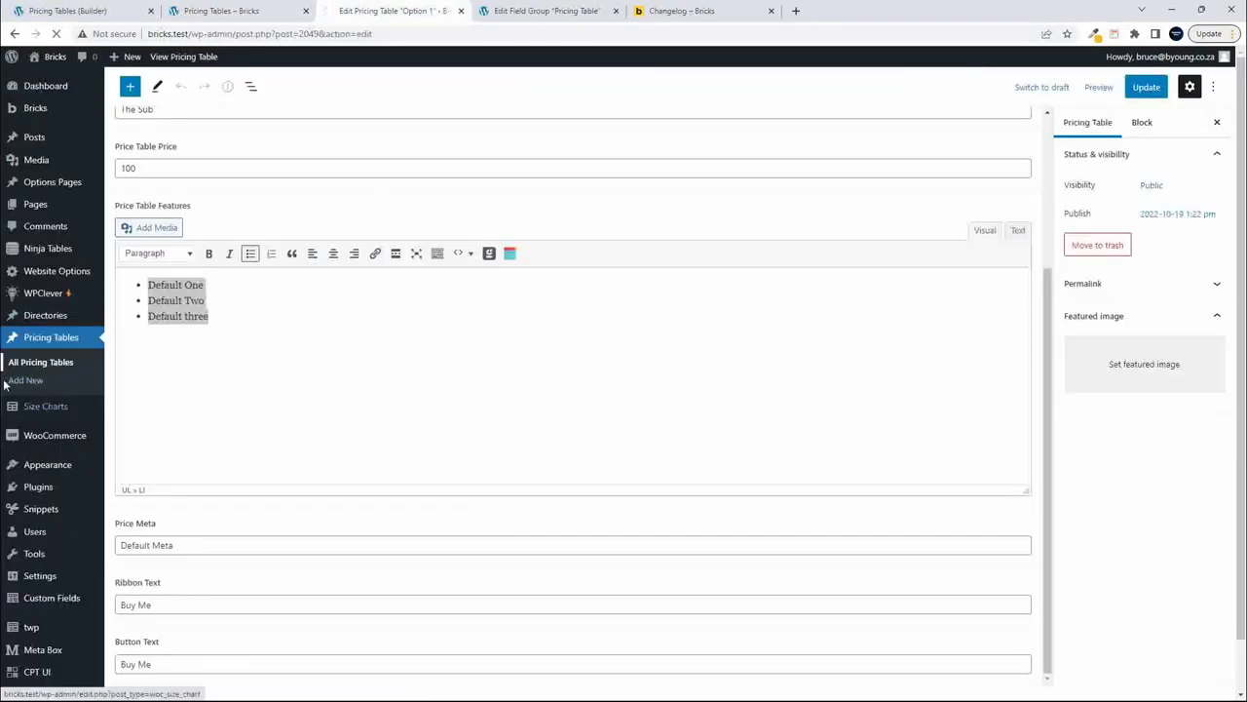
{"action": "left_click", "coordinate": [56, 367]}
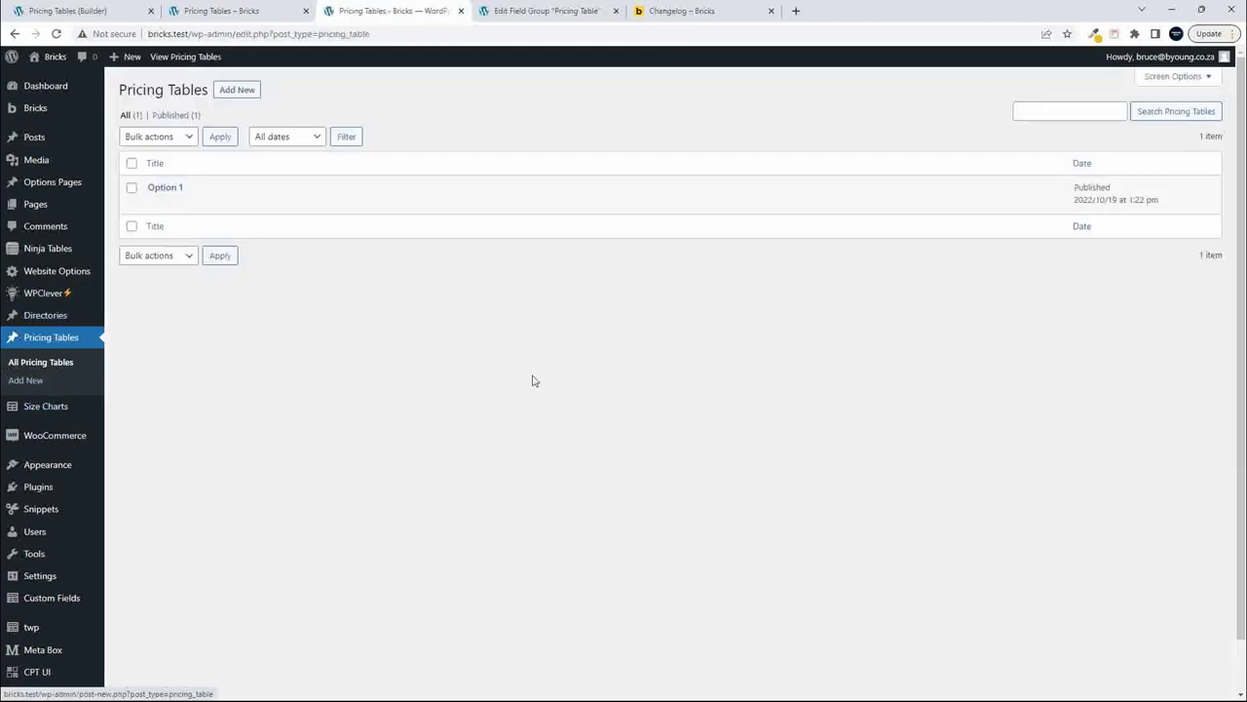
{"action": "left_click", "coordinate": [240, 89]}
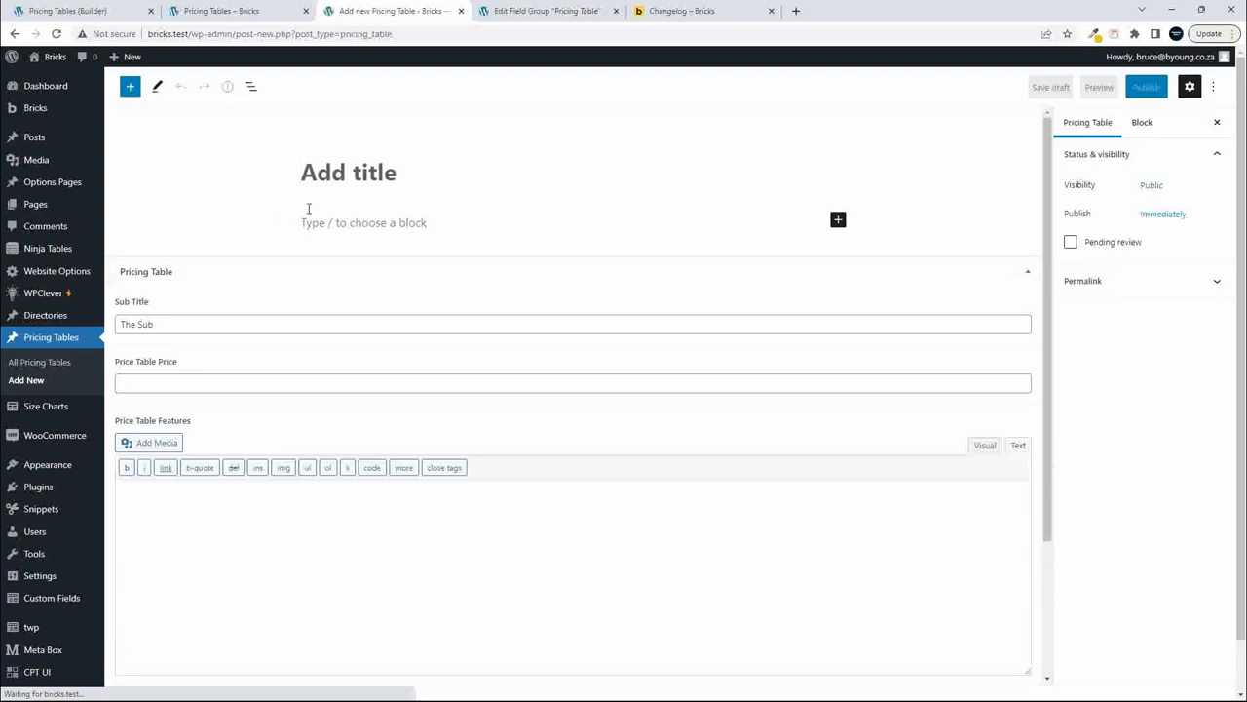
{"action": "type", "text": "Option"}
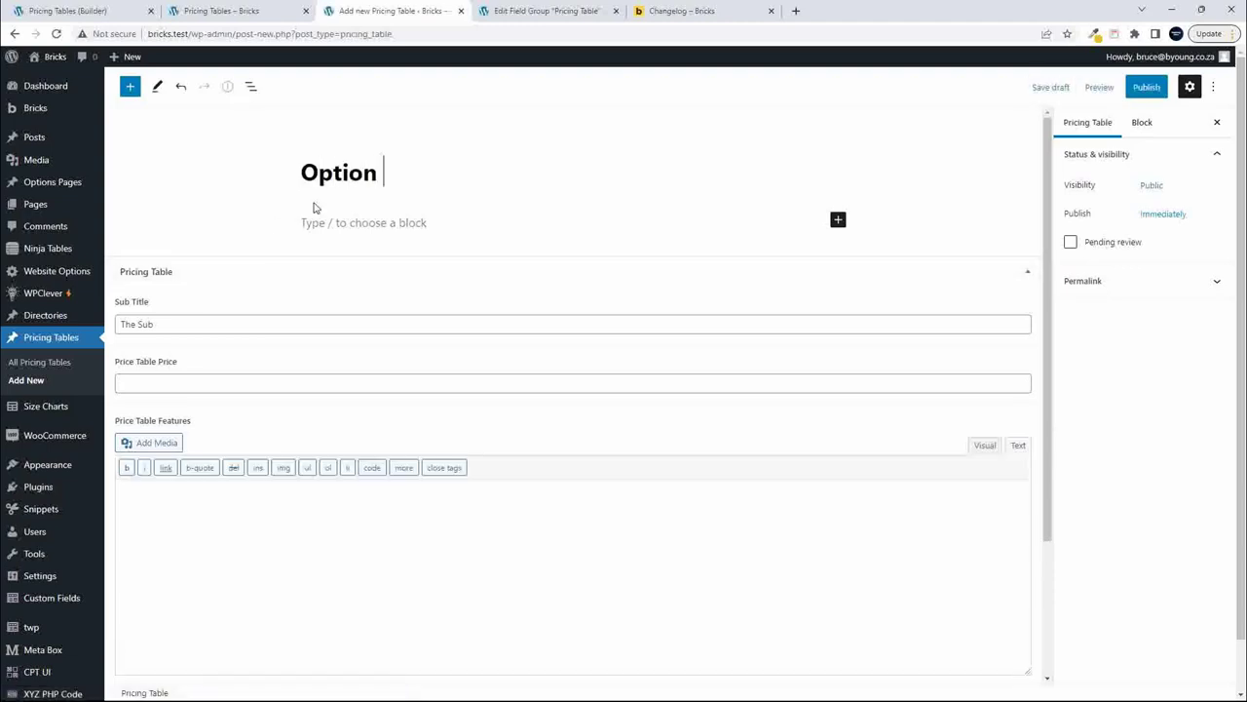
{"action": "type", "text": " 2"}
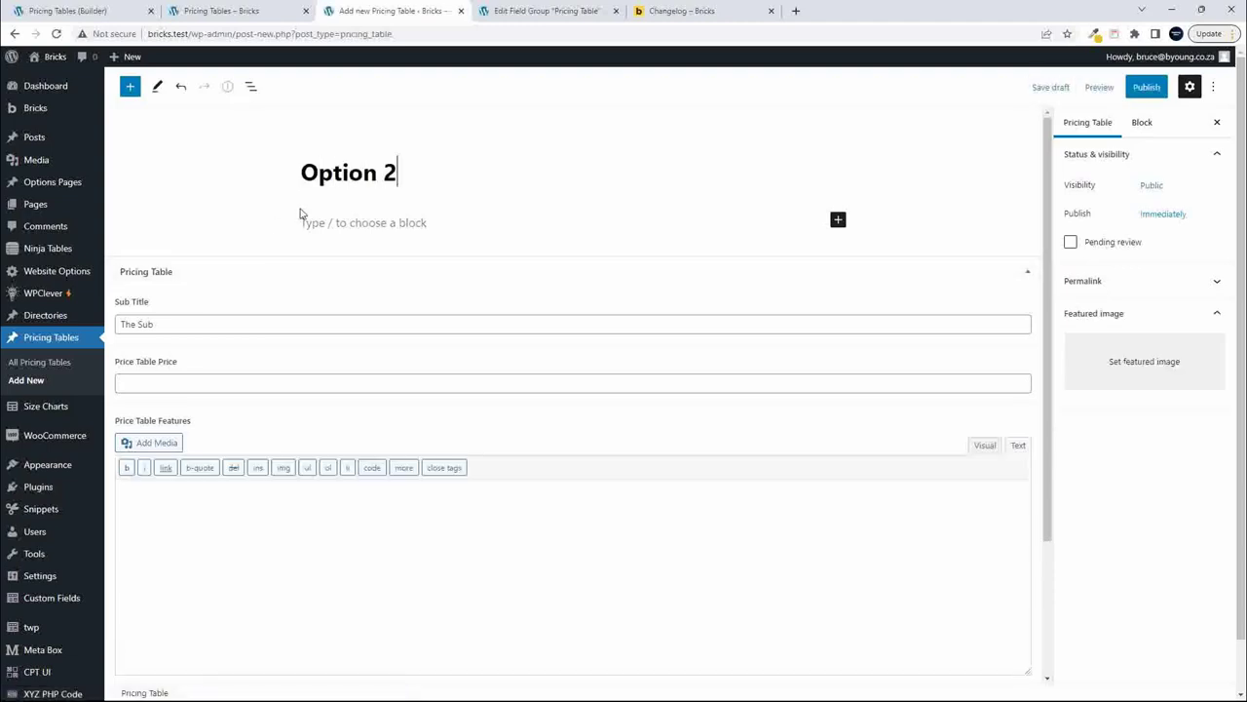
- Enter "two sub heading" as the entry's sub title and 129 as its price
{"action": "left_click", "coordinate": [171, 327]}
{"action": "mouse_move", "coordinate": [70, 320]}
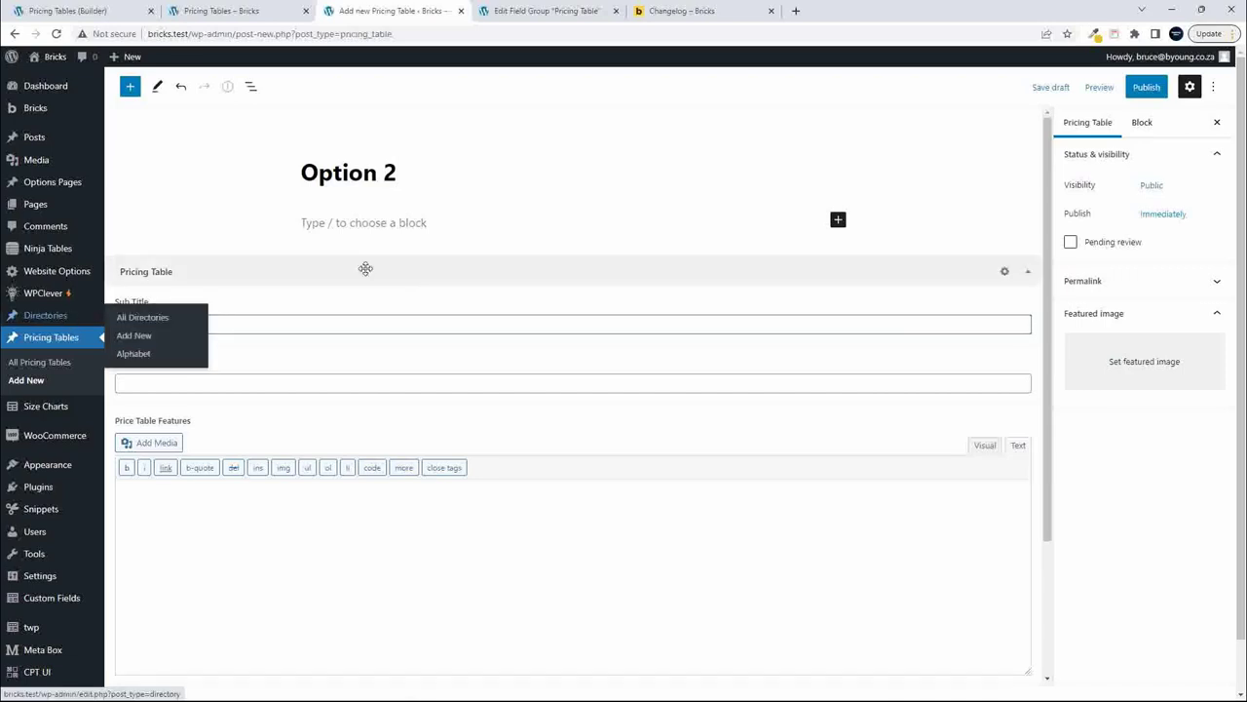
{"action": "scroll", "coordinate": [309, 361], "scroll_direction": "down", "scroll_amount": 2}
{"action": "left_click", "coordinate": [180, 199]}
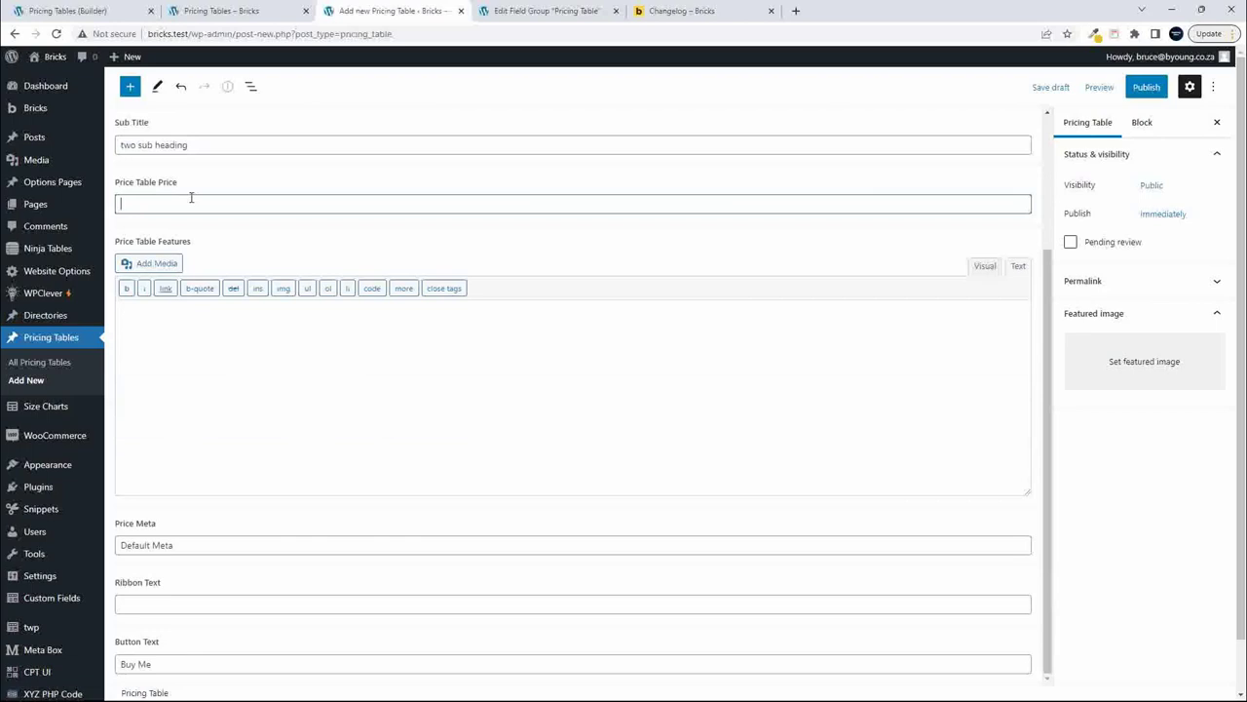
{"action": "type", "text": "129"}
- Enter Feature 1, Feature 2 and Feature 3 on separate lines in the price table features
{"action": "left_click", "coordinate": [210, 365]}
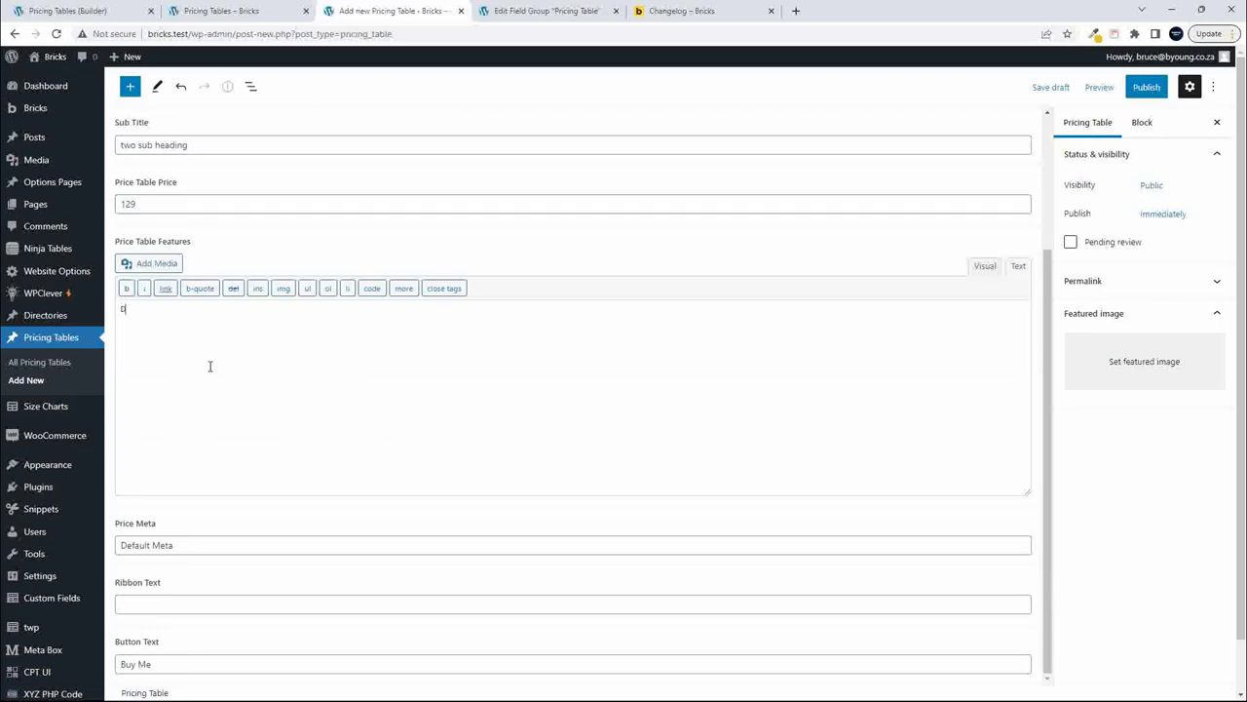
{"action": "type", "text": "Feature 1 "}
{"action": "type", "text": "Feature 2 "}
{"action": "type", "text": "Feature 3"}
- Replace the price meta with "per unit" and set the ribbon text to "must have"
{"action": "left_click_drag", "start_coordinate": [203, 548], "coordinate": [35, 531]}
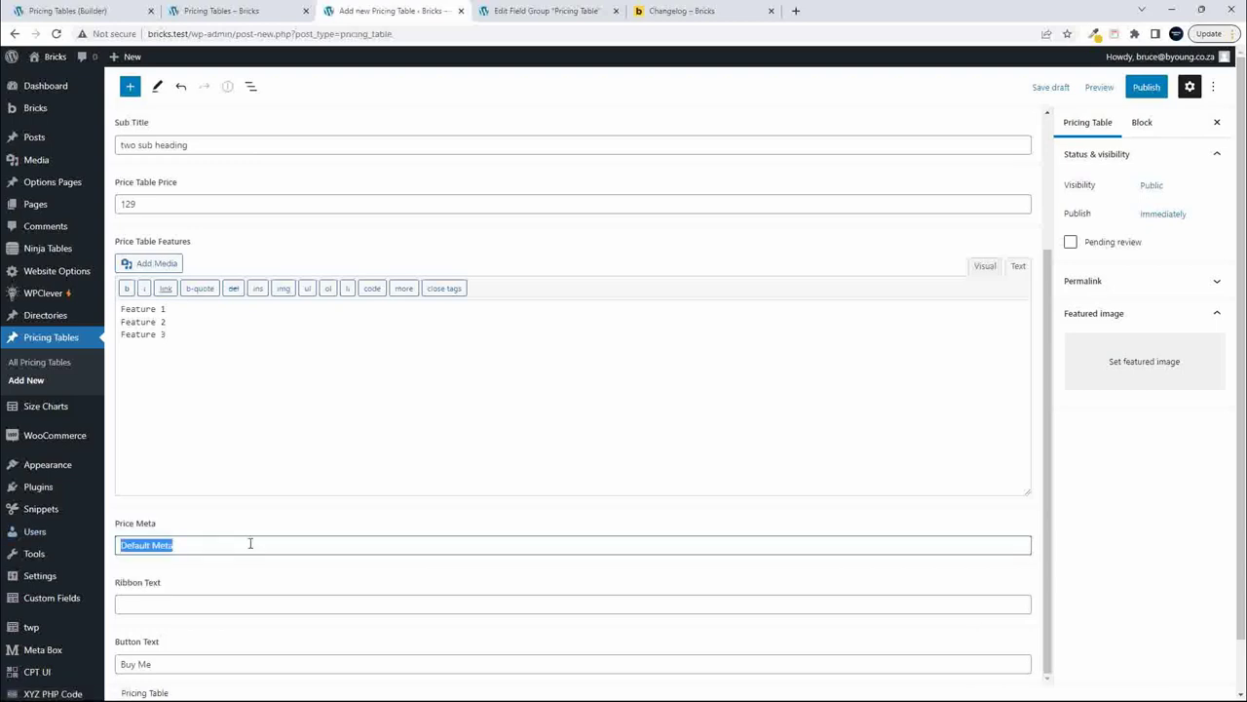
{"action": "type", "text": "per unit"}
{"action": "left_click", "coordinate": [150, 597]}
{"action": "type", "text": "must have"}
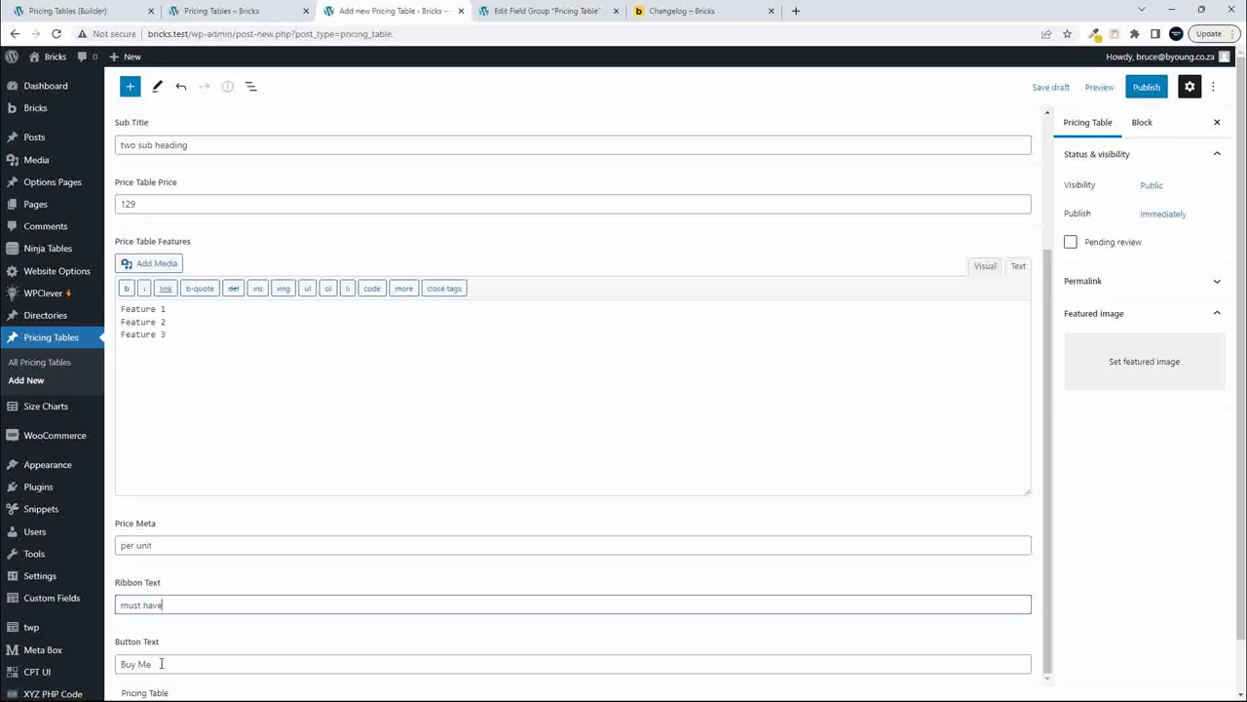
- Change the button text to "Buy Me Now" and publish the pricing table
{"action": "left_click", "coordinate": [163, 664]}
{"action": "type", "text": "Buy Me Now"}
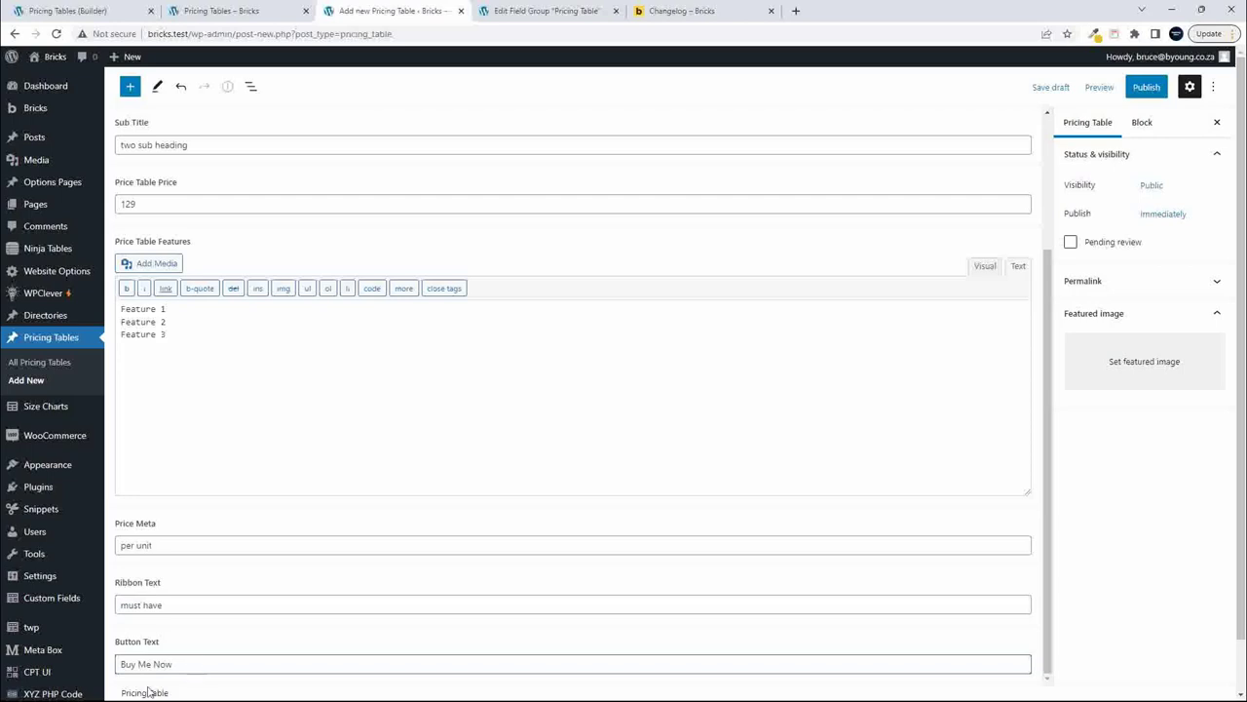
{"action": "left_click", "coordinate": [1143, 90]}
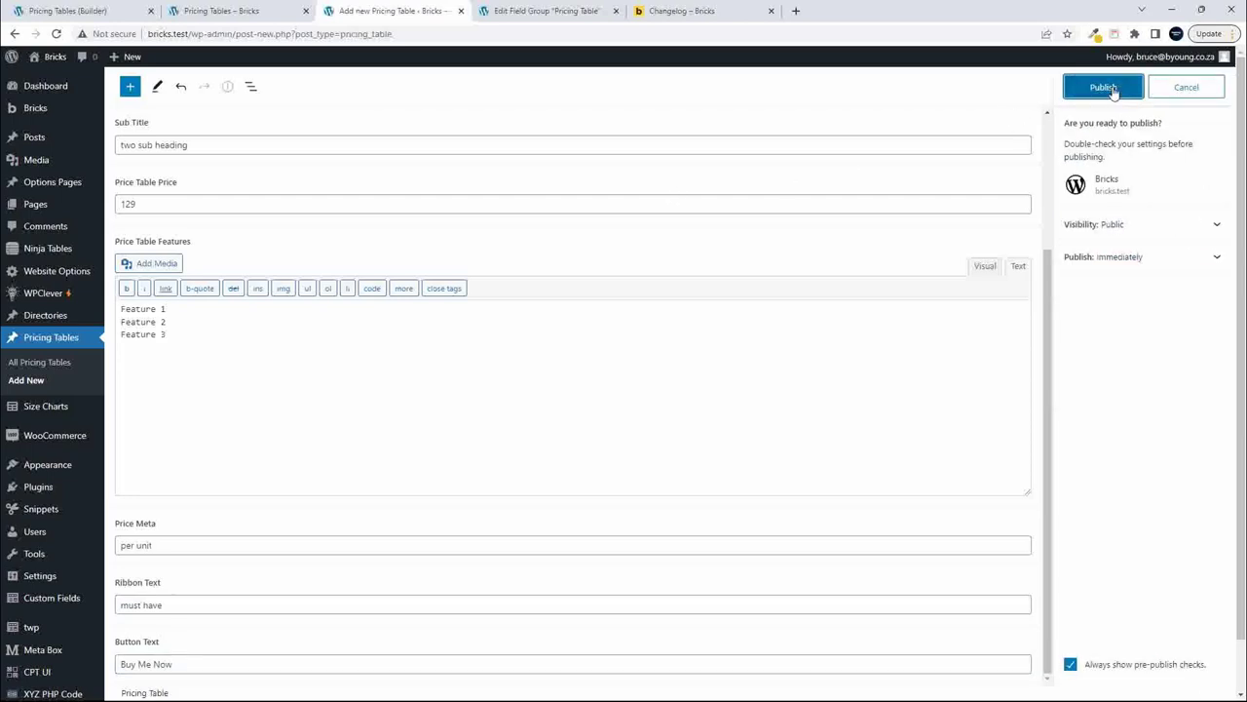
{"action": "left_click", "coordinate": [1105, 87]}
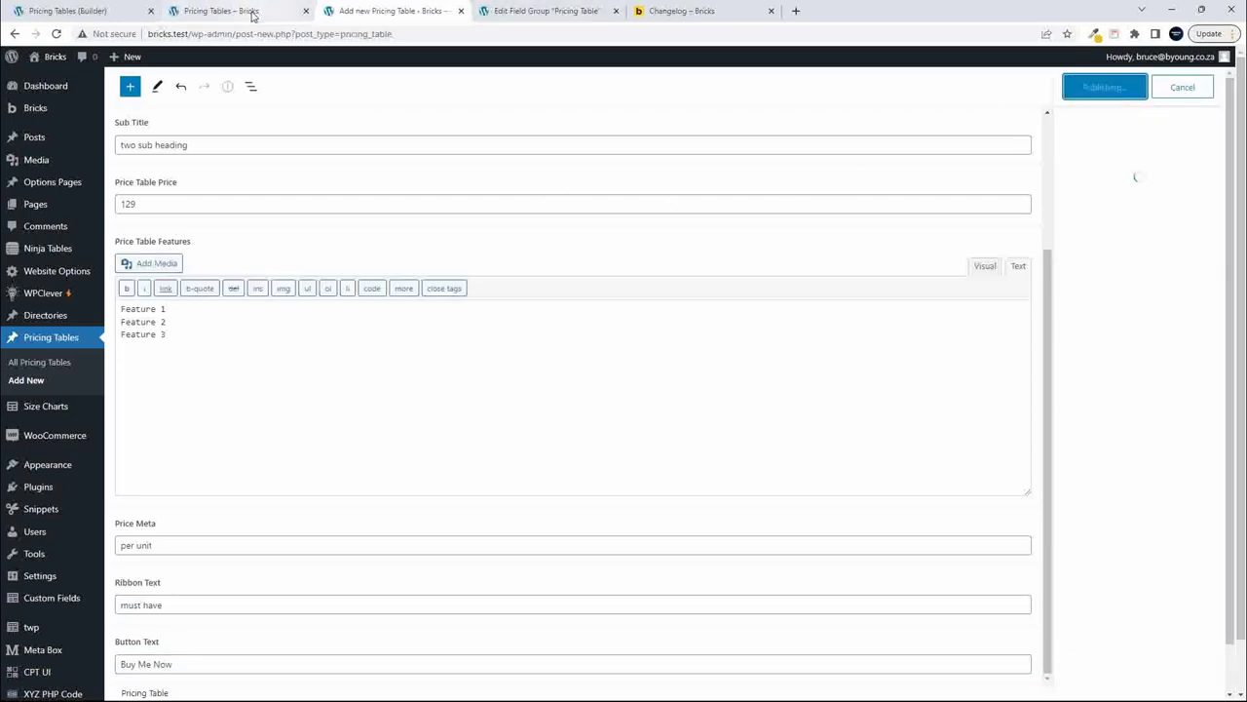
- Reload the front-end Pricing Tables page and examine the new Option 2 card beside Option 1
{"action": "left_click", "coordinate": [243, 12]}
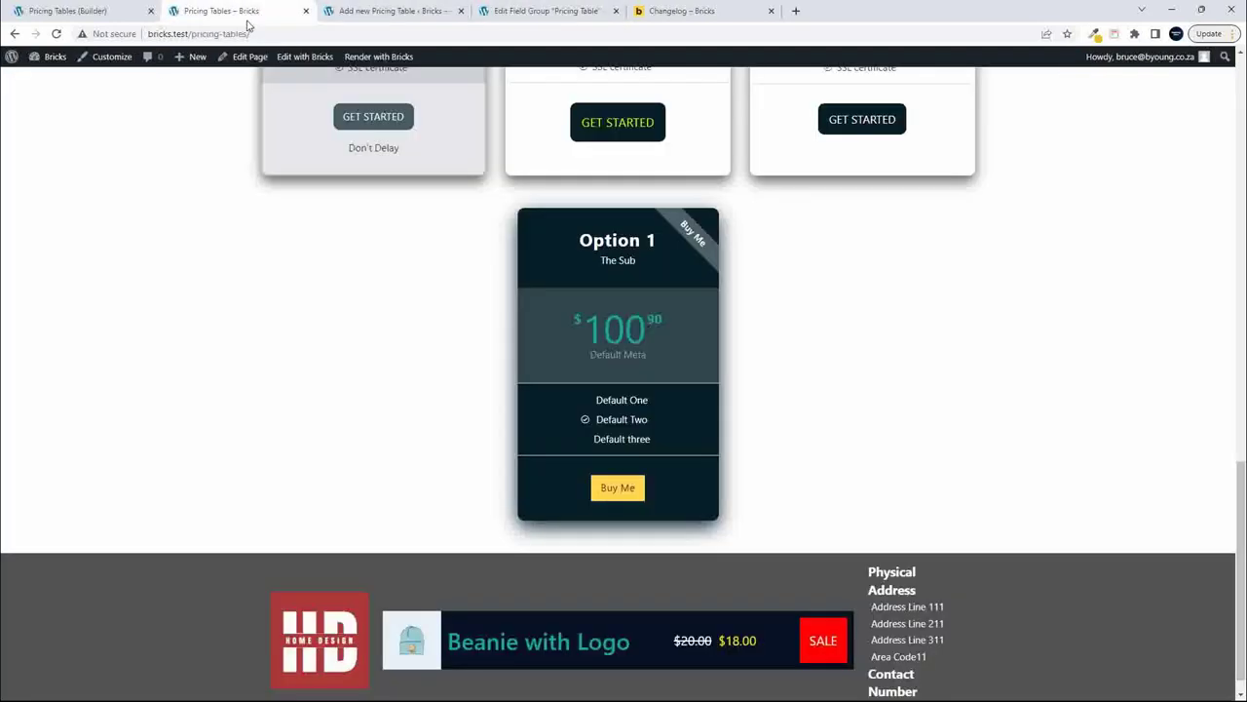
{"action": "left_click", "coordinate": [54, 35]}
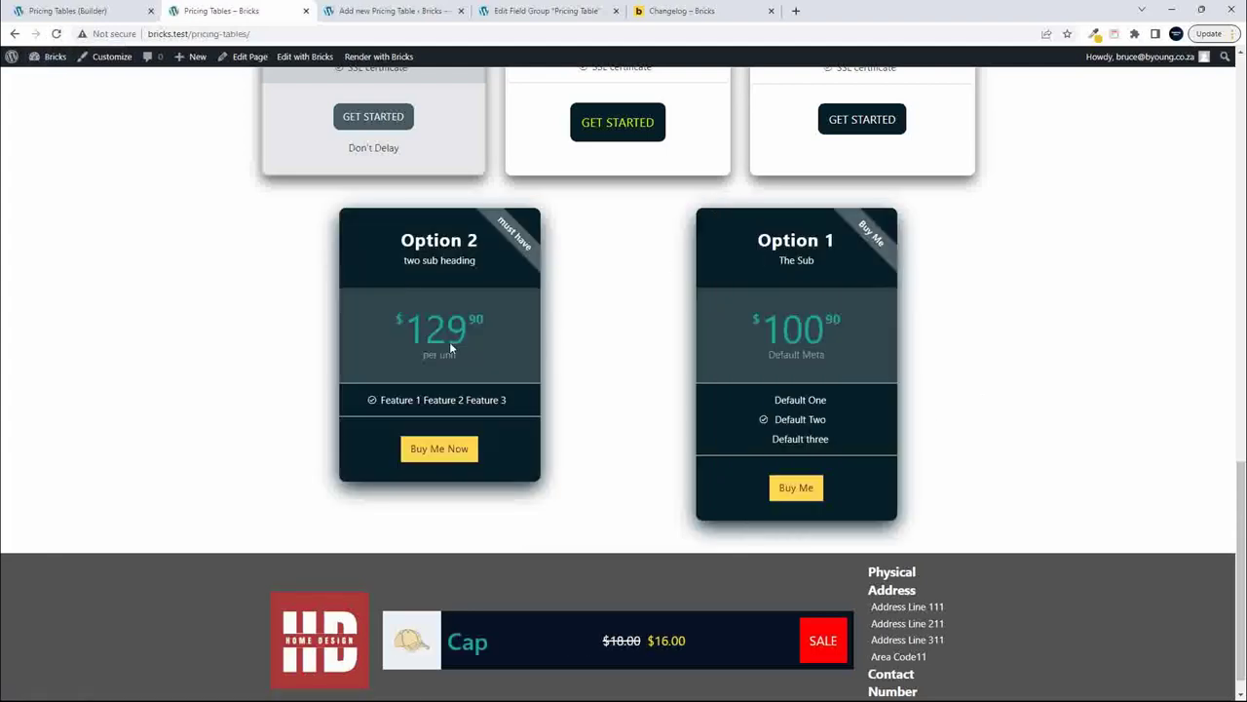
{"action": "scroll", "coordinate": [454, 459], "scroll_direction": "up", "scroll_amount": 1}
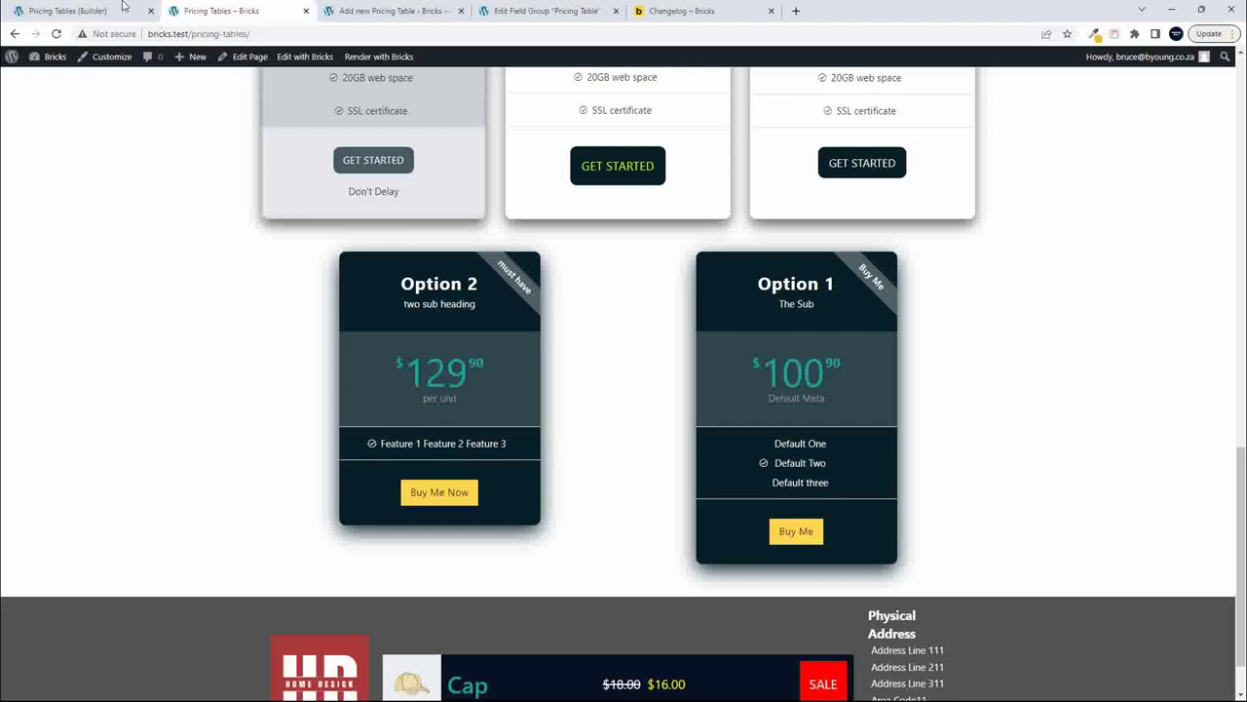
- Format Option 2's features as a bulleted list with Feature 1, Feature 2 and Feature 3 as separate items
{"action": "left_click", "coordinate": [394, 11]}
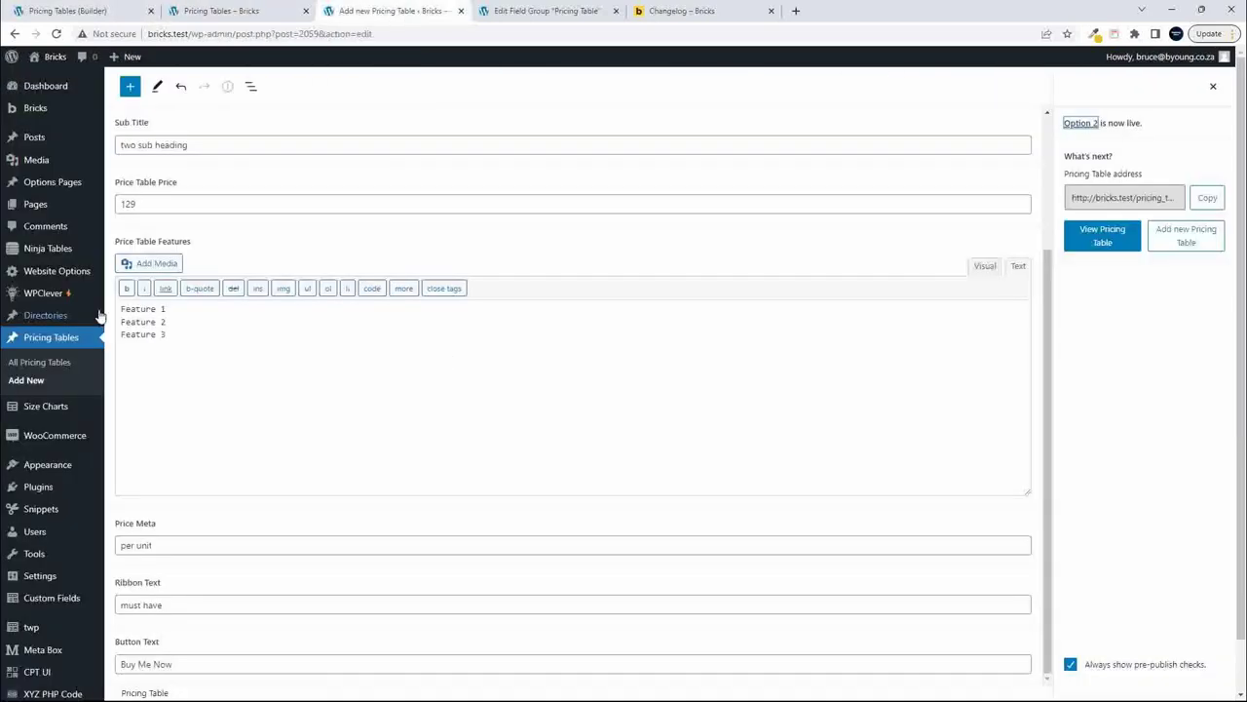
{"action": "left_click", "coordinate": [984, 266]}
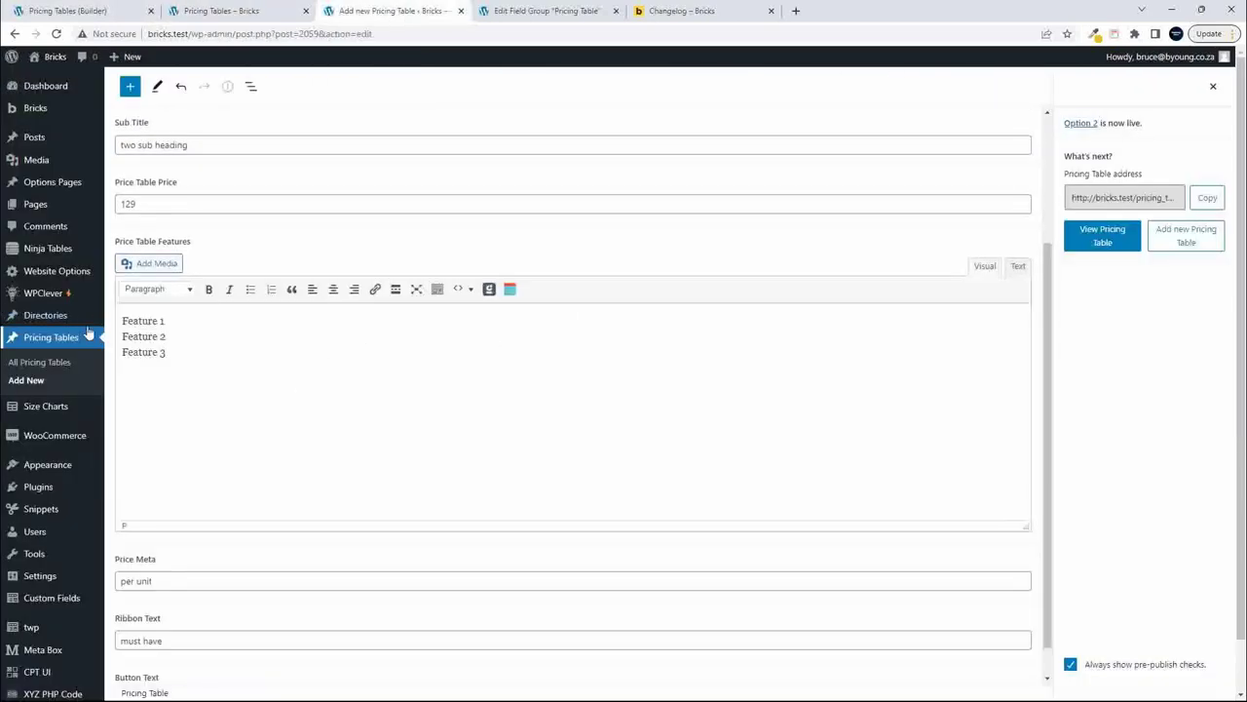
{"action": "left_click", "coordinate": [251, 289]}
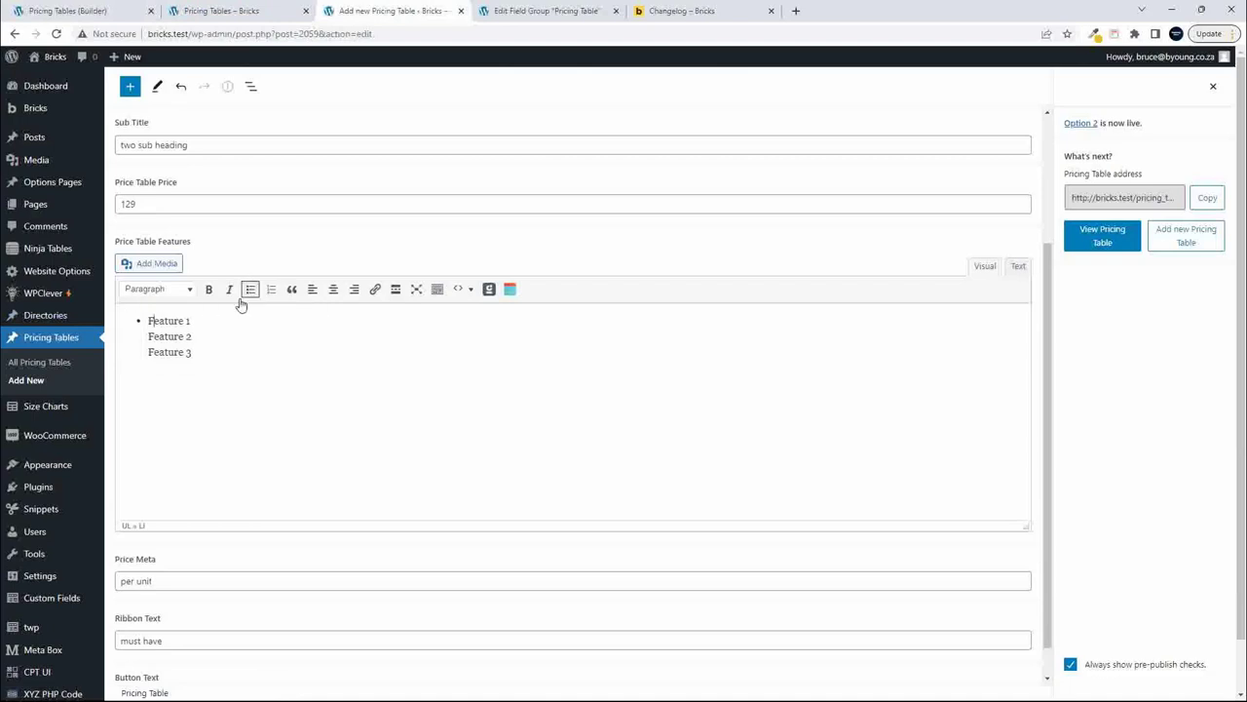
{"action": "left_click", "coordinate": [149, 338]}
{"action": "key", "text": "Return"}
{"action": "left_click", "coordinate": [148, 352]}
{"action": "key", "text": "Return"}
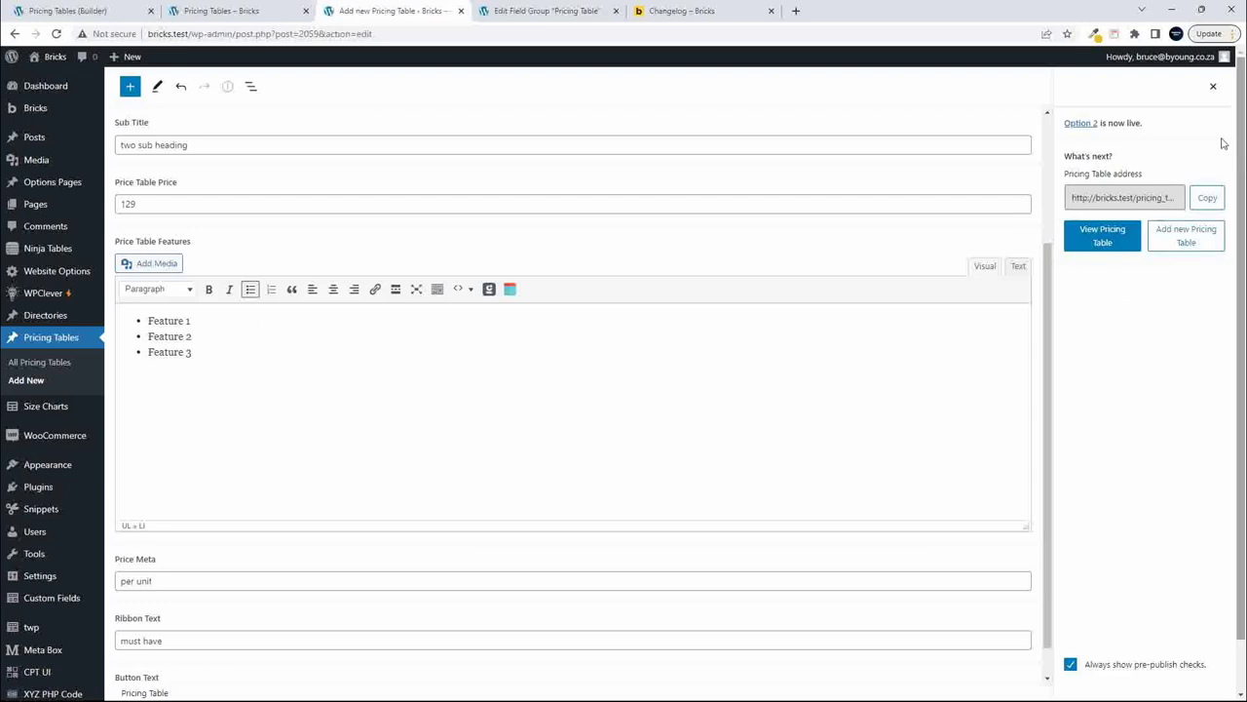
- Update the Option 2 entry and reload the front-end page to check its feature list
{"action": "left_click", "coordinate": [1213, 87]}
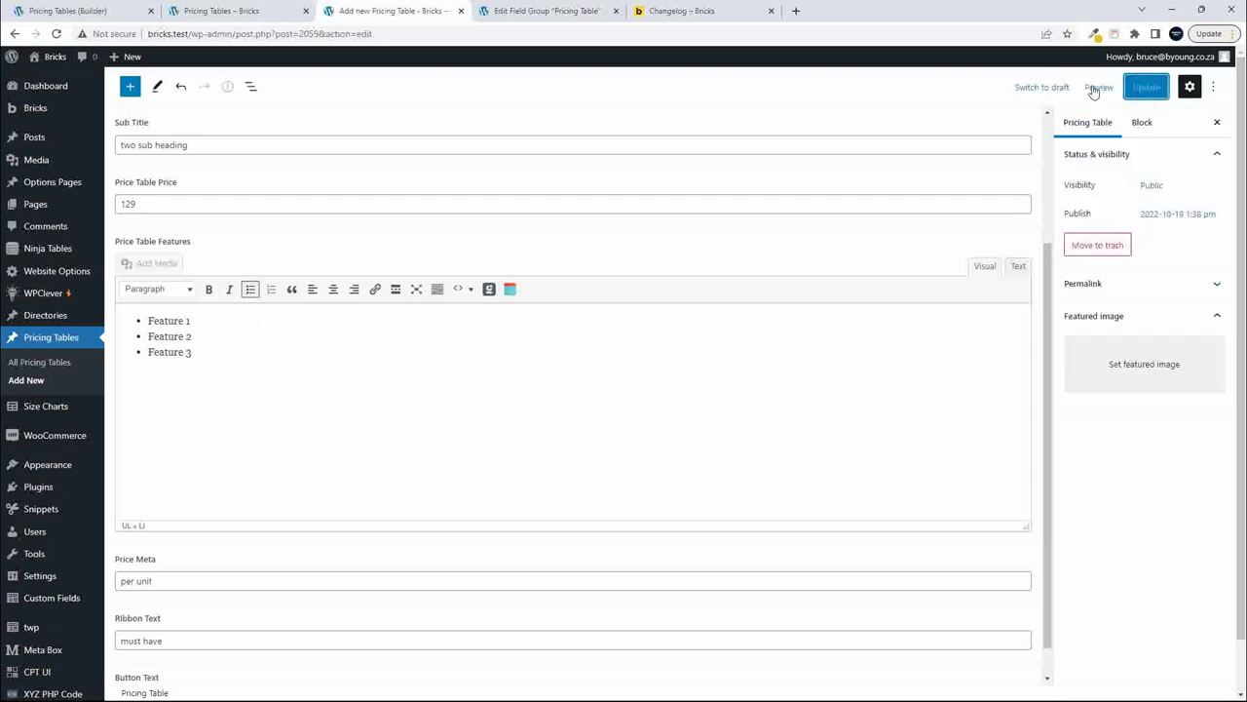
{"action": "left_click", "coordinate": [234, 11]}
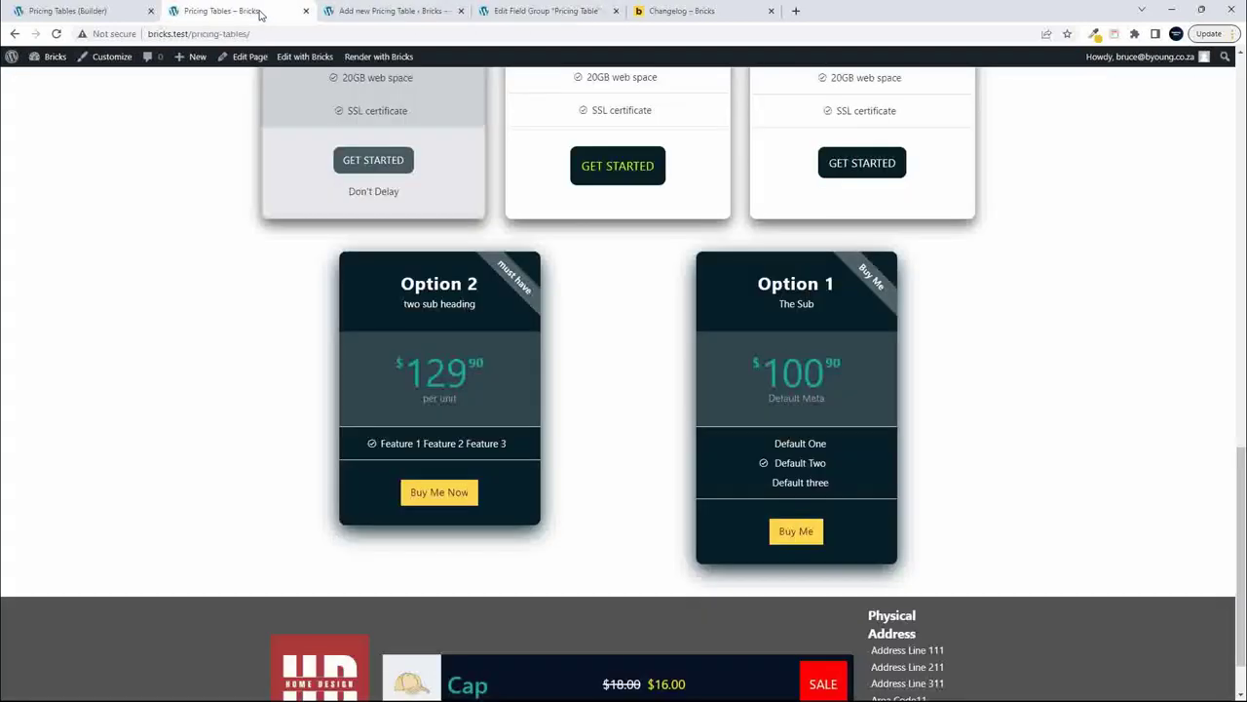
{"action": "left_click", "coordinate": [56, 34]}
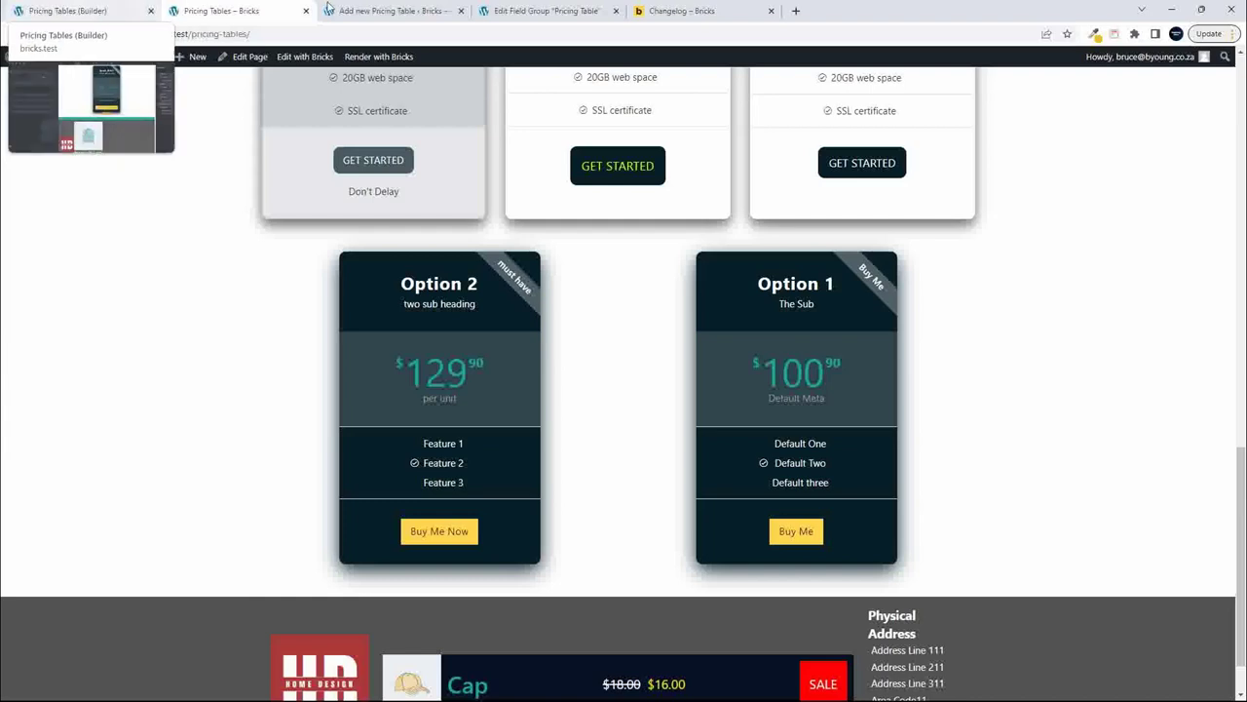
- Clear the ribbon text of the Option 2 pricing table and update the entry
{"action": "left_click", "coordinate": [390, 11]}
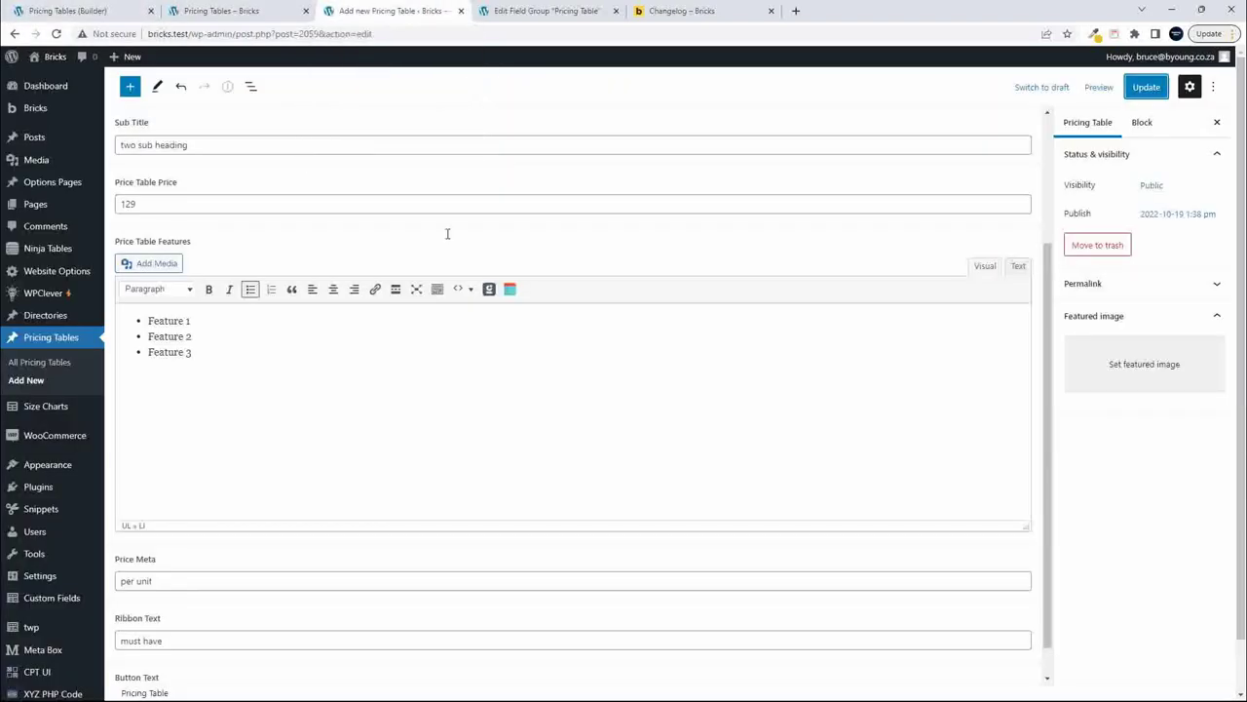
{"action": "scroll", "coordinate": [433, 387], "scroll_direction": "down", "scroll_amount": 1}
{"action": "left_click", "coordinate": [195, 667]}
{"action": "left_click_drag", "start_coordinate": [184, 602], "coordinate": [49, 598]}
{"action": "mouse_move", "coordinate": [43, 606]}
{"action": "key", "text": "BackSpace"}
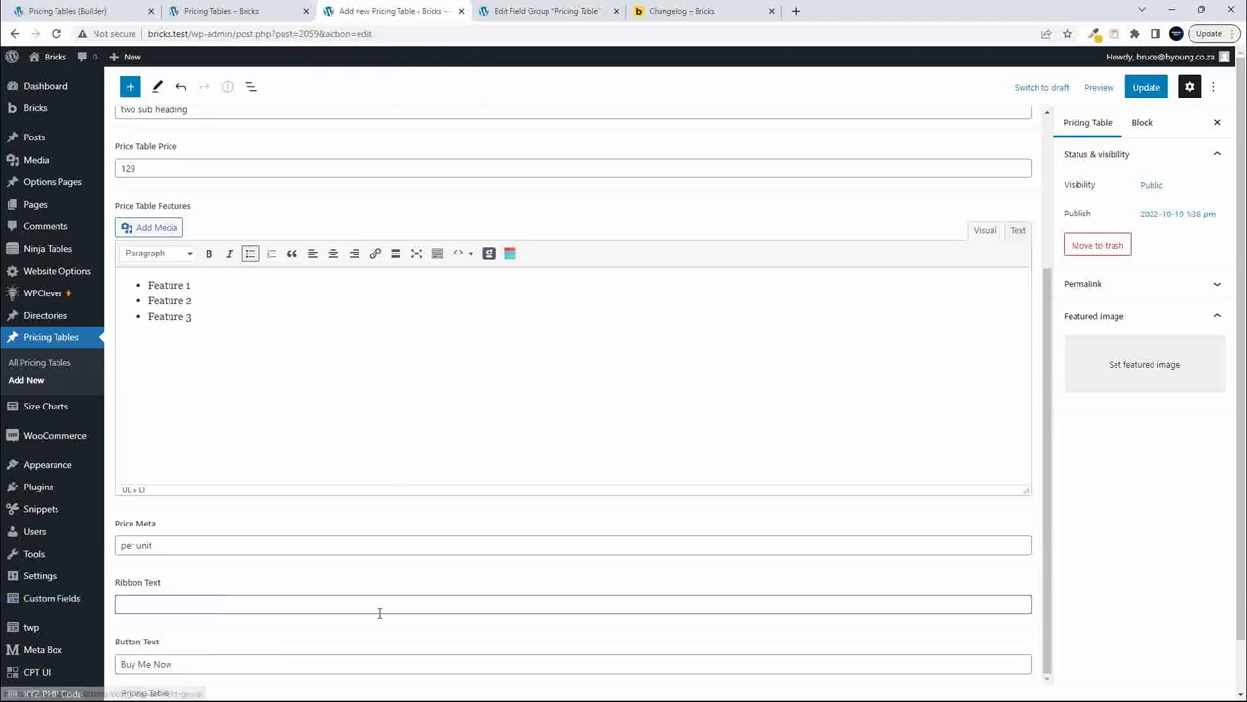
{"action": "left_click", "coordinate": [1148, 90]}
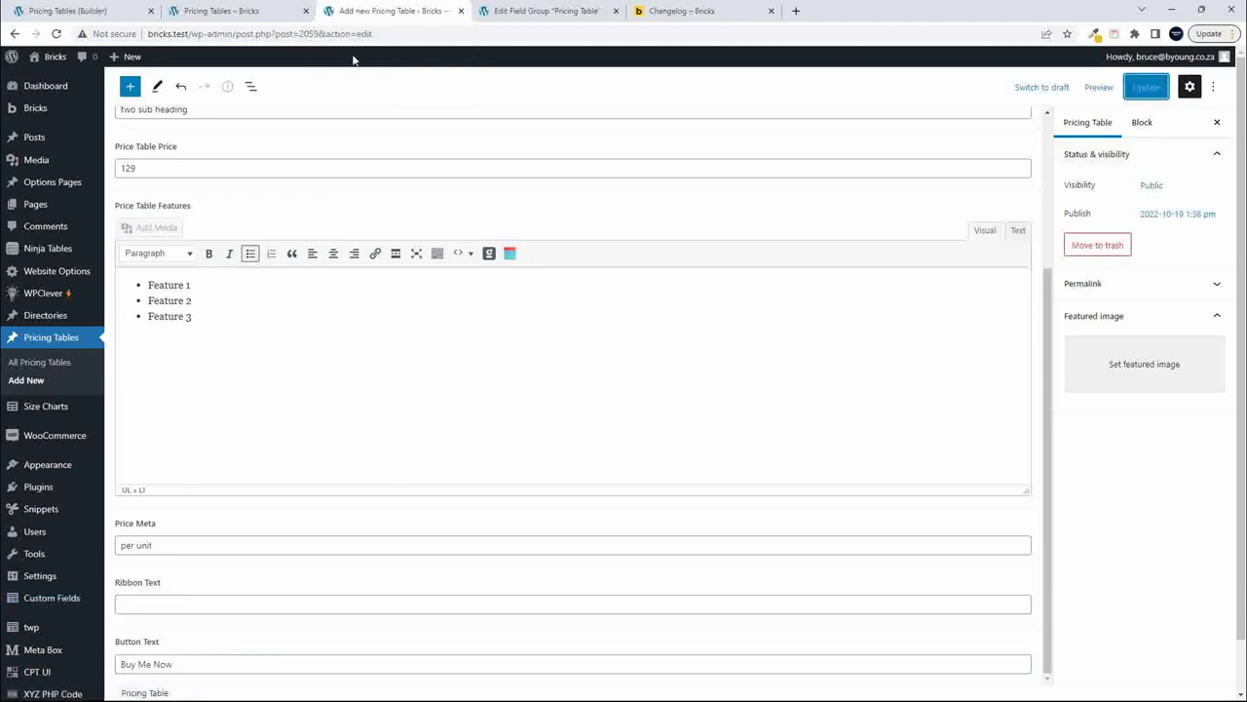
- Reload the front-end pricing page until the Option 2 card reflects the ribbon change
{"action": "left_click", "coordinate": [230, 14]}
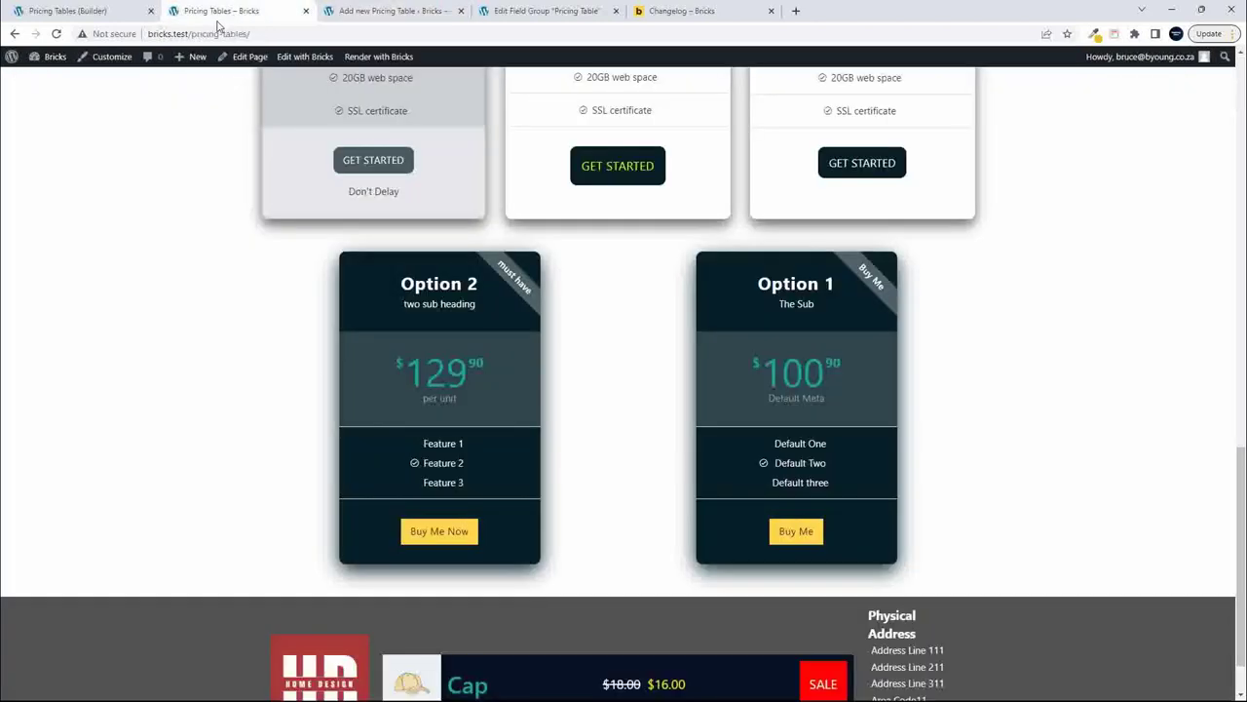
{"action": "left_click", "coordinate": [56, 34]}
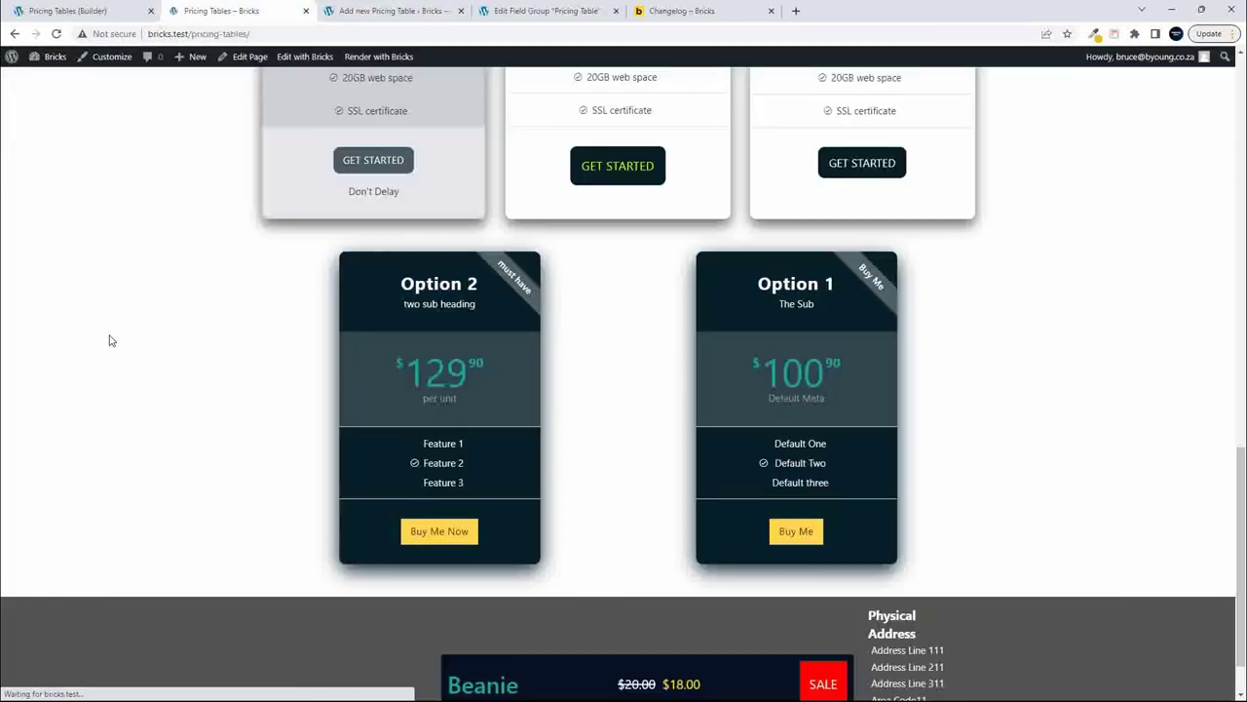
{"action": "left_click", "coordinate": [57, 34]}
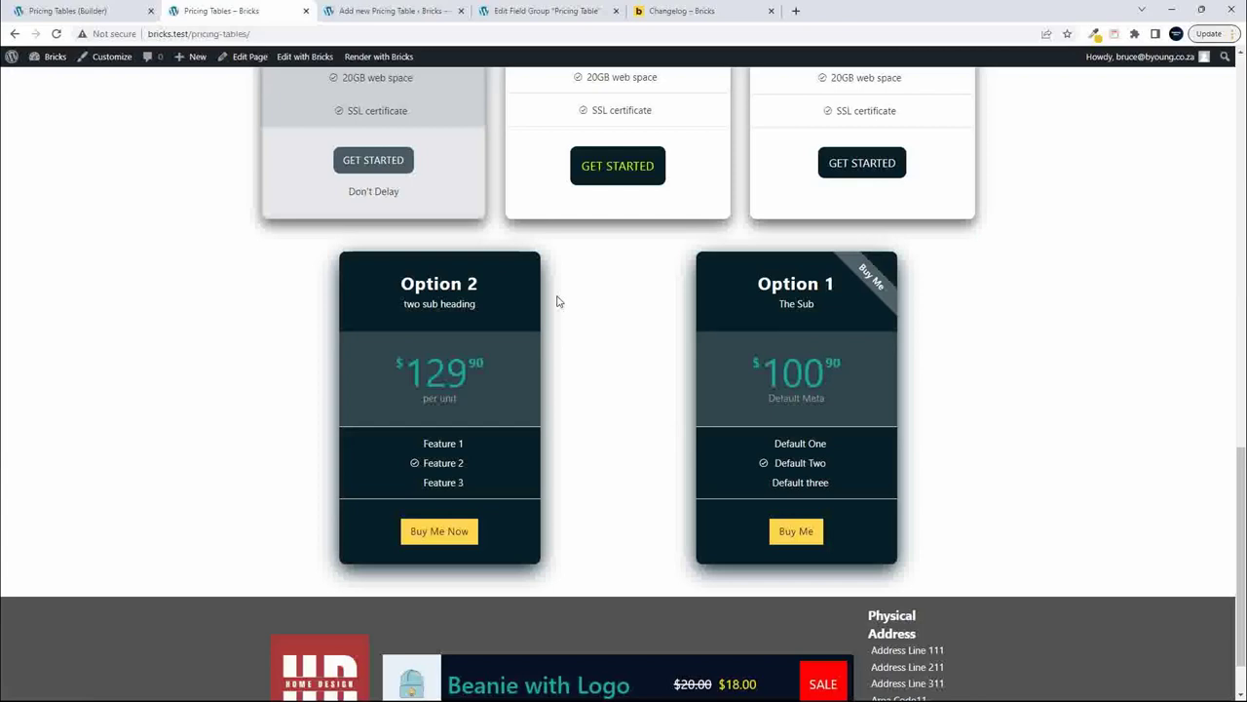
- Switch to the Bricks builder and collapse the first three sections in the page structure
{"action": "left_click", "coordinate": [70, 12]}
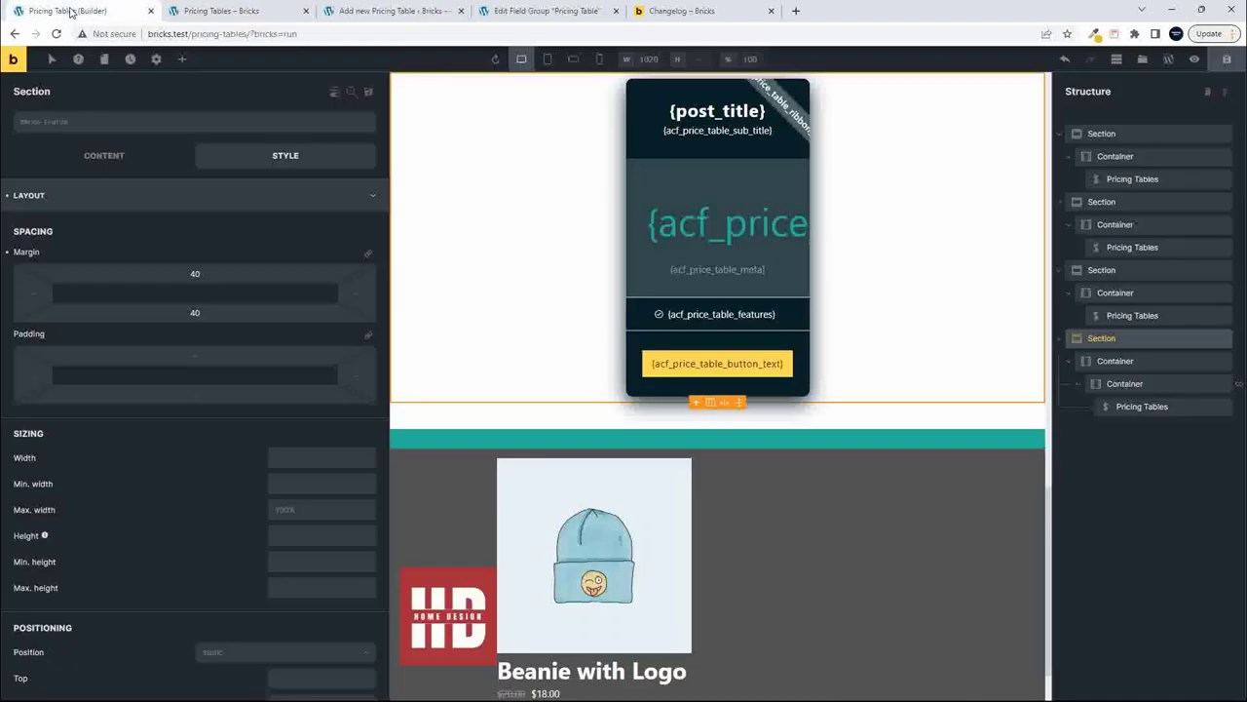
{"action": "left_click", "coordinate": [1061, 135]}
{"action": "left_click", "coordinate": [1060, 156]}
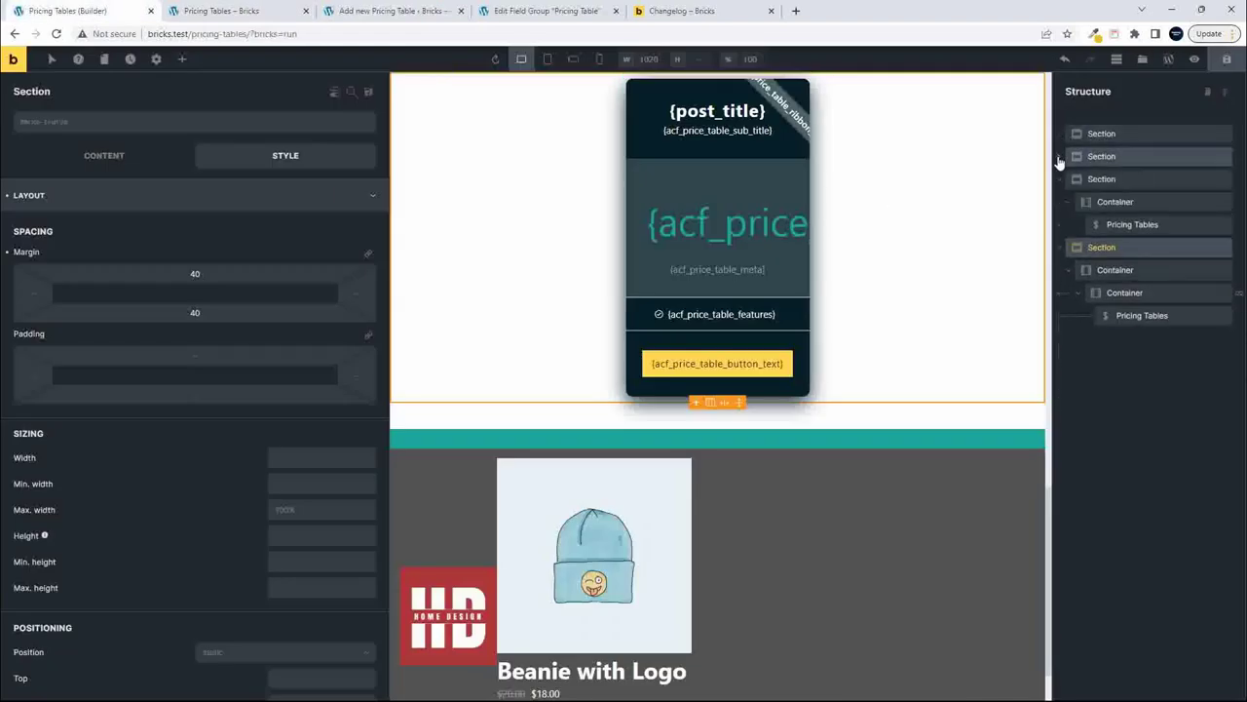
{"action": "left_click", "coordinate": [1060, 179]}
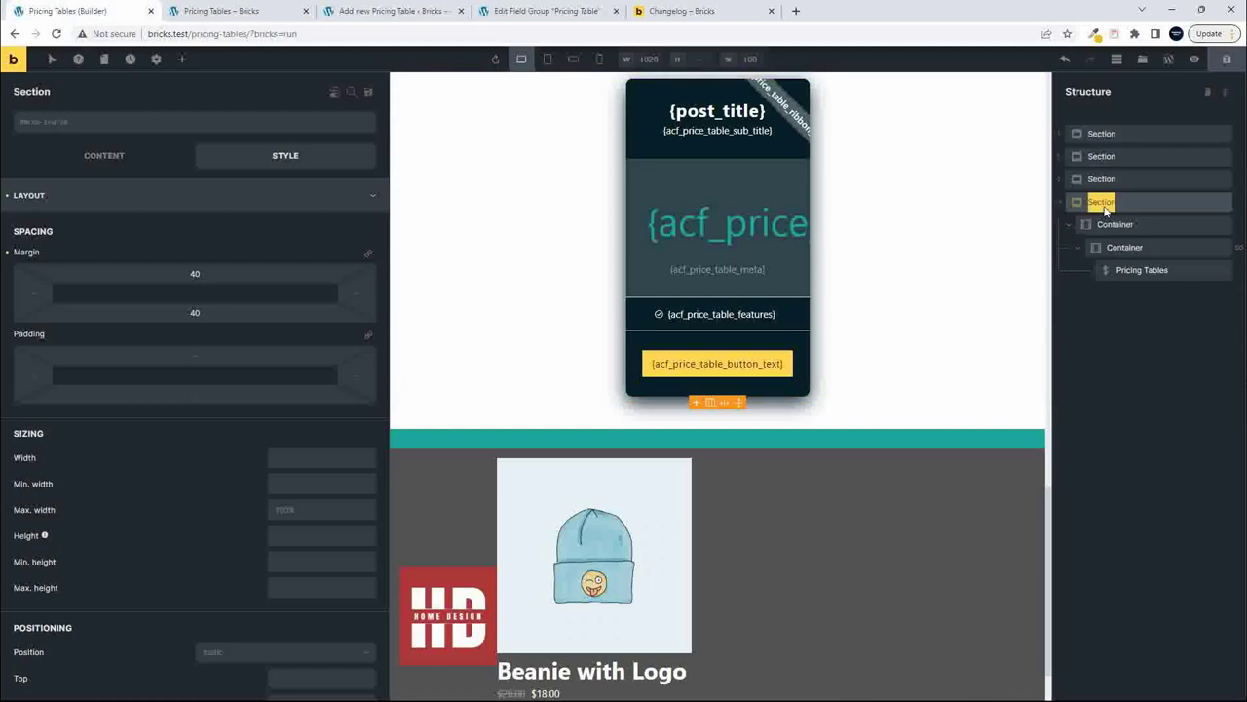
- Rename the fourth section in the page structure to "Dynamic Pricing"
{"action": "type", "text": "Dynamic Tabs"}
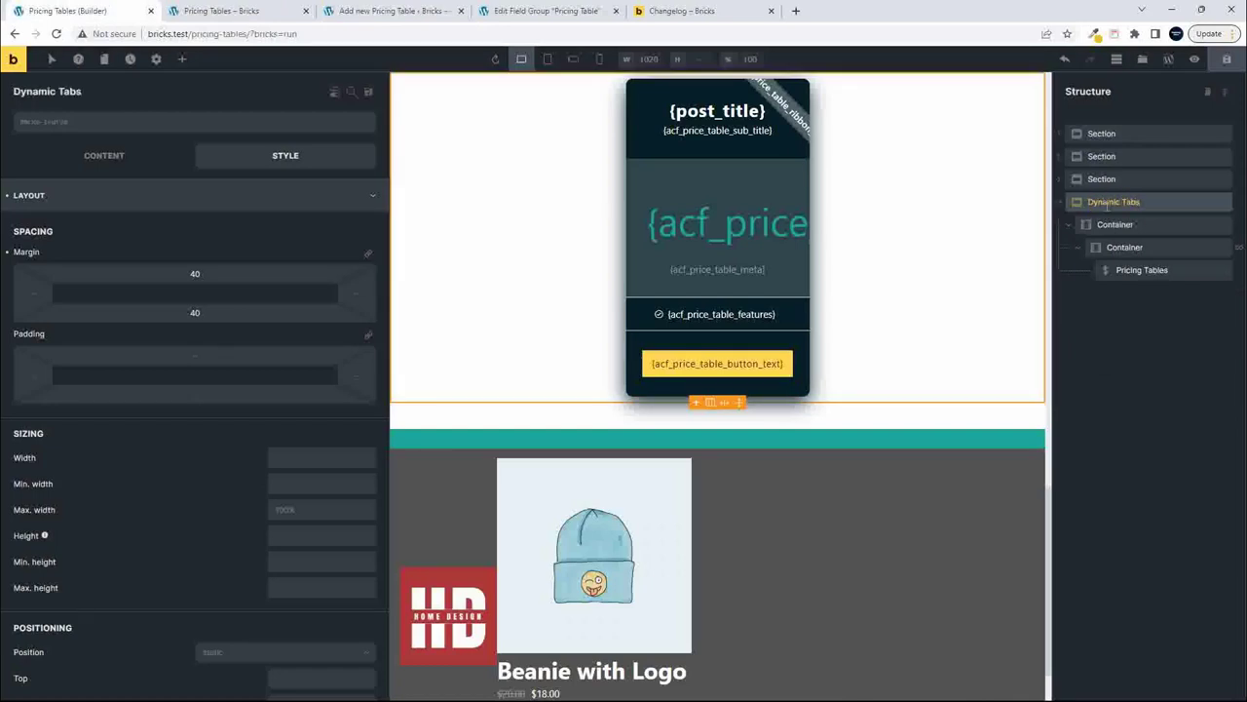
{"action": "key", "text": "BackSpace"}
{"action": "key", "text": "BackSpace"}
{"action": "key", "text": "BackSpace"}
{"action": "key", "text": "BackSpace"}
{"action": "type", "text": "Pricing"}
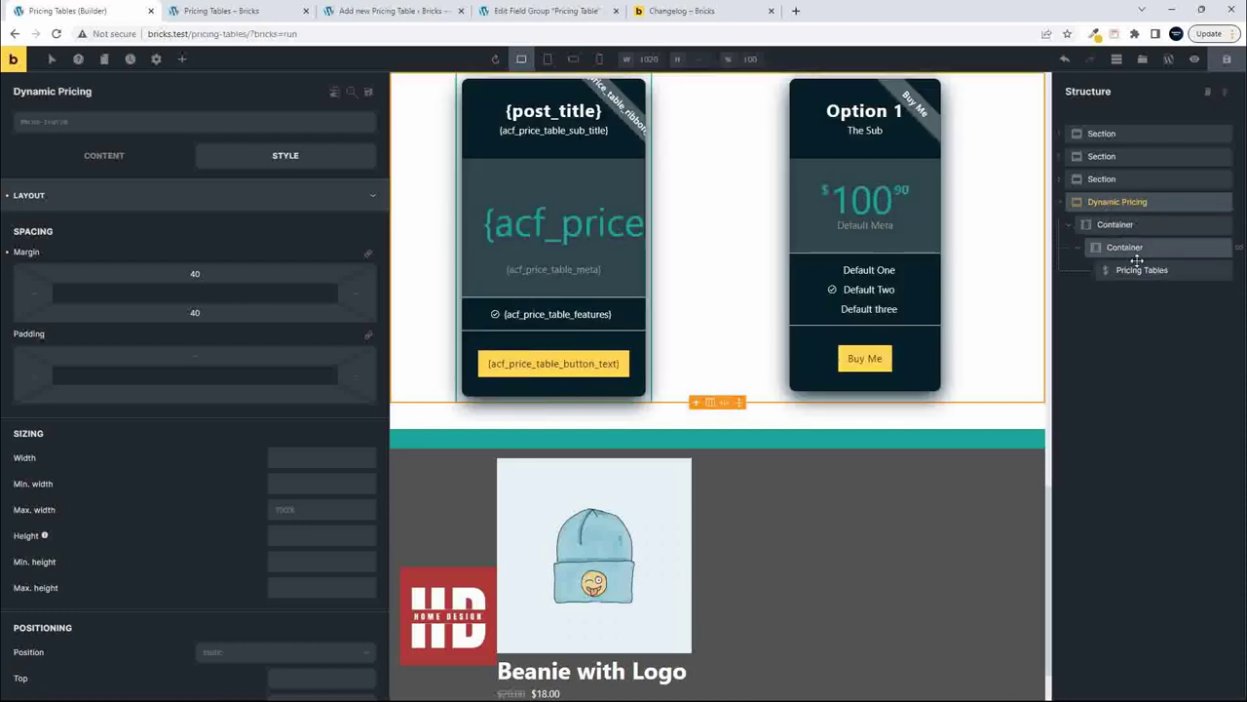
- Review the content fields of the Pricing Tables element and the query loop container that holds it
{"action": "left_click", "coordinate": [1129, 270]}
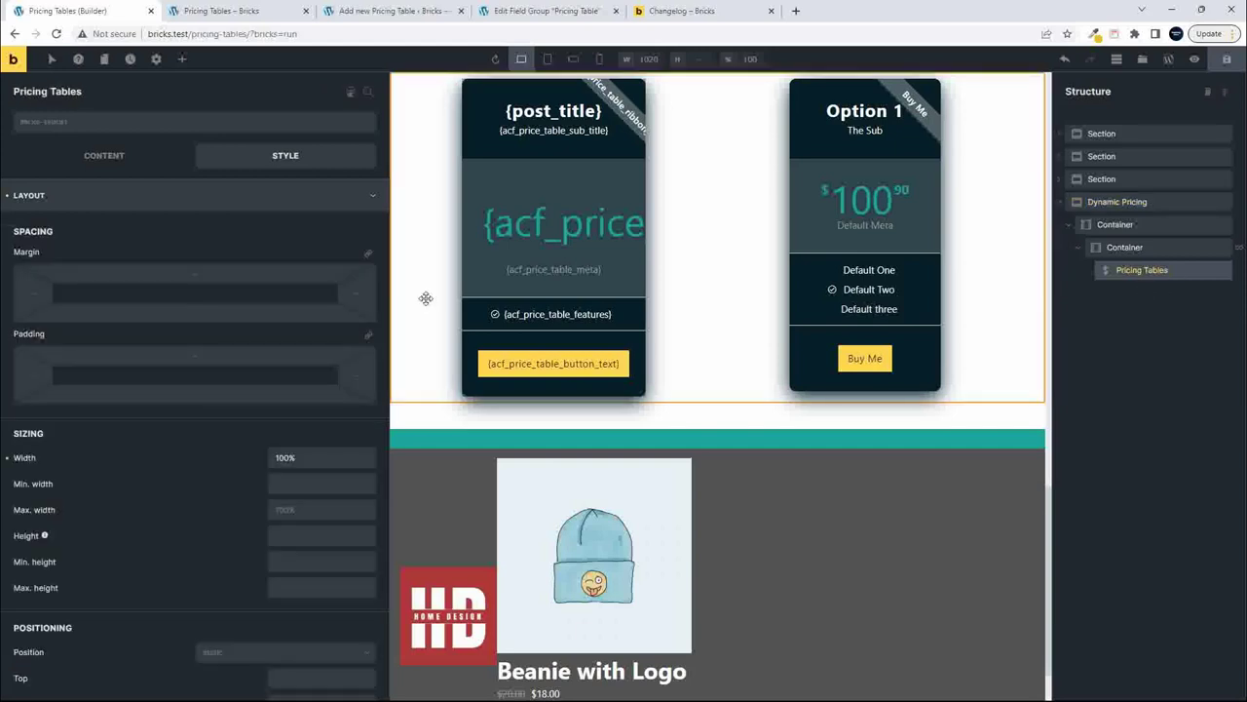
{"action": "left_click", "coordinate": [115, 196]}
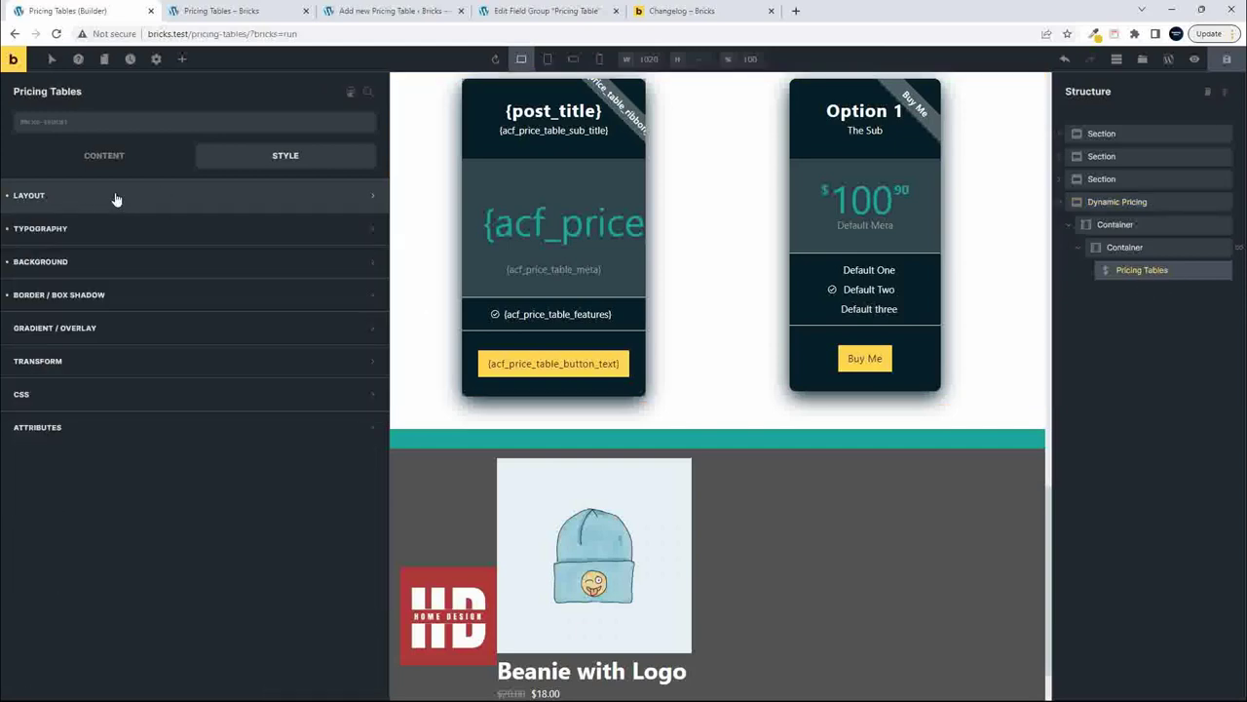
{"action": "left_click", "coordinate": [103, 155]}
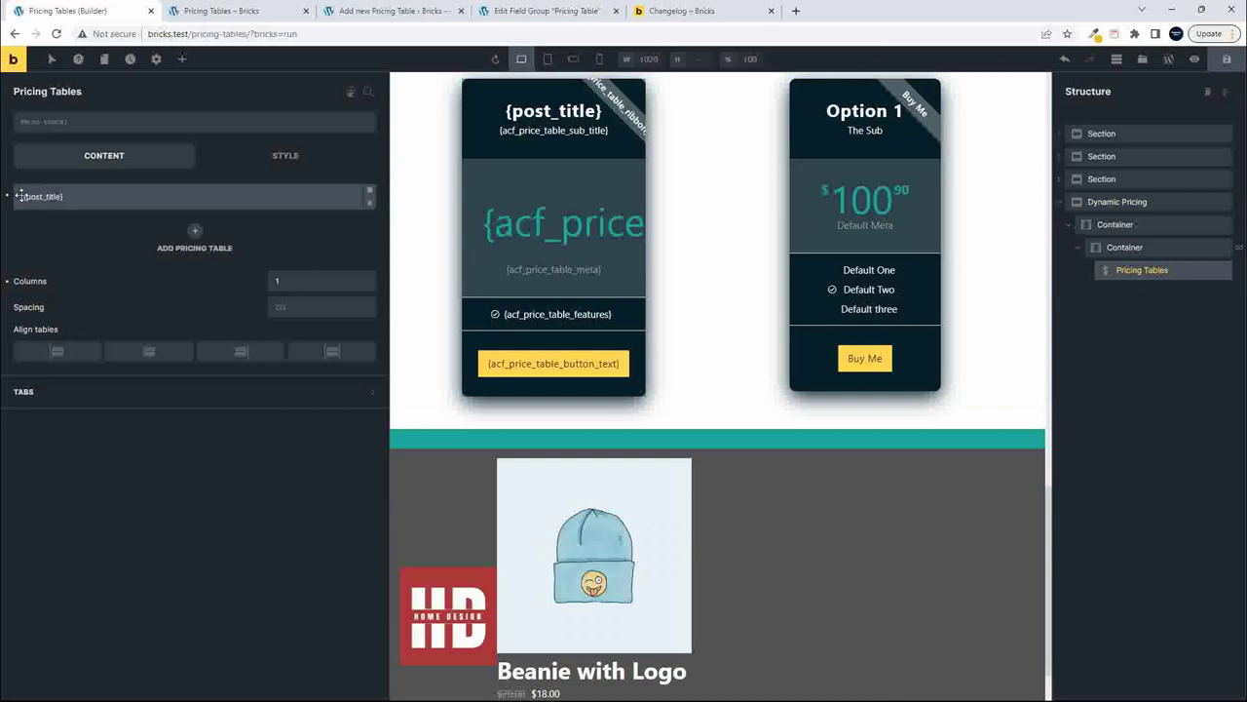
{"action": "left_click", "coordinate": [90, 197]}
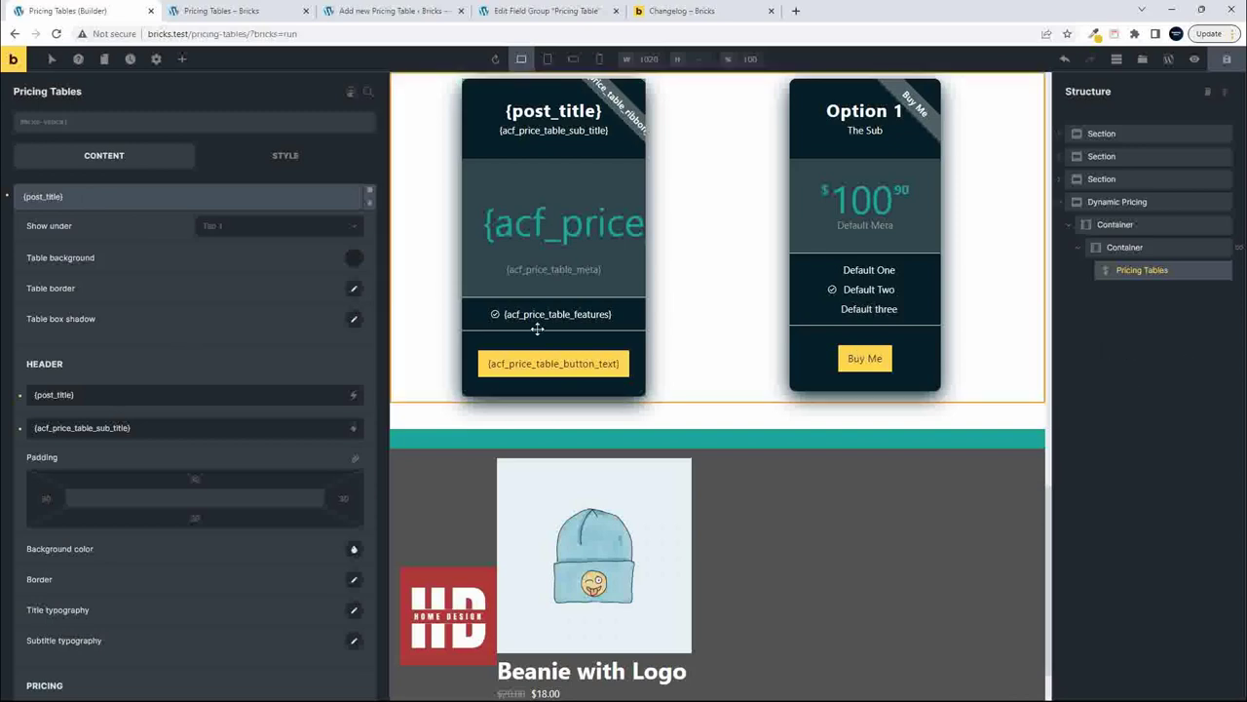
{"action": "left_click", "coordinate": [1127, 248]}
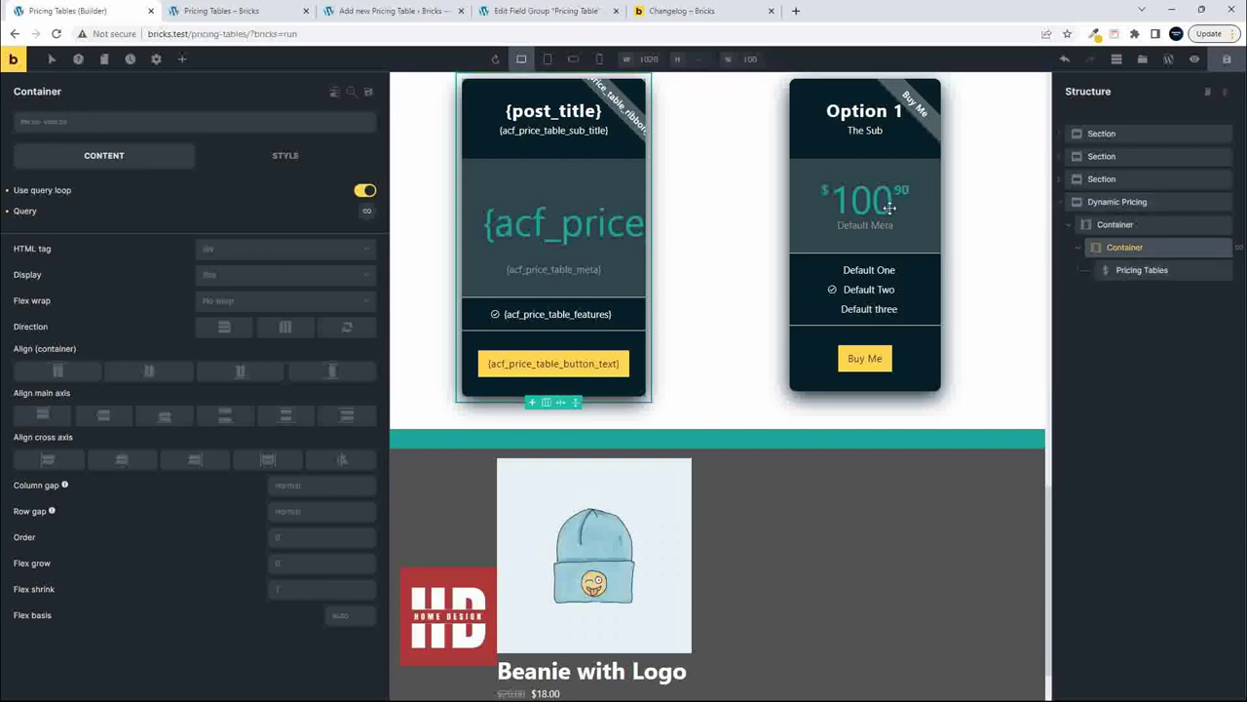
- In WordPress admin, add a new pricing table entry titled "Option 3" with sub title "The Sub for Three" and price 119
{"action": "left_click", "coordinate": [378, 16]}
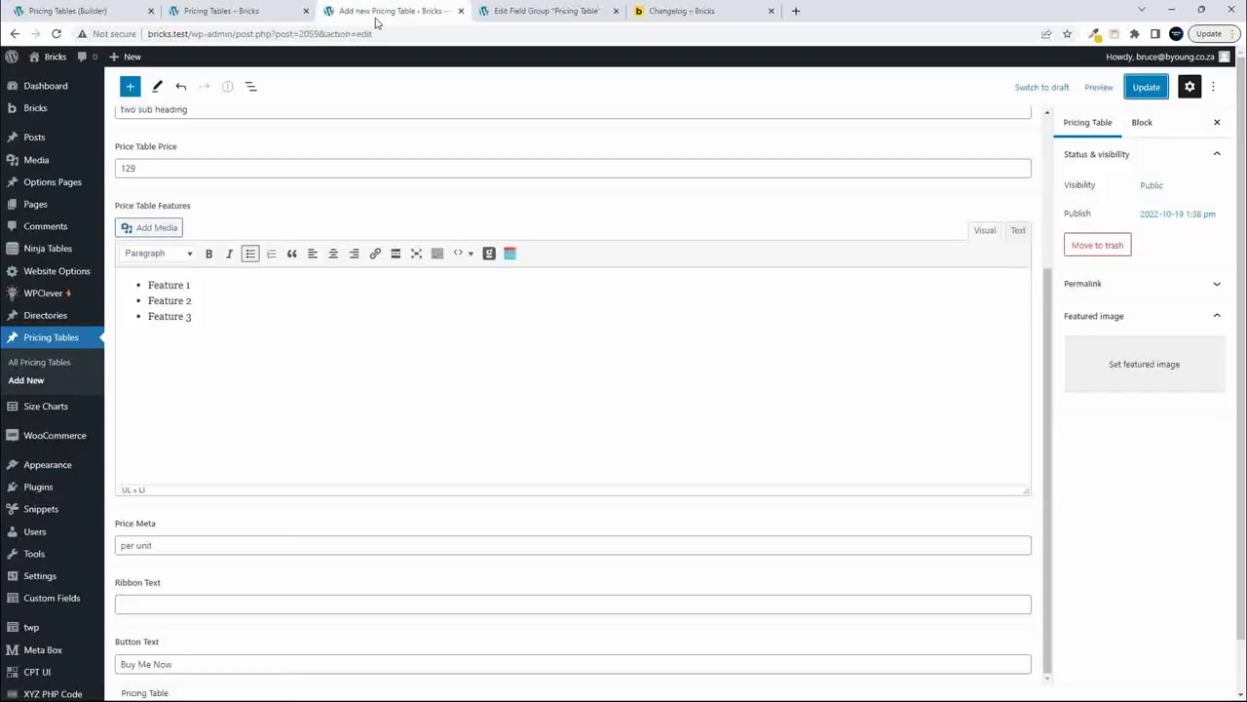
{"action": "left_click", "coordinate": [38, 363]}
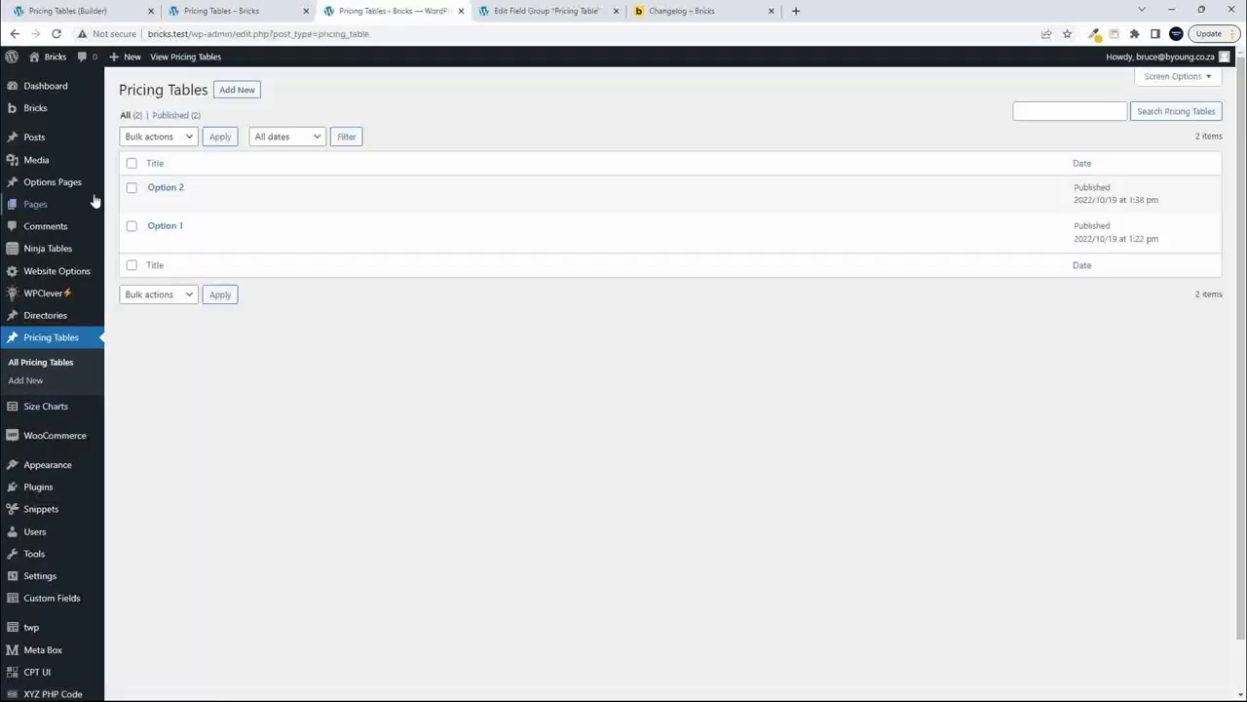
{"action": "left_click", "coordinate": [225, 90]}
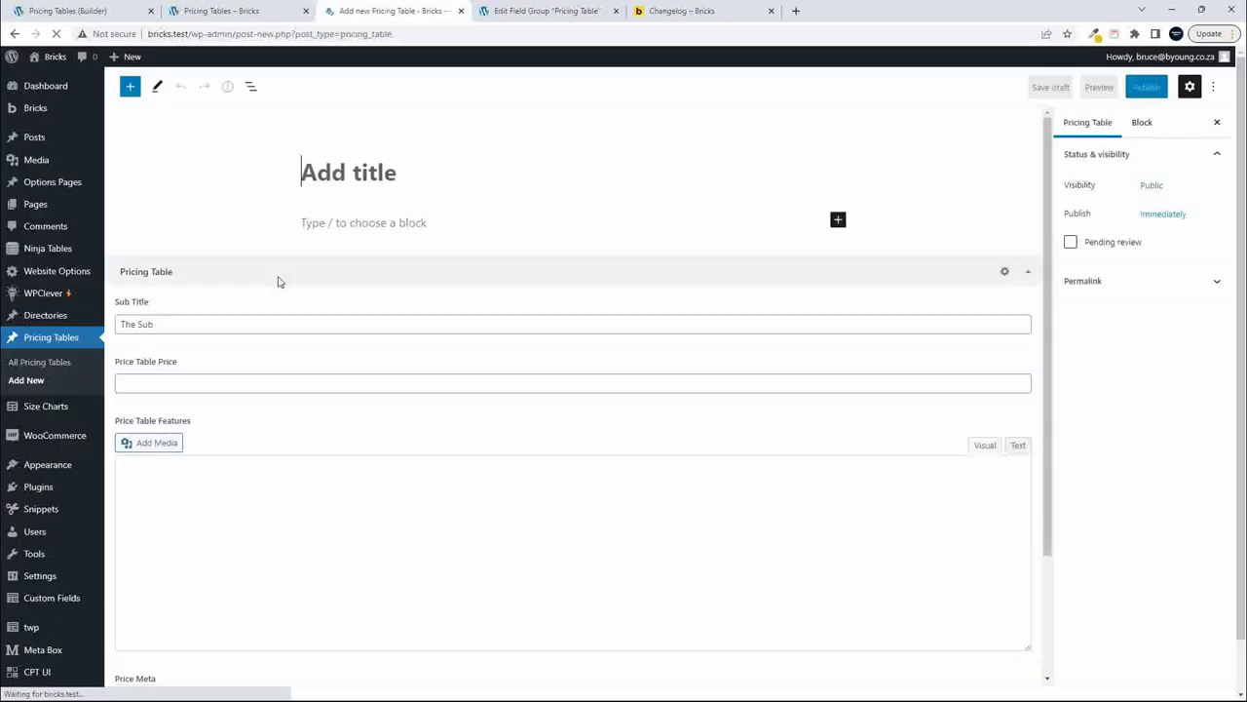
{"action": "type", "text": "Option 3"}
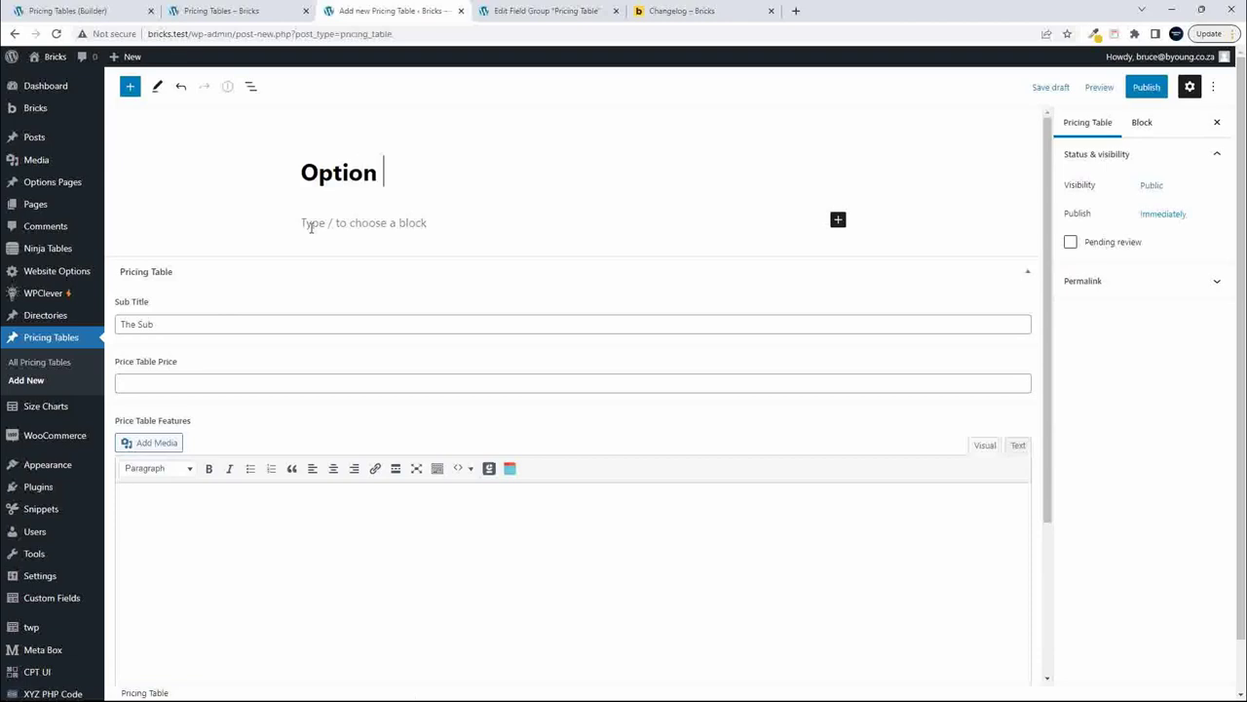
{"action": "left_click", "coordinate": [171, 326]}
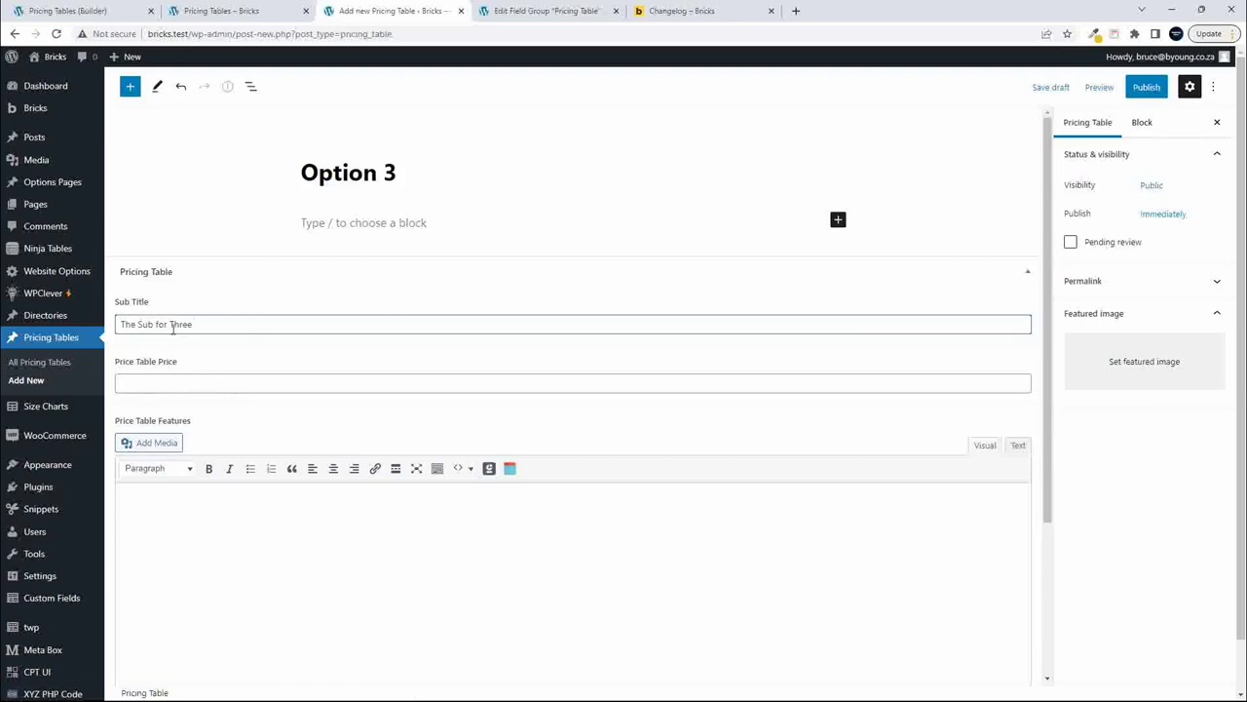
{"action": "left_click", "coordinate": [163, 383]}
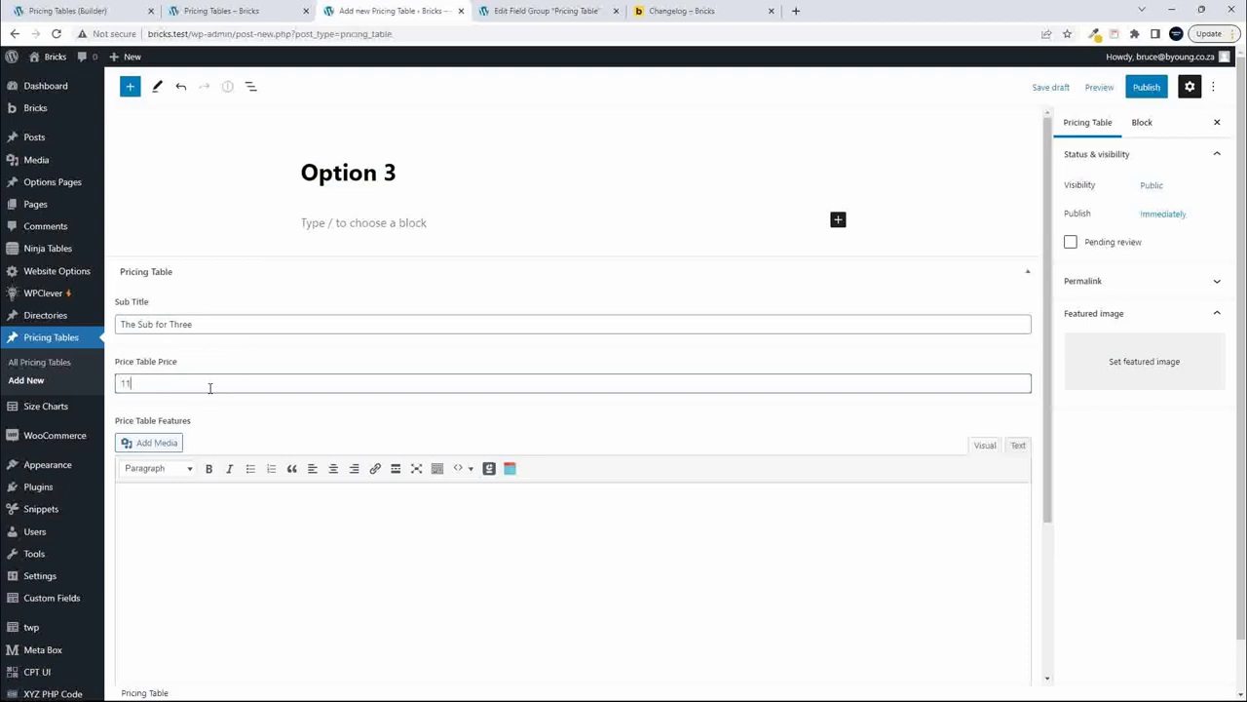
- Fill the price table features with a bulleted list of One, Two and Three
{"action": "scroll", "coordinate": [261, 419], "scroll_direction": "down", "scroll_amount": 3}
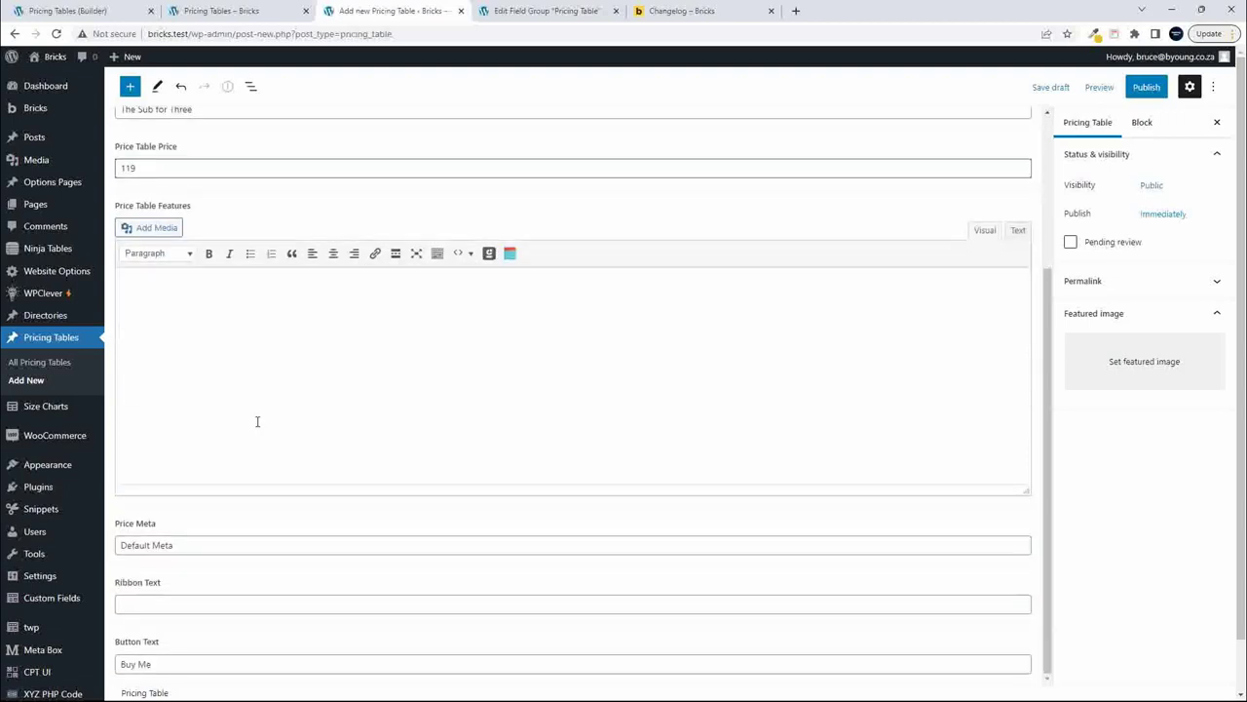
{"action": "left_click", "coordinate": [192, 306]}
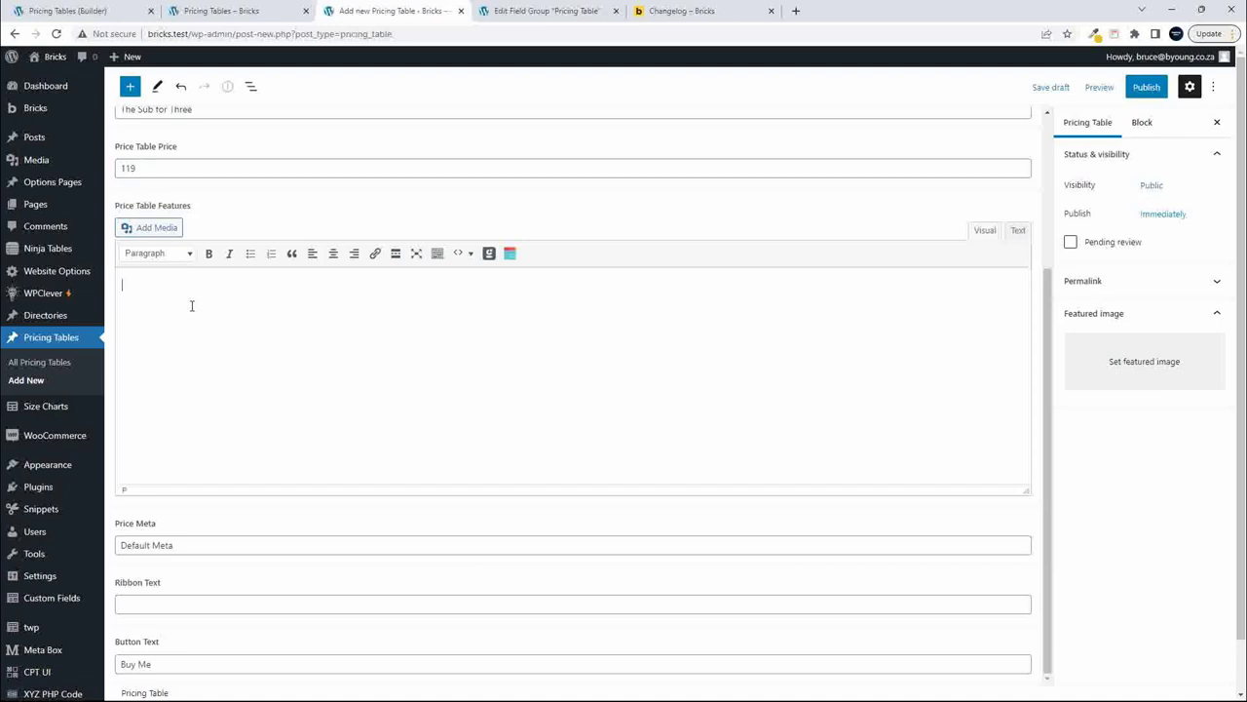
{"action": "left_click", "coordinate": [250, 254]}
{"action": "type", "text": "One "}
{"action": "type", "text": "Two"}
{"action": "key", "text": "Return"}
{"action": "type", "text": "Thrteee"}
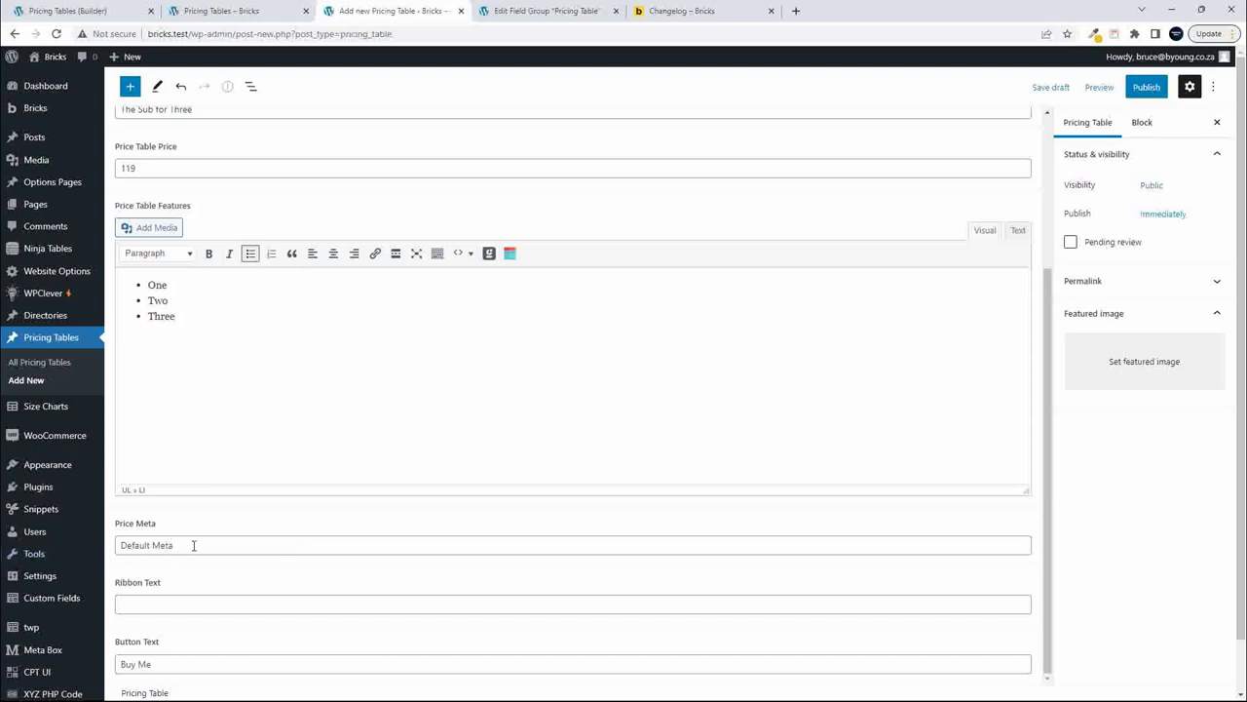
- Publish the Option 3 pricing table with the ribbon text left empty
{"action": "left_click", "coordinate": [162, 604]}
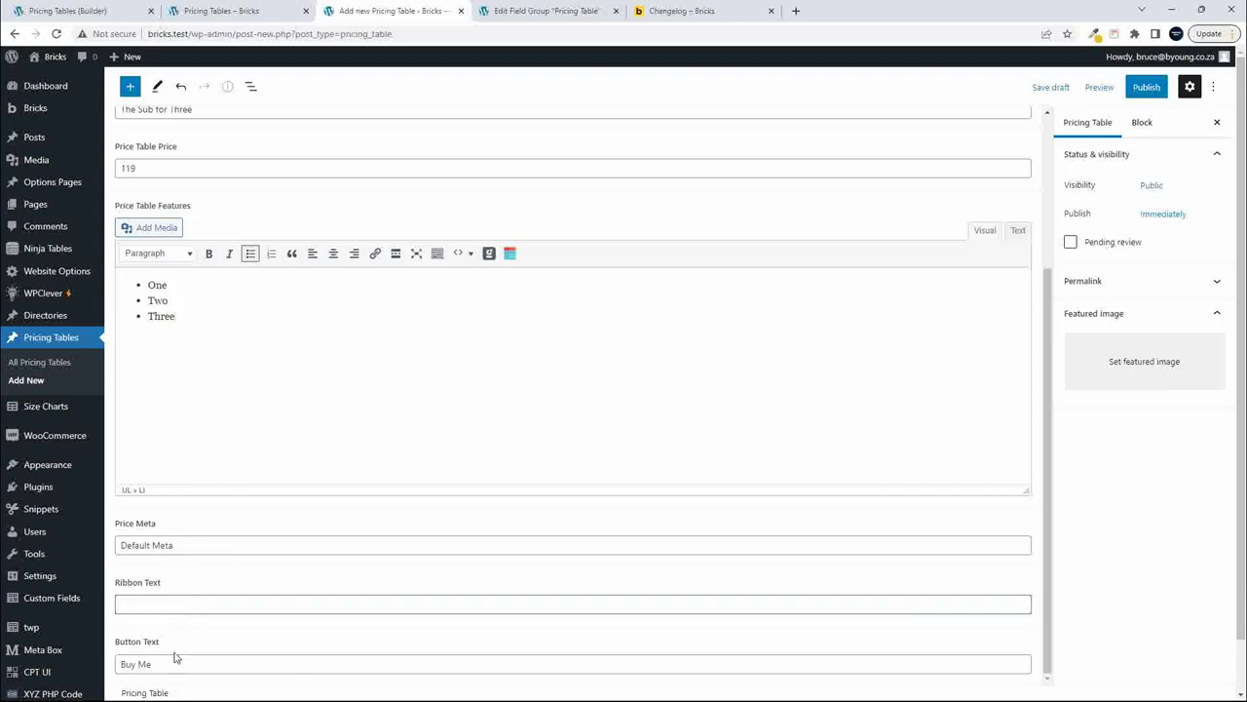
{"action": "left_click", "coordinate": [1142, 88]}
{"action": "left_click", "coordinate": [1103, 88]}
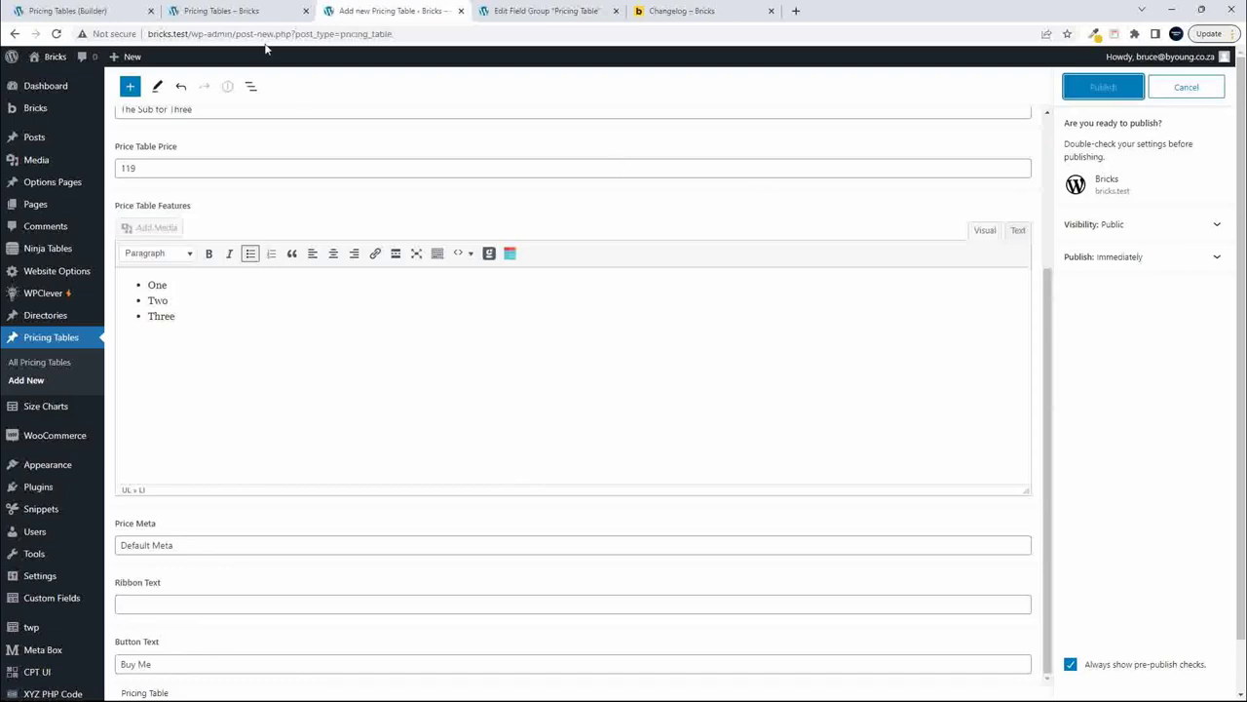
- Reload the front-end pricing page to check the Option 3 card, and open the admin list of all pricing tables
{"action": "left_click", "coordinate": [234, 11]}
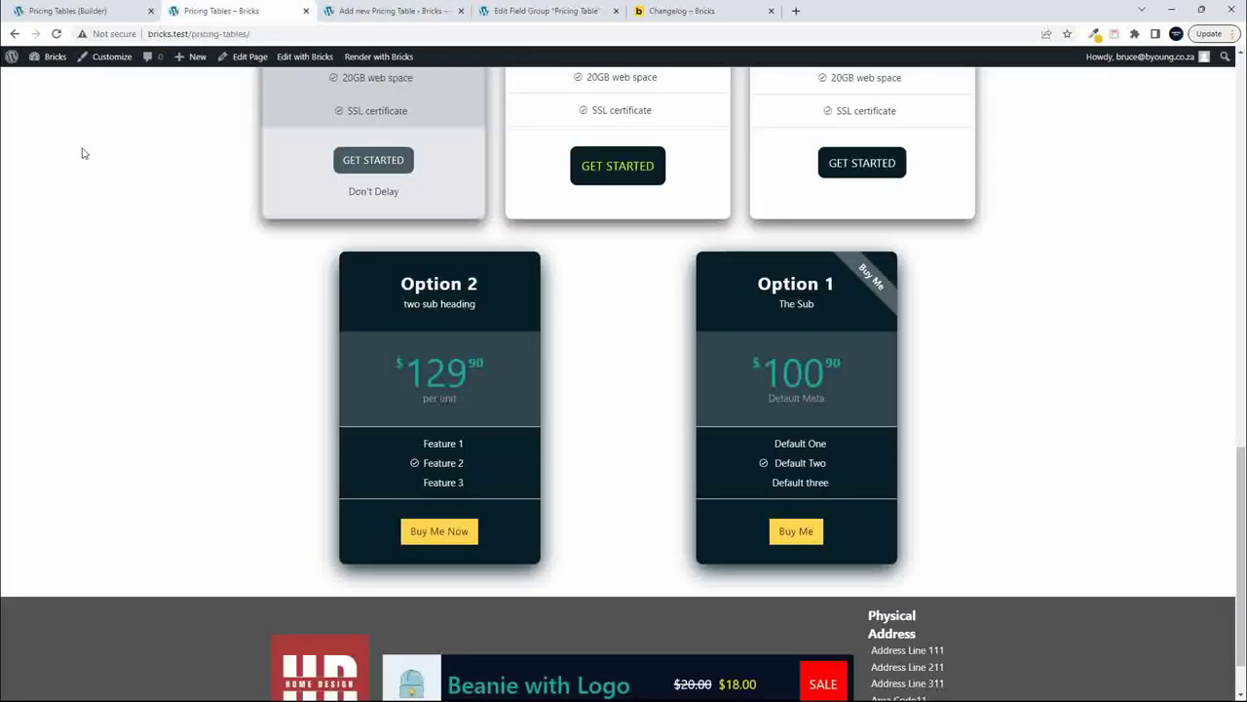
{"action": "left_click", "coordinate": [56, 34]}
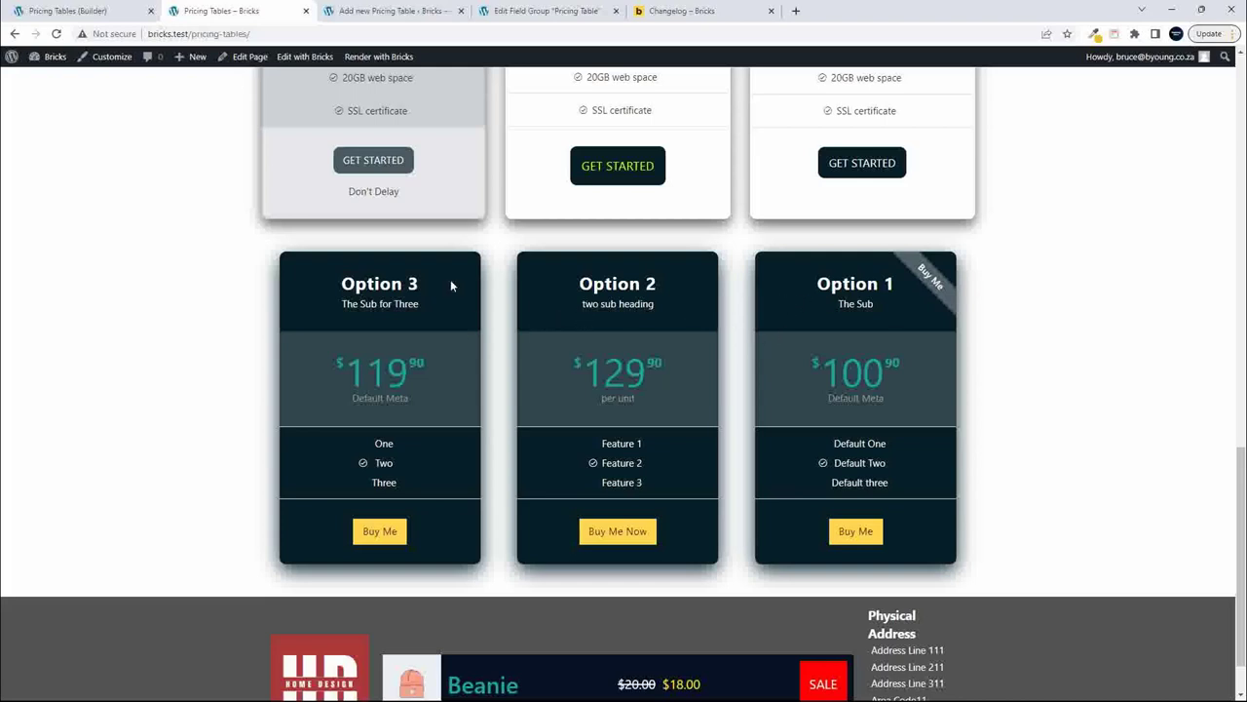
{"action": "left_click", "coordinate": [367, 11]}
{"action": "left_click", "coordinate": [39, 362]}
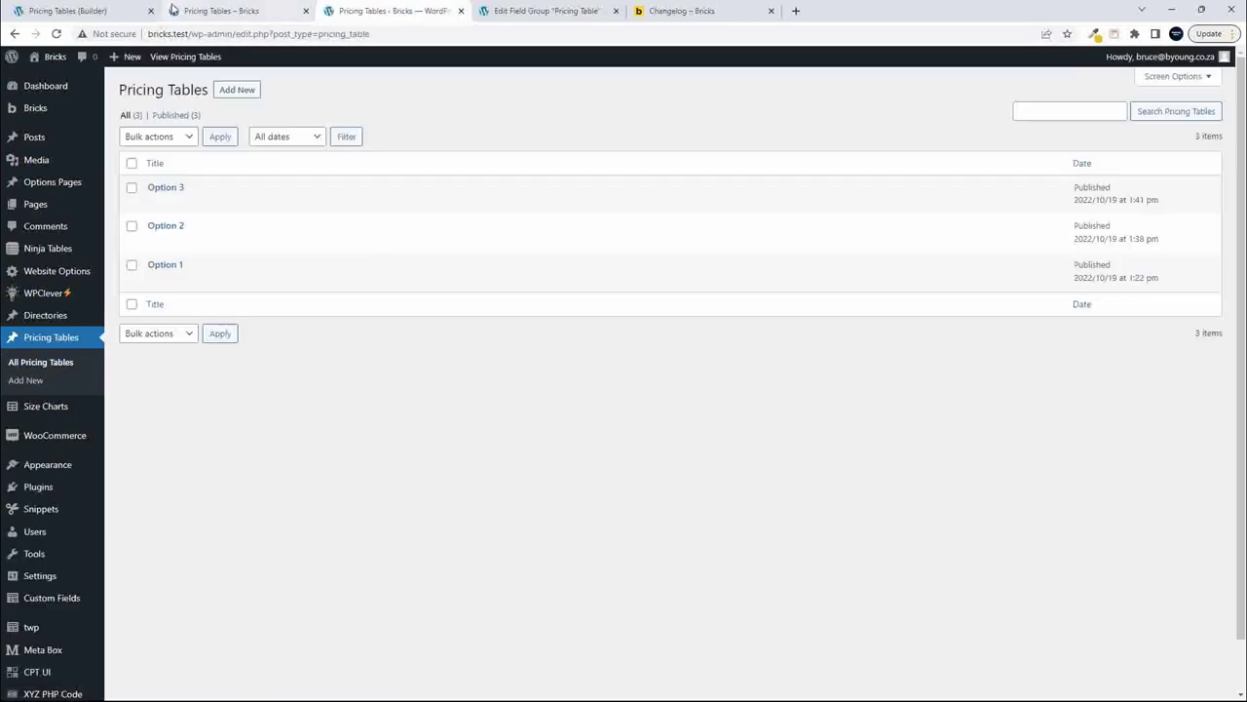
- Review the Order by options in the Bricks container's query settings and compare them with the card order on the front end
{"action": "left_click", "coordinate": [83, 12]}
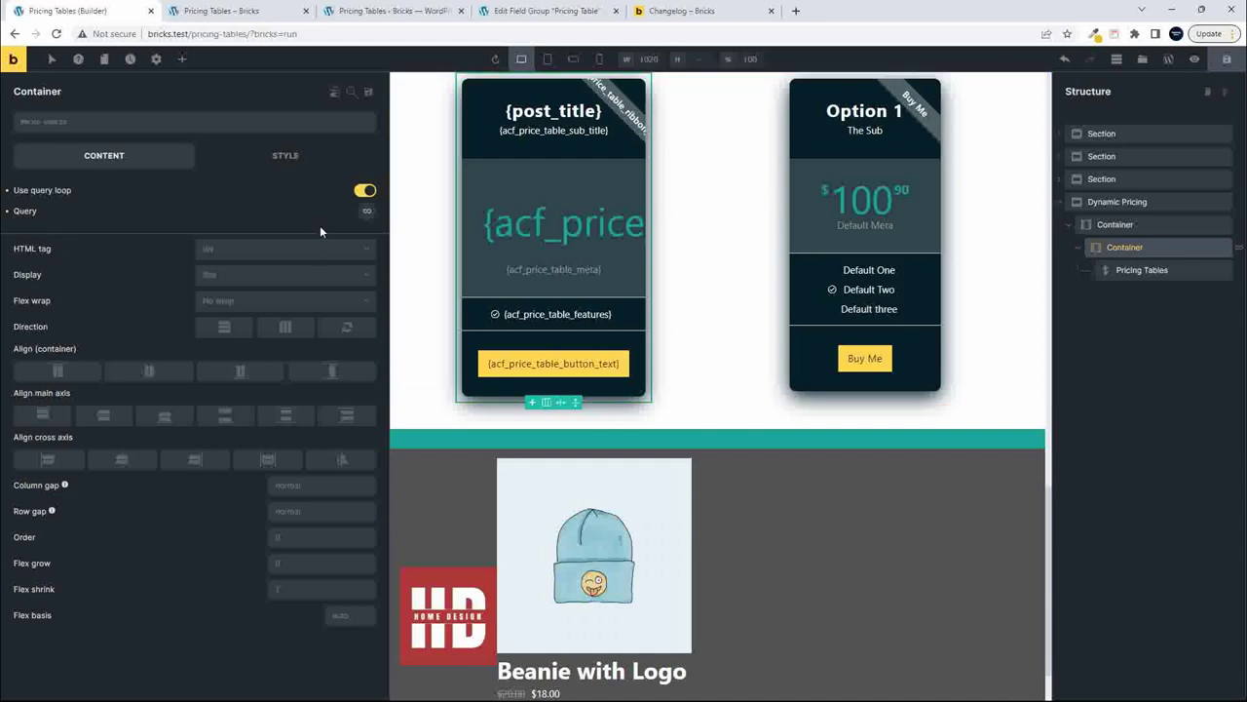
{"action": "left_click", "coordinate": [369, 211]}
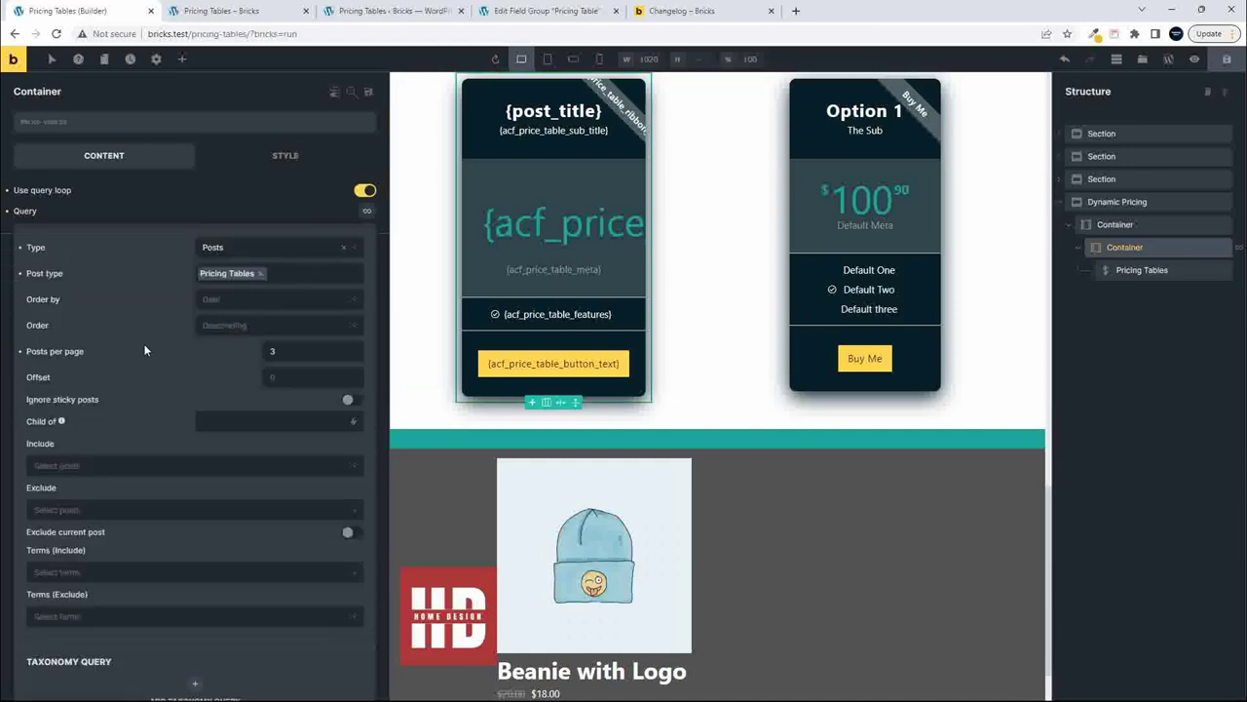
{"action": "left_click", "coordinate": [220, 302]}
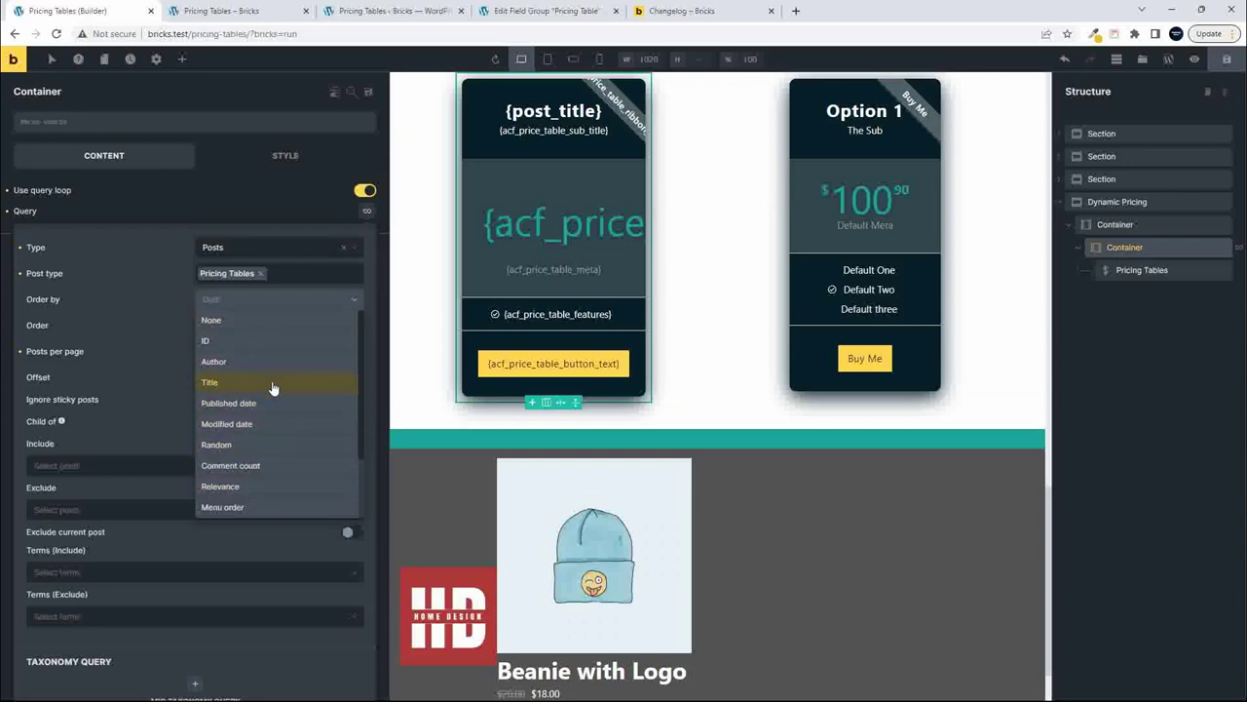
{"action": "scroll", "coordinate": [331, 401], "scroll_direction": "down", "scroll_amount": 2}
{"action": "scroll", "coordinate": [310, 402], "scroll_direction": "down", "scroll_amount": 2}
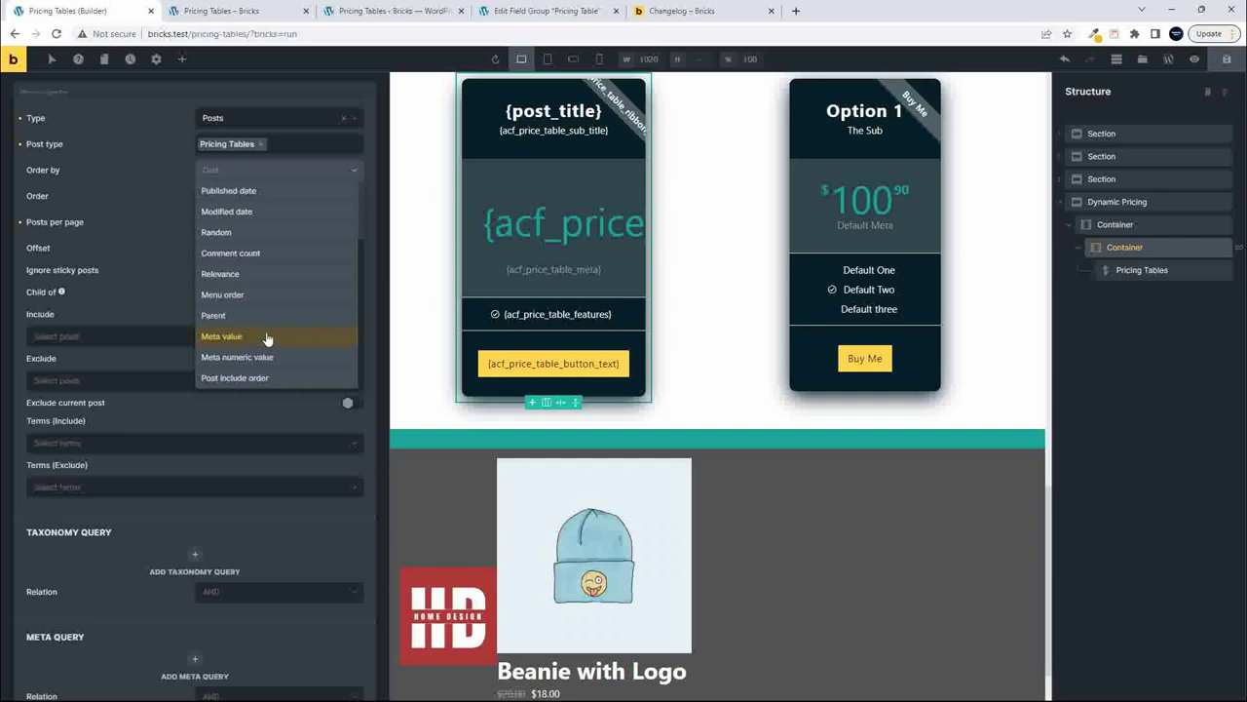
{"action": "scroll", "coordinate": [267, 337], "scroll_direction": "up", "scroll_amount": 3}
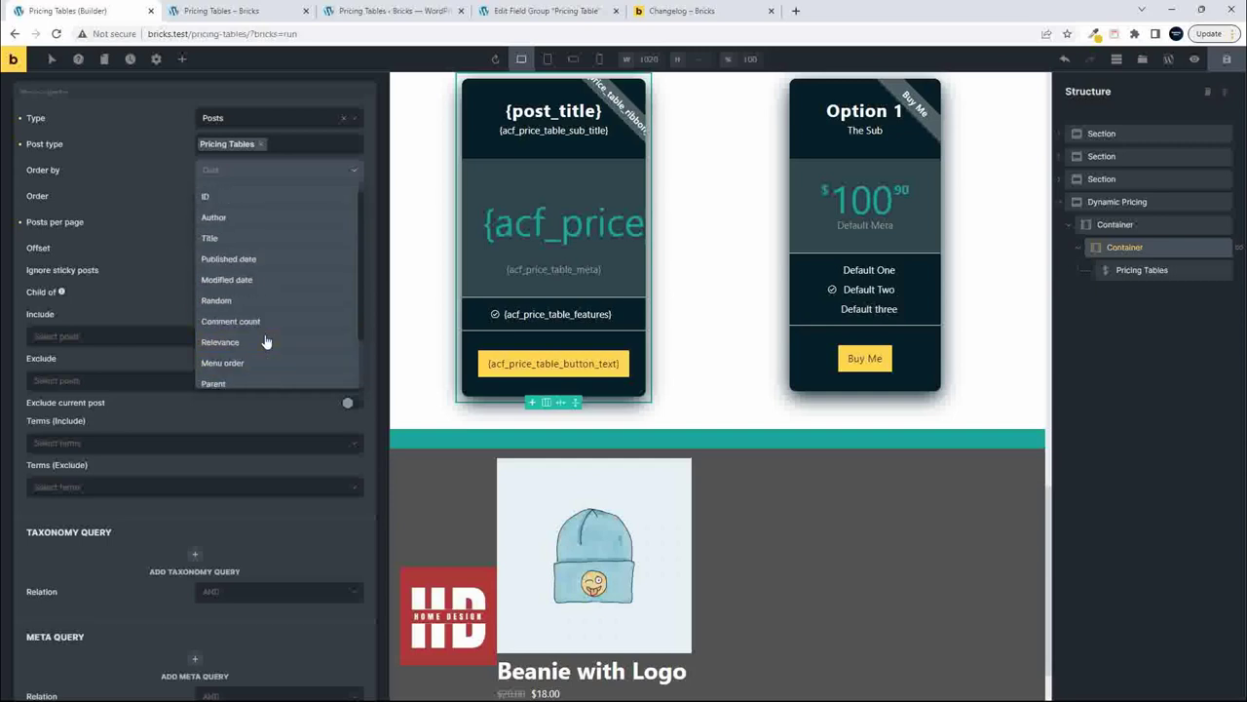
{"action": "left_click", "coordinate": [261, 9]}
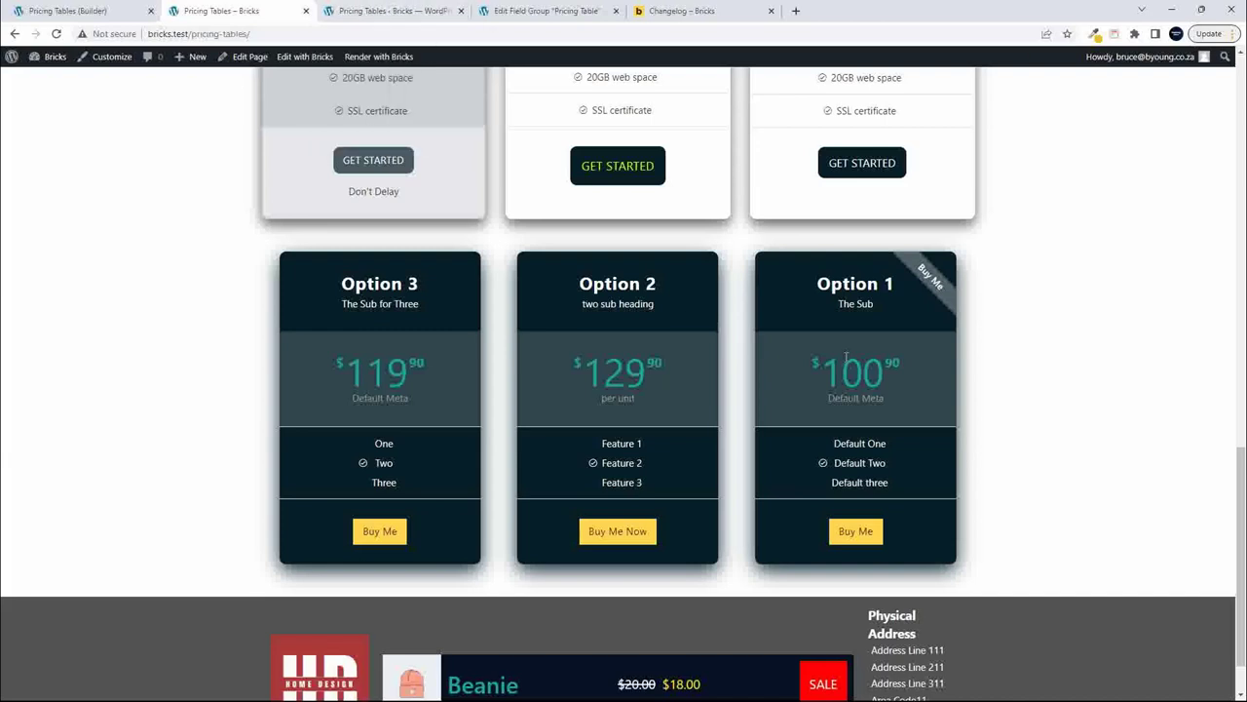
{"action": "left_click", "coordinate": [100, 11]}
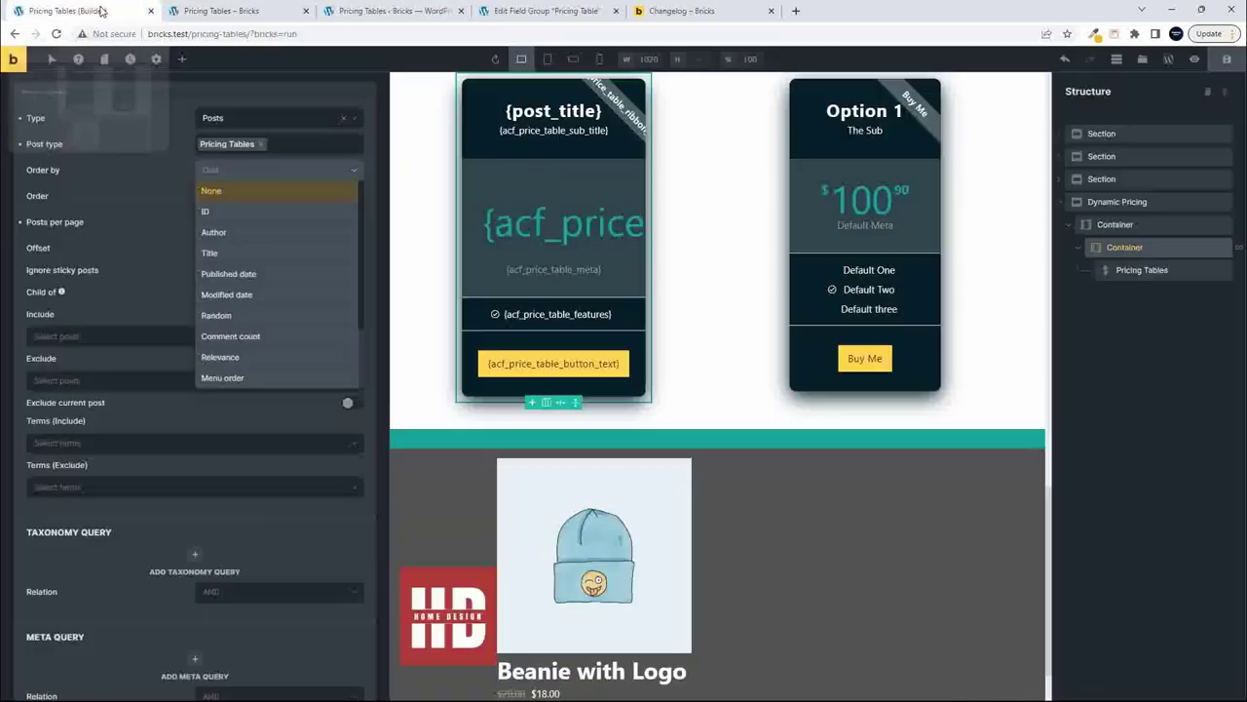
{"action": "left_click", "coordinate": [132, 177]}
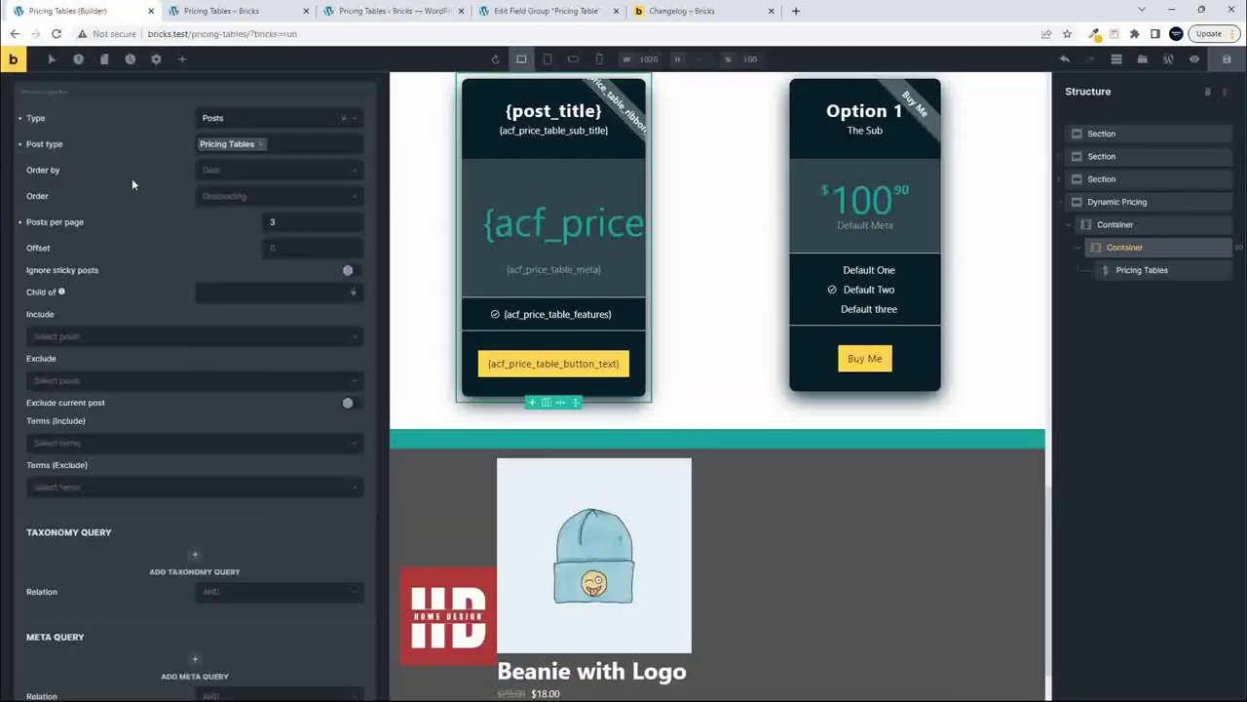
- Set the container query's order to Ascending and save the page
{"action": "left_click", "coordinate": [291, 199]}
{"action": "left_click", "coordinate": [249, 228]}
{"action": "left_click", "coordinate": [1231, 63]}
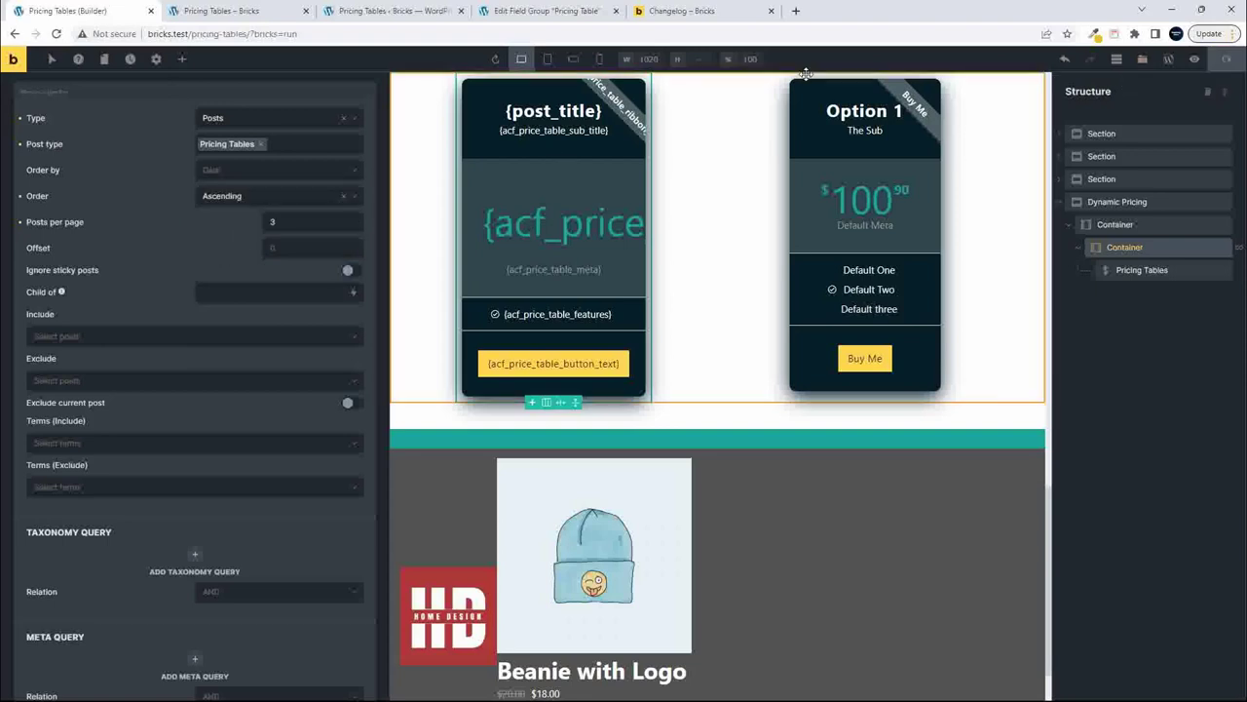
- Reload the front-end pricing page and check the card order there and in the Bricks builder
{"action": "left_click", "coordinate": [221, 11]}
{"action": "left_click", "coordinate": [55, 33]}
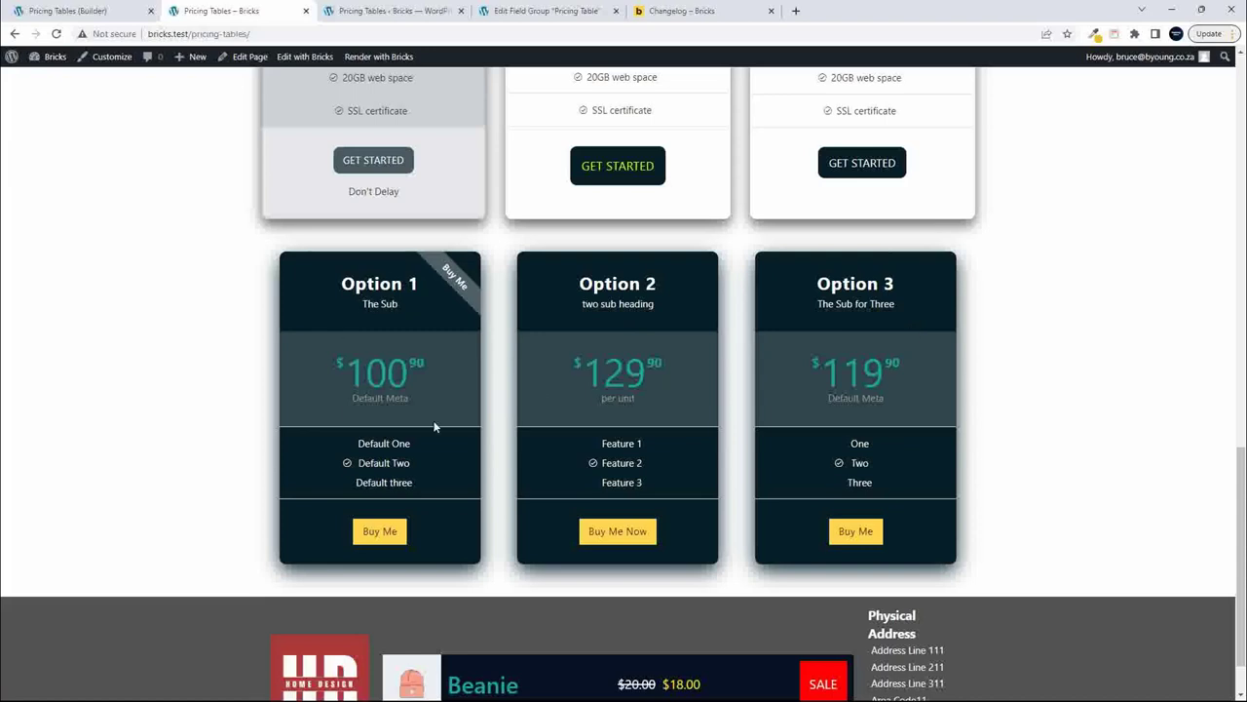
{"action": "scroll", "coordinate": [527, 380], "scroll_direction": "up", "scroll_amount": 1}
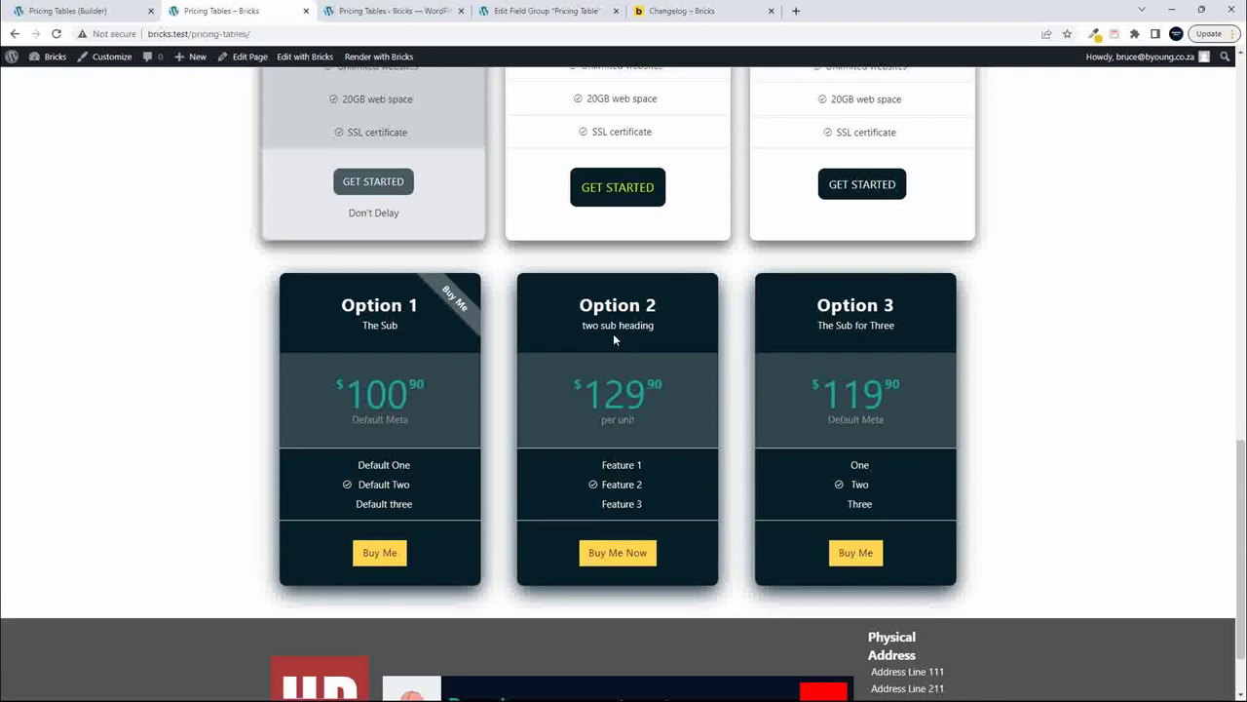
{"action": "left_click", "coordinate": [99, 18]}
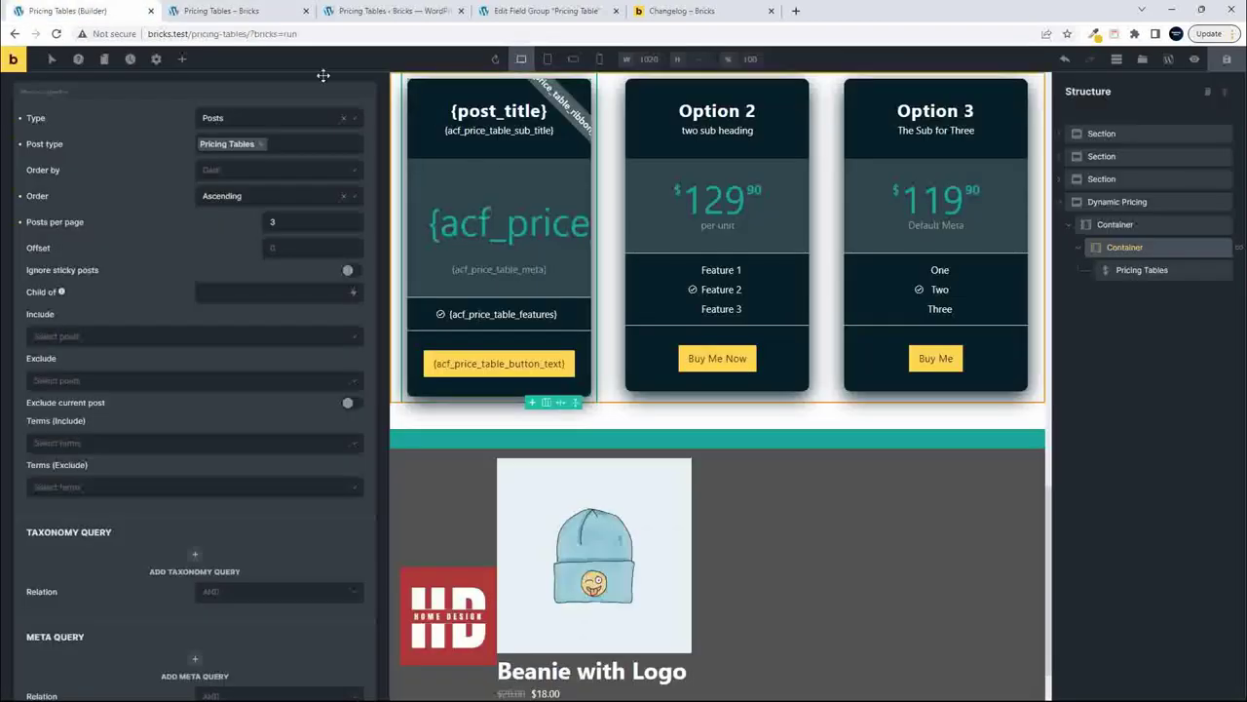
- Set the Option 1 pricing table's publish time to 01:39 PM, update the entry, and reload the front-end pricing page
{"action": "left_click", "coordinate": [390, 11]}
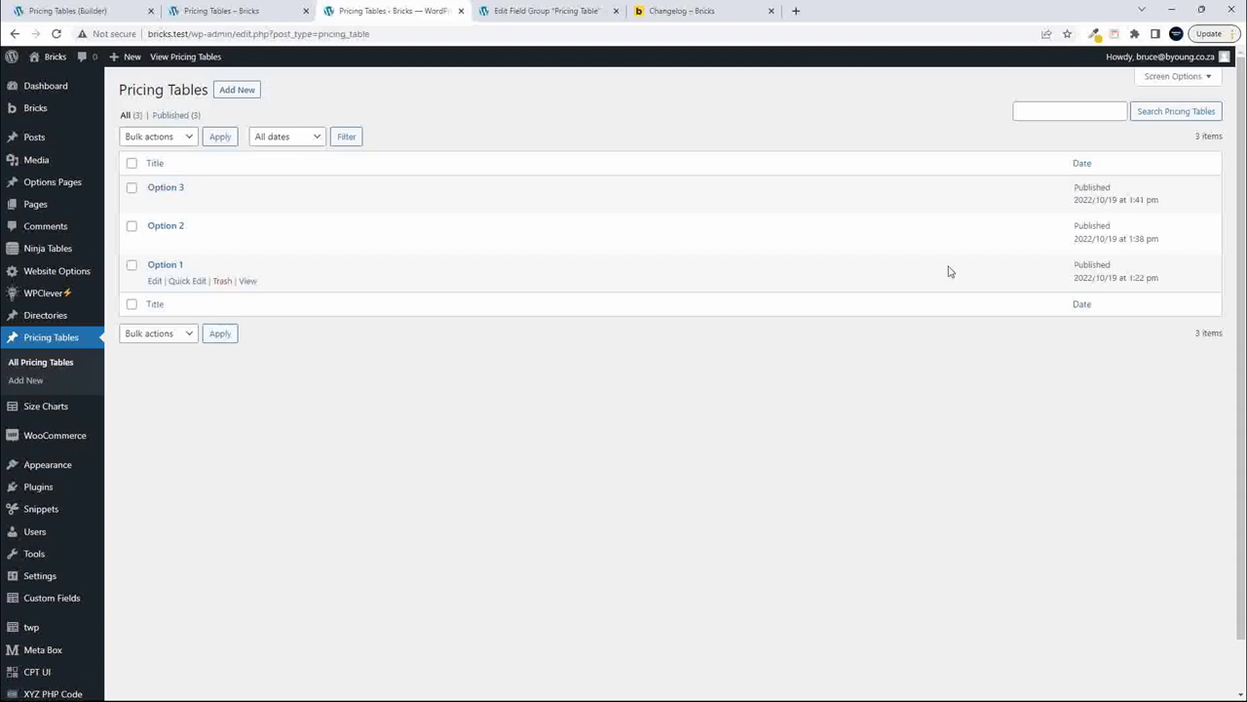
{"action": "left_click", "coordinate": [165, 268]}
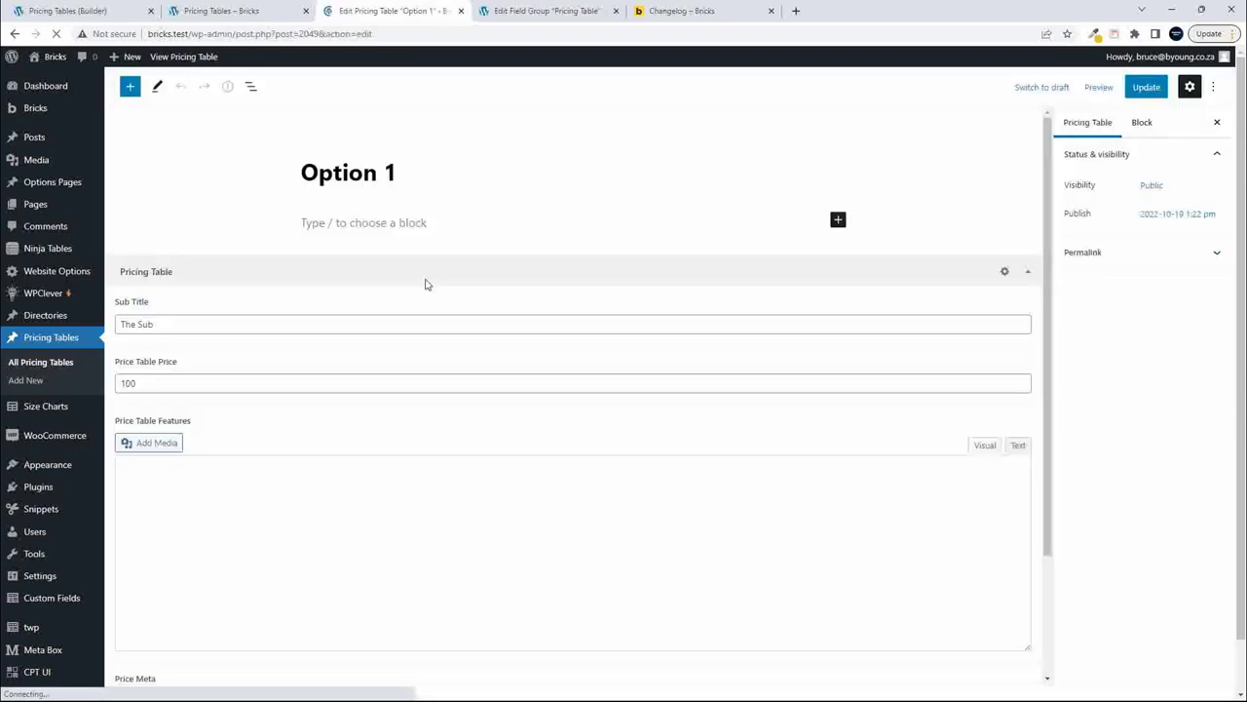
{"action": "left_click", "coordinate": [1196, 216]}
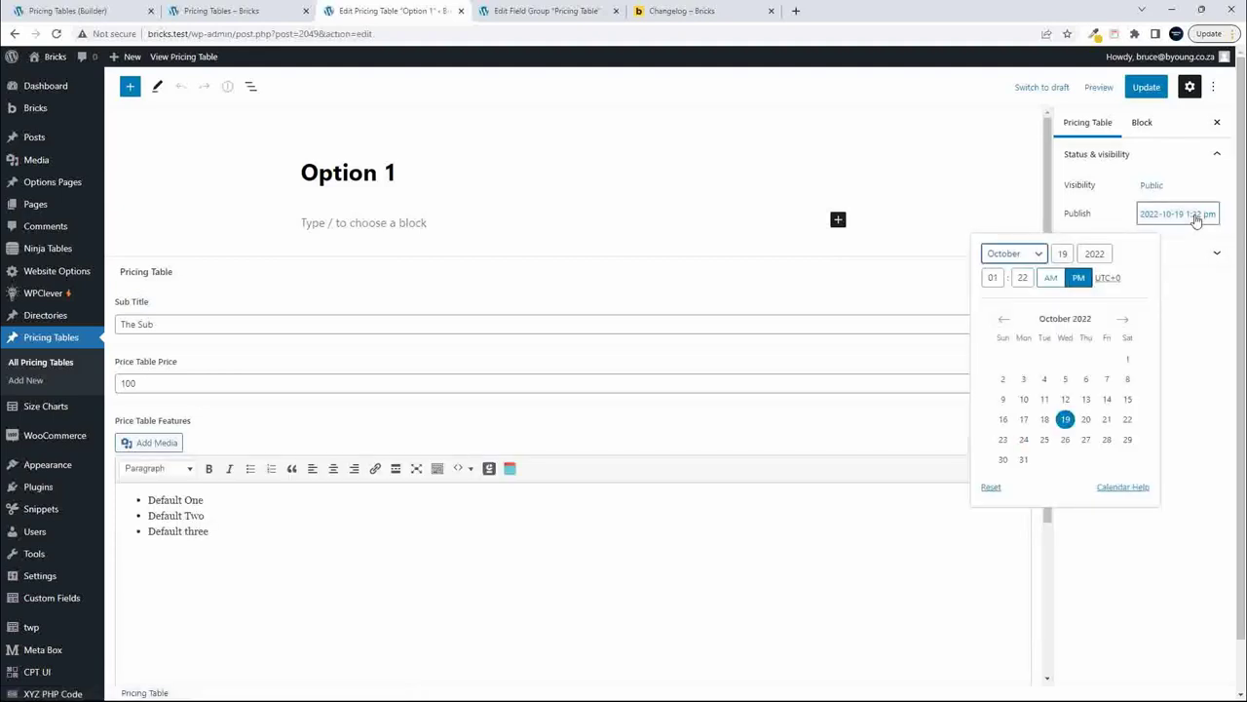
{"action": "double_click", "coordinate": [1023, 278]}
{"action": "type", "text": "39"}
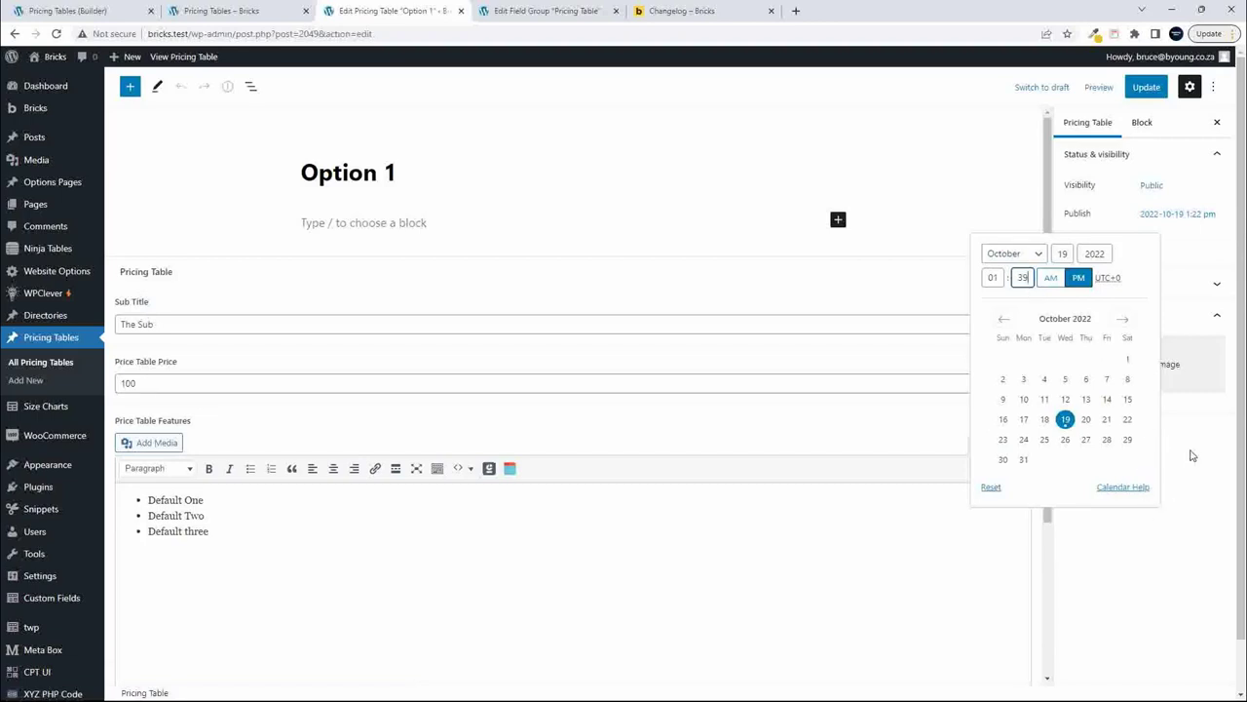
{"action": "mouse_move", "coordinate": [1142, 73]}
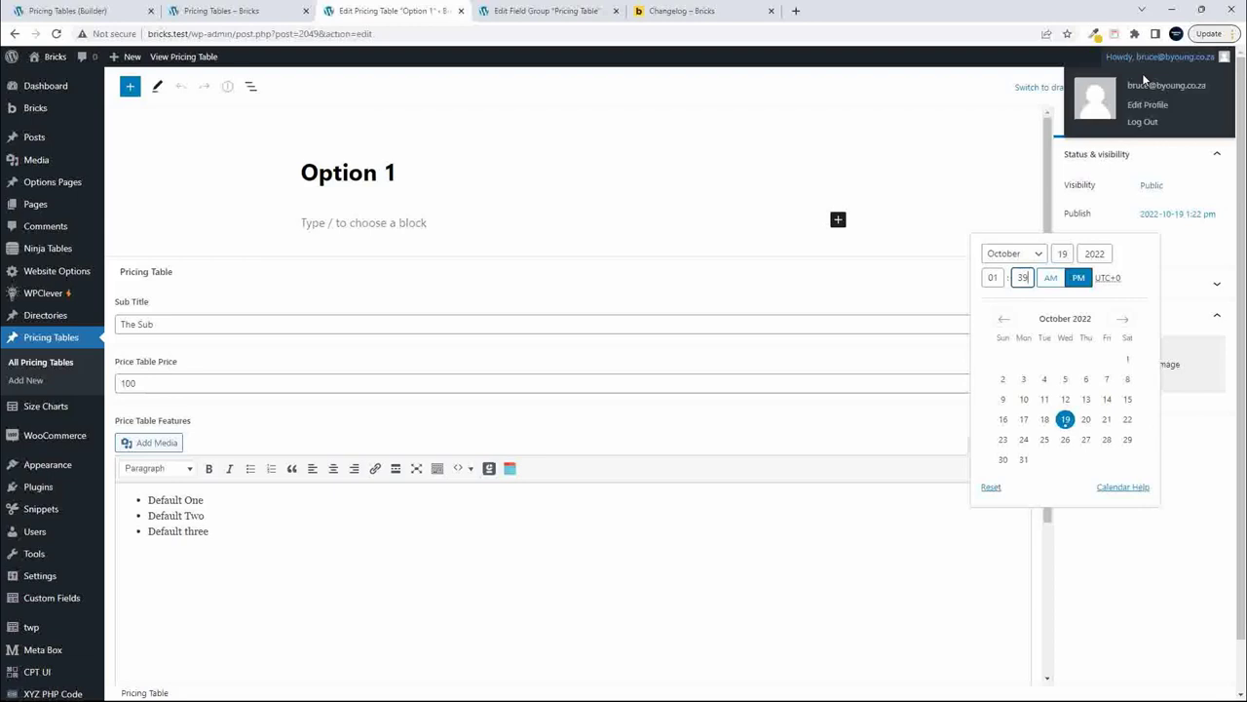
{"action": "left_click", "coordinate": [1142, 107]}
{"action": "left_click", "coordinate": [1142, 90]}
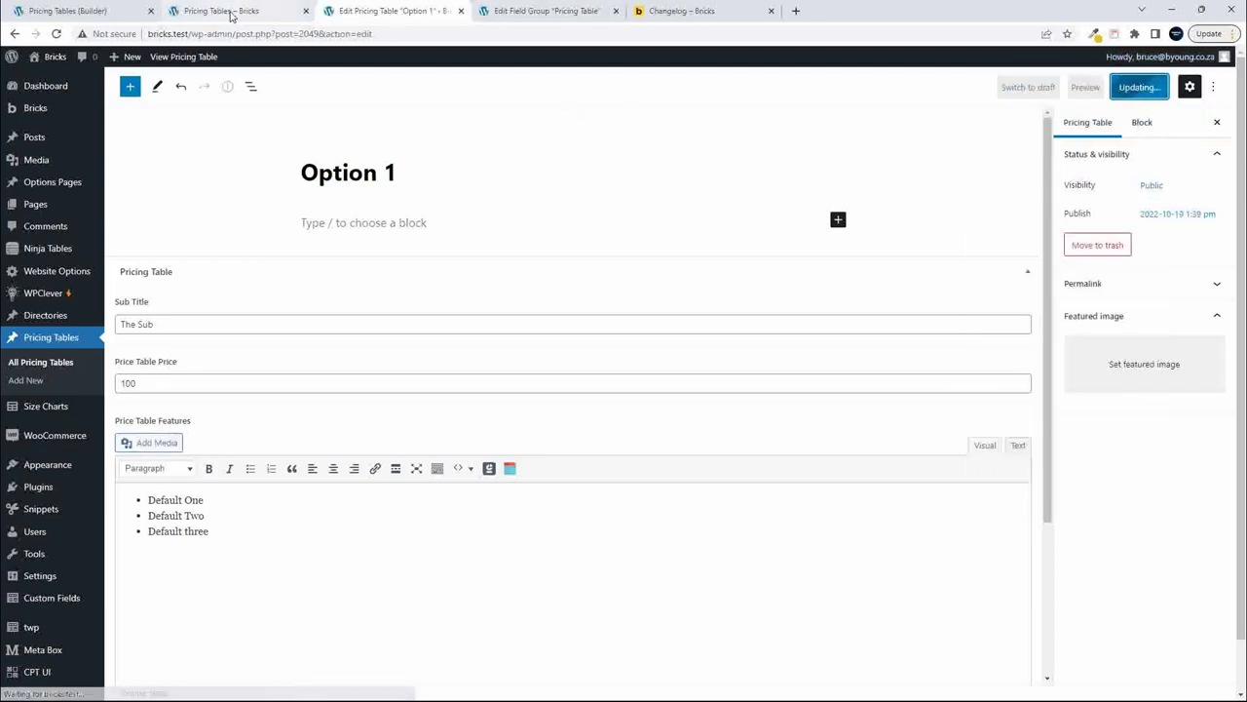
{"action": "left_click", "coordinate": [231, 12]}
{"action": "left_click", "coordinate": [57, 33]}
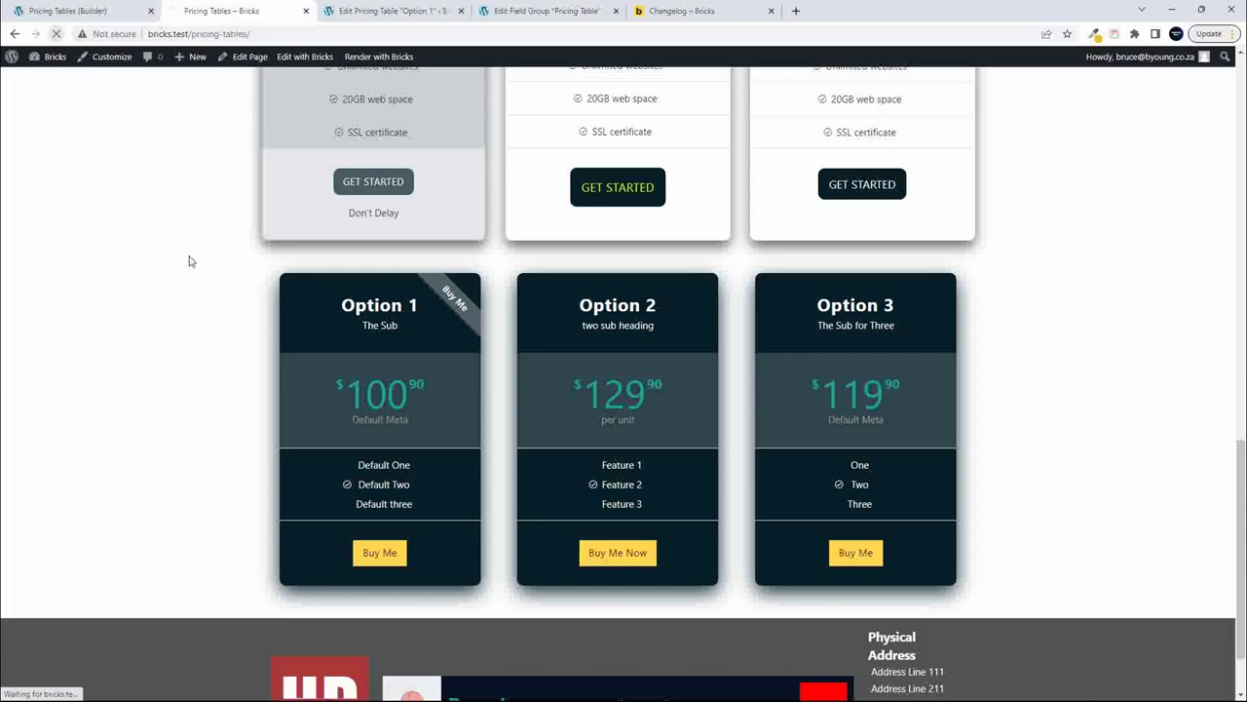
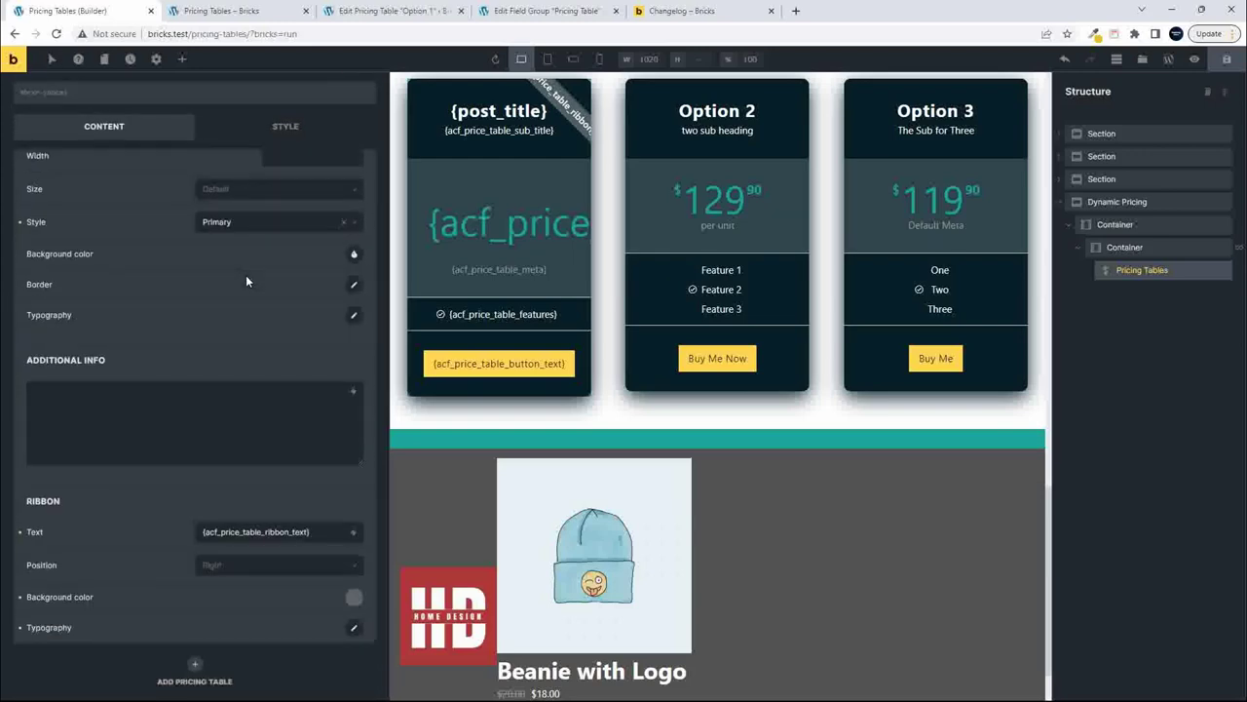
- Set the background colour of the pricing table's Features area to teal Color #4 and save the page
{"action": "scroll", "coordinate": [247, 280], "scroll_direction": "up", "scroll_amount": 5}
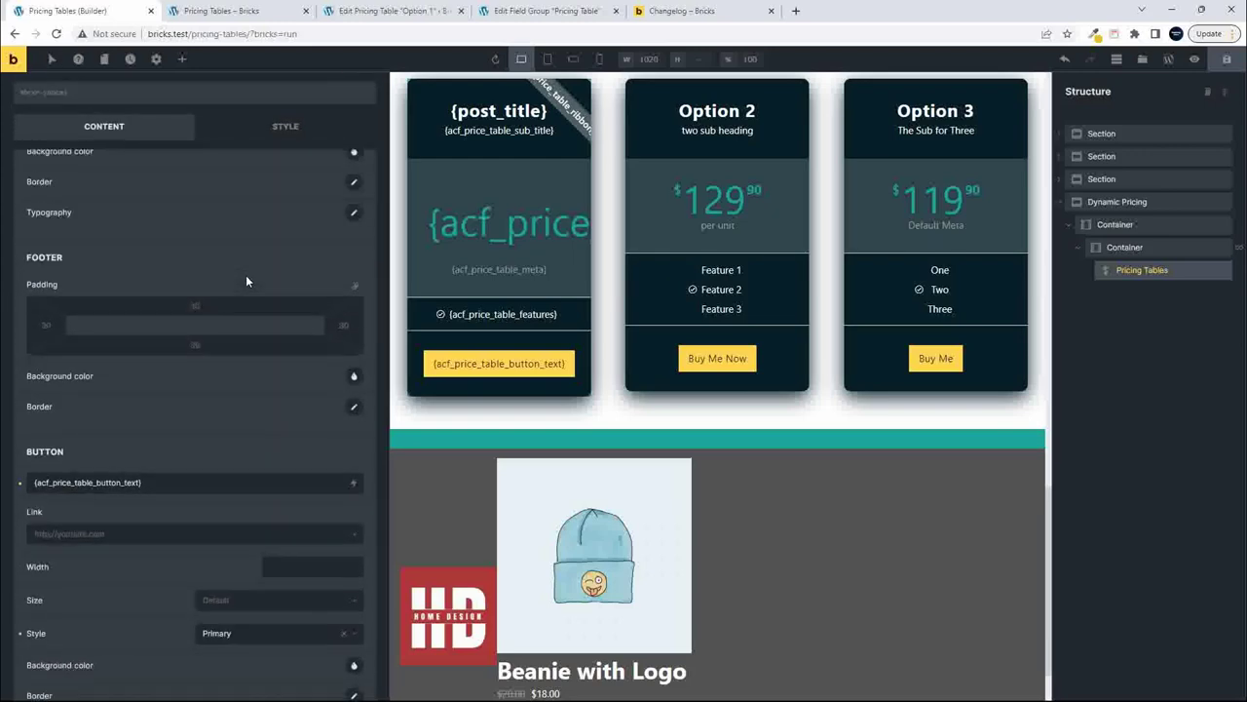
{"action": "scroll", "coordinate": [246, 274], "scroll_direction": "up", "scroll_amount": 4}
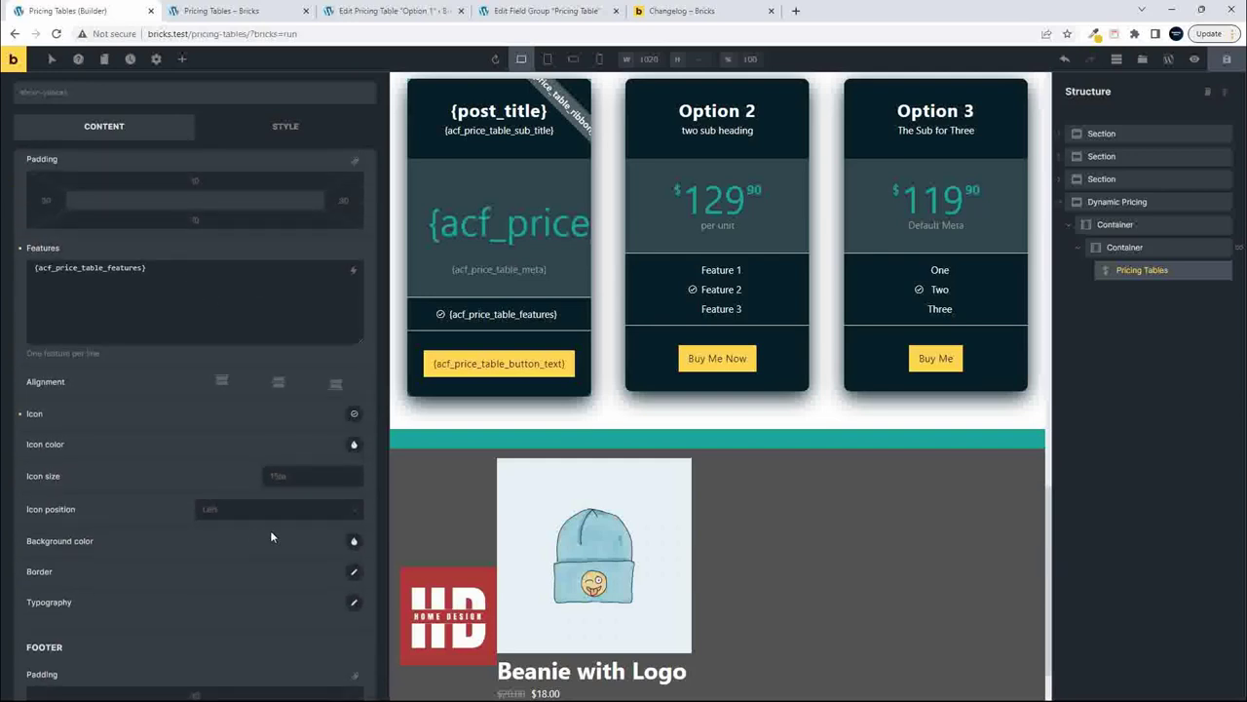
{"action": "left_click", "coordinate": [354, 541]}
{"action": "left_click", "coordinate": [175, 584]}
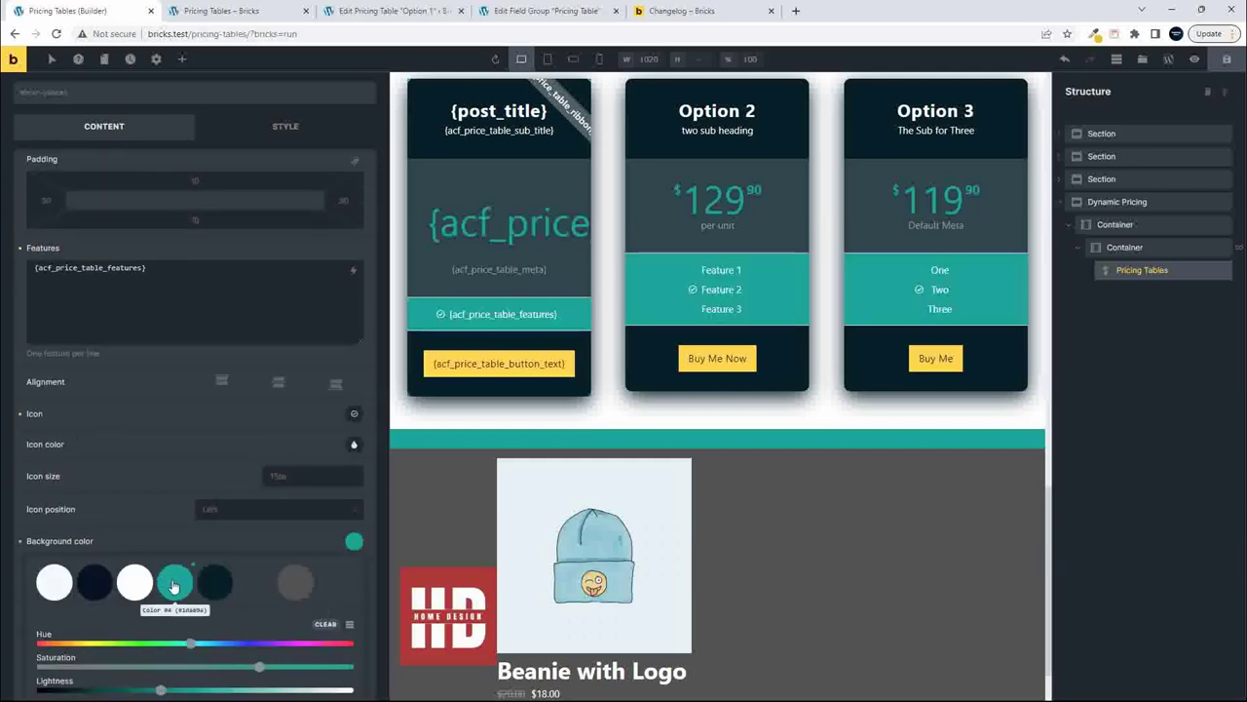
{"action": "left_click", "coordinate": [1227, 61]}
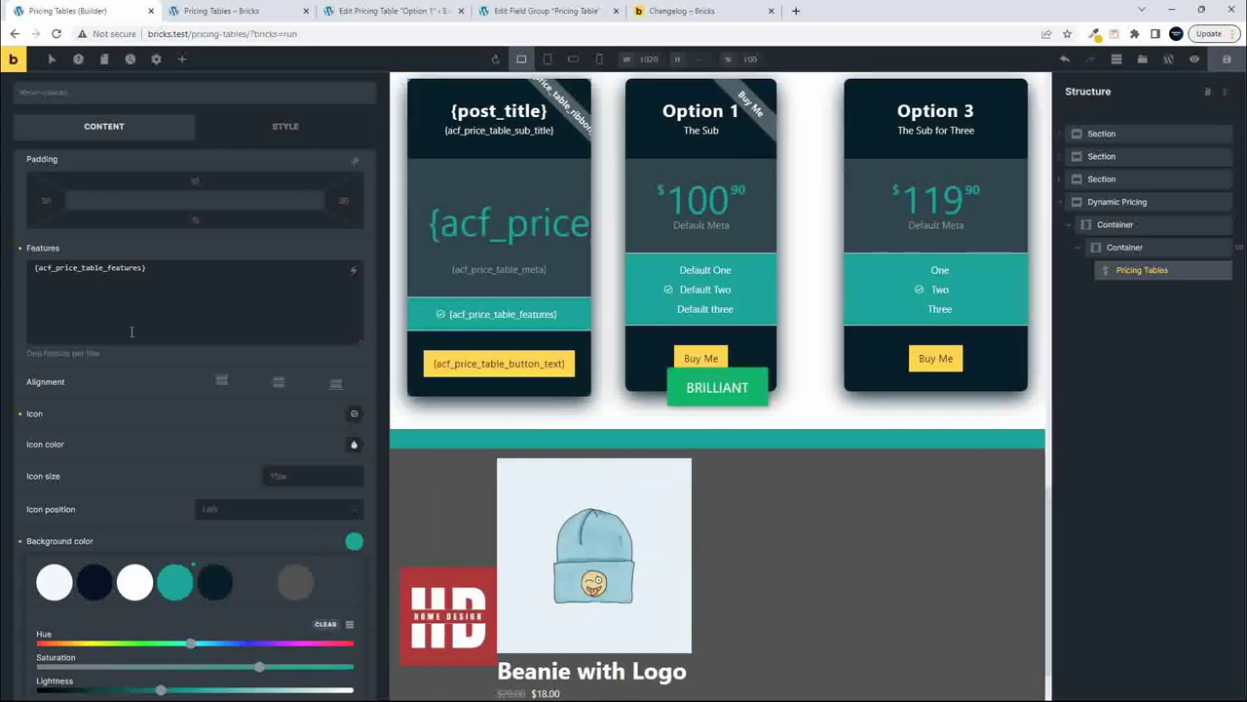
- Compare the header's dynamic tags in the builder with the front-end cards, Option 1's custom field values and the Pricing Table field group
{"action": "scroll", "coordinate": [109, 415], "scroll_direction": "up", "scroll_amount": 10}
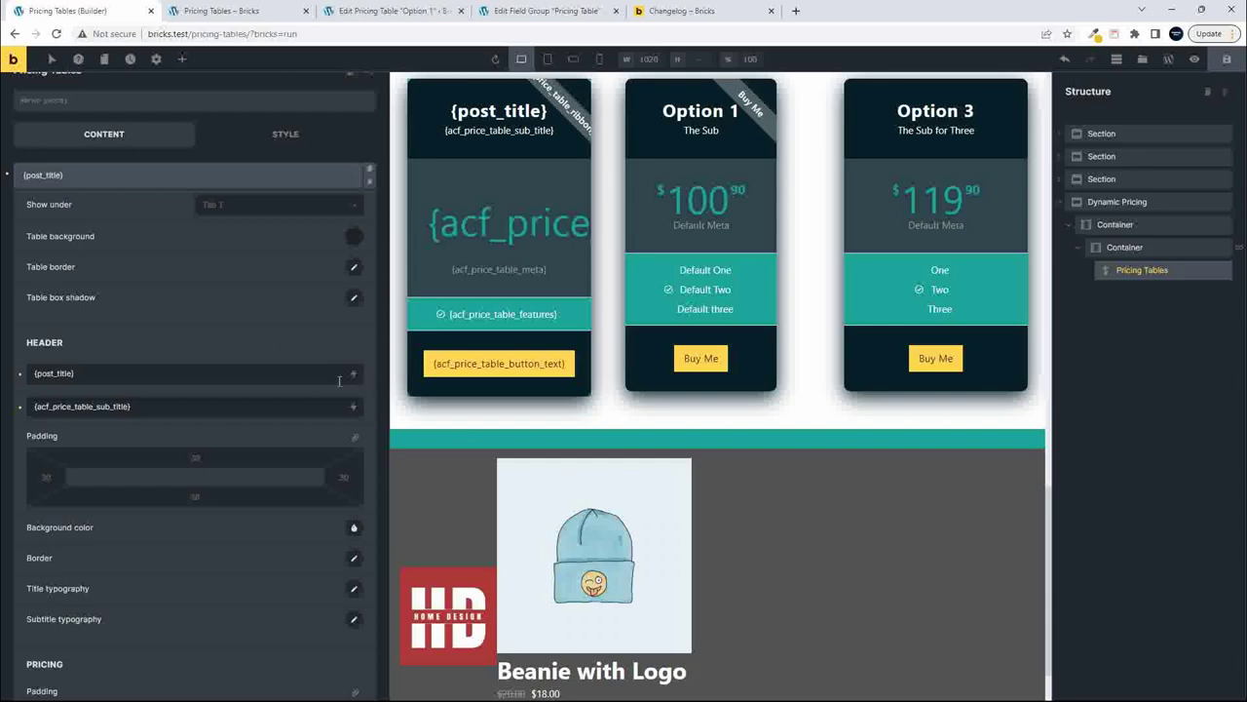
{"action": "left_click", "coordinate": [221, 10]}
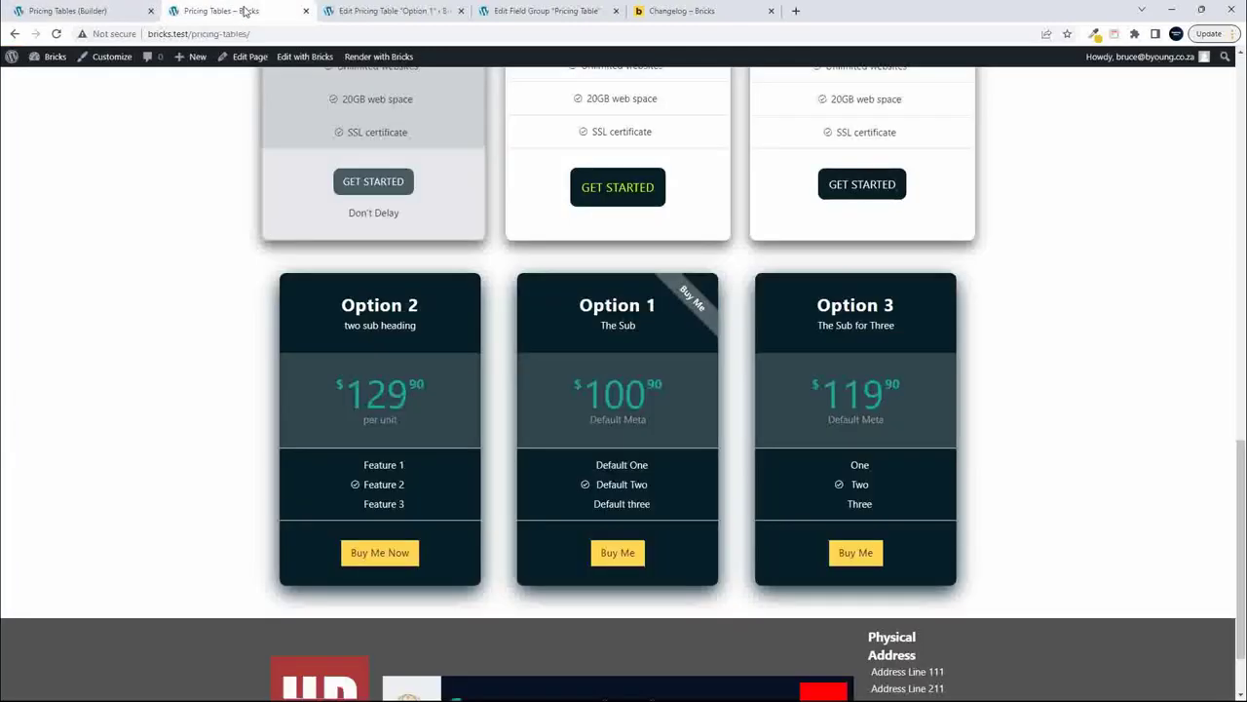
{"action": "left_click", "coordinate": [395, 11]}
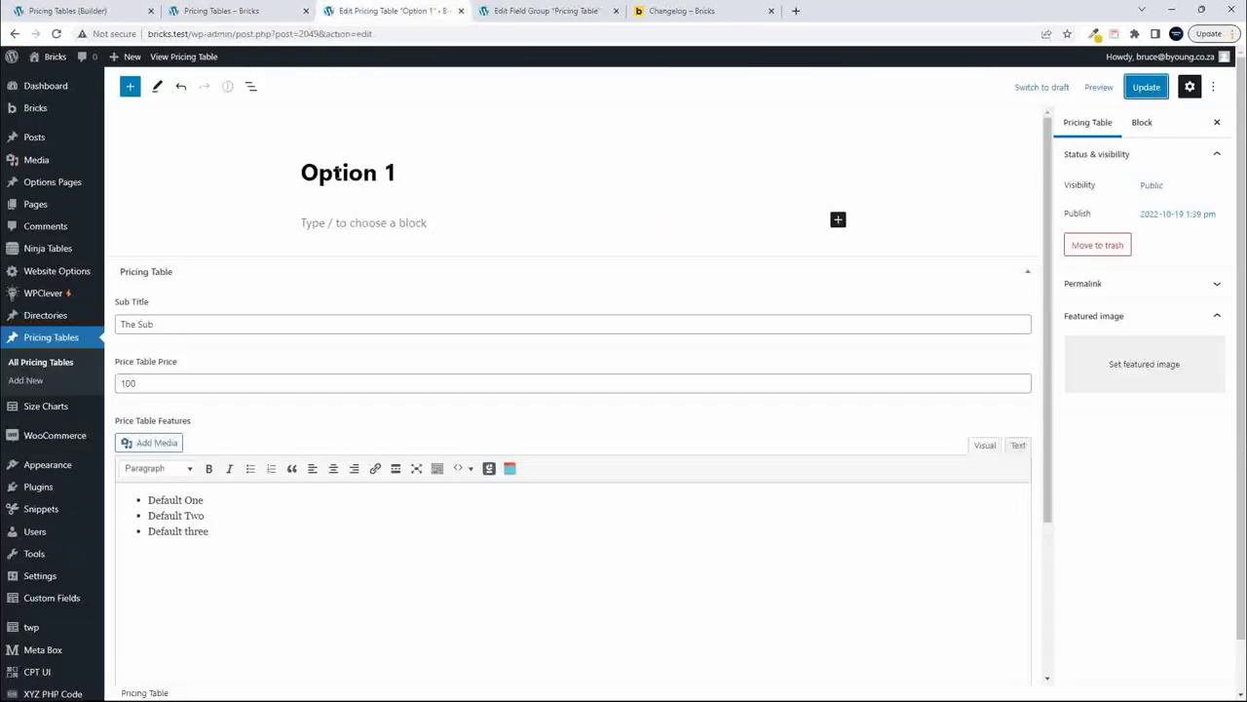
{"action": "scroll", "coordinate": [186, 304], "scroll_direction": "down", "scroll_amount": 3}
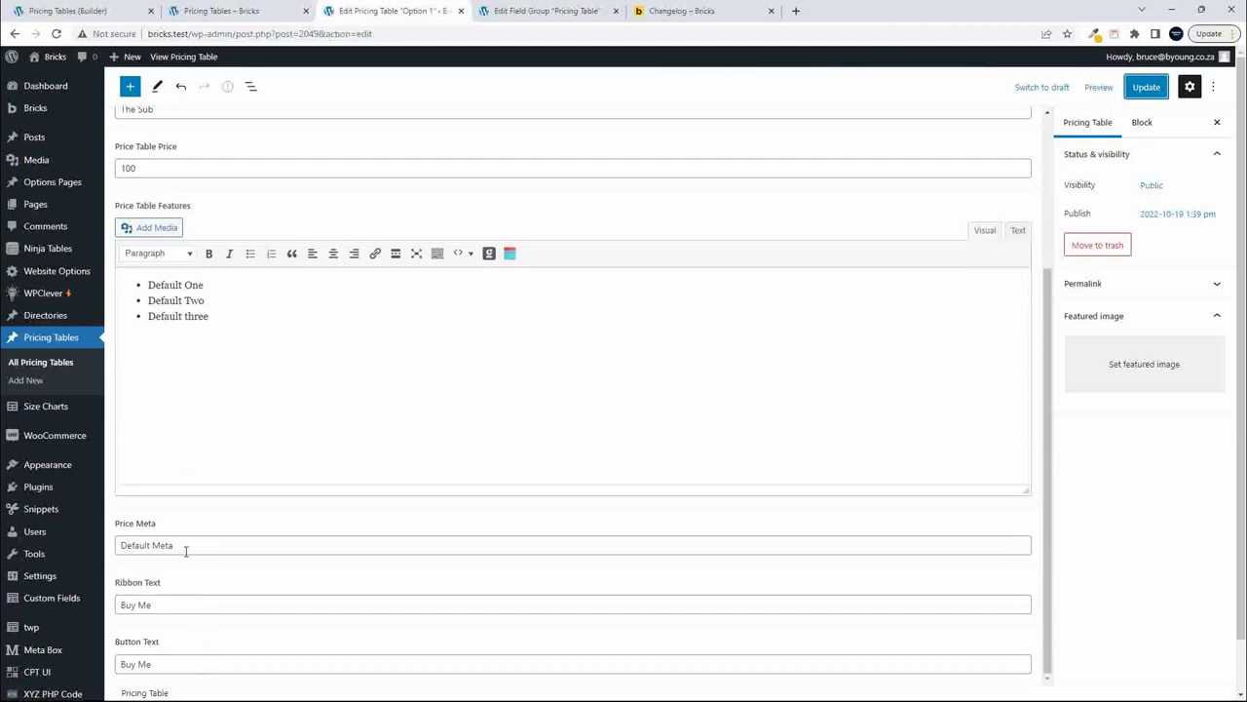
{"action": "left_click", "coordinate": [518, 11]}
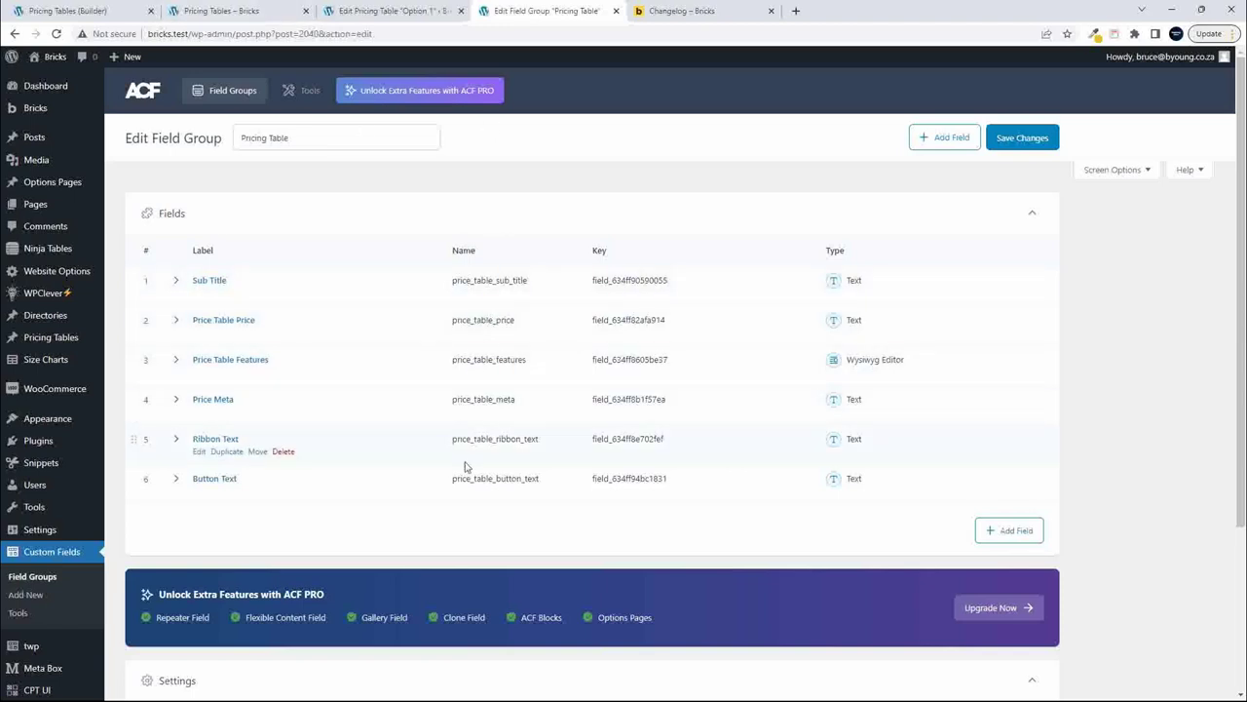
{"action": "left_click", "coordinate": [85, 12]}
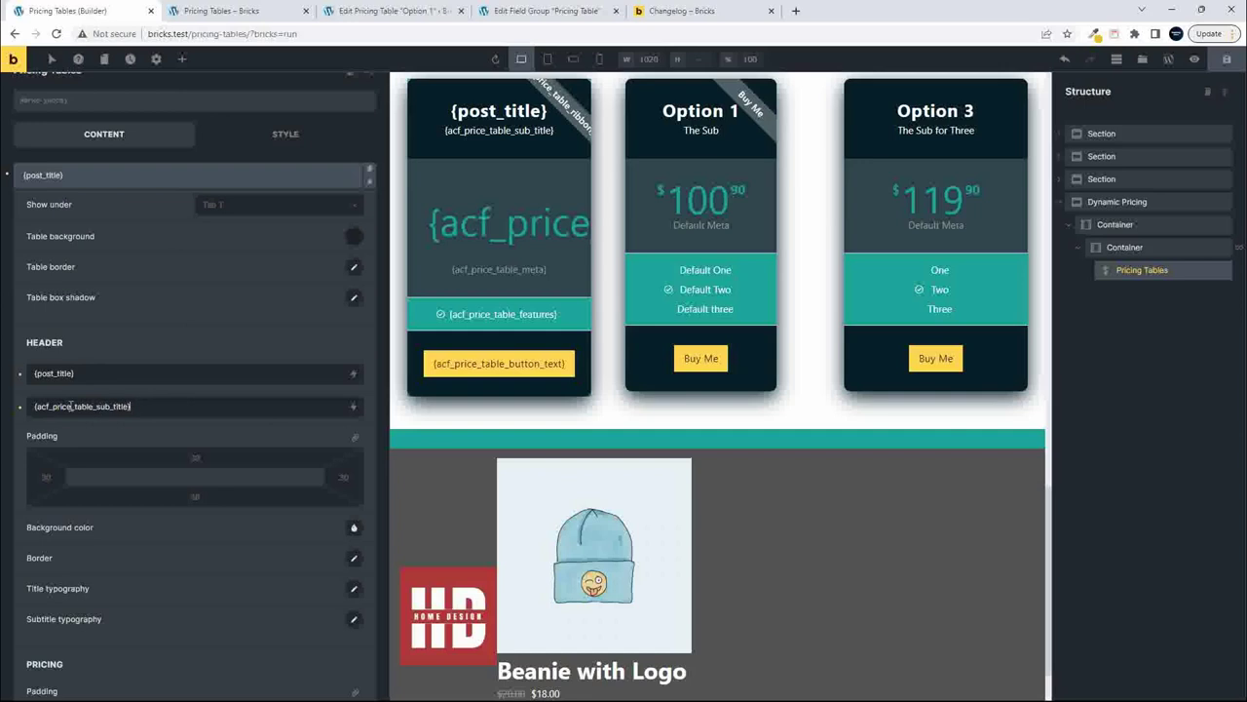
{"action": "left_click", "coordinate": [223, 10]}
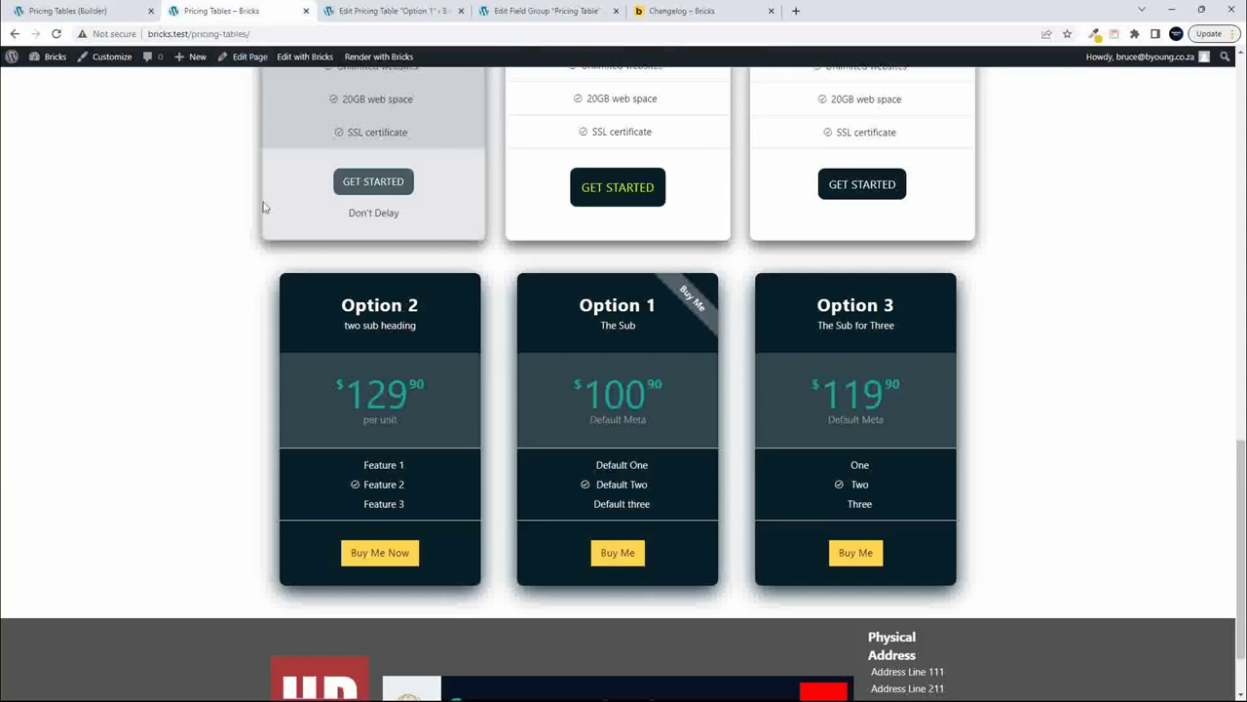
{"action": "left_click", "coordinate": [546, 10]}
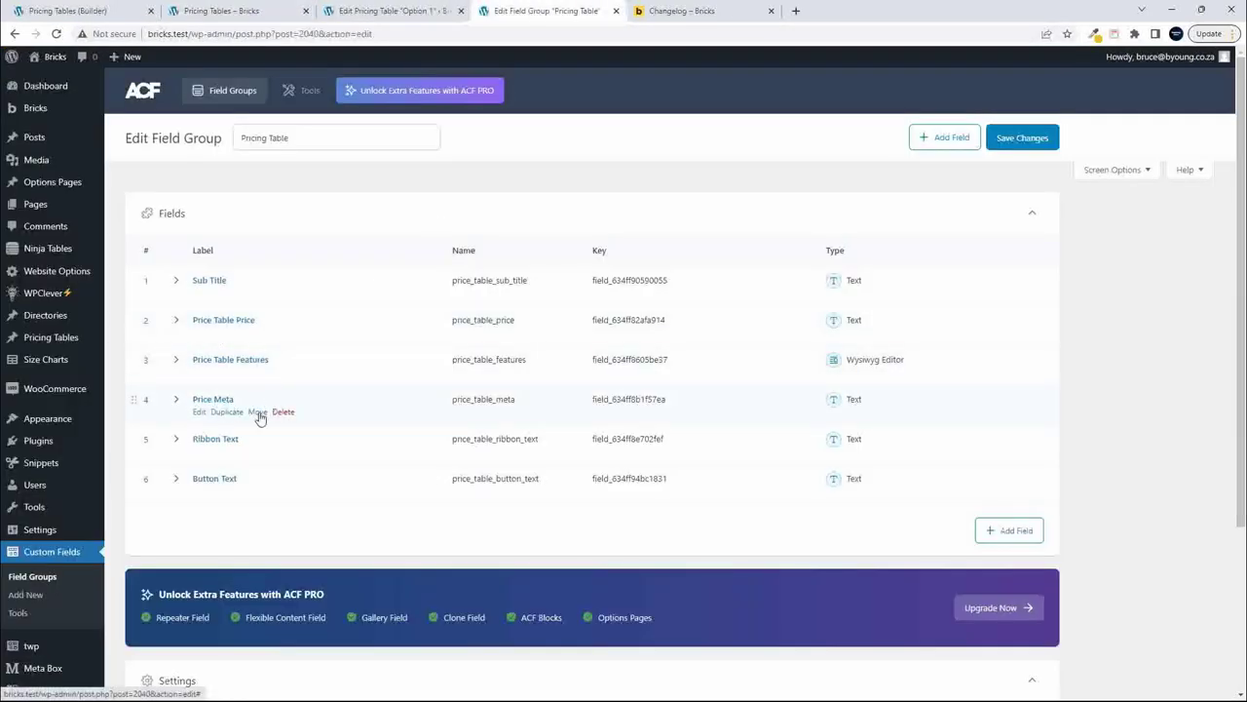
{"action": "left_click", "coordinate": [110, 11]}
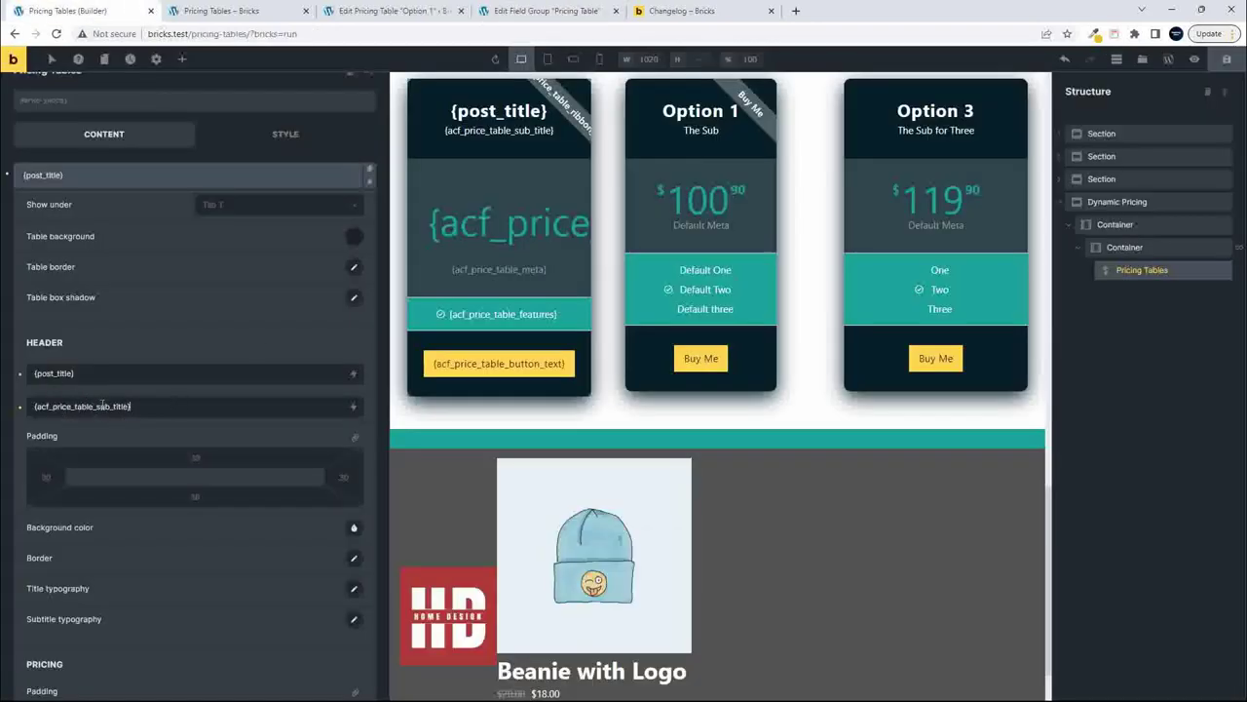
- Clear the pricing table's button text and reselect the ACF Button Text field as its dynamic data
{"action": "scroll", "coordinate": [157, 413], "scroll_direction": "down", "scroll_amount": 9}
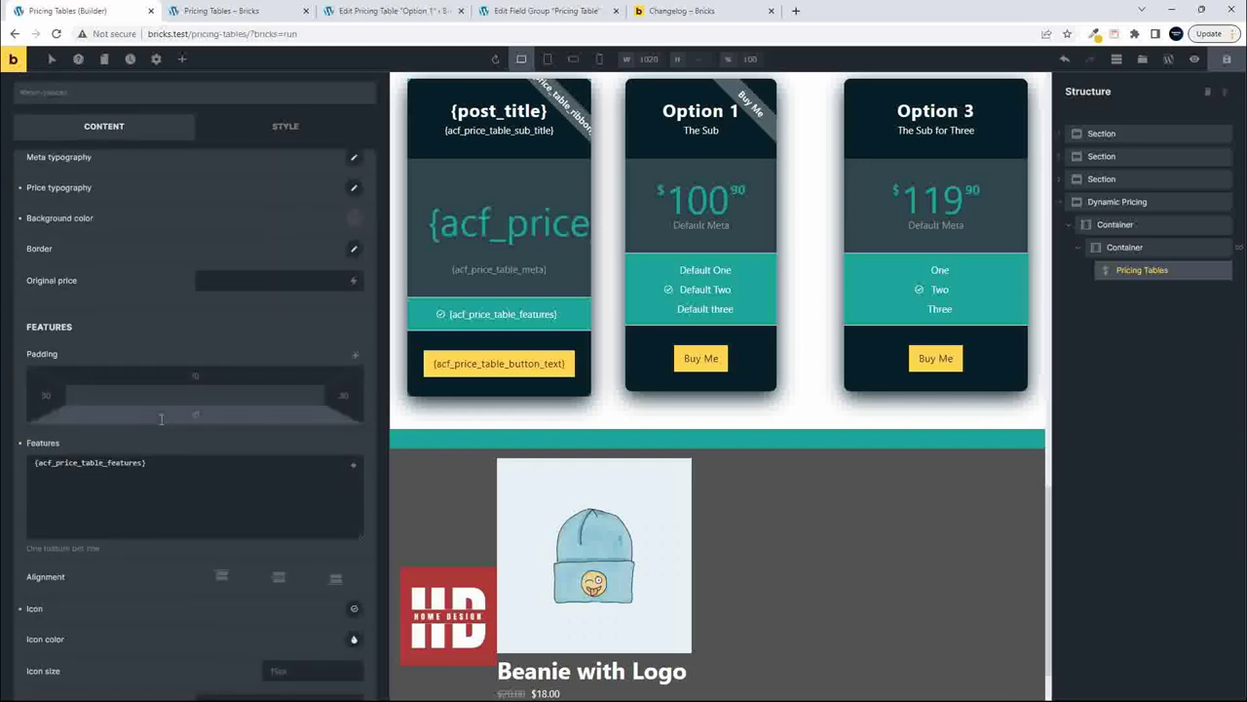
{"action": "scroll", "coordinate": [167, 417], "scroll_direction": "down", "scroll_amount": 5}
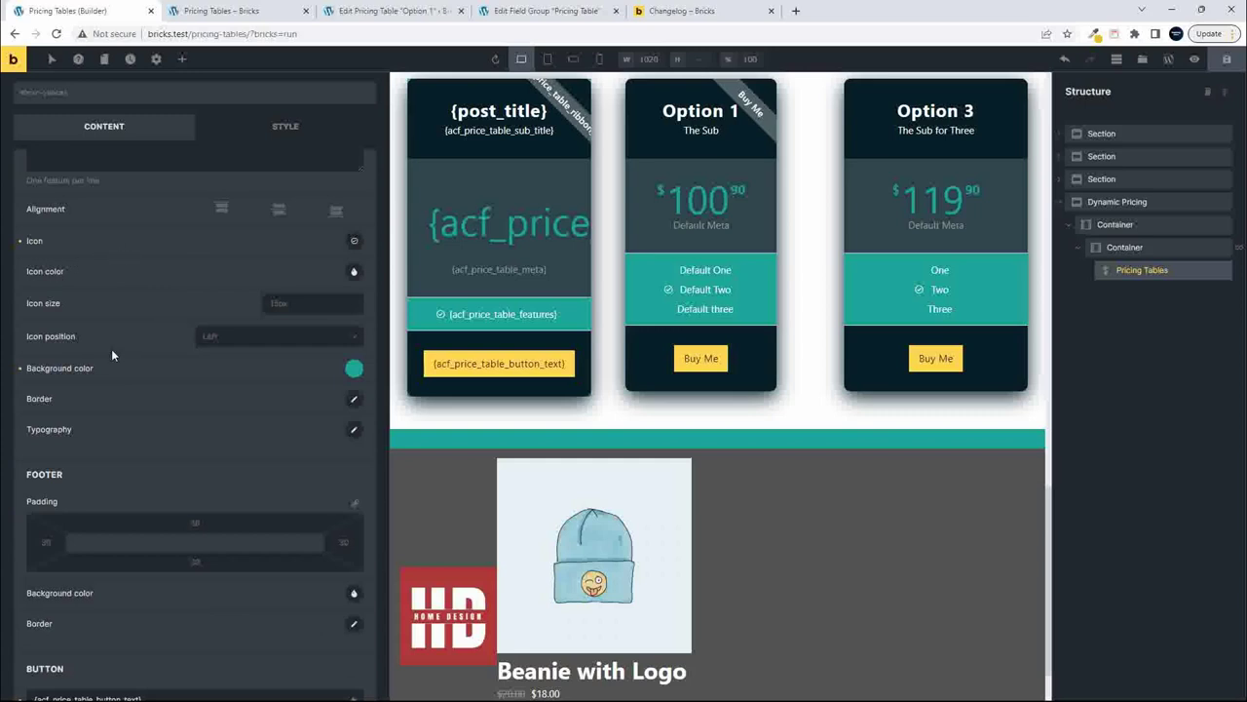
{"action": "scroll", "coordinate": [115, 353], "scroll_direction": "down", "scroll_amount": 4}
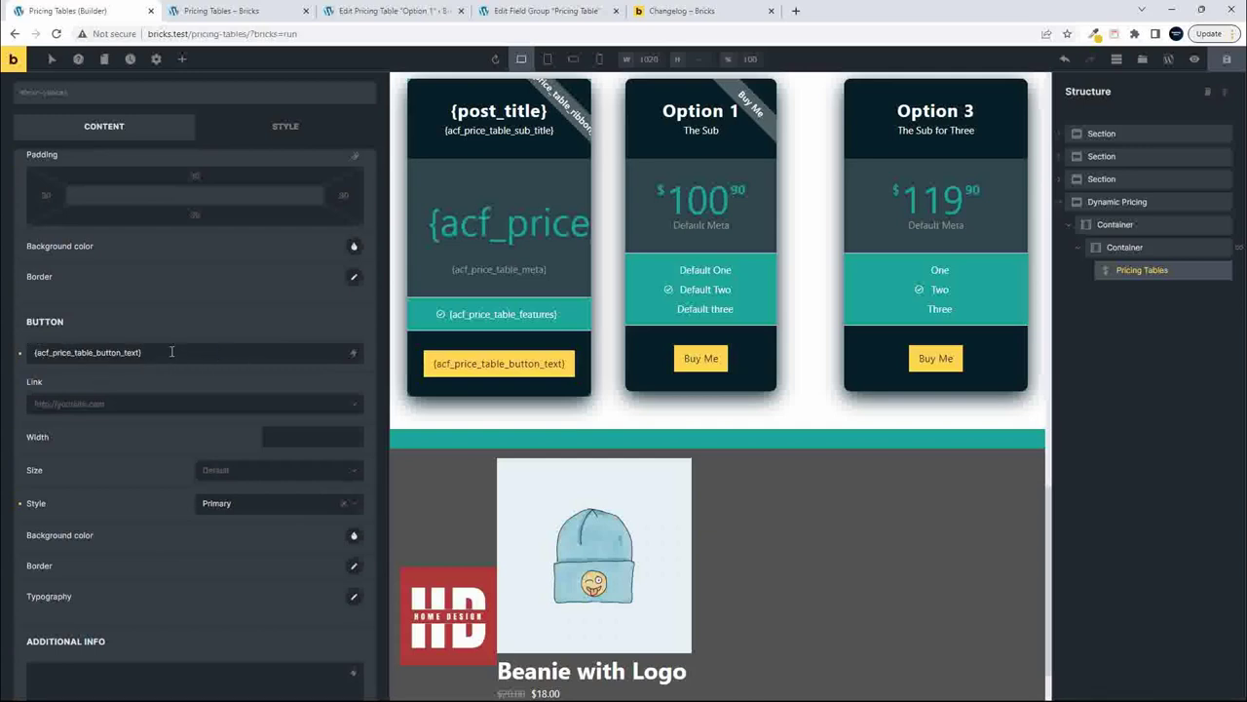
{"action": "left_click_drag", "start_coordinate": [169, 354], "coordinate": [35, 355]}
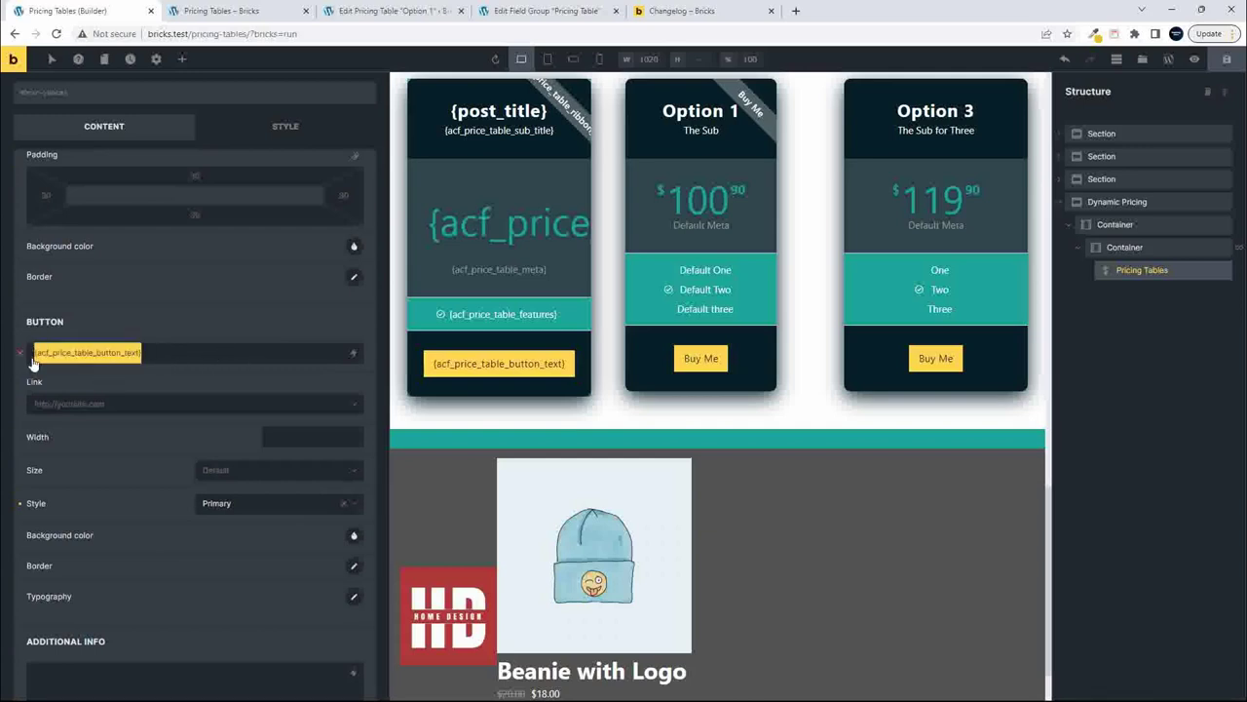
{"action": "key", "text": "BackSpace"}
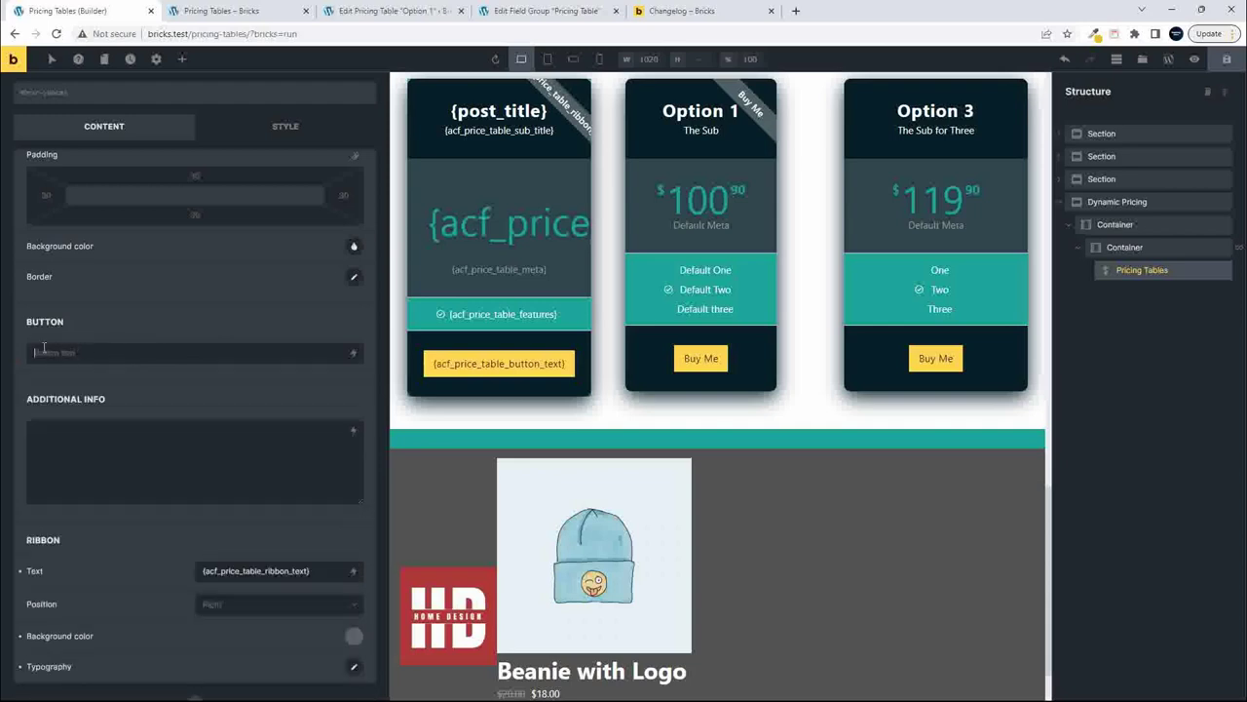
{"action": "left_click", "coordinate": [353, 353]}
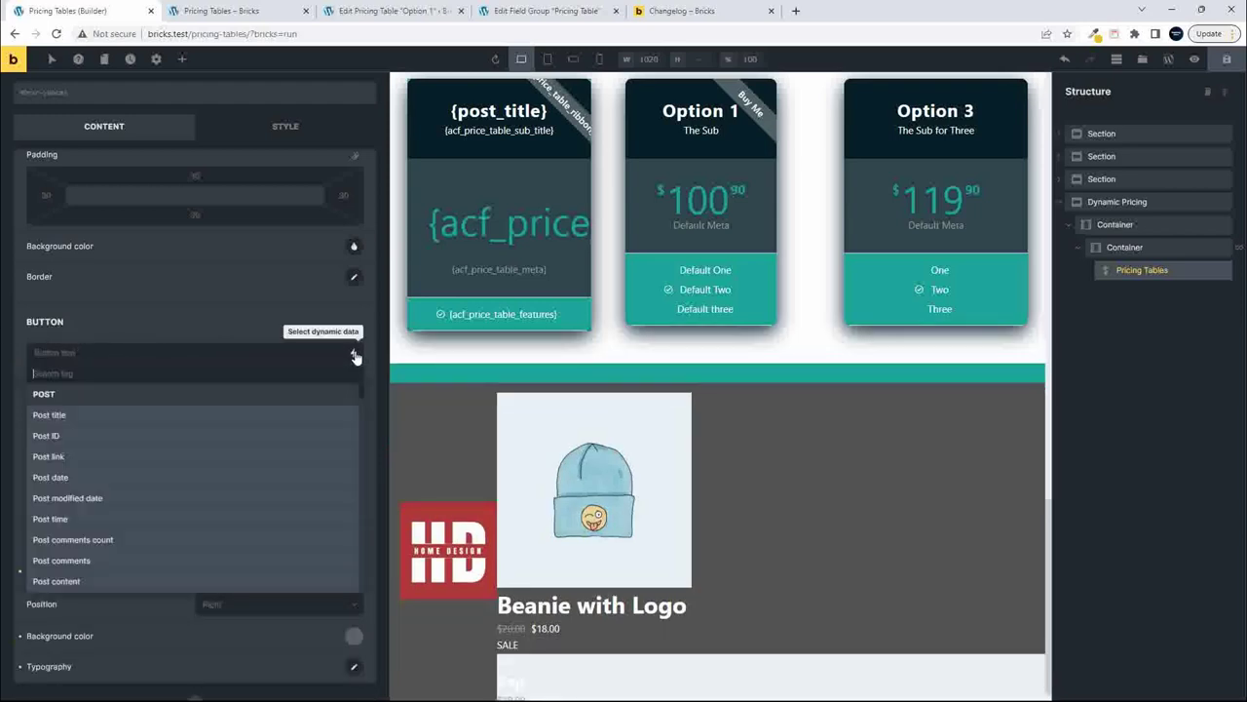
{"action": "scroll", "coordinate": [223, 482], "scroll_direction": "down", "scroll_amount": 5}
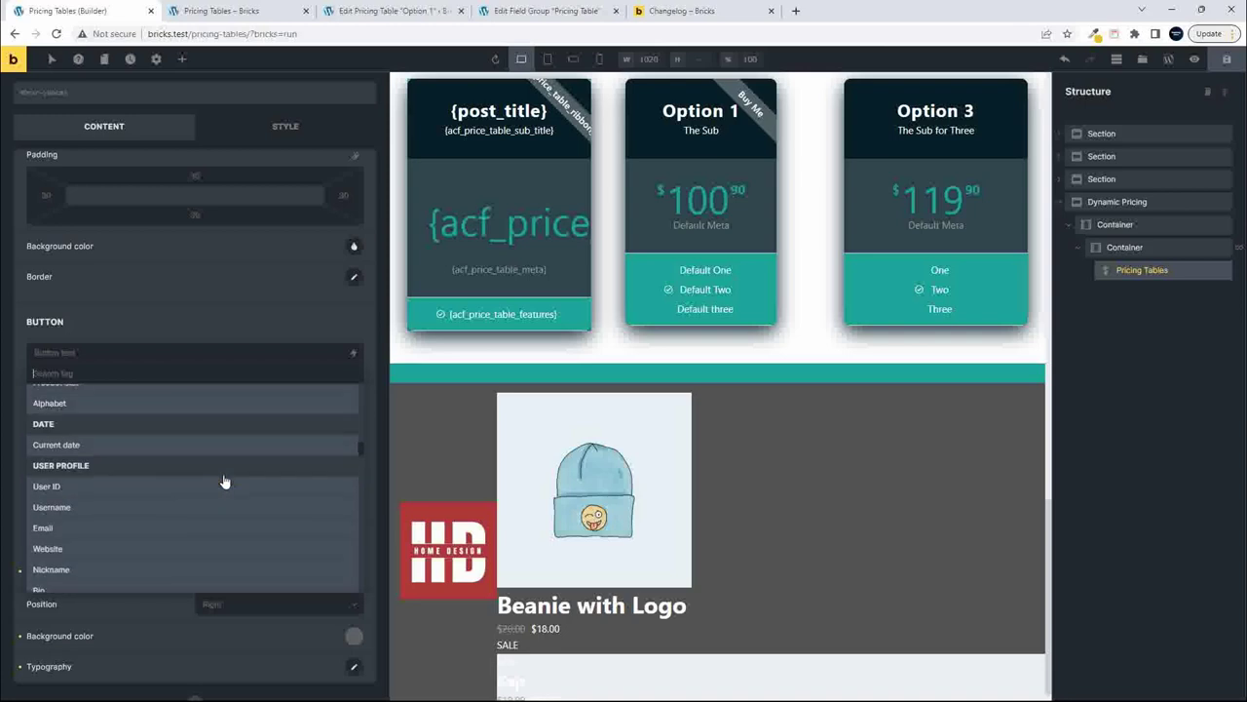
{"action": "scroll", "coordinate": [223, 481], "scroll_direction": "down", "scroll_amount": 10}
{"action": "scroll", "coordinate": [224, 482], "scroll_direction": "up", "scroll_amount": 3}
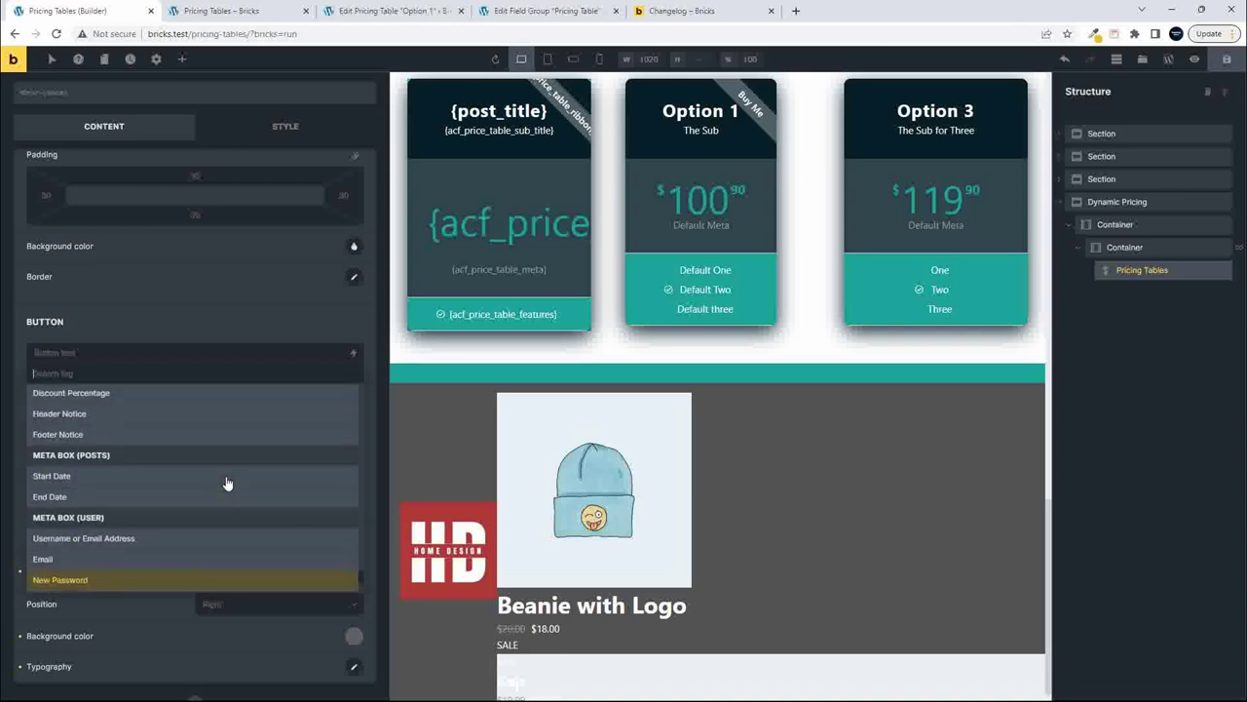
{"action": "scroll", "coordinate": [227, 483], "scroll_direction": "up", "scroll_amount": 3}
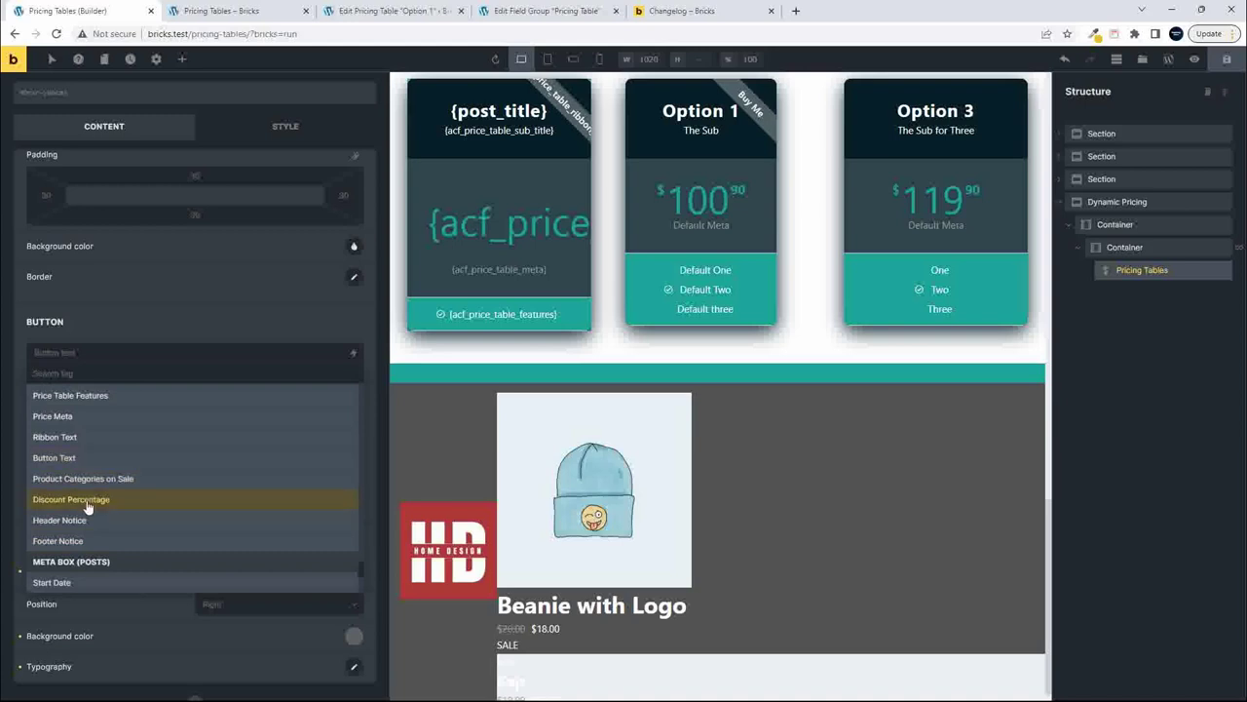
{"action": "left_click", "coordinate": [57, 457]}
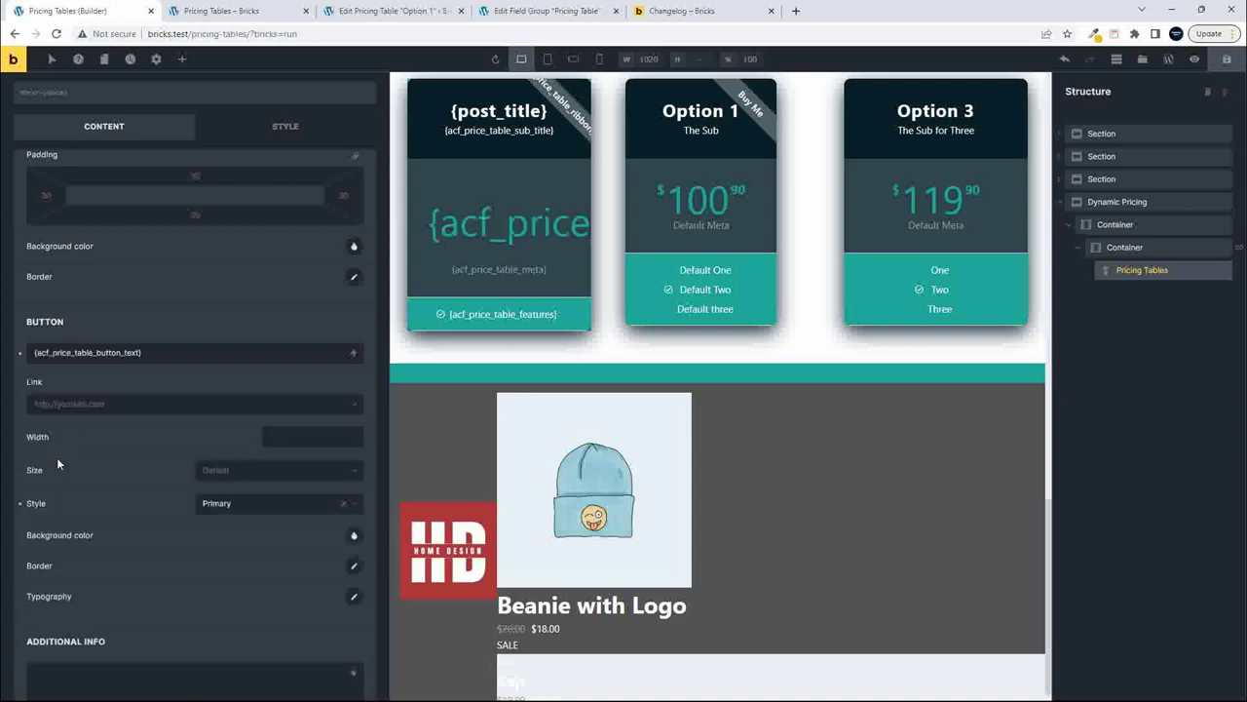
- Examine the button text's dynamic tag and the pricing table's remaining button, additional info, ribbon and column settings
{"action": "left_click_drag", "start_coordinate": [50, 353], "coordinate": [96, 353]}
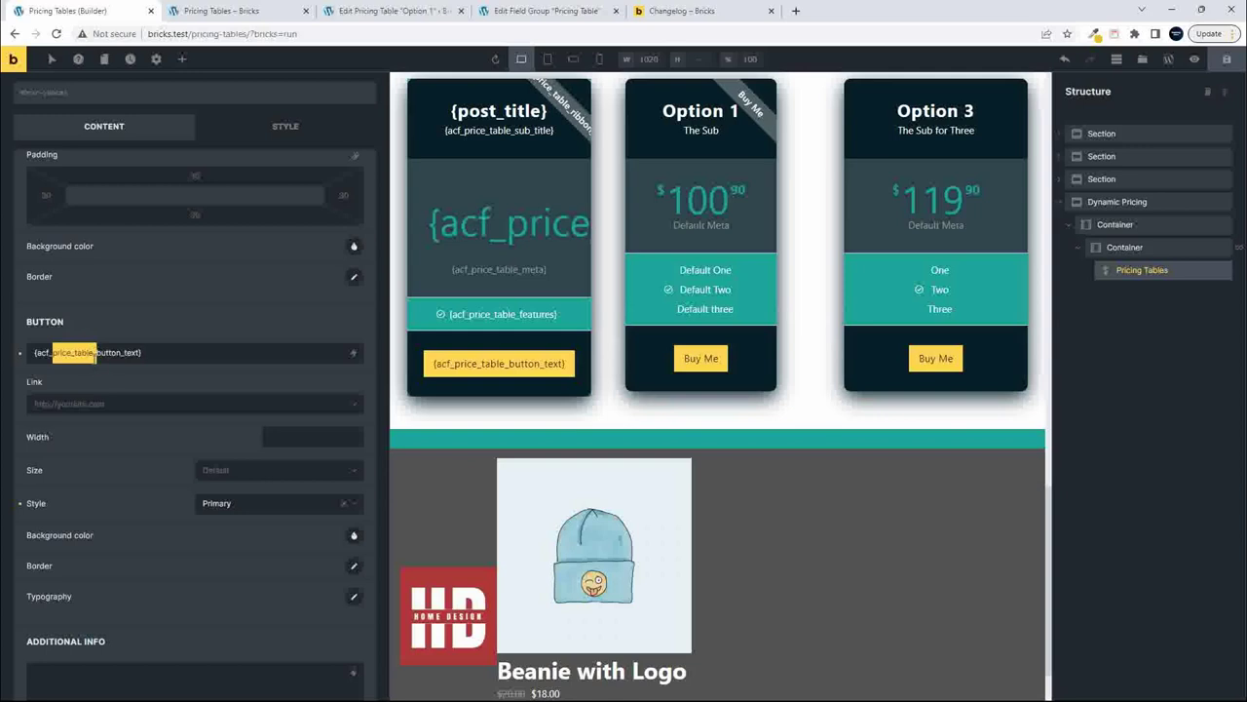
{"action": "left_click", "coordinate": [171, 357]}
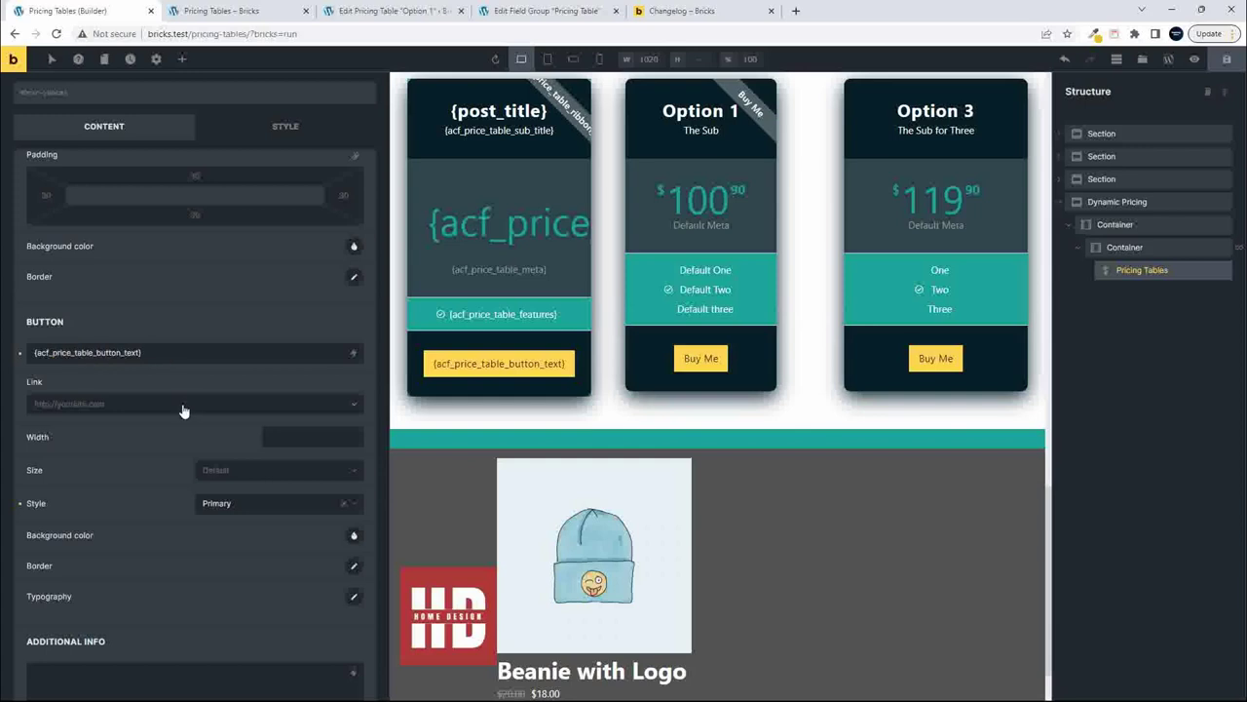
{"action": "scroll", "coordinate": [165, 419], "scroll_direction": "down", "scroll_amount": 4}
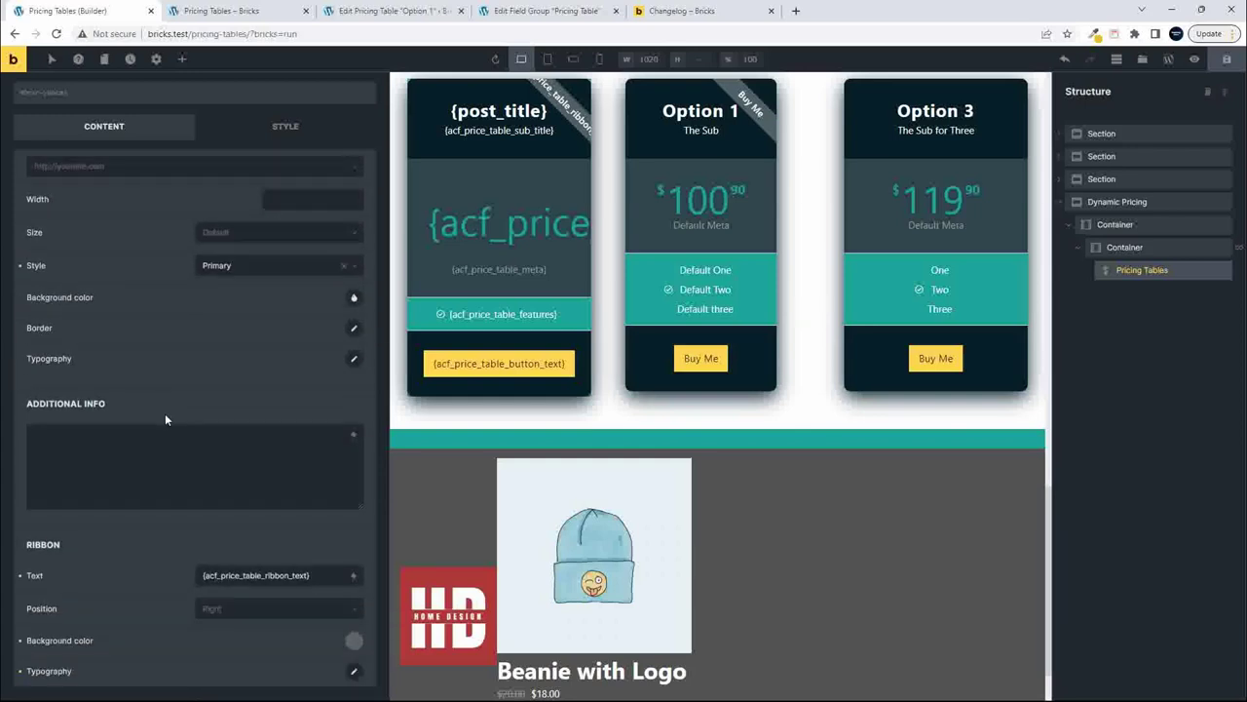
{"action": "scroll", "coordinate": [166, 421], "scroll_direction": "down", "scroll_amount": 3}
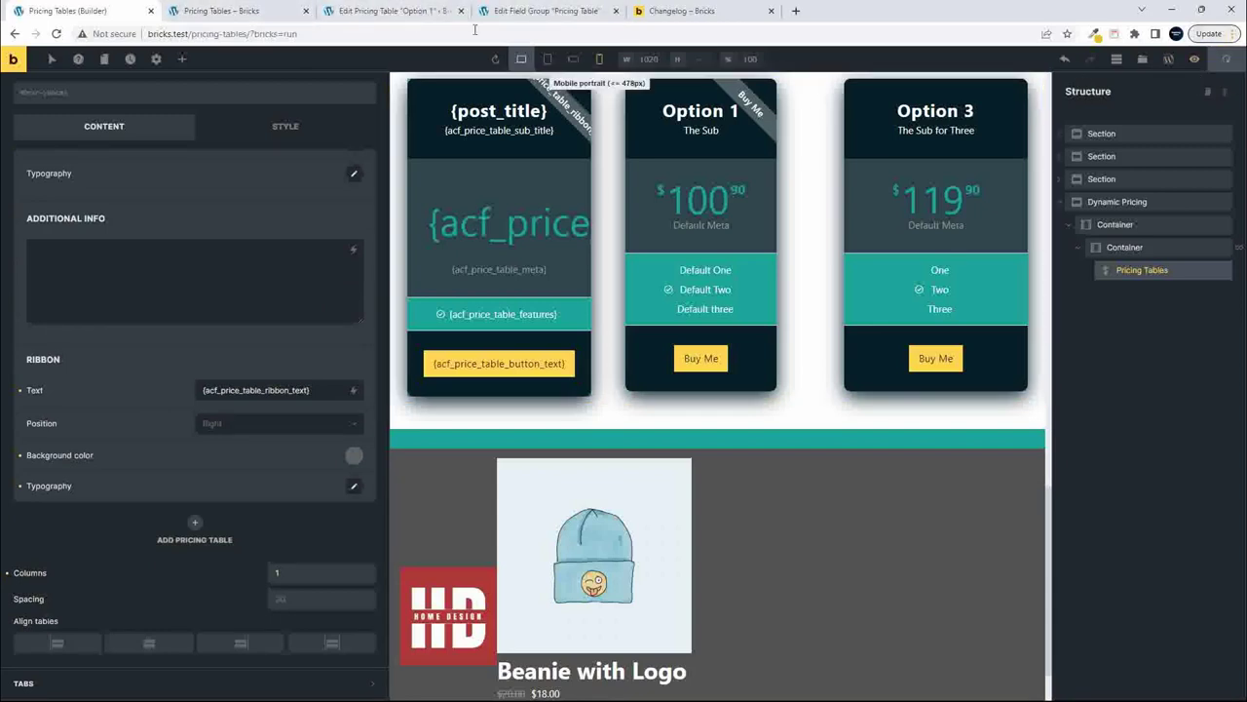
- Reload the front-end pricing page and compare its price meta with the Price Meta field's default value in the Pricing Table field group
{"action": "left_click", "coordinate": [222, 12]}
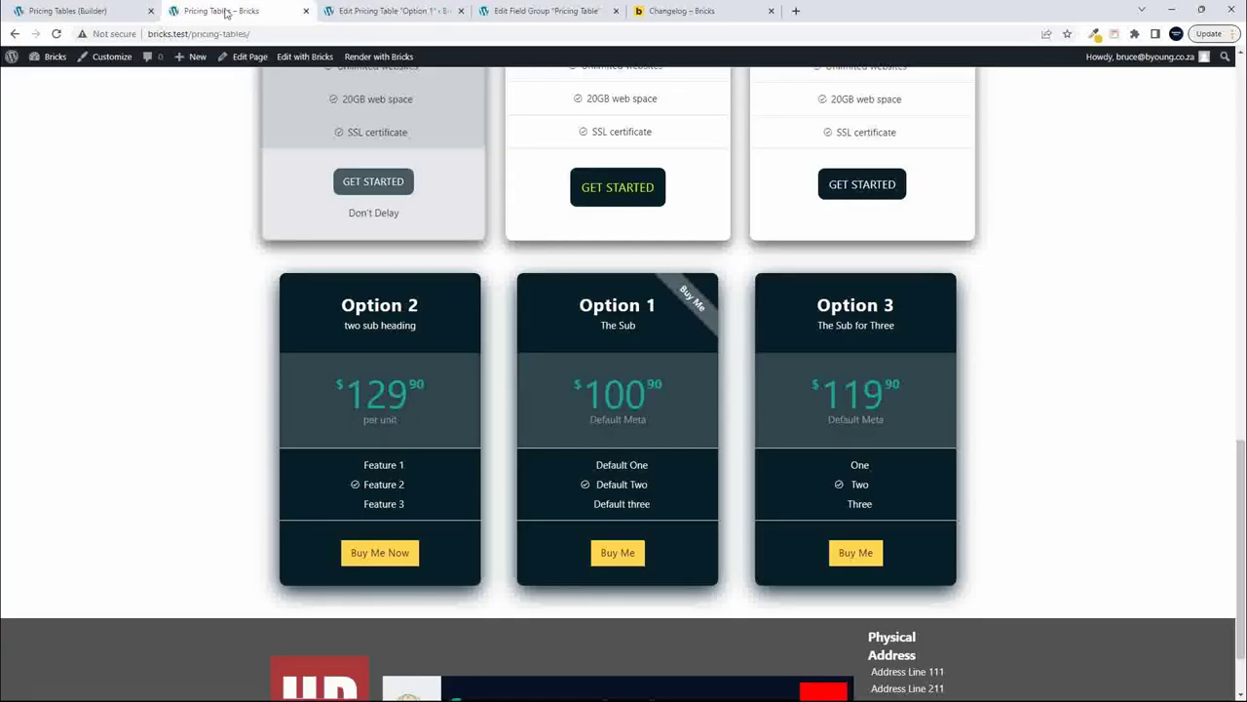
{"action": "left_click", "coordinate": [56, 34]}
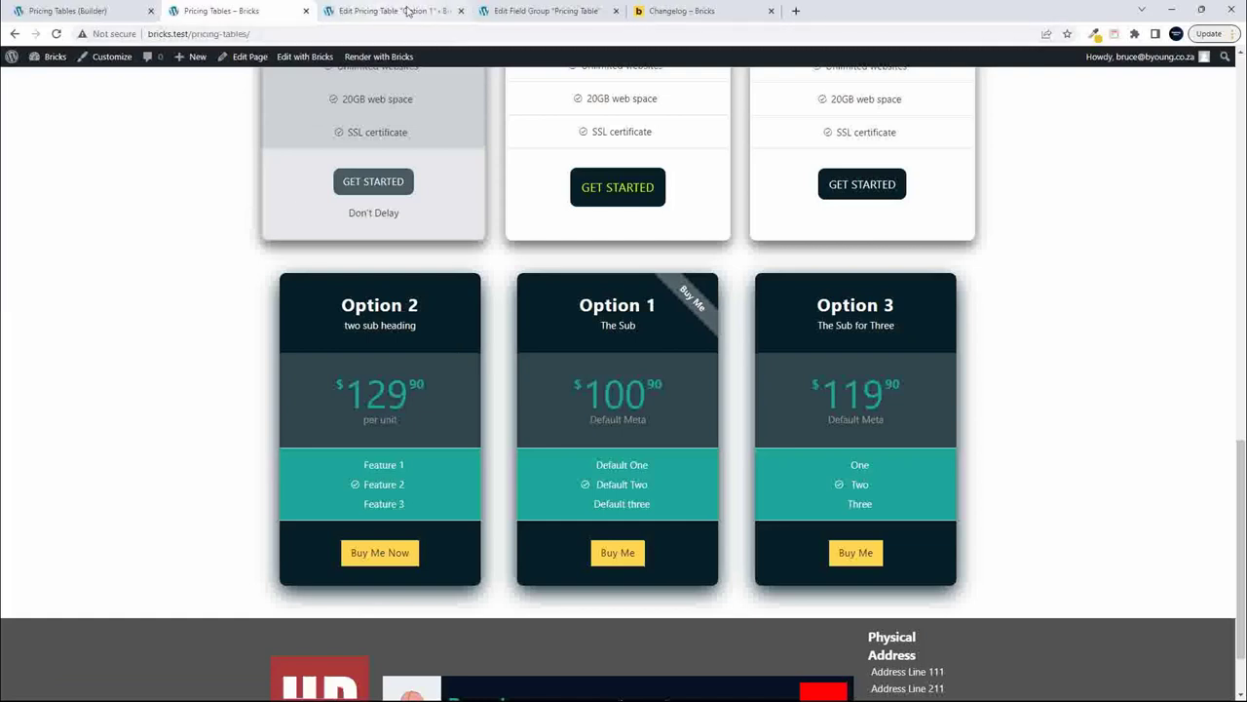
{"action": "left_click", "coordinate": [542, 11]}
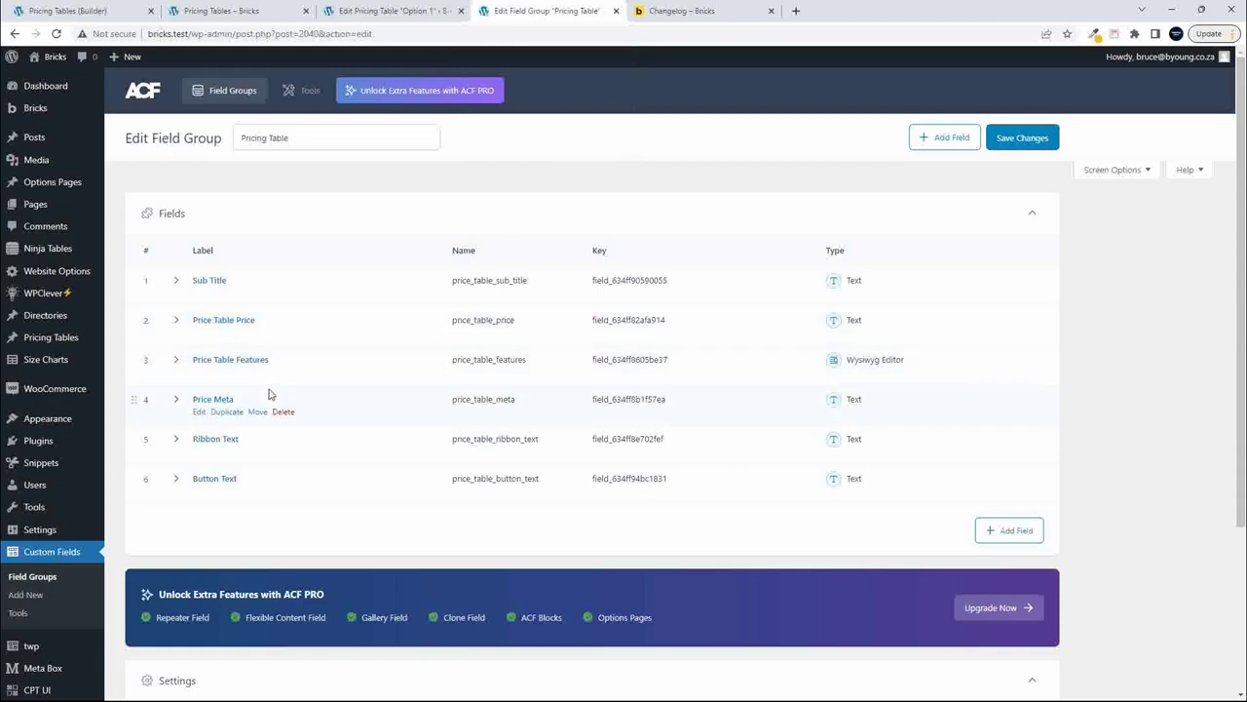
{"action": "left_click", "coordinate": [220, 403]}
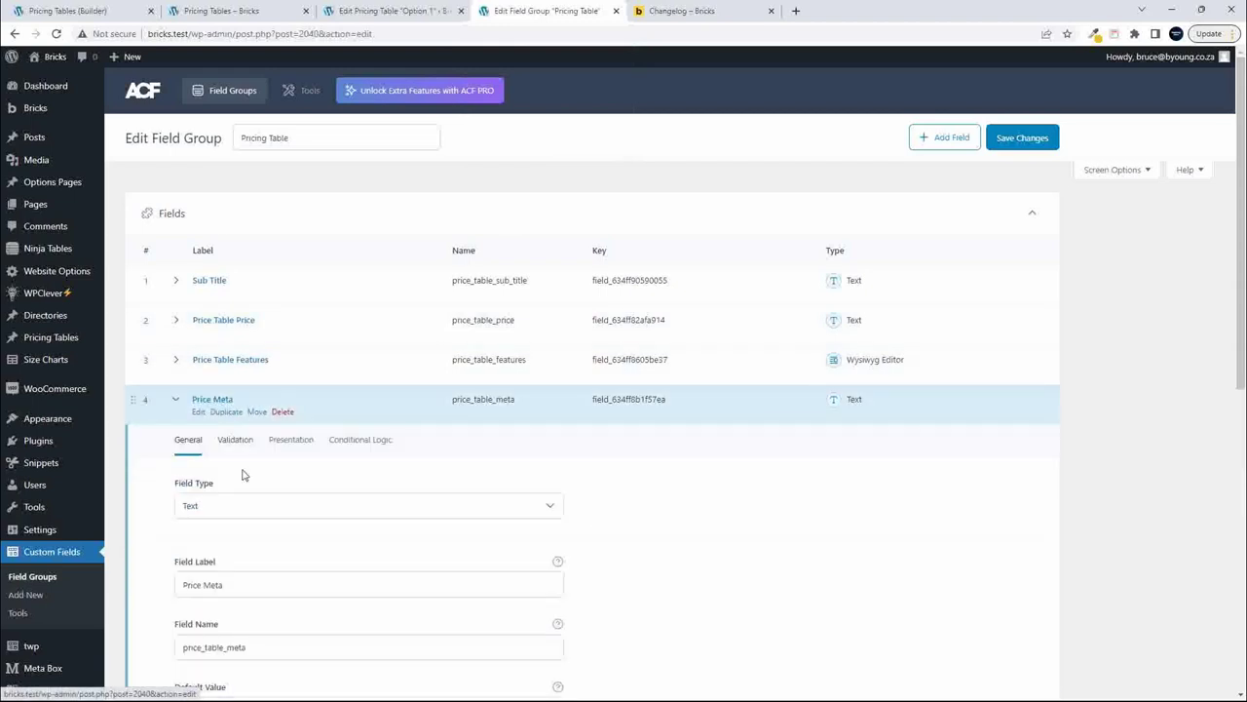
{"action": "scroll", "coordinate": [251, 543], "scroll_direction": "down", "scroll_amount": 3}
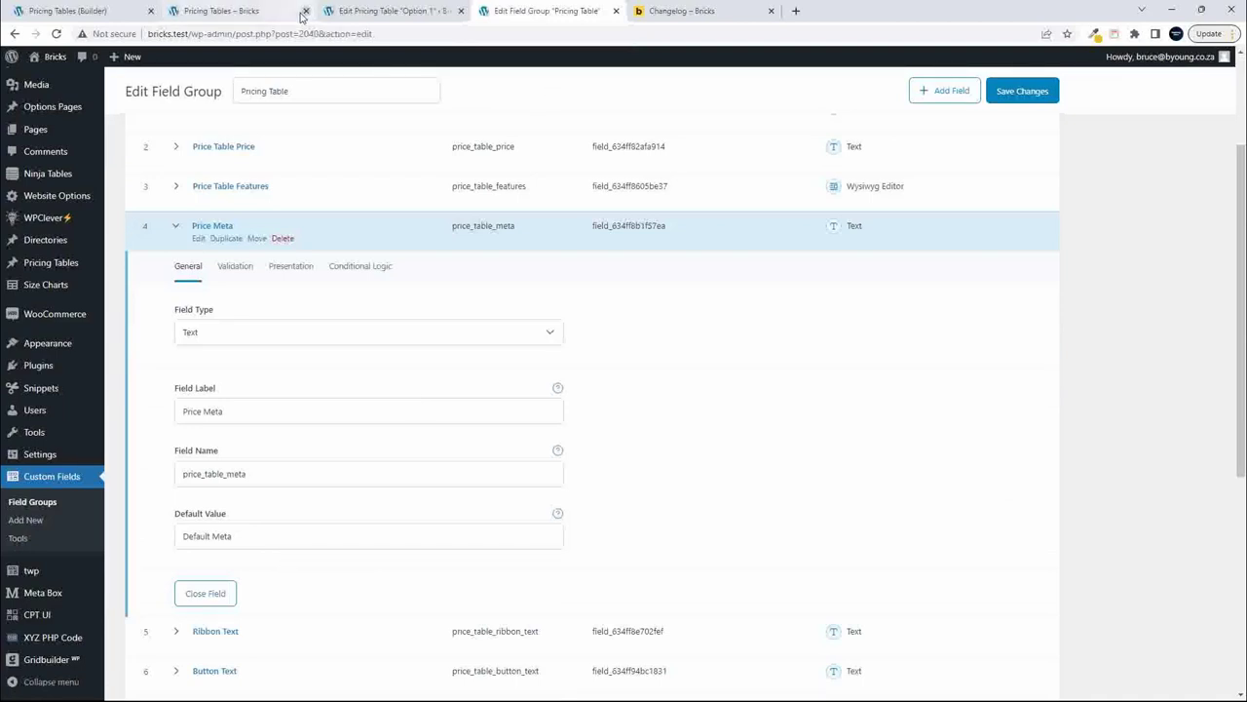
{"action": "left_click", "coordinate": [255, 11]}
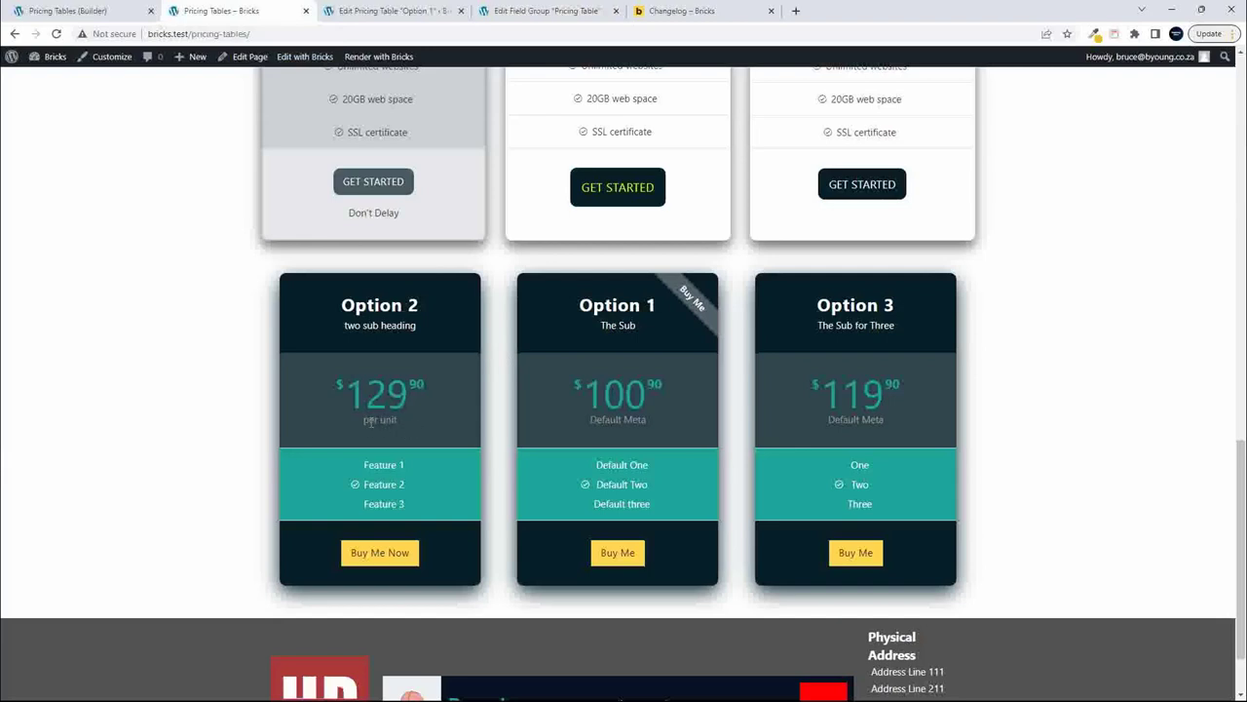
- Set Option 1's Price Meta to "This is new meta", update the entry and reload the front-end pricing page
{"action": "left_click", "coordinate": [390, 11]}
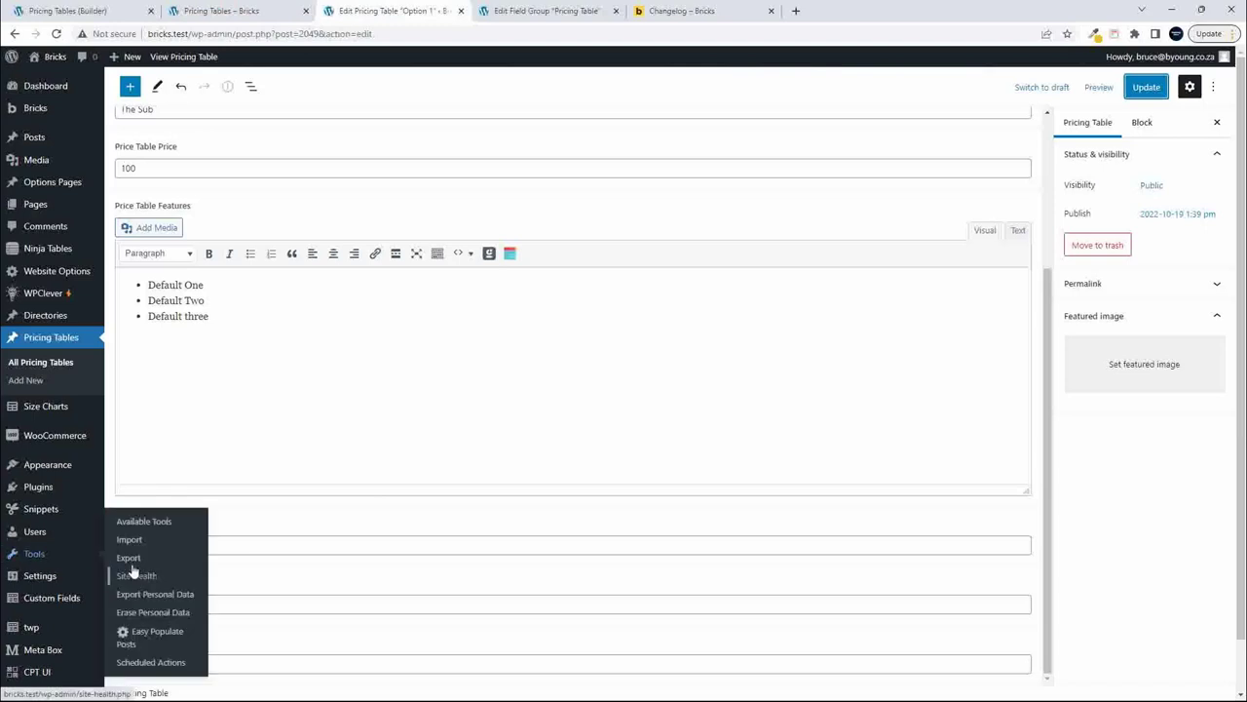
{"action": "triple_click", "coordinate": [184, 545]}
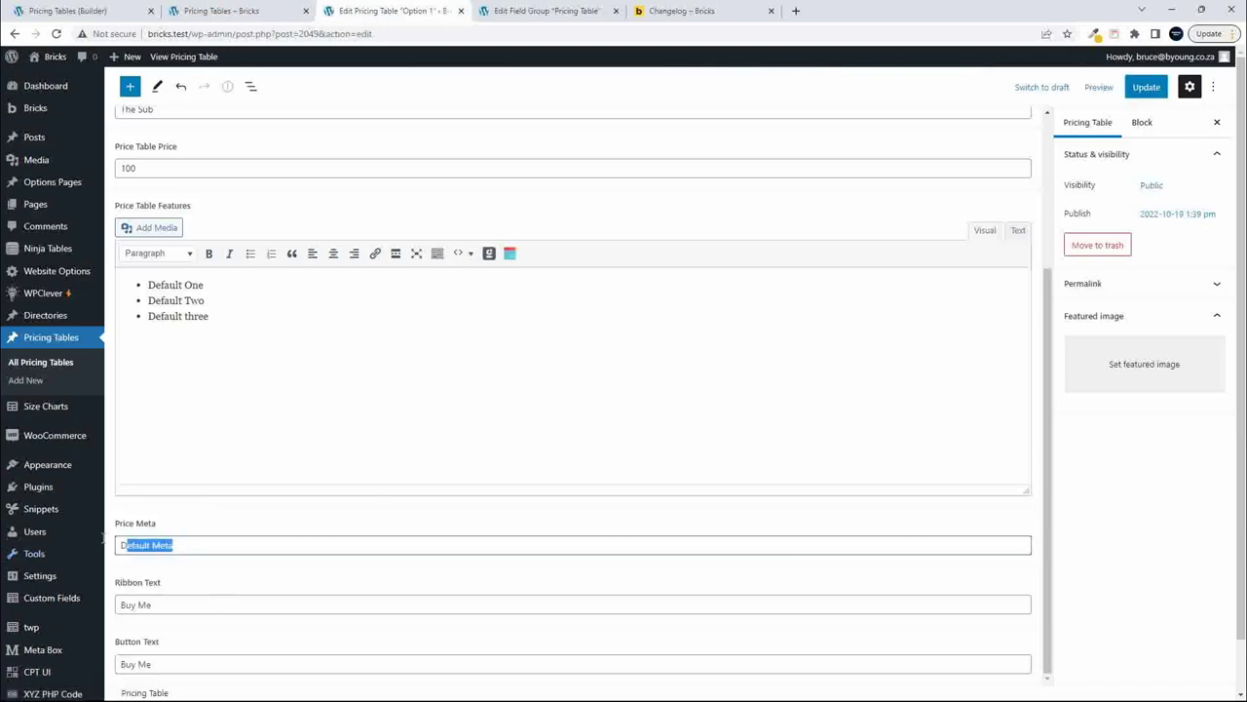
{"action": "type", "text": "This is new meta"}
{"action": "left_click", "coordinate": [1146, 87]}
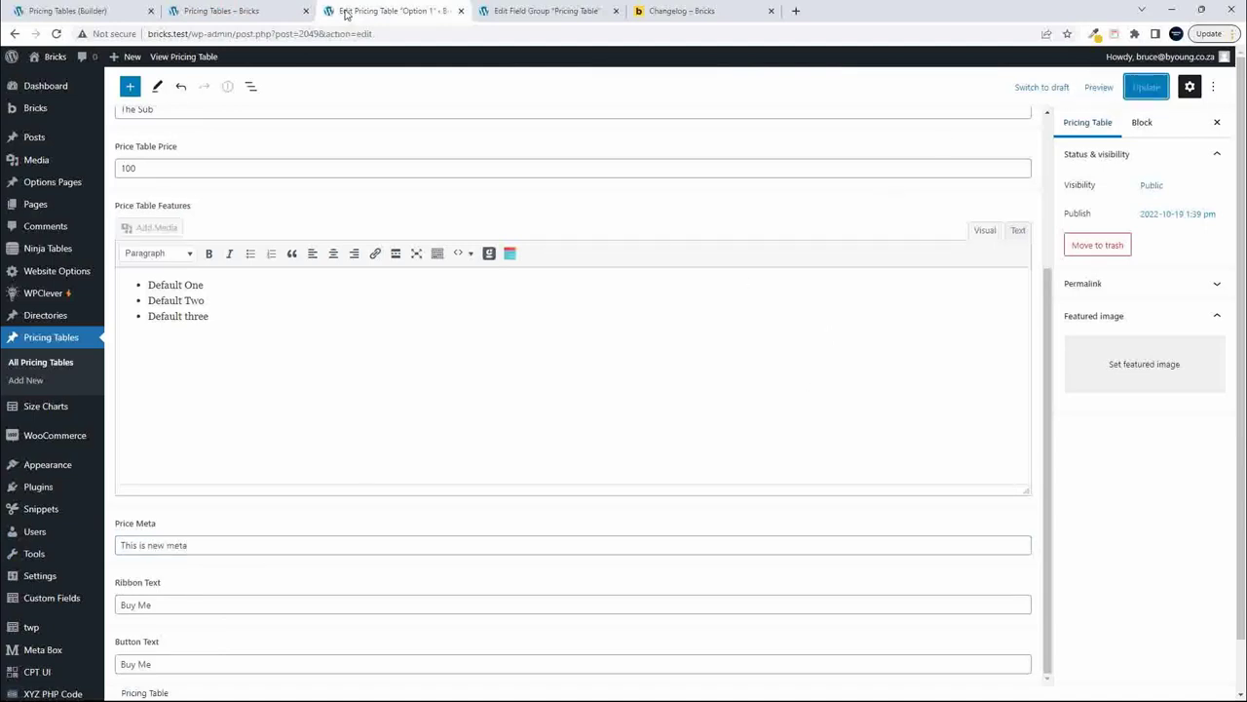
{"action": "left_click", "coordinate": [219, 11]}
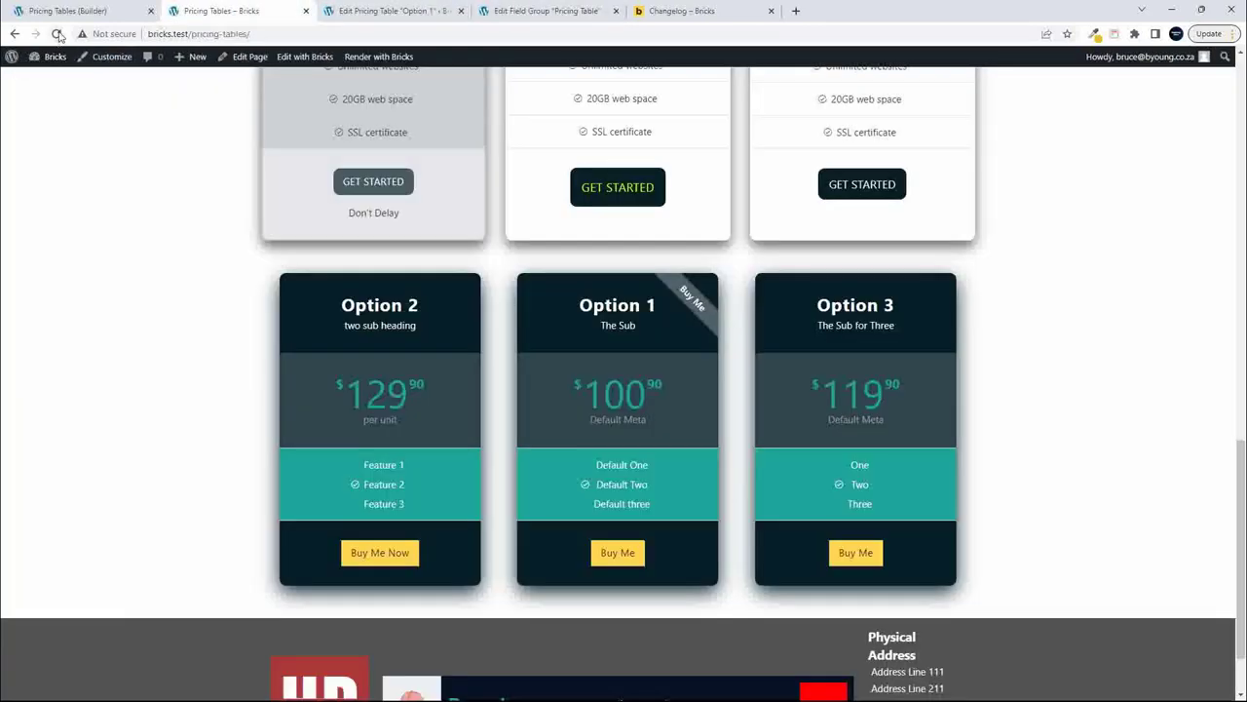
{"action": "left_click", "coordinate": [57, 34]}
{"action": "scroll", "coordinate": [201, 503], "scroll_direction": "up", "scroll_amount": 1}
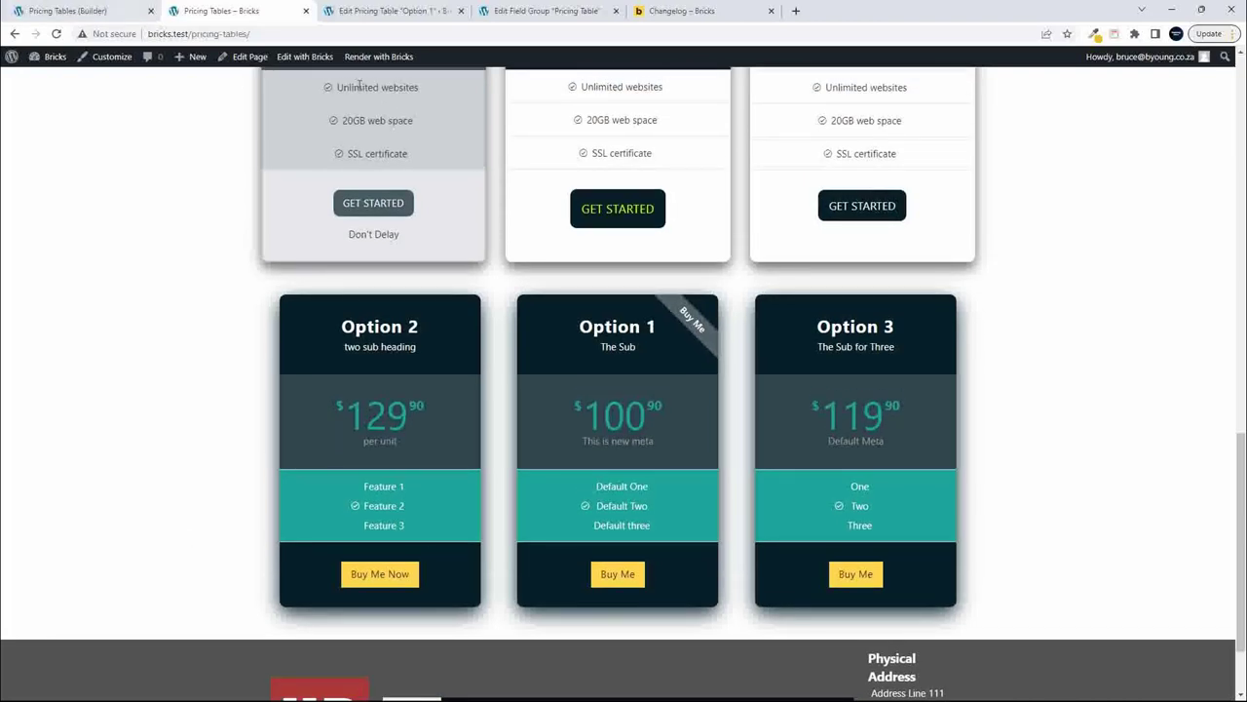
- Set the cream armchair picture from the media library as Option 1's featured image
{"action": "left_click", "coordinate": [402, 14]}
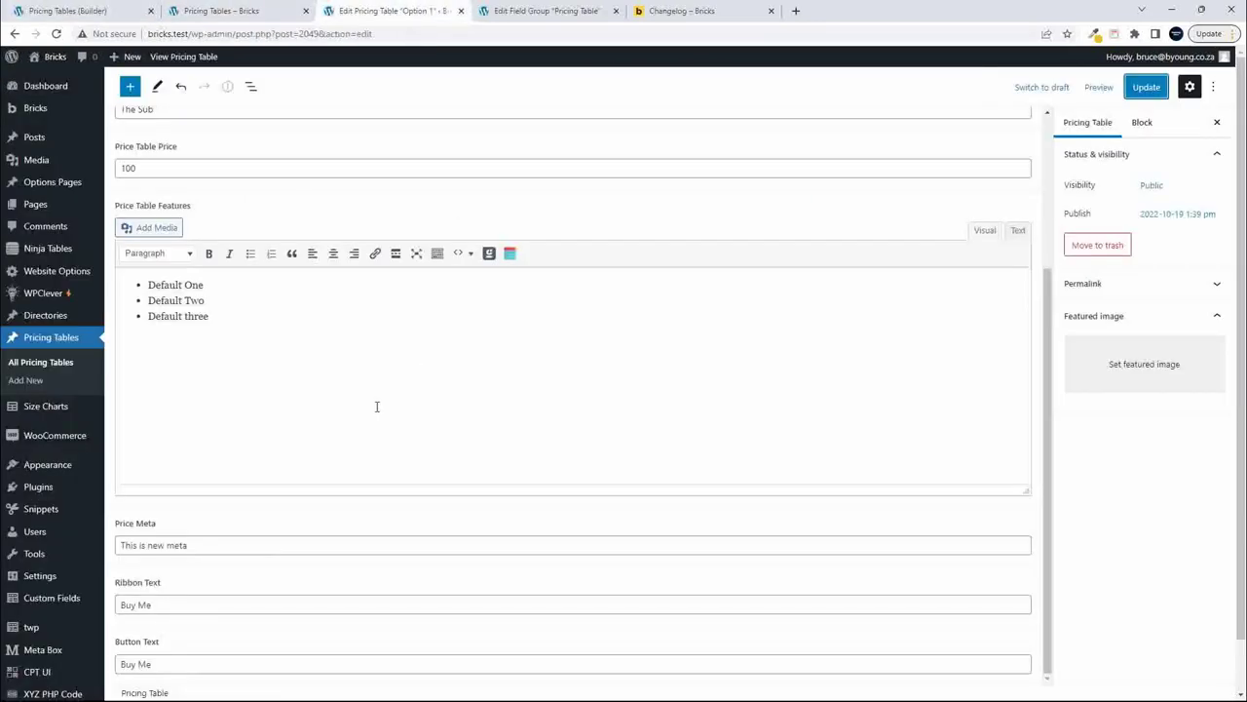
{"action": "left_click", "coordinate": [1164, 369]}
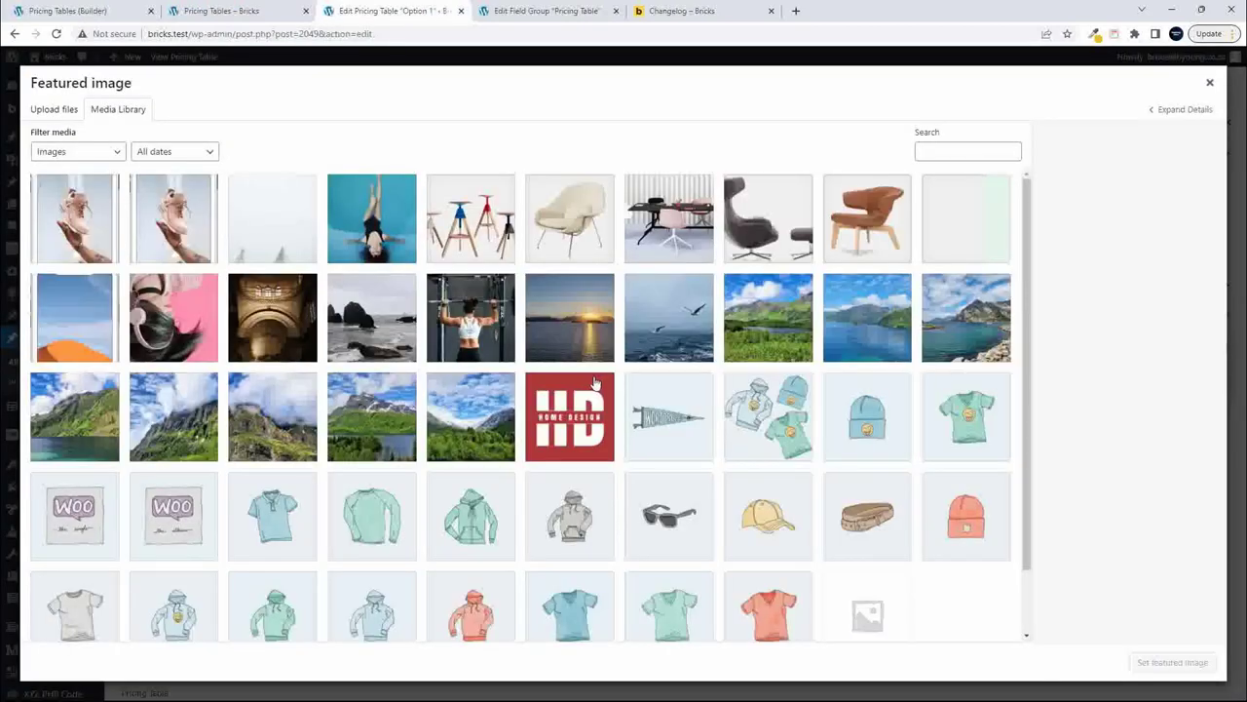
{"action": "left_click", "coordinate": [561, 217]}
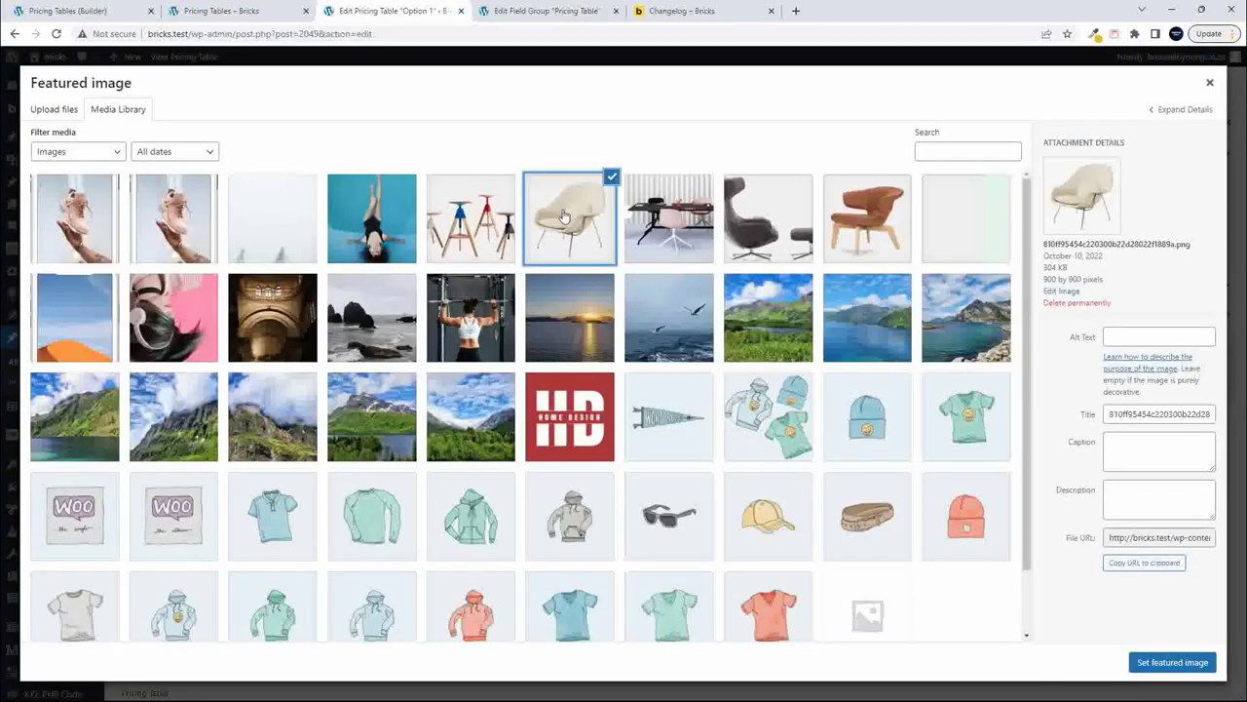
{"action": "left_click", "coordinate": [1134, 661]}
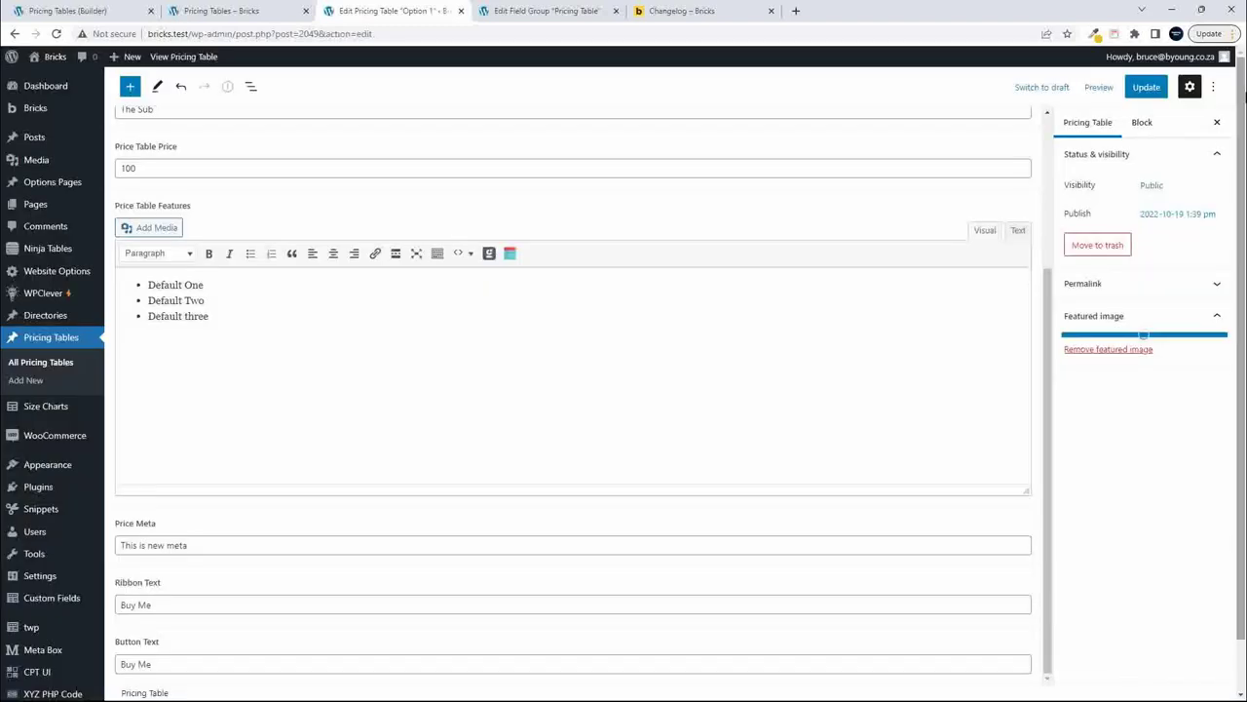
- Set the brown wooden-legged chair picture as the featured image of the Option 2 pricing table and update the entry
{"action": "left_click", "coordinate": [46, 370]}
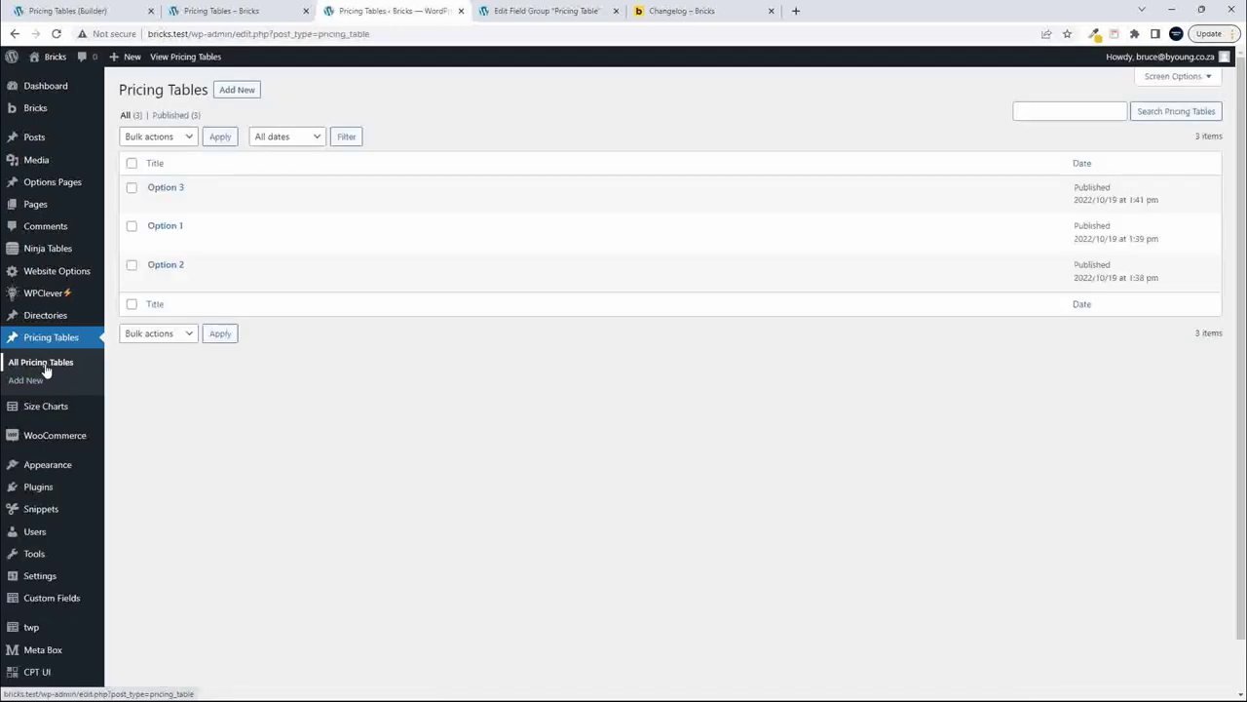
{"action": "left_click", "coordinate": [173, 267]}
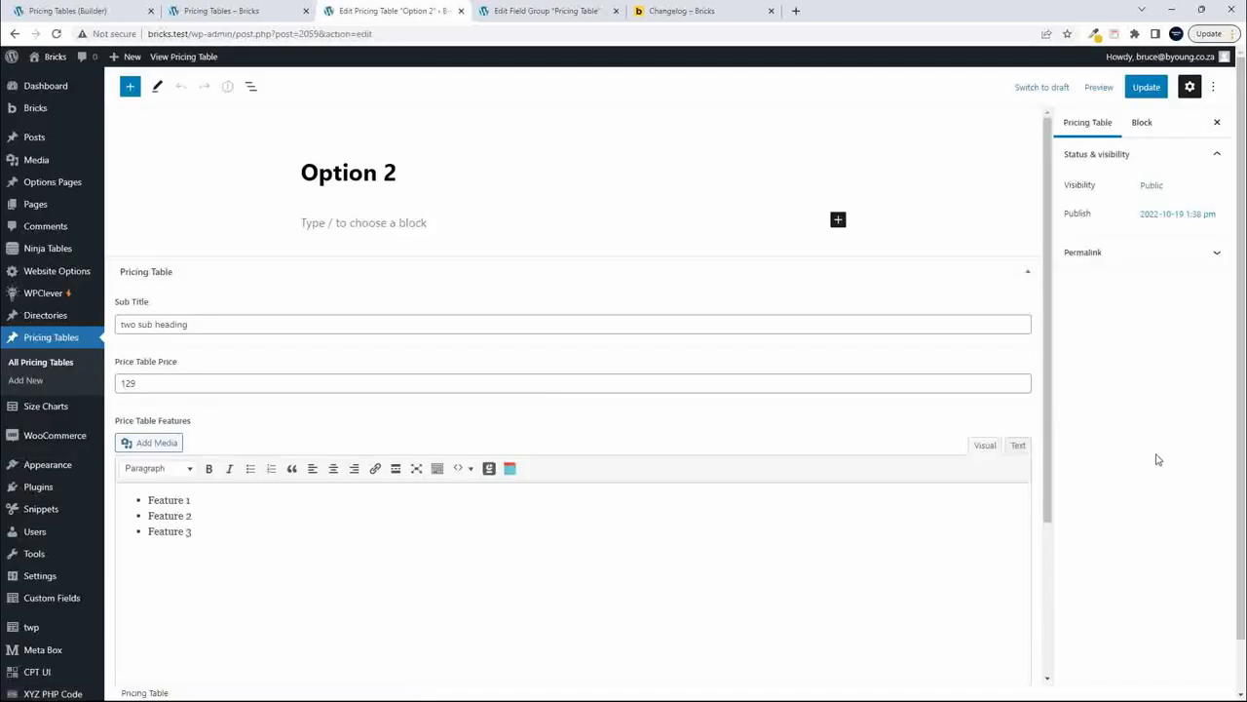
{"action": "left_click", "coordinate": [1156, 375]}
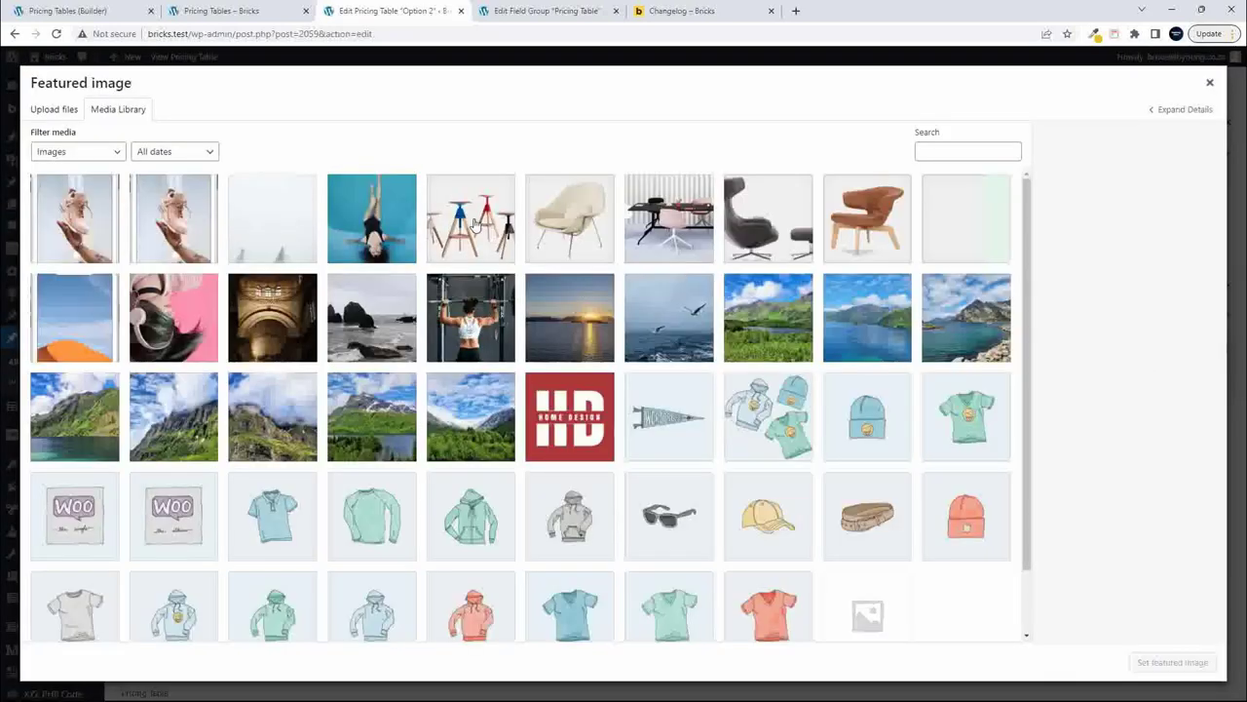
{"action": "left_click", "coordinate": [477, 224]}
{"action": "left_click", "coordinate": [768, 232]}
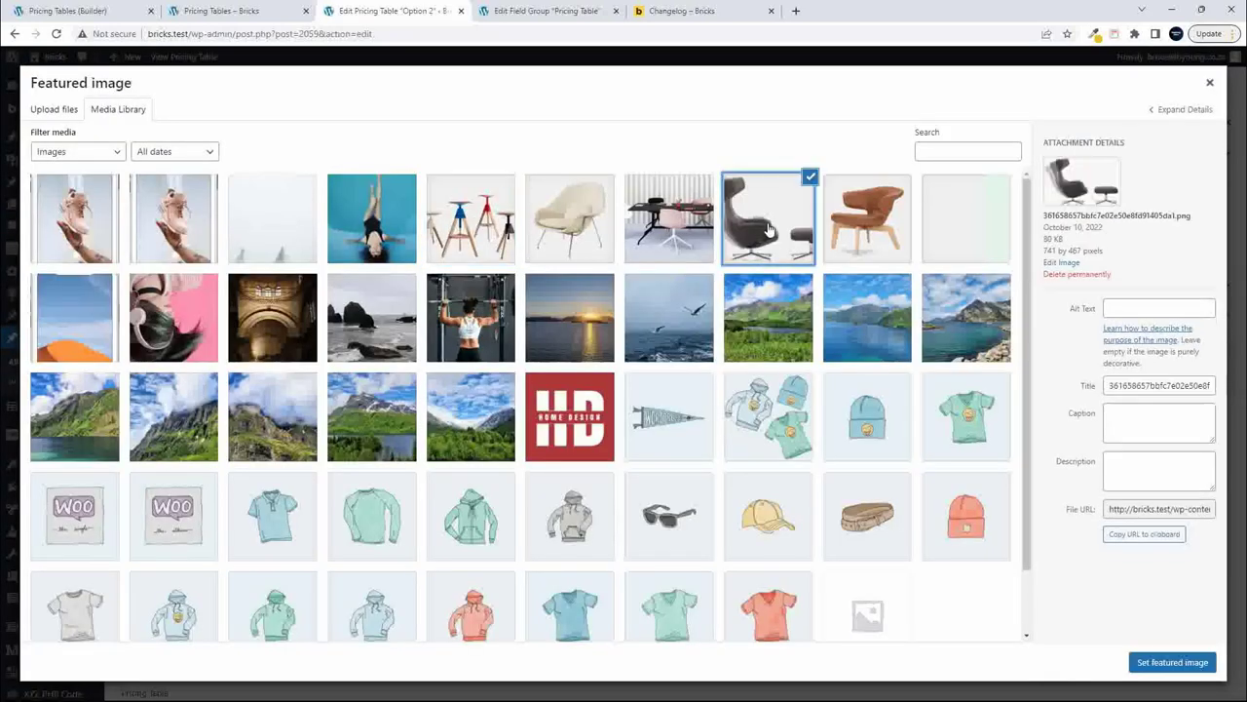
{"action": "left_click", "coordinate": [900, 231]}
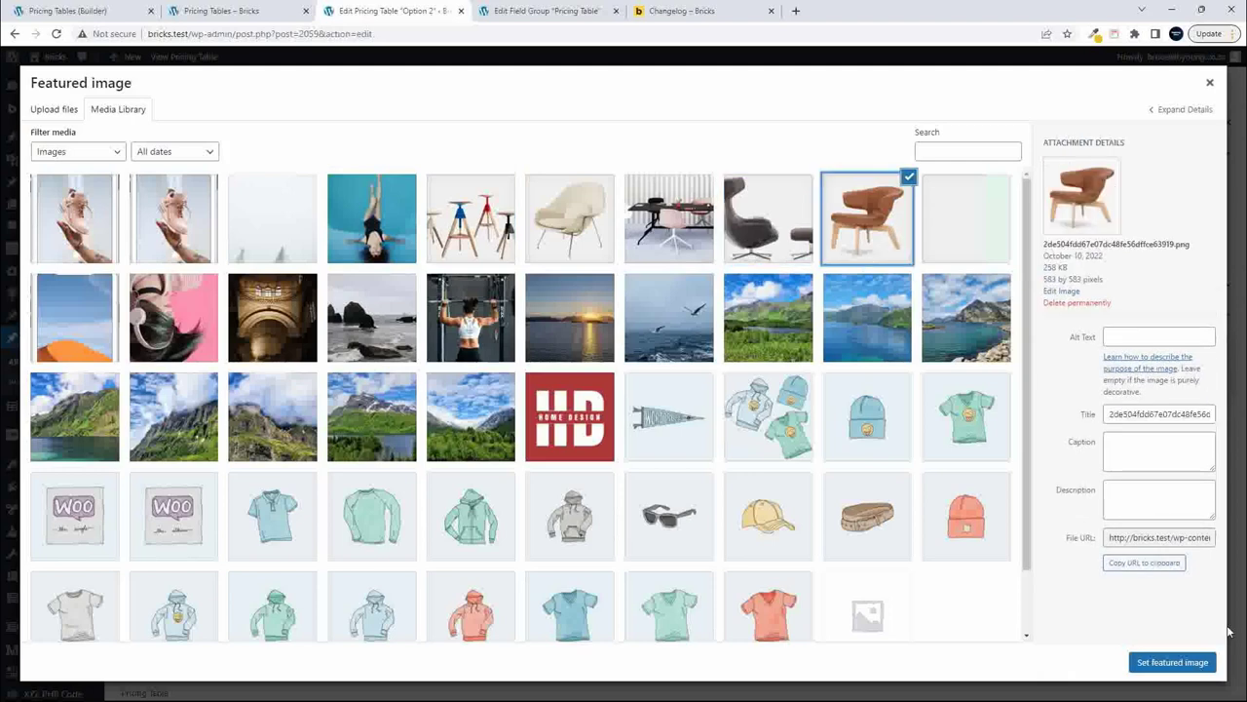
{"action": "left_click", "coordinate": [1173, 663]}
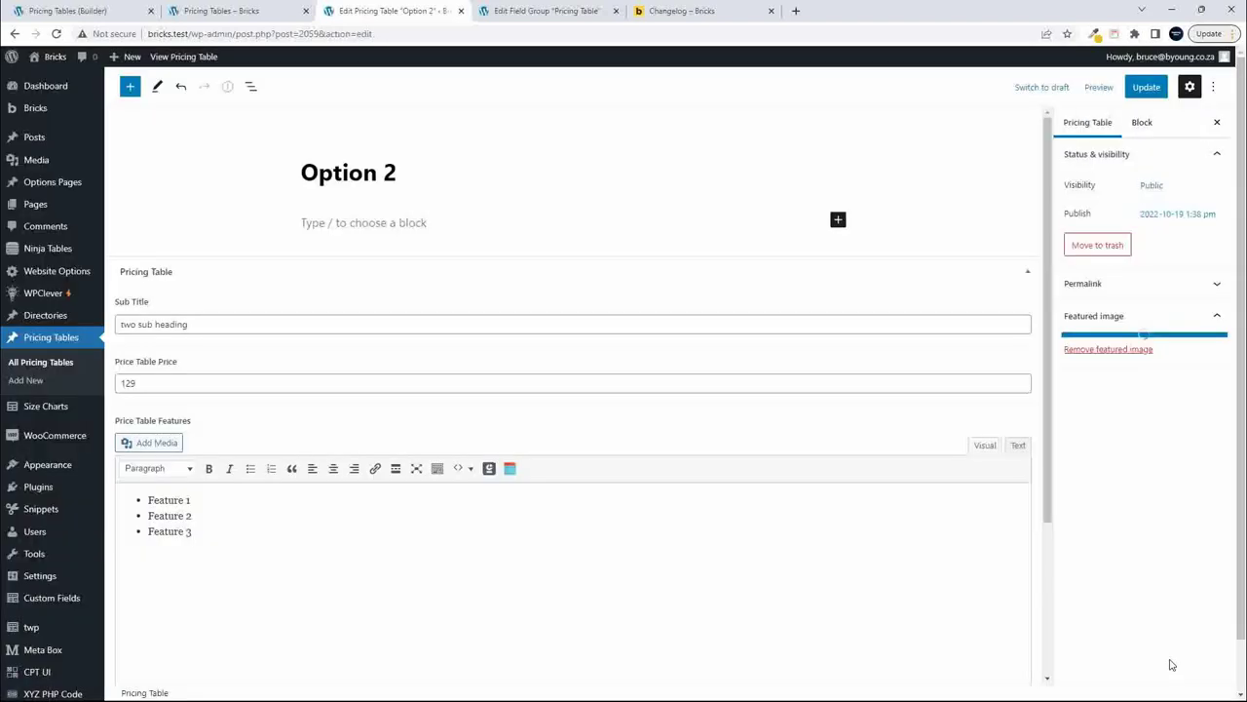
{"action": "left_click", "coordinate": [1155, 91]}
{"action": "left_click", "coordinate": [53, 363]}
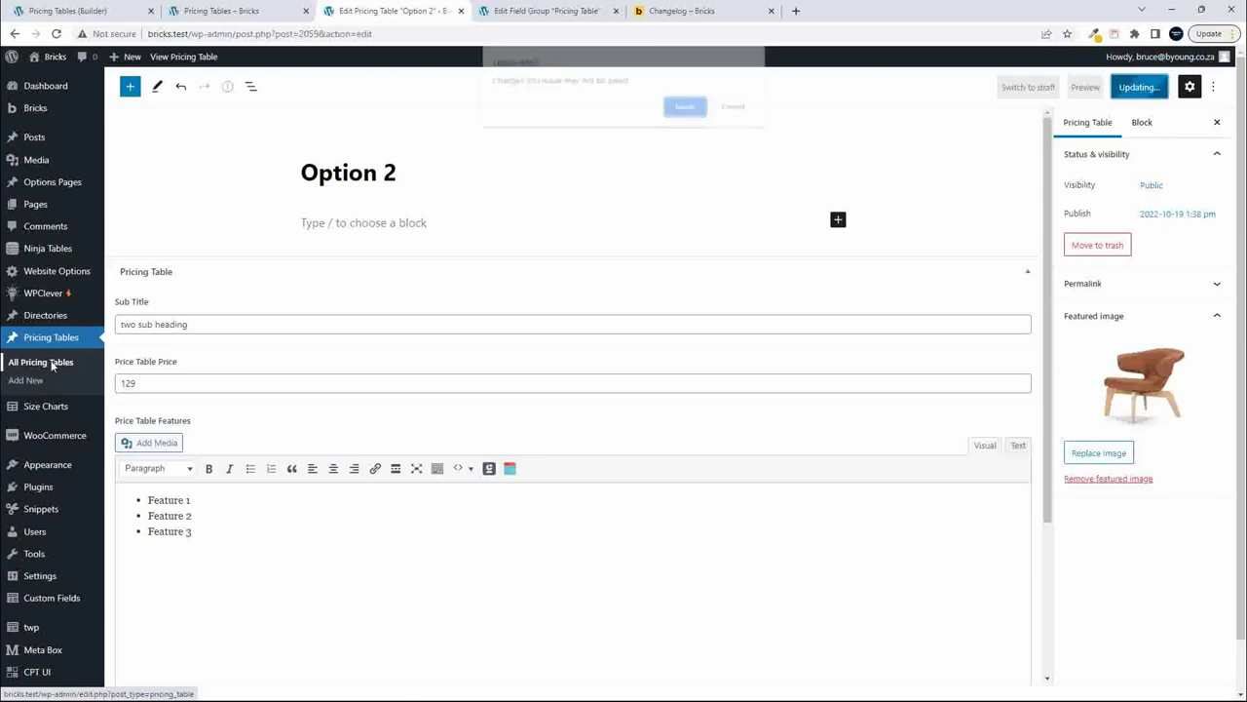
{"action": "left_click", "coordinate": [734, 106]}
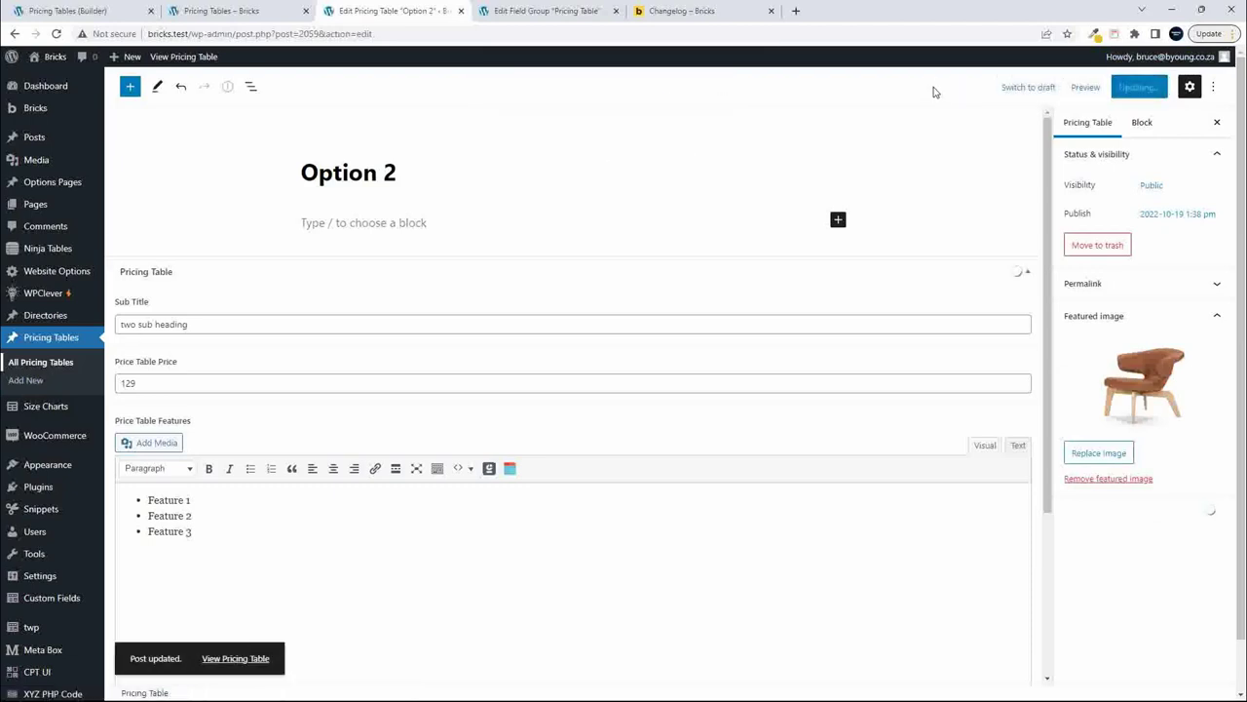
- Set beanie-with-logo-1.jpg as the featured image of the Option 3 pricing table and update the entry
{"action": "left_click", "coordinate": [45, 365]}
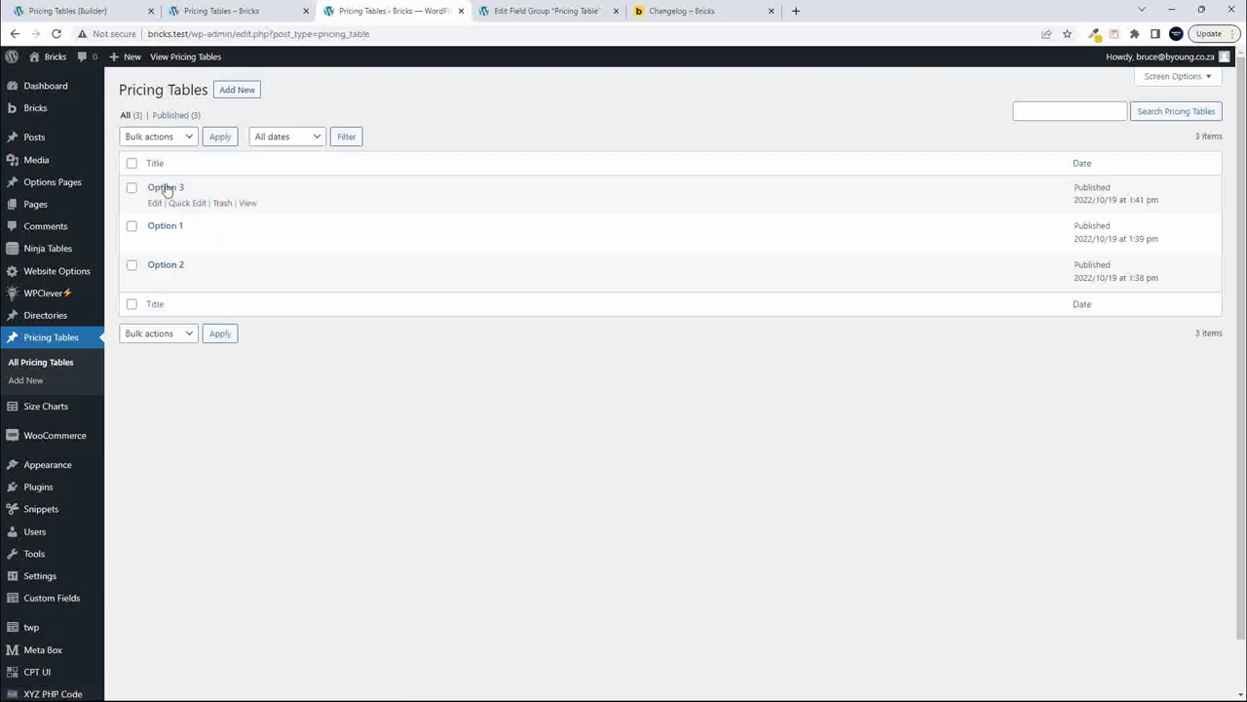
{"action": "left_click", "coordinate": [166, 188]}
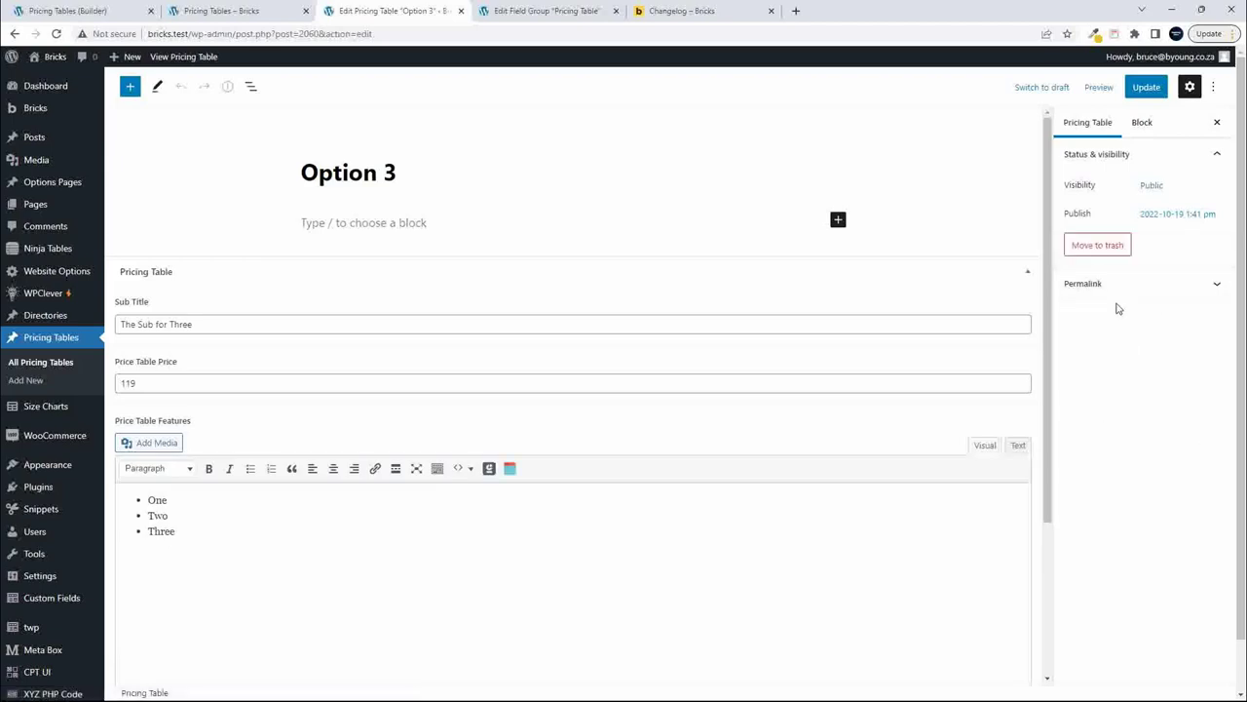
{"action": "left_click", "coordinate": [1125, 362]}
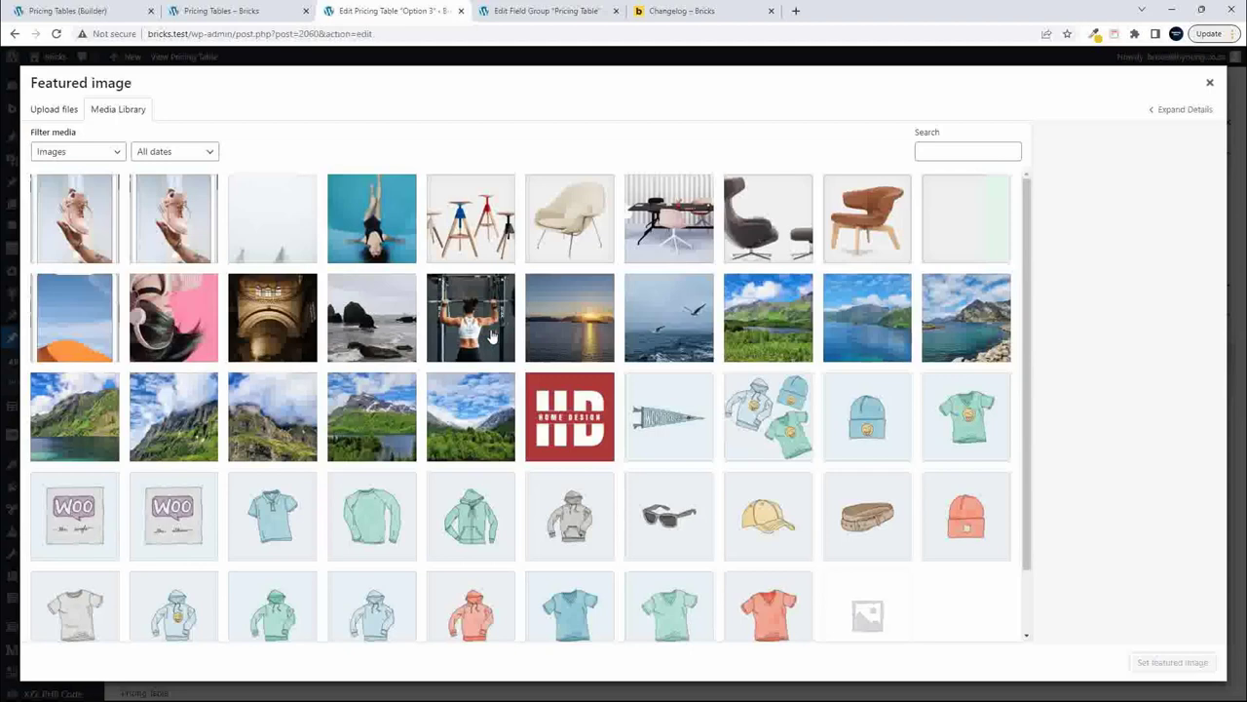
{"action": "left_click", "coordinate": [454, 232]}
{"action": "left_click", "coordinate": [162, 236]}
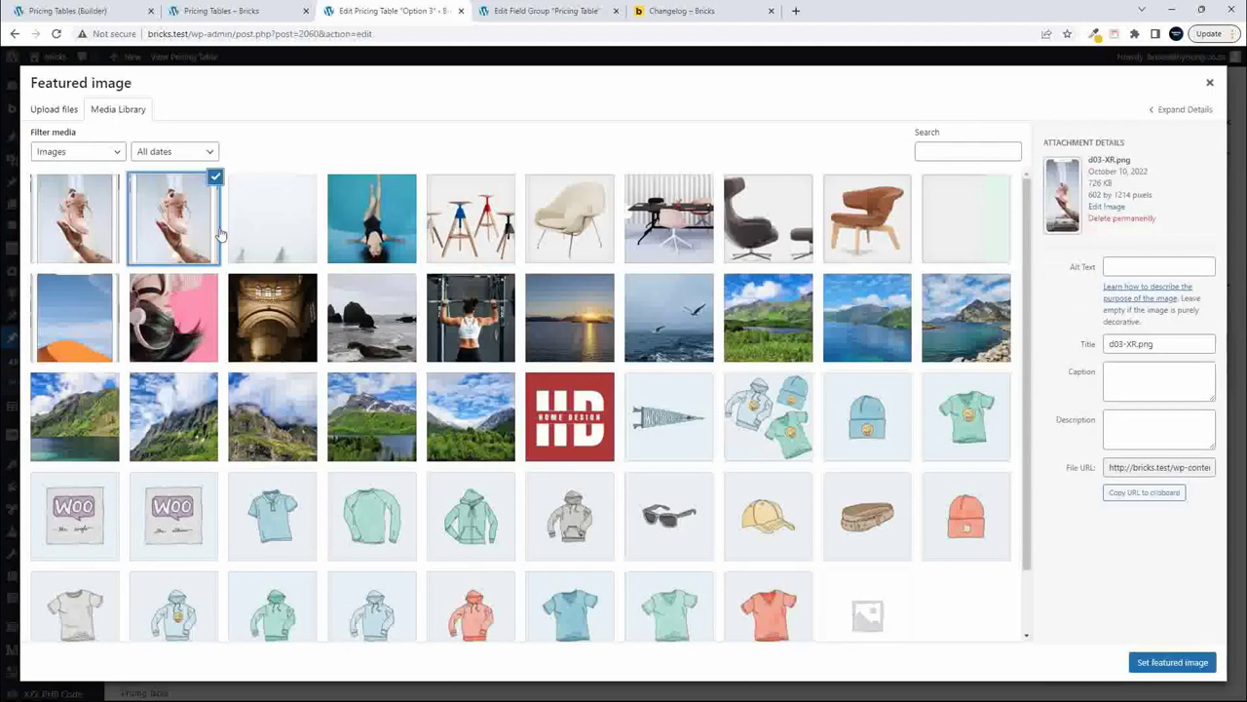
{"action": "left_click", "coordinate": [319, 222]}
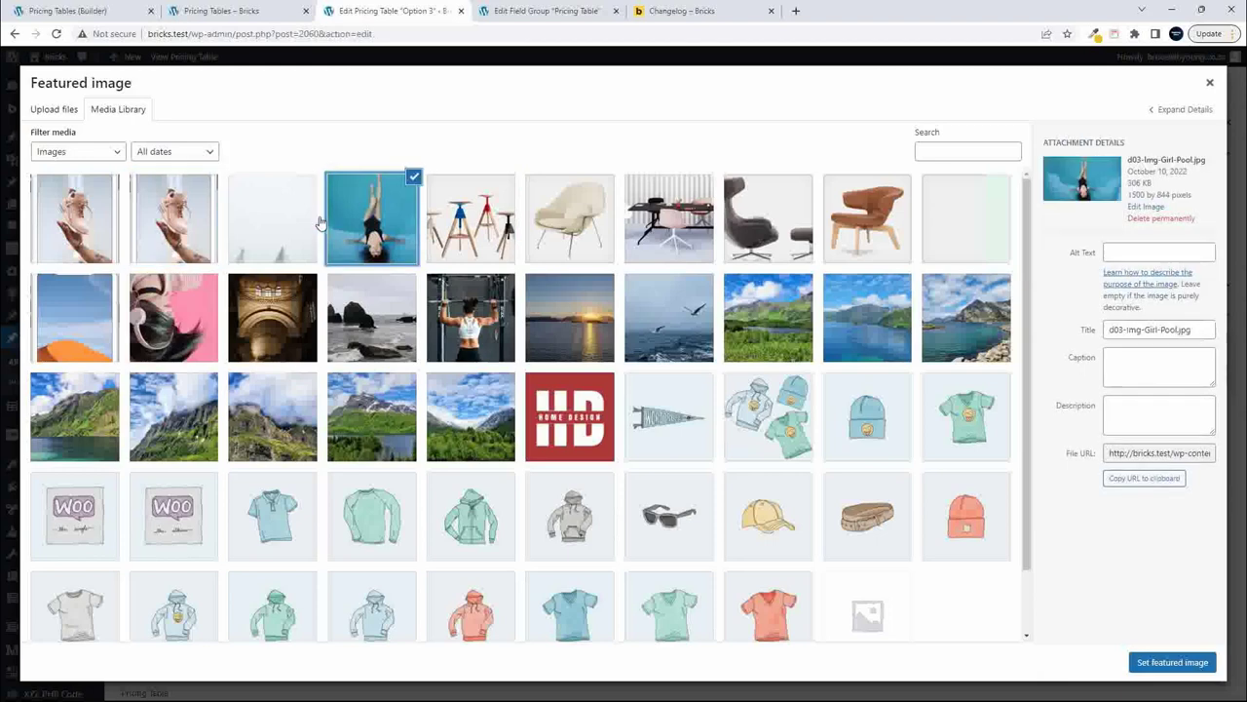
{"action": "left_click", "coordinate": [469, 222]}
{"action": "left_click", "coordinate": [550, 226]}
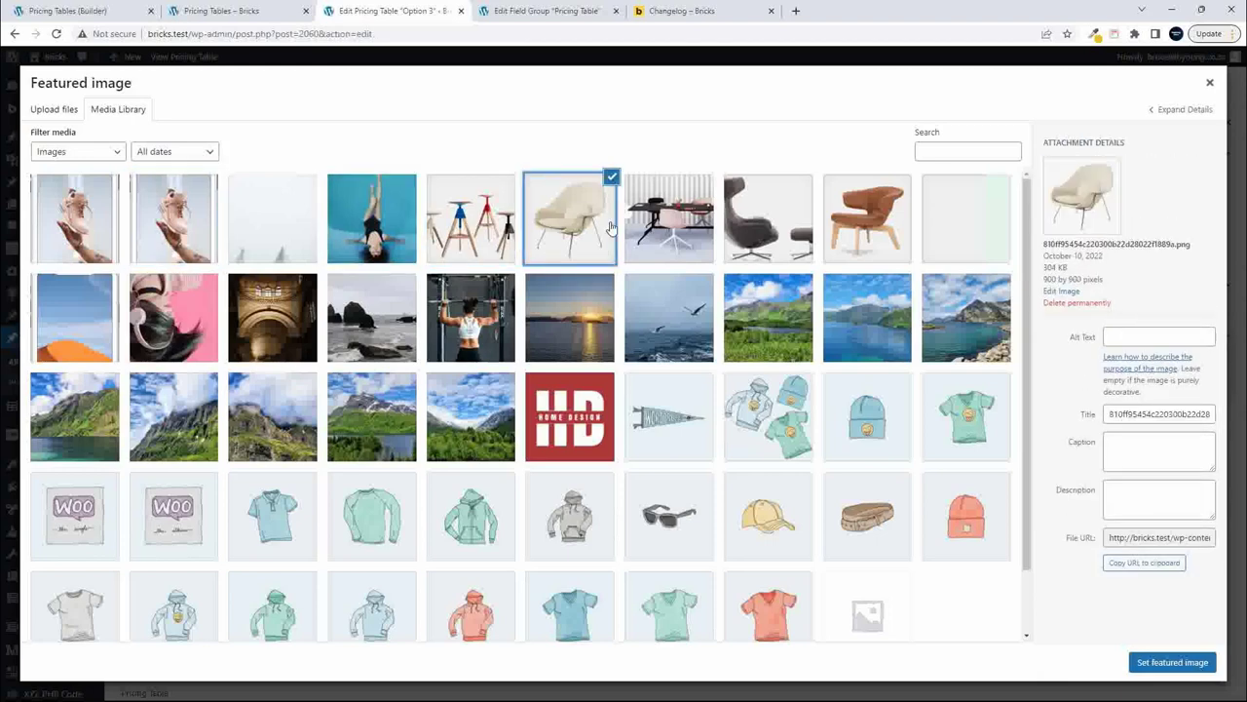
{"action": "left_click", "coordinate": [675, 230]}
{"action": "left_click", "coordinate": [759, 234]}
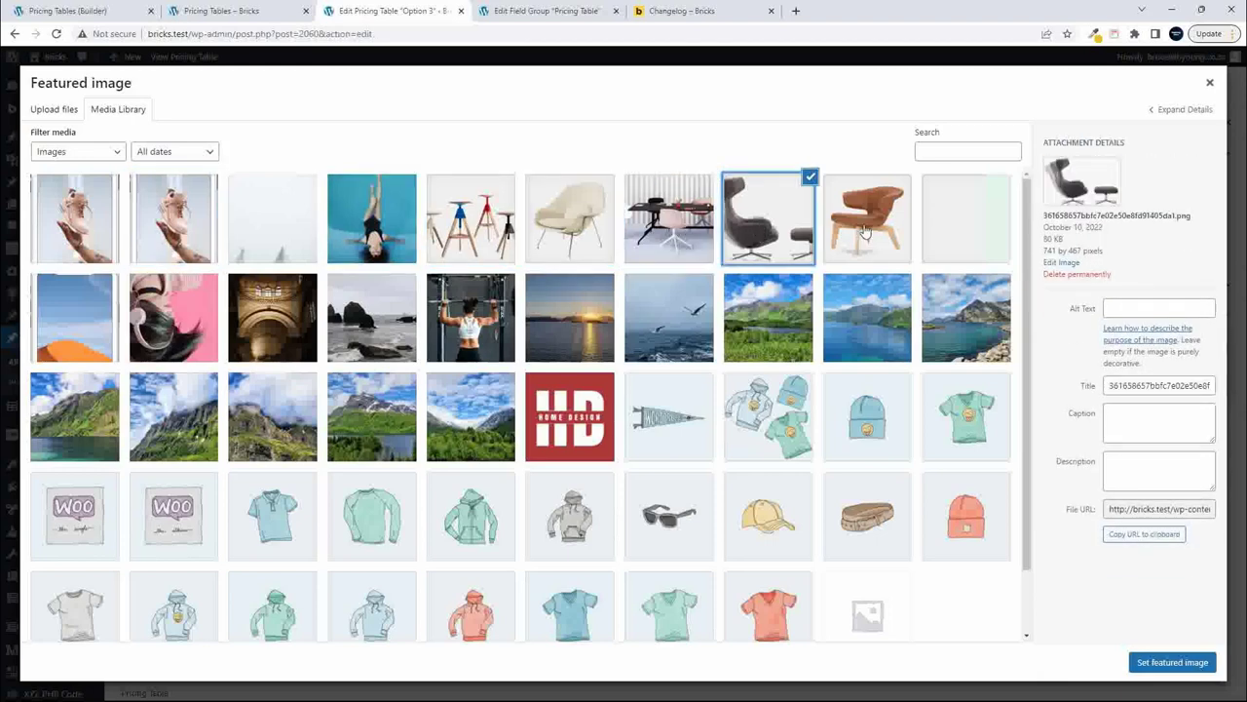
{"action": "left_click", "coordinate": [867, 231]}
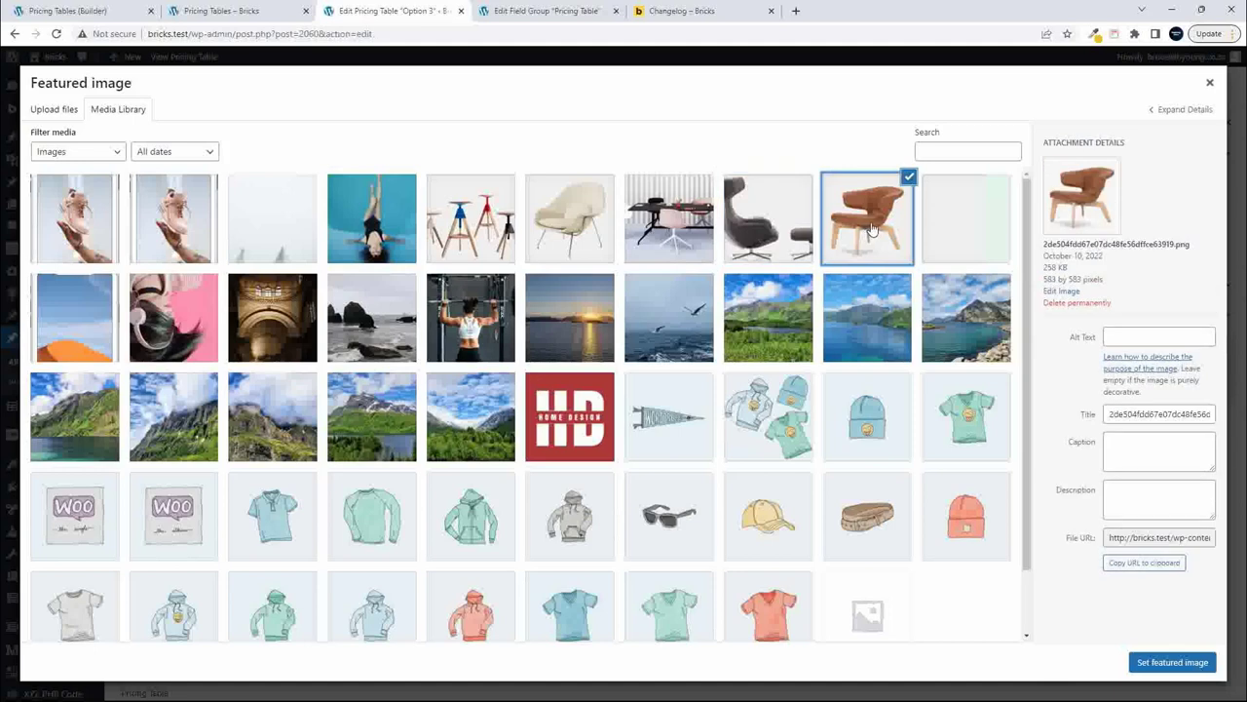
{"action": "left_click", "coordinate": [877, 407]}
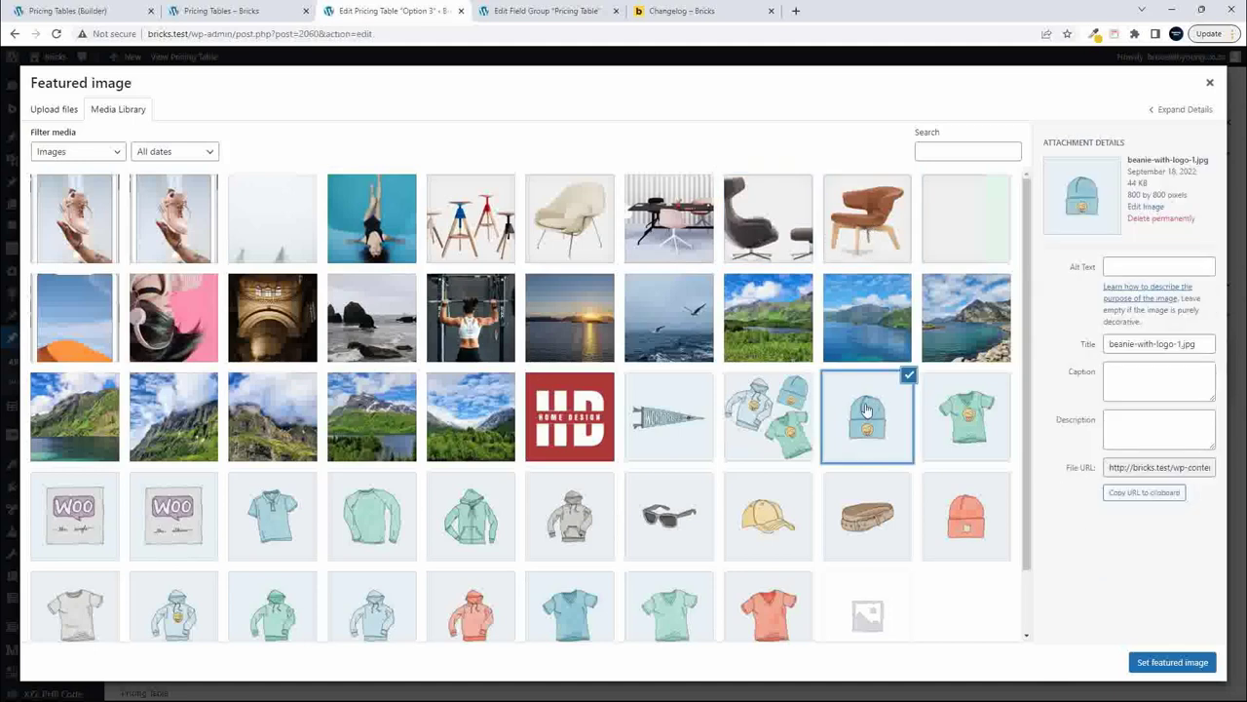
{"action": "left_click", "coordinate": [1172, 662]}
{"action": "left_click", "coordinate": [1146, 86]}
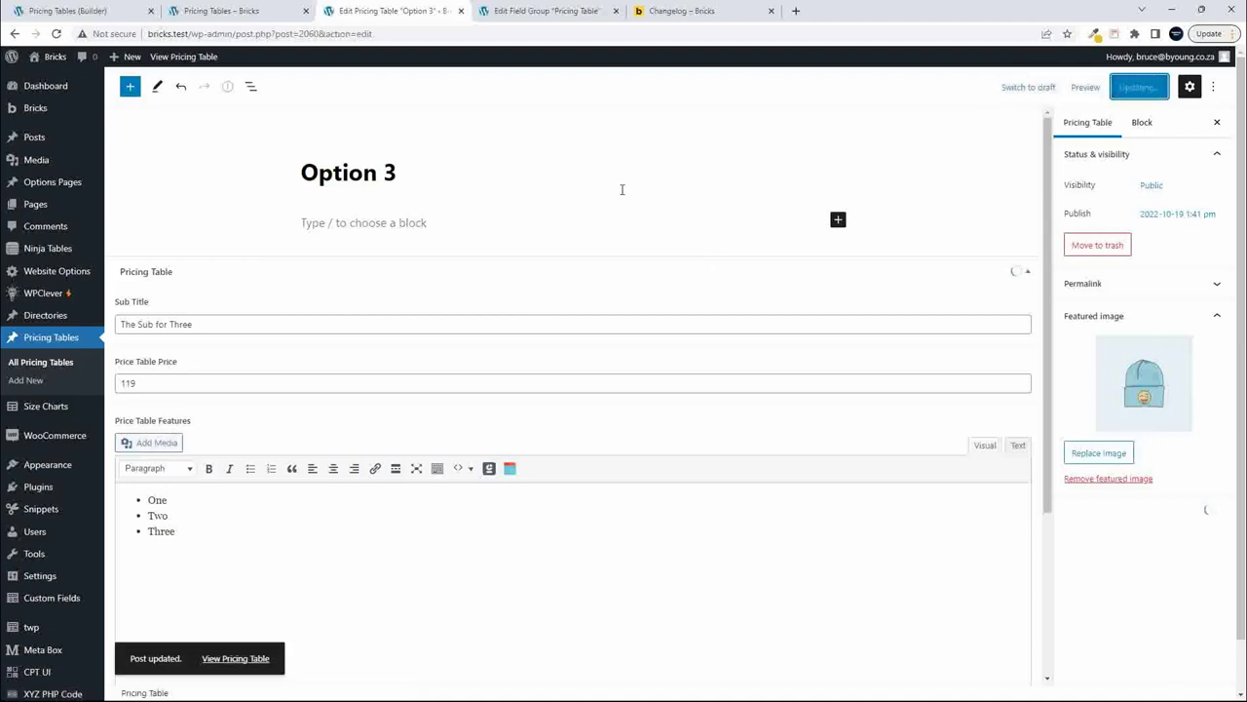
- In the Bricks builder, replace the dynamic pricing table's header subtitle with the Featured image dynamic data, {featured_image}
{"action": "left_click", "coordinate": [53, 11]}
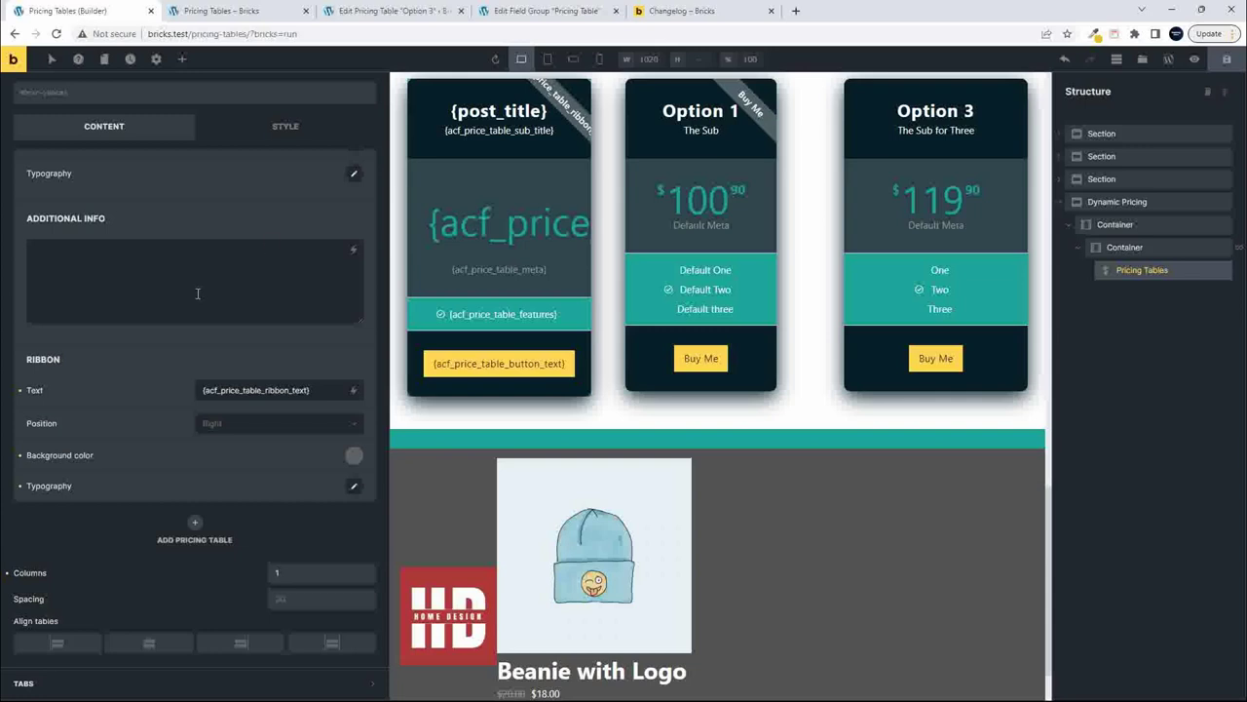
{"action": "scroll", "coordinate": [177, 287], "scroll_direction": "up", "scroll_amount": 10}
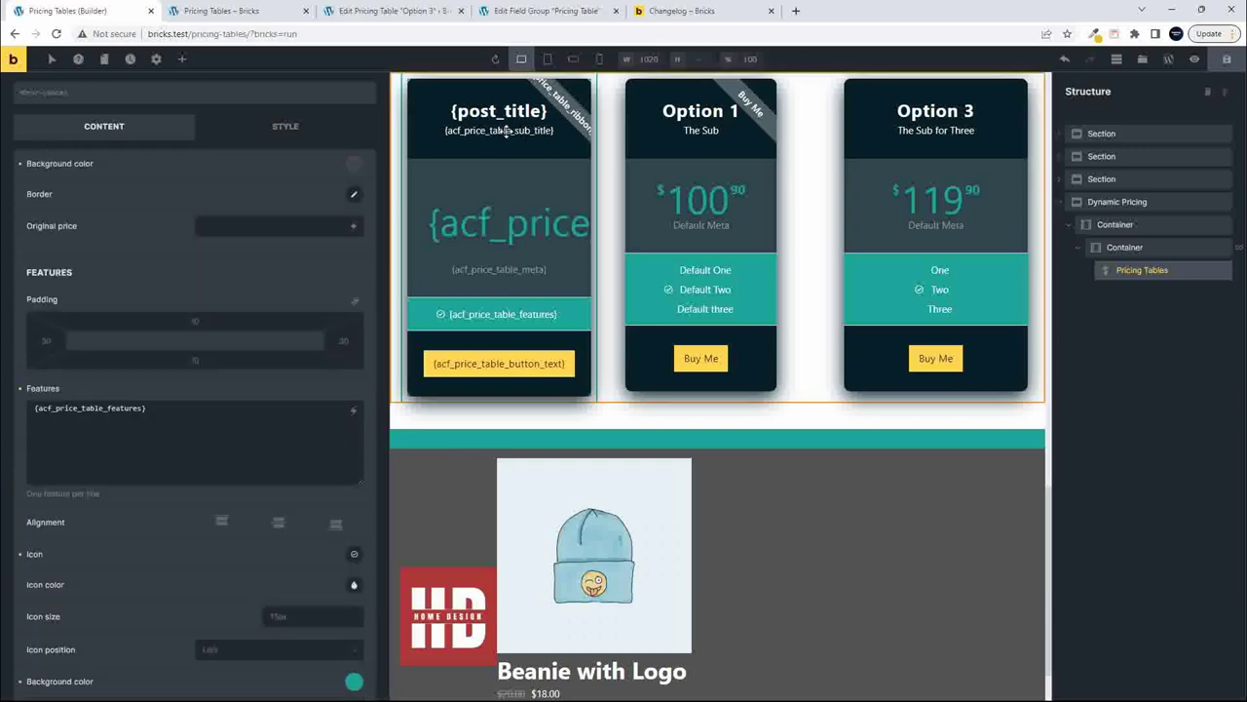
{"action": "scroll", "coordinate": [211, 323], "scroll_direction": "up", "scroll_amount": 6}
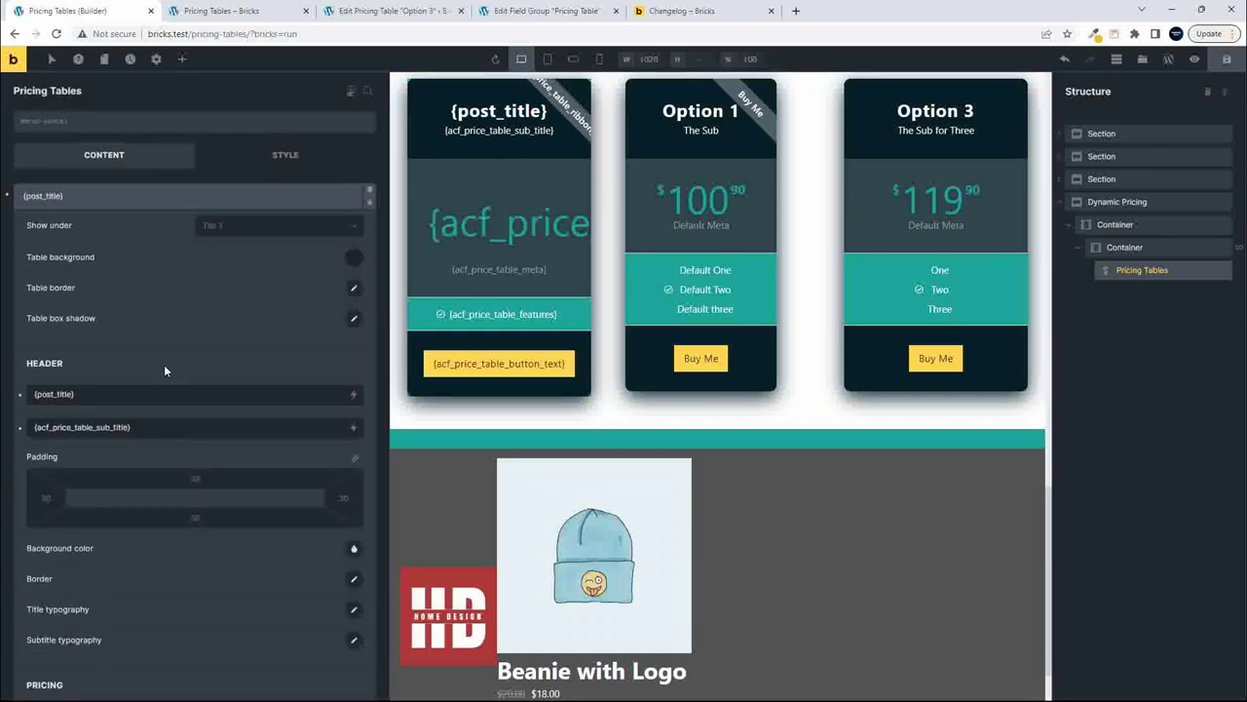
{"action": "scroll", "coordinate": [164, 370], "scroll_direction": "down", "scroll_amount": 6}
{"action": "scroll", "coordinate": [164, 370], "scroll_direction": "down", "scroll_amount": 1}
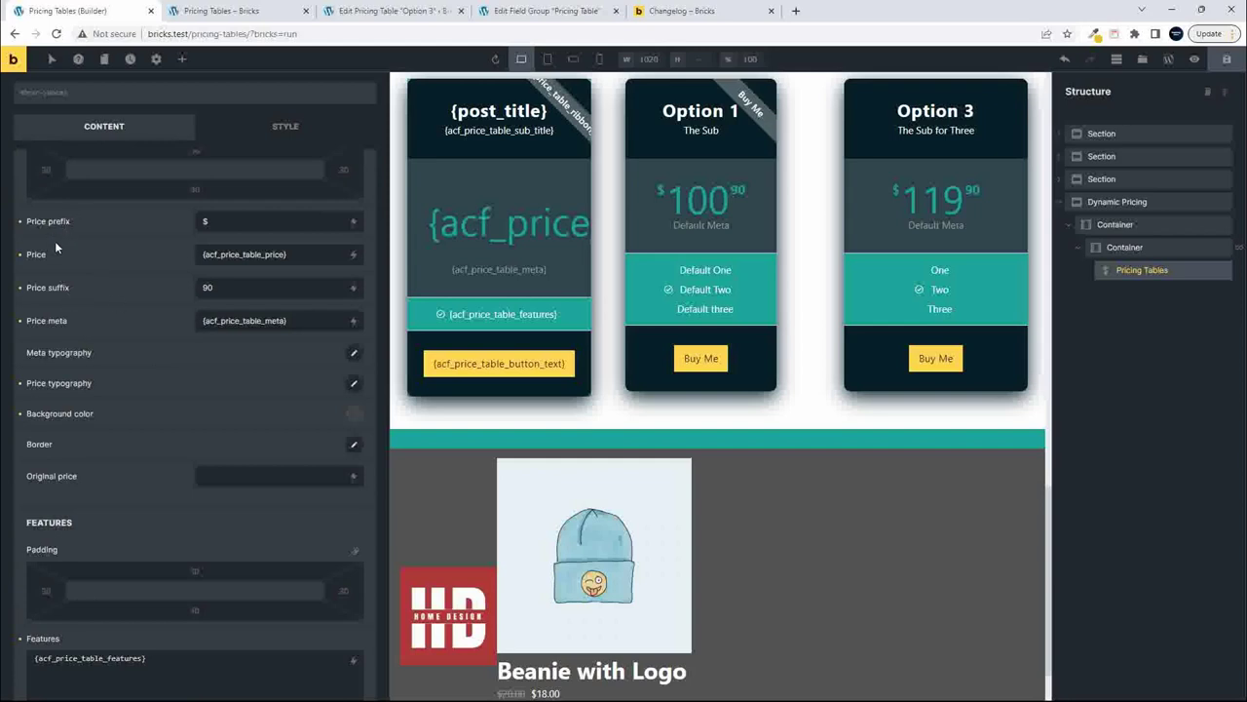
{"action": "scroll", "coordinate": [97, 275], "scroll_direction": "up", "scroll_amount": 3}
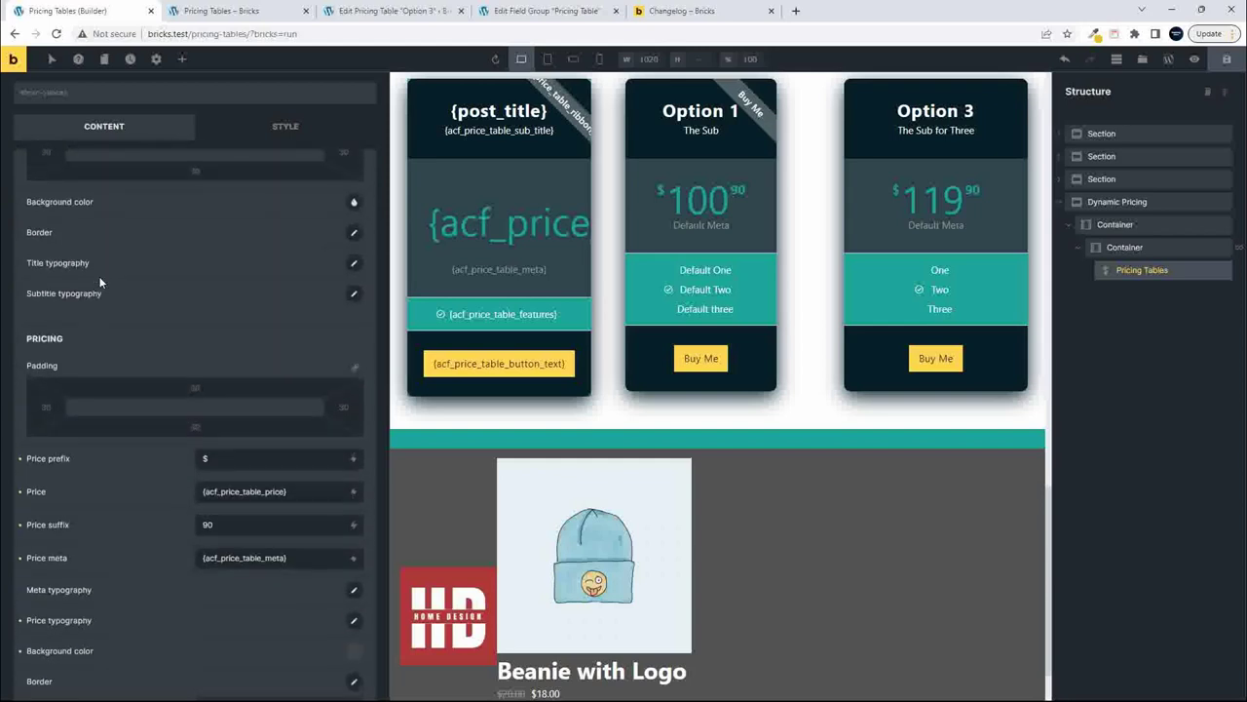
{"action": "scroll", "coordinate": [99, 277], "scroll_direction": "up", "scroll_amount": 1}
{"action": "scroll", "coordinate": [110, 286], "scroll_direction": "up", "scroll_amount": 1}
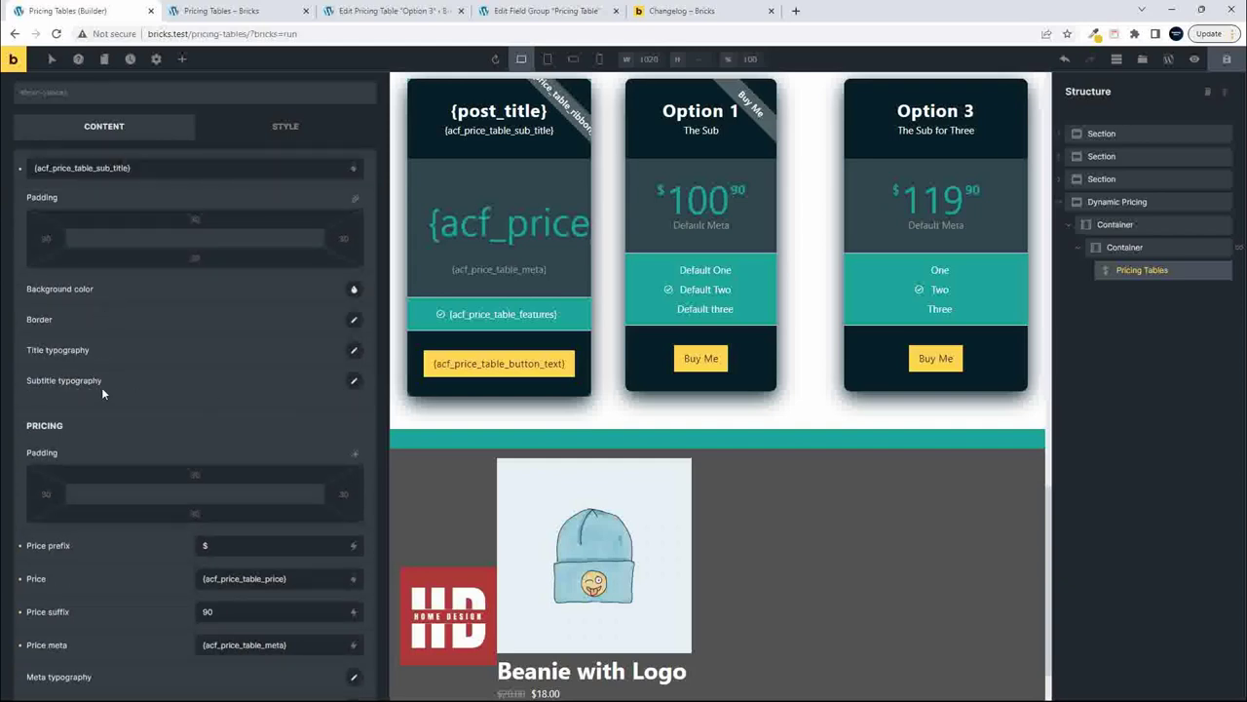
{"action": "scroll", "coordinate": [102, 387], "scroll_direction": "up", "scroll_amount": 1}
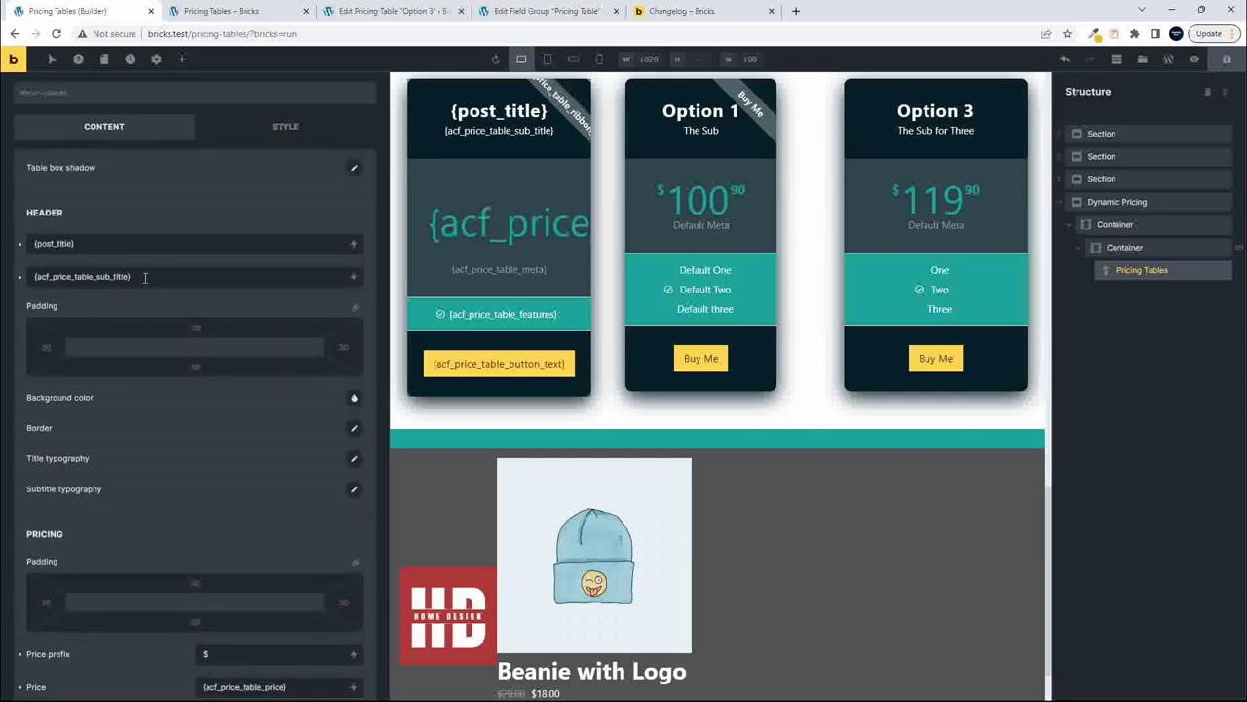
{"action": "left_click_drag", "start_coordinate": [182, 285], "coordinate": [39, 276]}
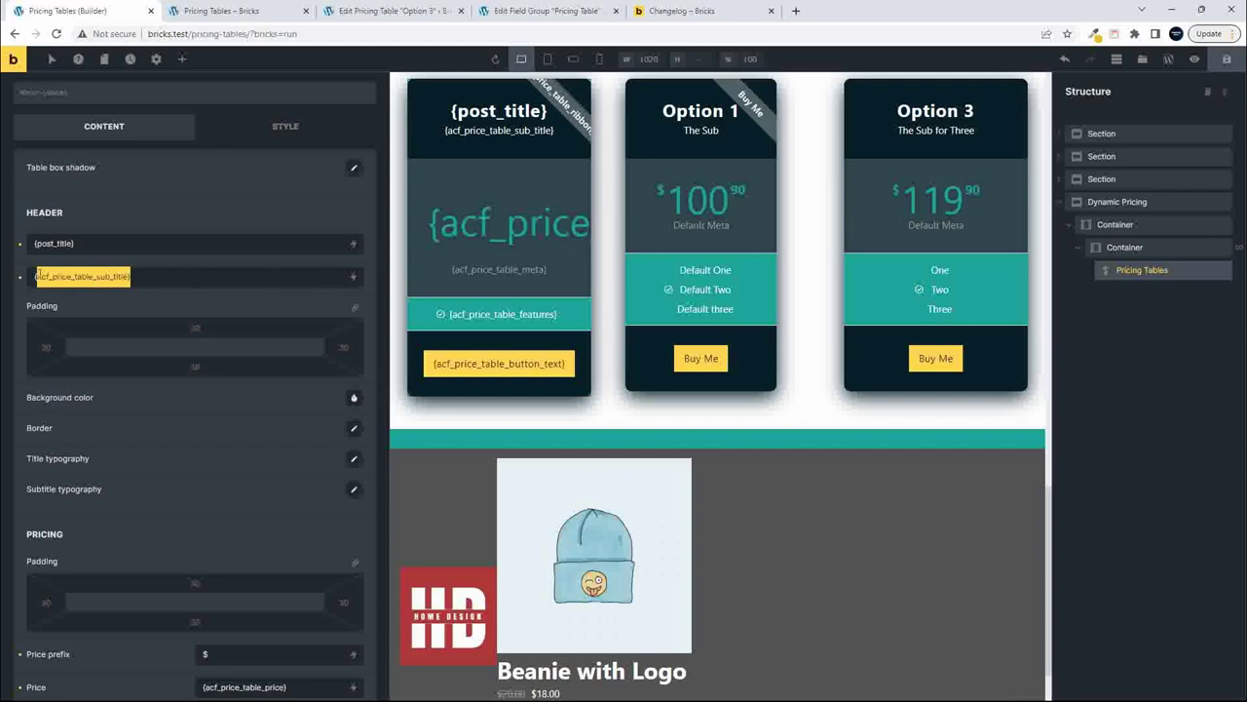
{"action": "key", "text": "BackSpace"}
{"action": "left_click", "coordinate": [353, 277]}
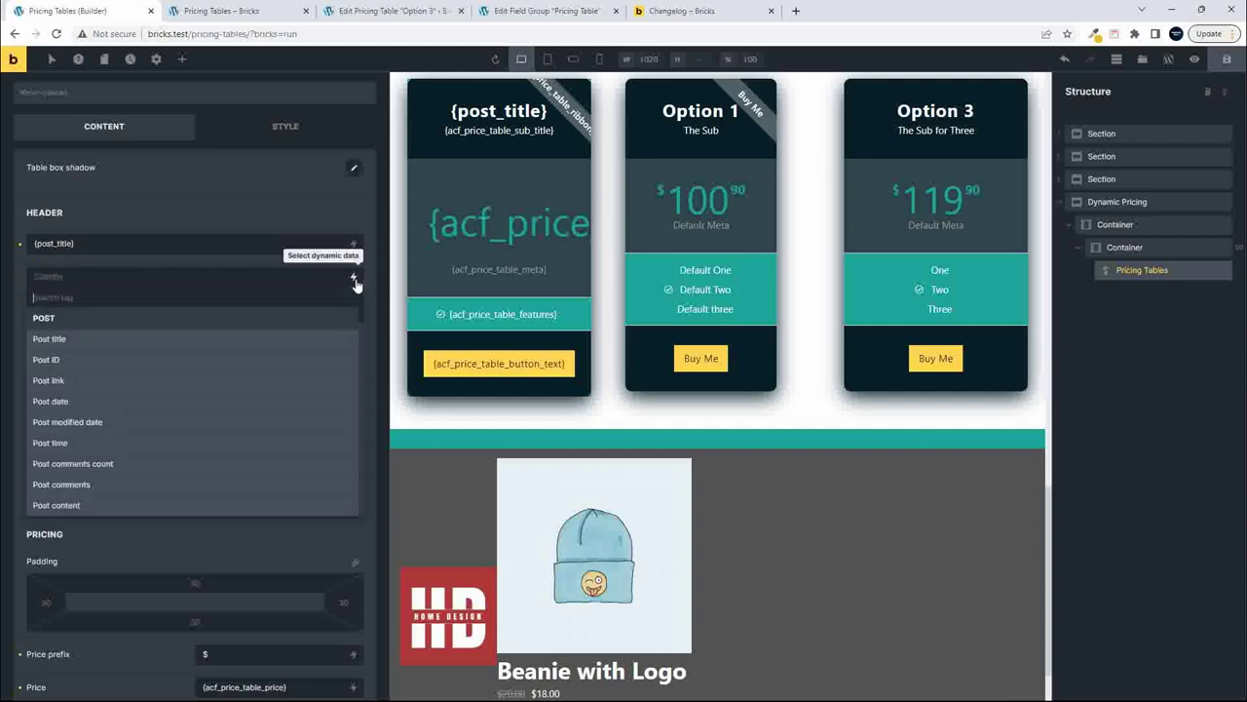
{"action": "scroll", "coordinate": [167, 403], "scroll_direction": "down", "scroll_amount": 4}
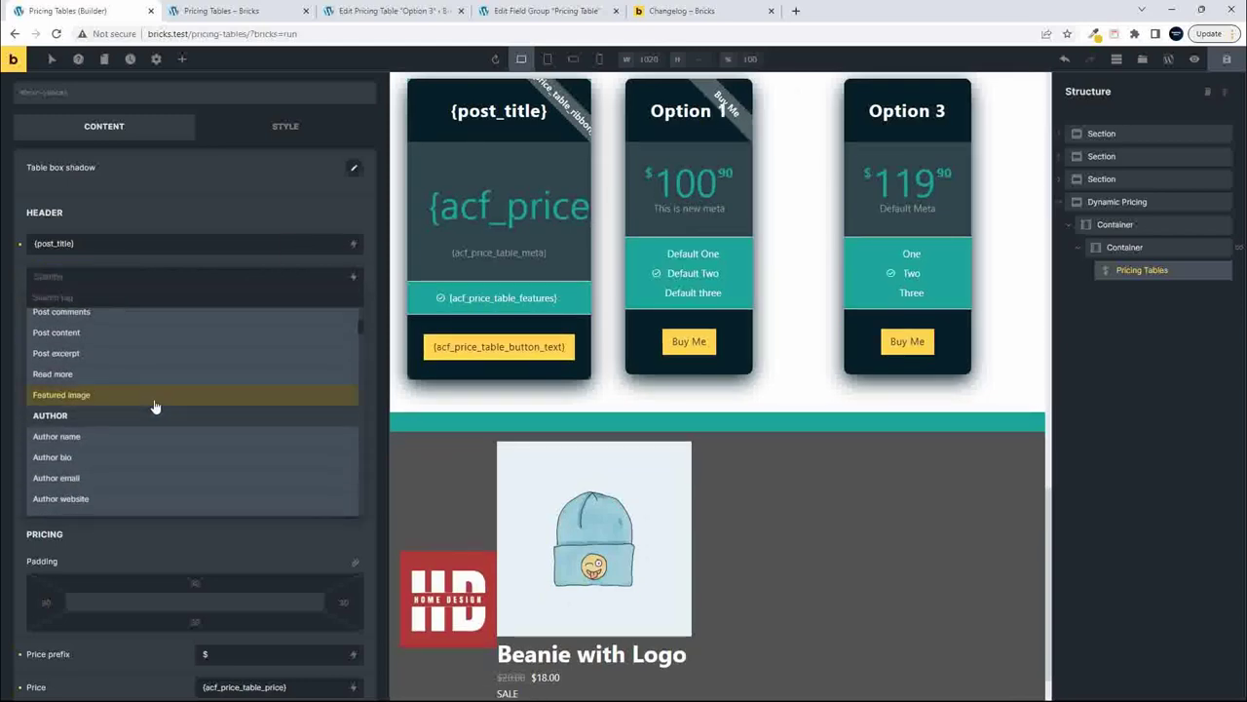
{"action": "left_click", "coordinate": [51, 398]}
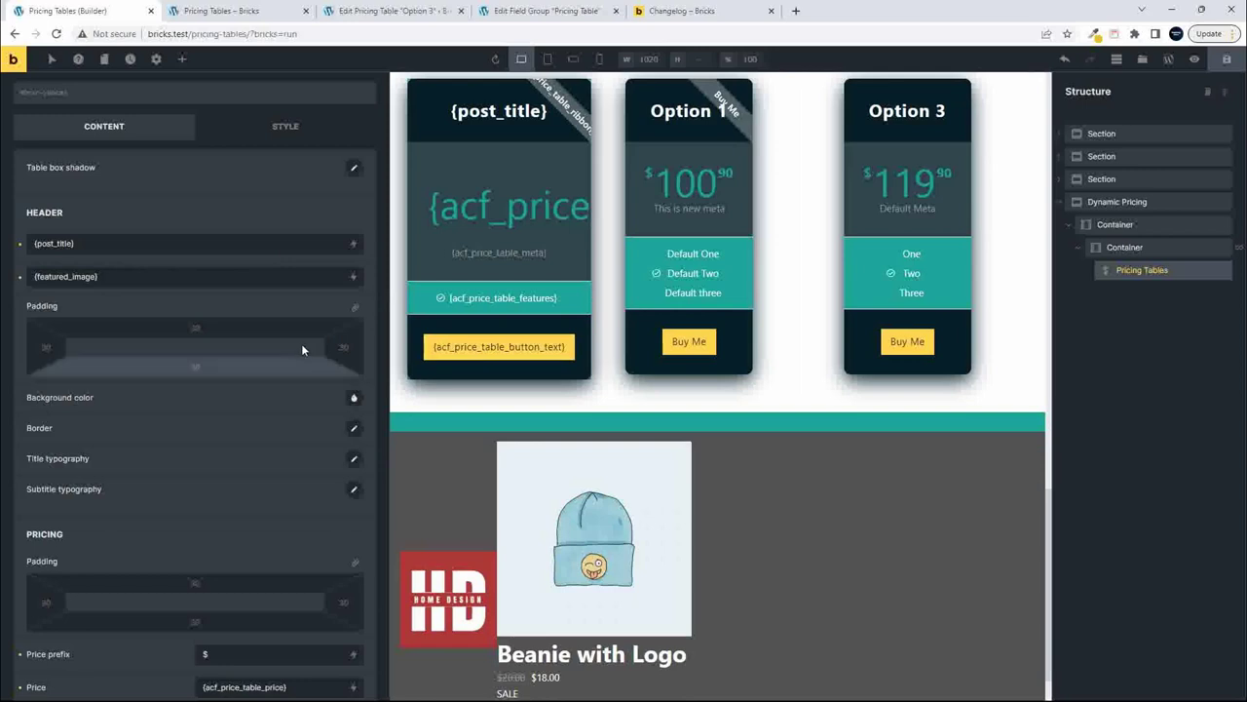
- Save the builder page and reload the front-end pricing page
{"action": "left_click", "coordinate": [1226, 58]}
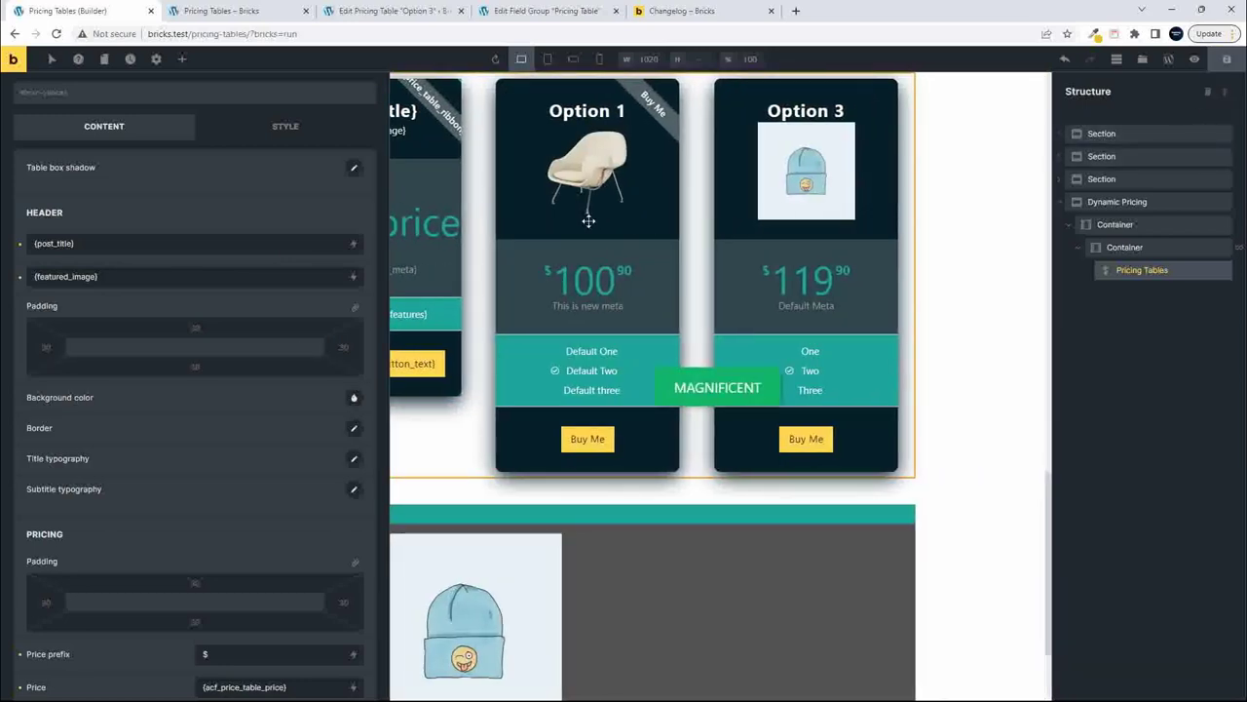
{"action": "left_click", "coordinate": [234, 10]}
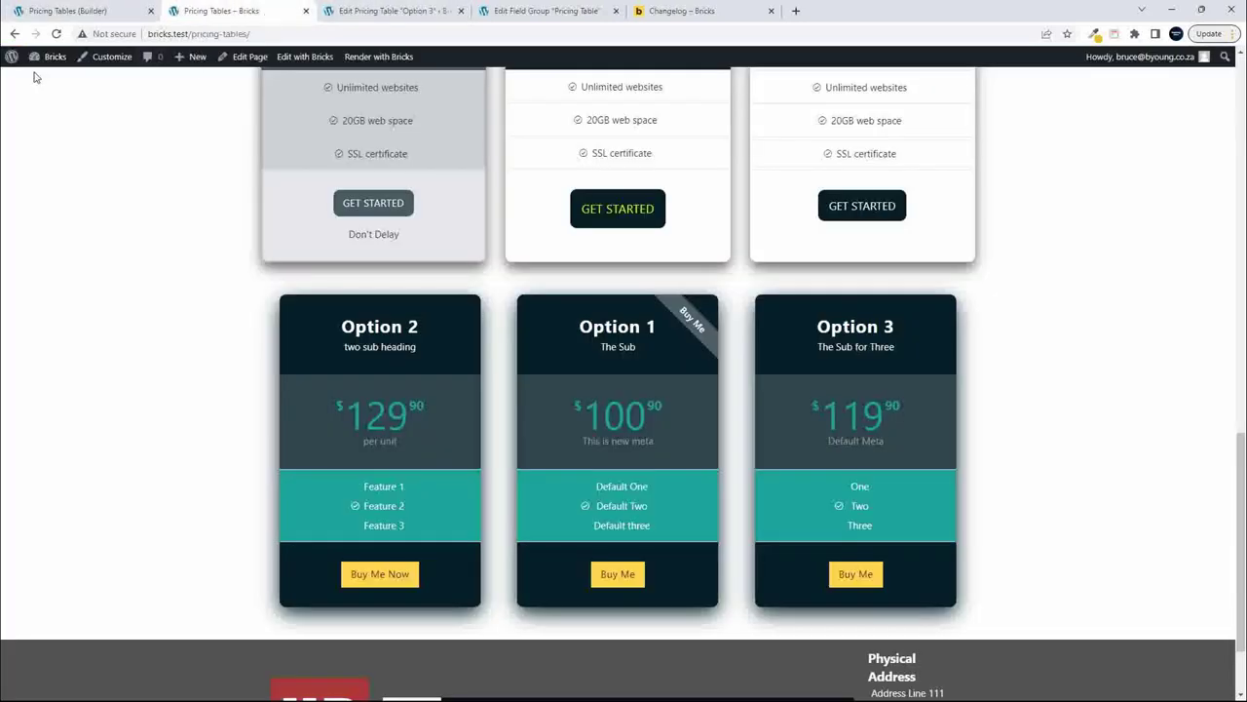
{"action": "left_click", "coordinate": [56, 35]}
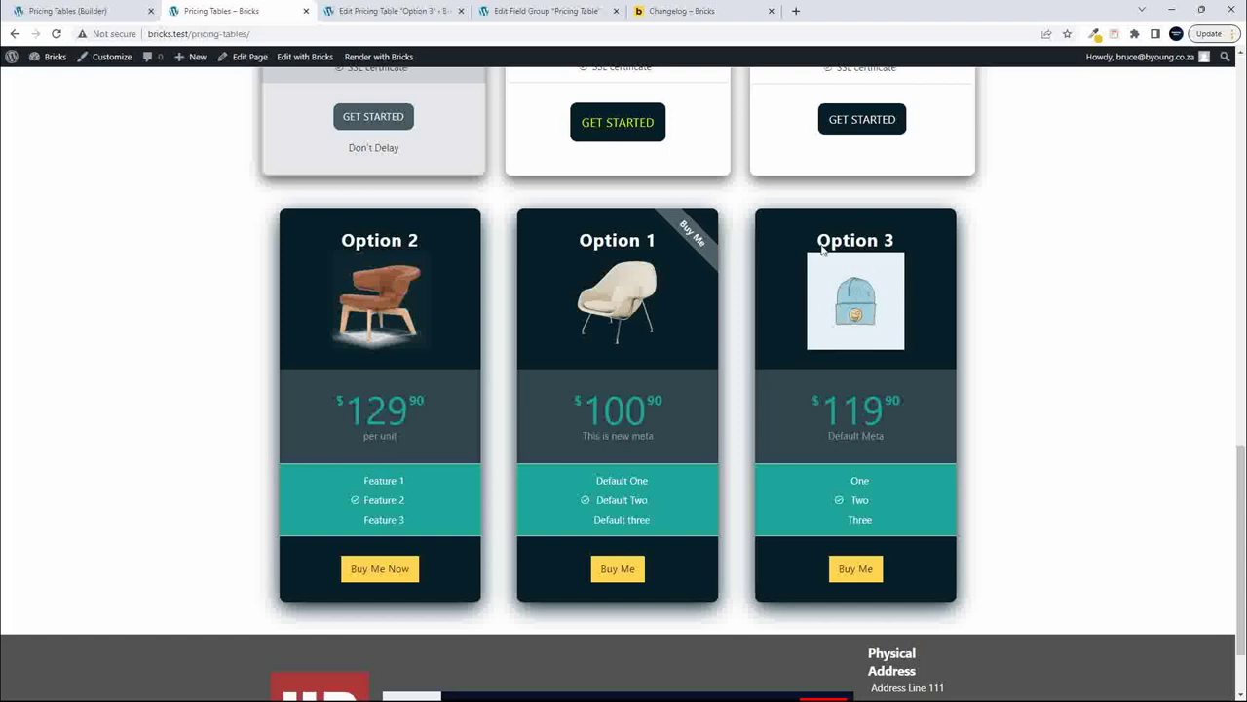
- Inspect Option 3's header picture in the developer tools and select its enclosing pricing-table-subtitle span
{"action": "right_click", "coordinate": [875, 300]}
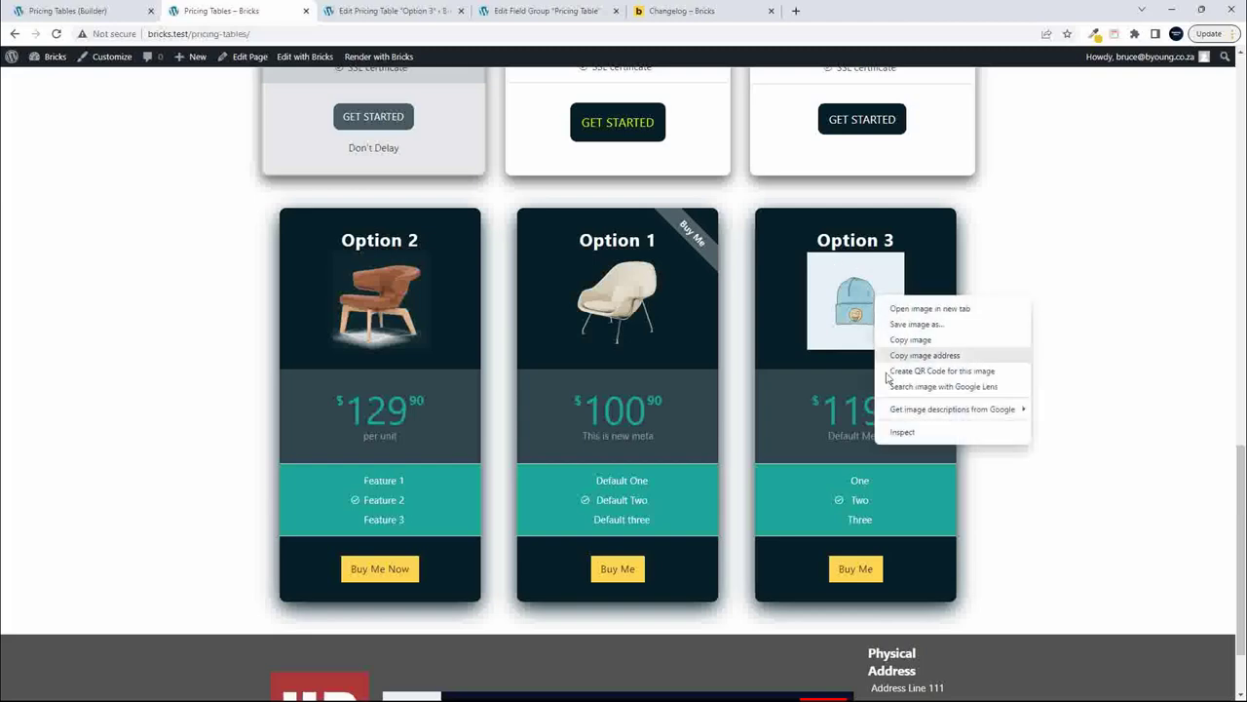
{"action": "left_click", "coordinate": [898, 430]}
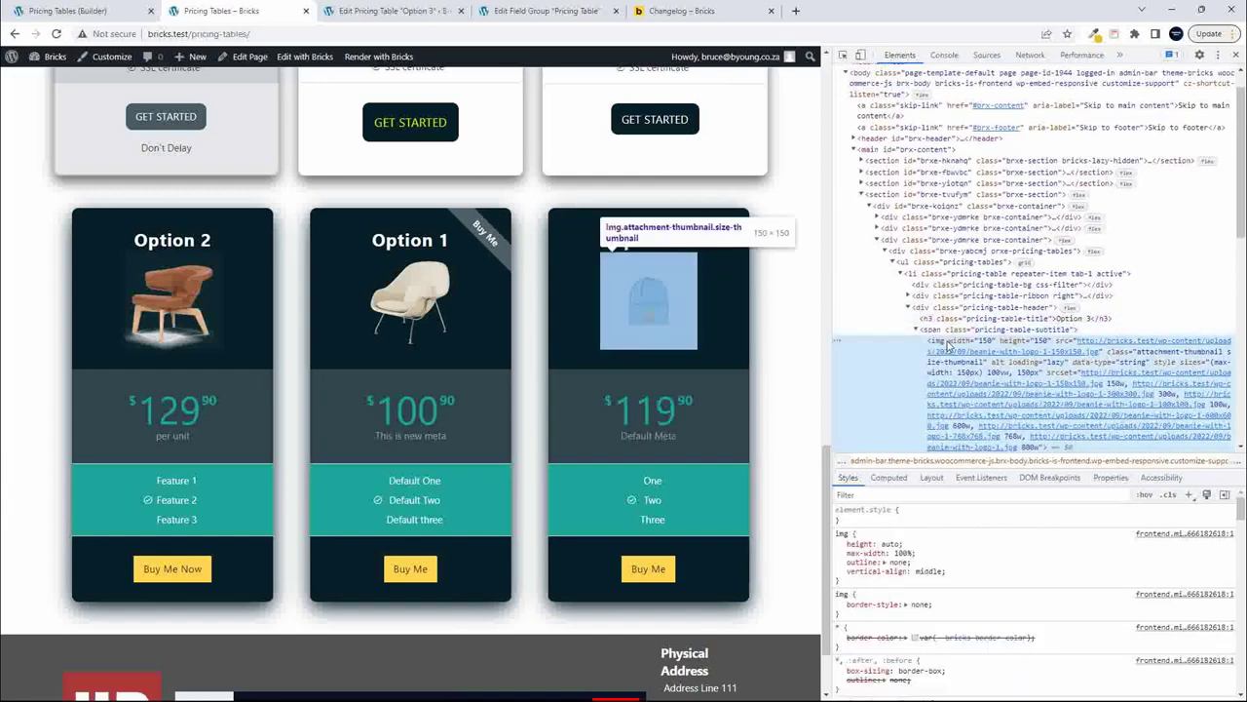
{"action": "left_click", "coordinate": [981, 331]}
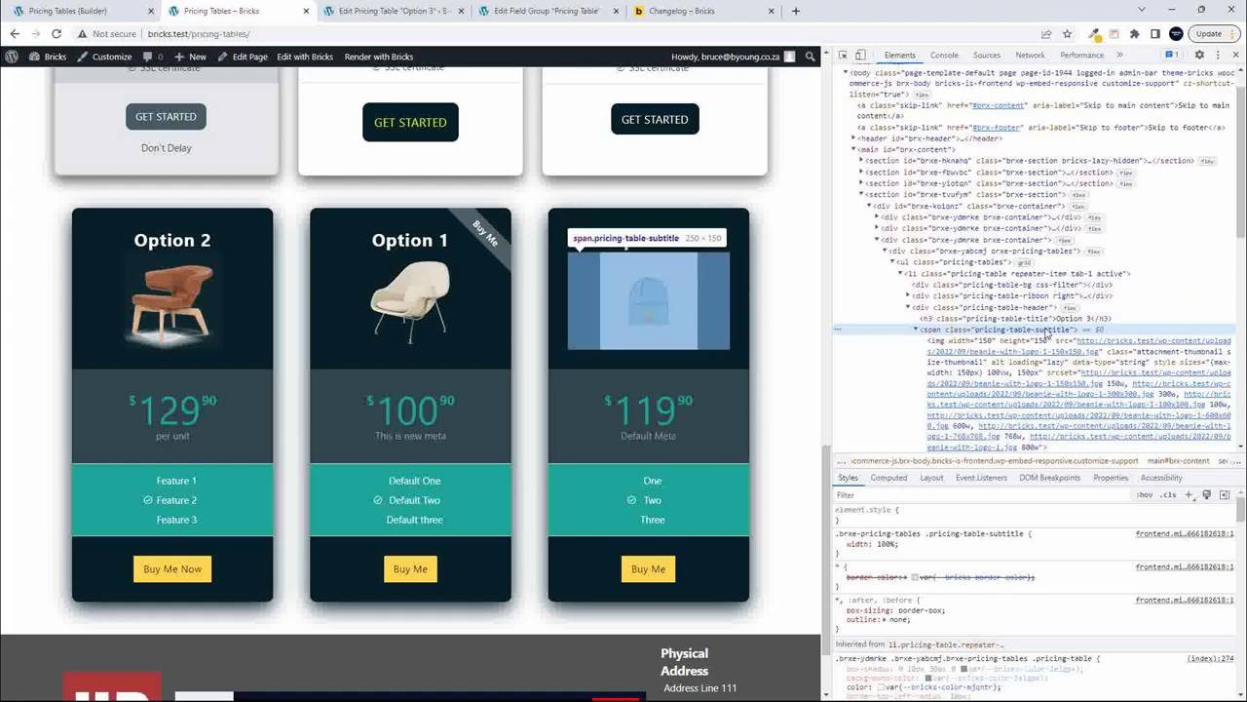
{"action": "left_click", "coordinate": [1189, 495]}
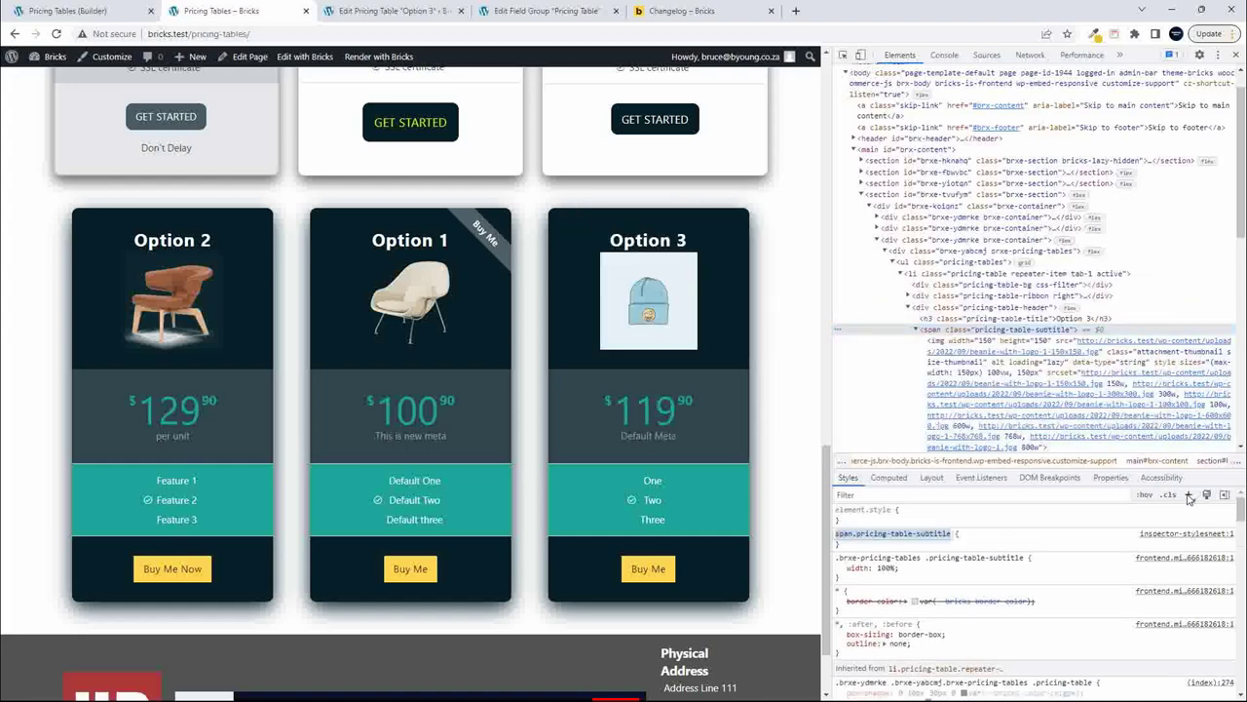
{"action": "left_click", "coordinate": [952, 533]}
{"action": "type", "text": "img"}
{"action": "key", "text": "Return"}
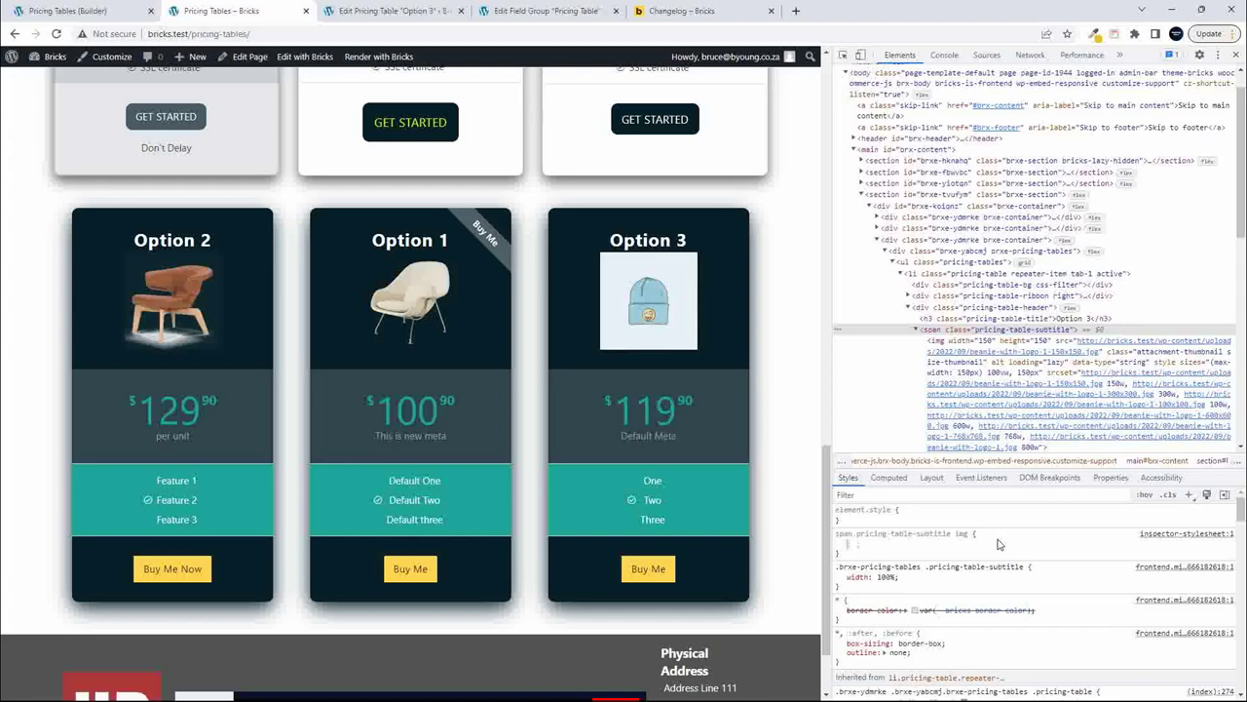
{"action": "type", "text": "border"}
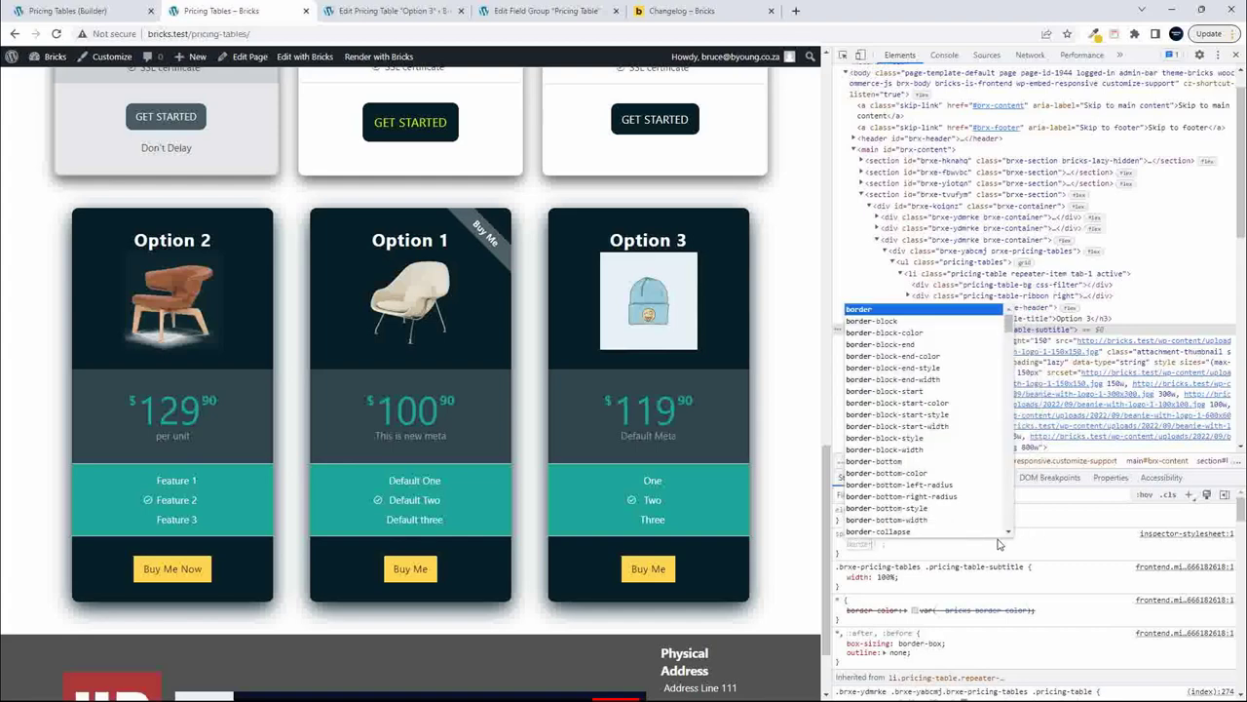
{"action": "type", "text": "-radi"}
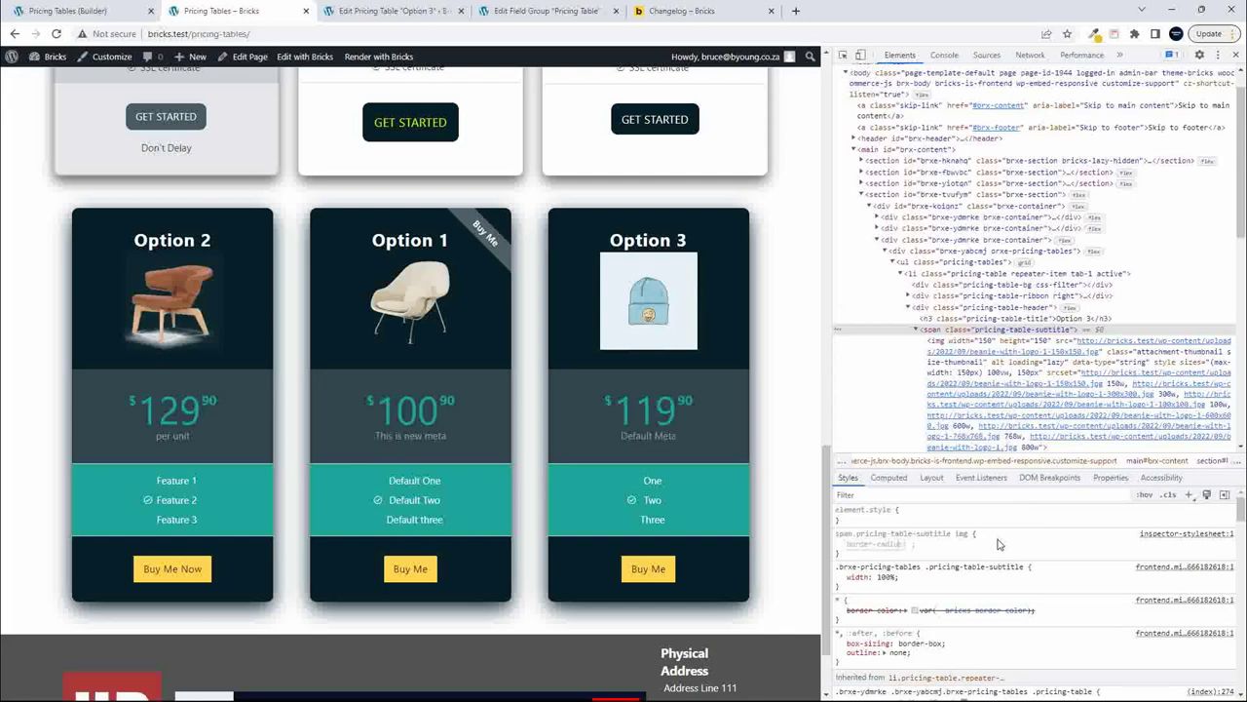
{"action": "type", "text": "10"}
{"action": "left_click", "coordinate": [58, 34]}
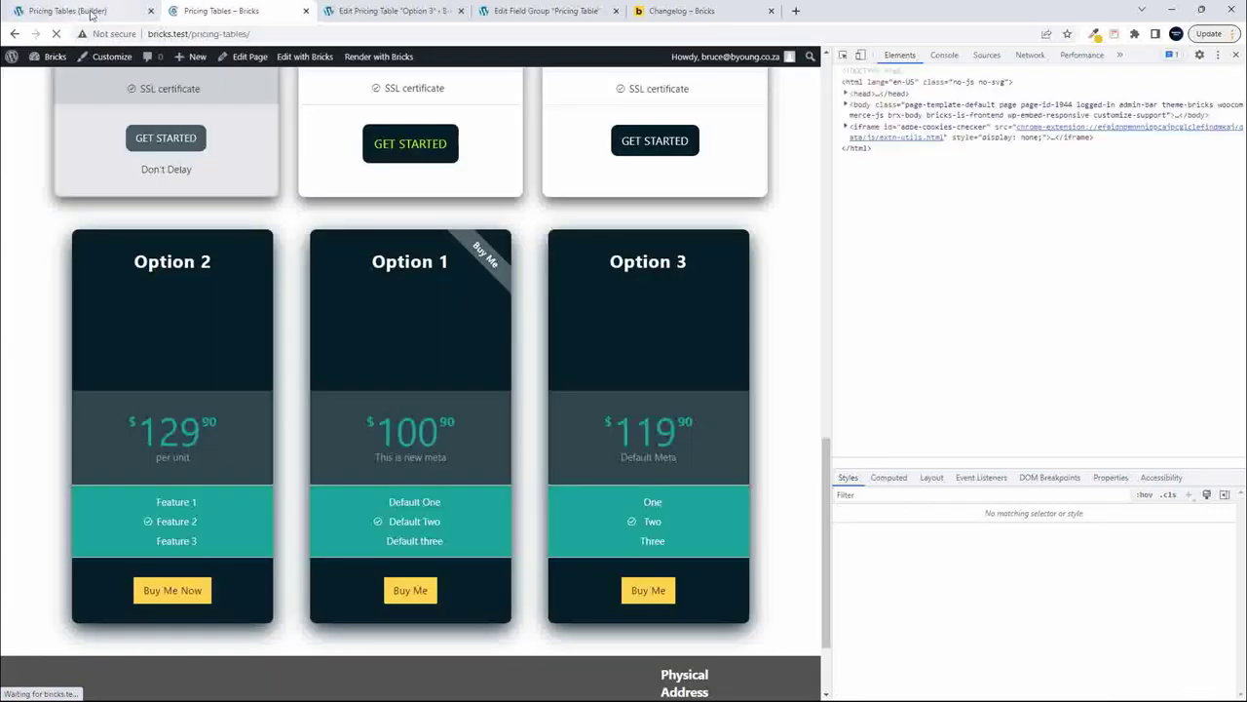
- Review the pricing table element's header, subtitle typography and pricing settings in the Bricks builder
{"action": "key", "text": "ctrl+Page_Up"}
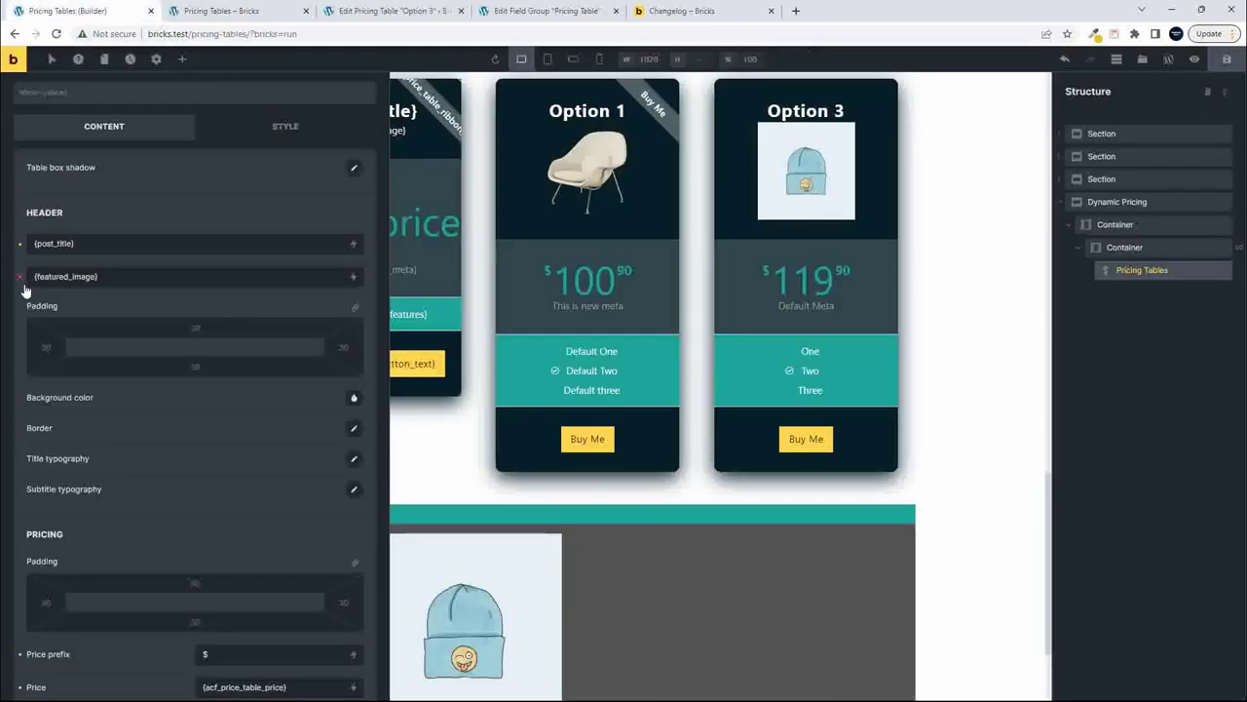
{"action": "scroll", "coordinate": [154, 439], "scroll_direction": "up", "scroll_amount": 3}
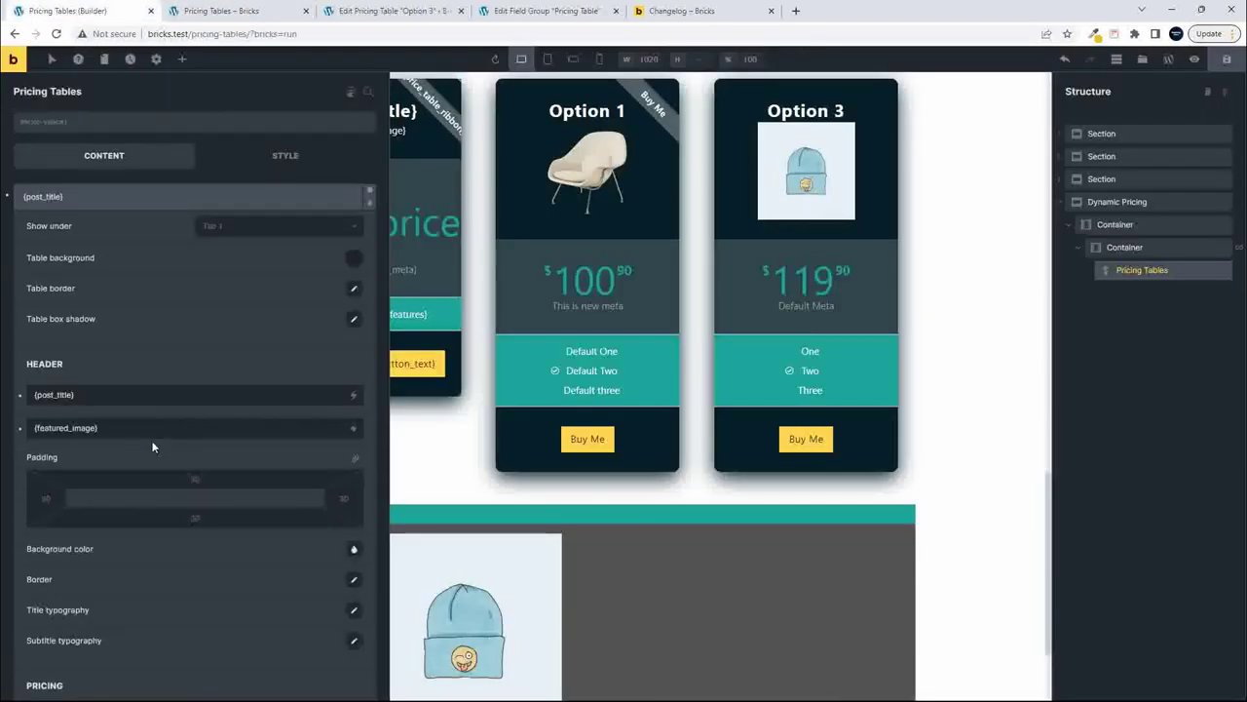
{"action": "scroll", "coordinate": [124, 355], "scroll_direction": "down", "scroll_amount": 5}
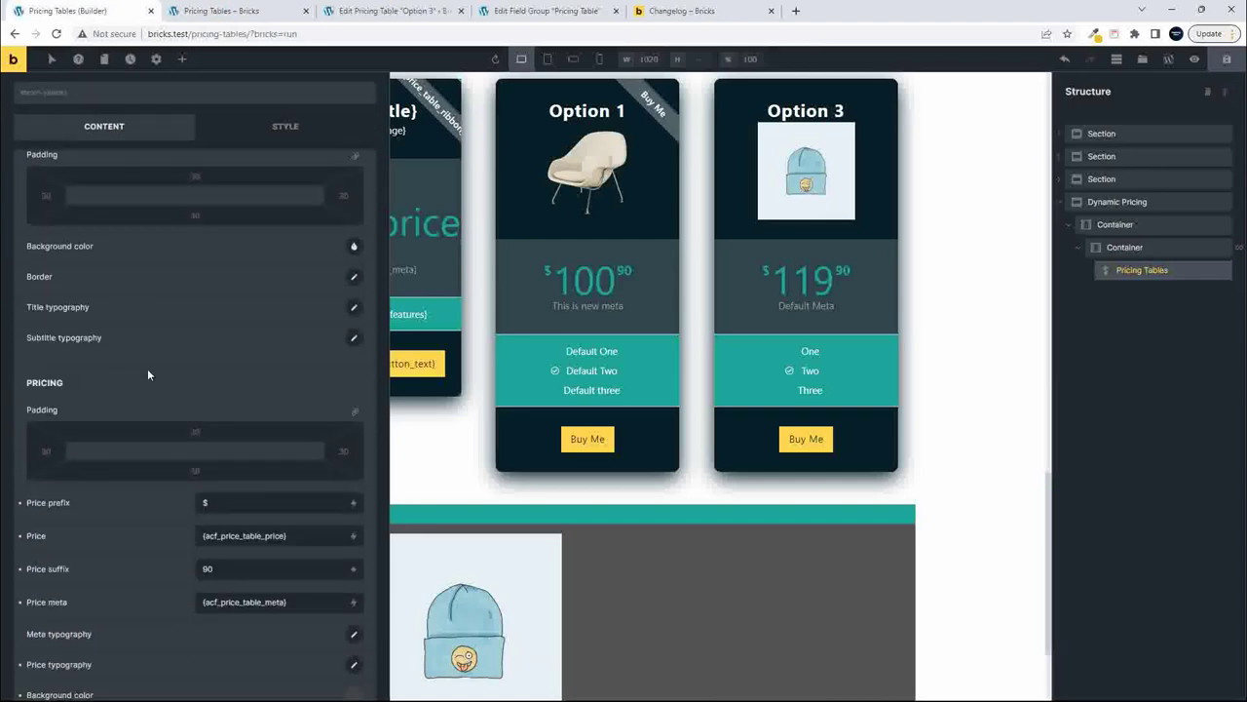
{"action": "scroll", "coordinate": [149, 374], "scroll_direction": "up", "scroll_amount": 3}
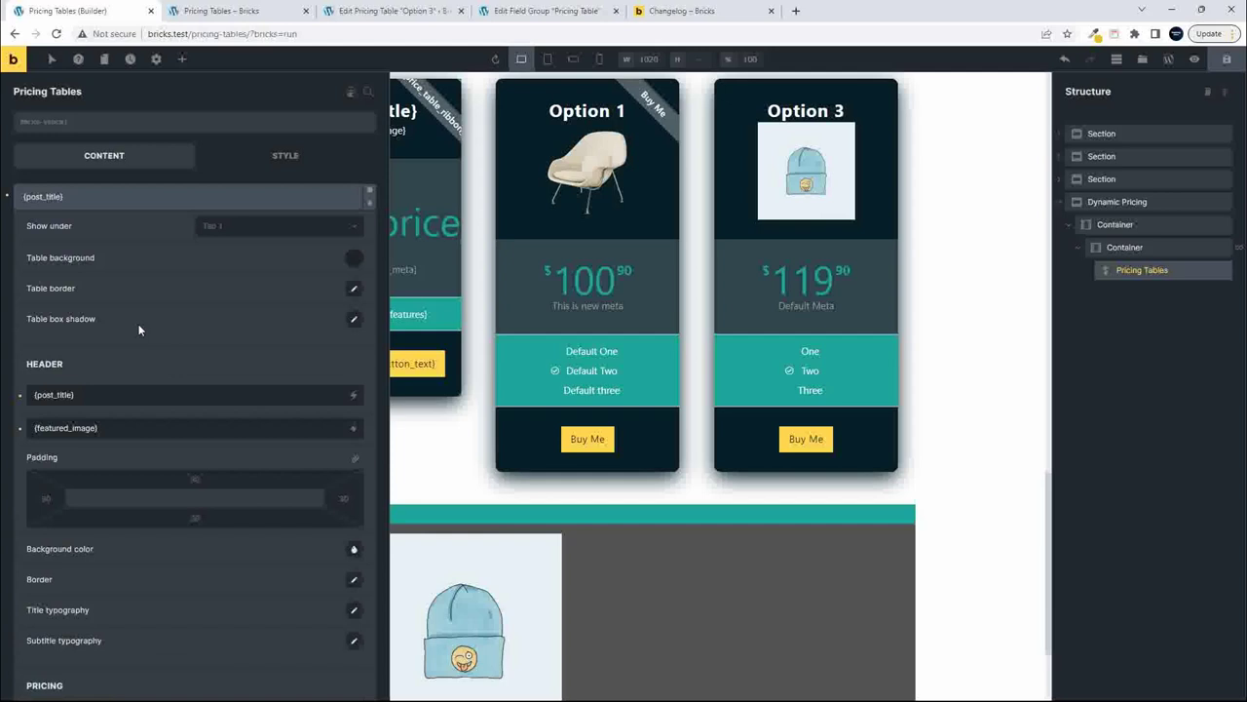
{"action": "scroll", "coordinate": [88, 403], "scroll_direction": "down", "scroll_amount": 3}
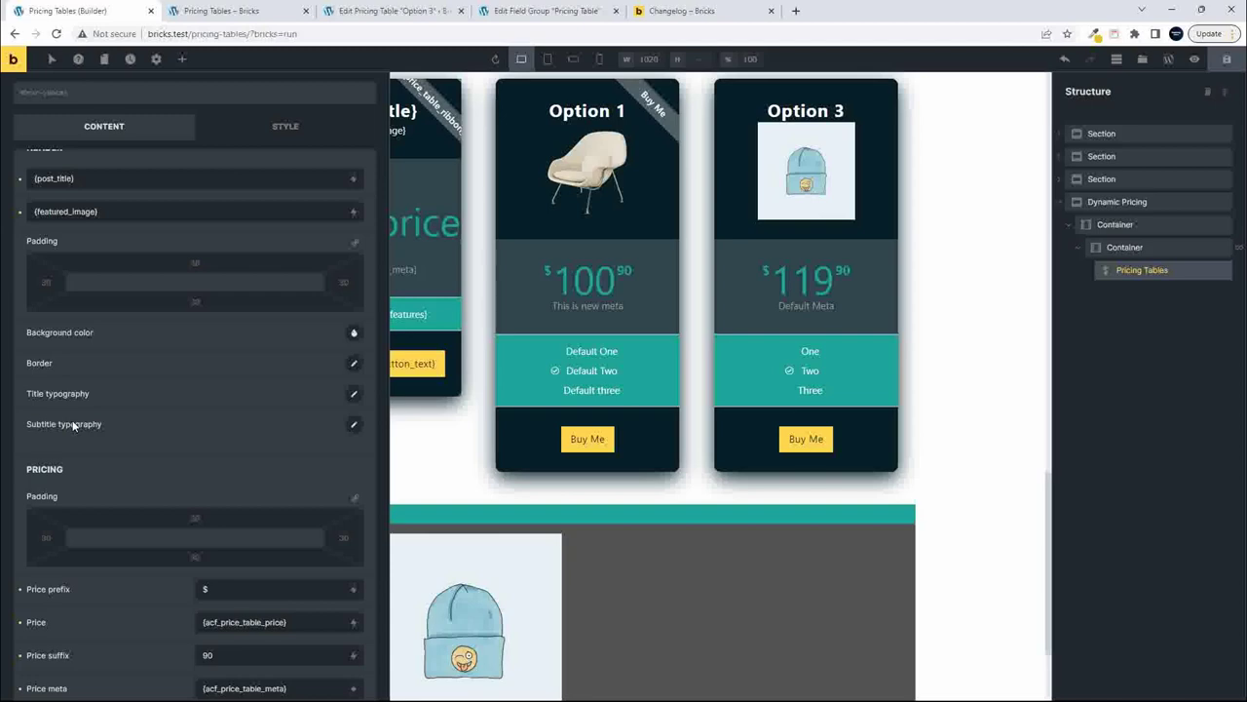
- Back on the front-end page, create an inspector style rule with the selector span.pricing-table-subtitle img
{"action": "left_click", "coordinate": [258, 22]}
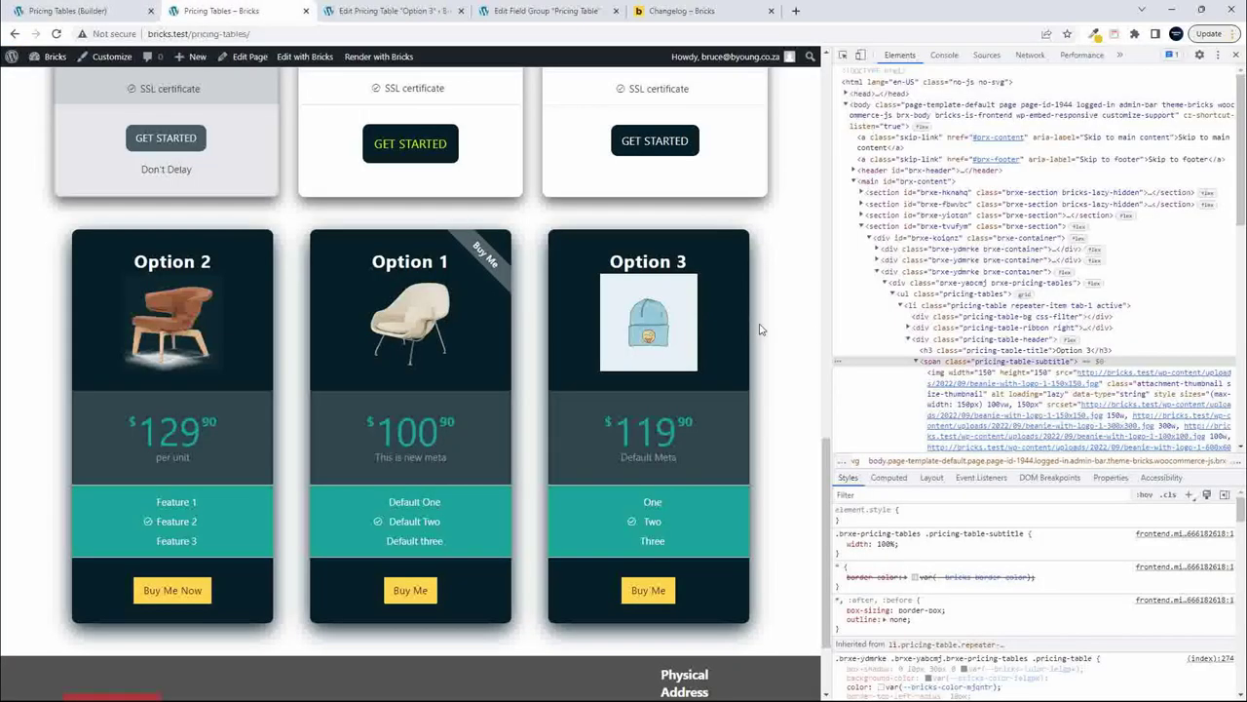
{"action": "mouse_move", "coordinate": [955, 334]}
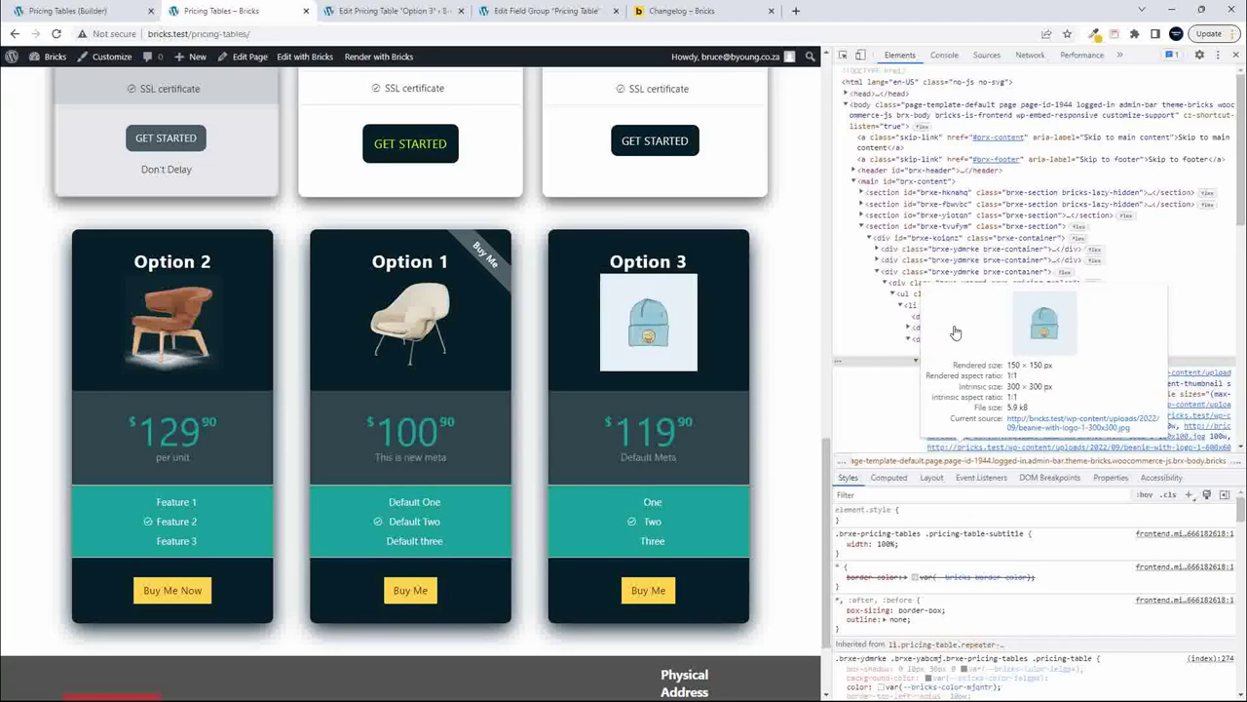
{"action": "left_click", "coordinate": [1189, 495]}
{"action": "left_click", "coordinate": [952, 534]}
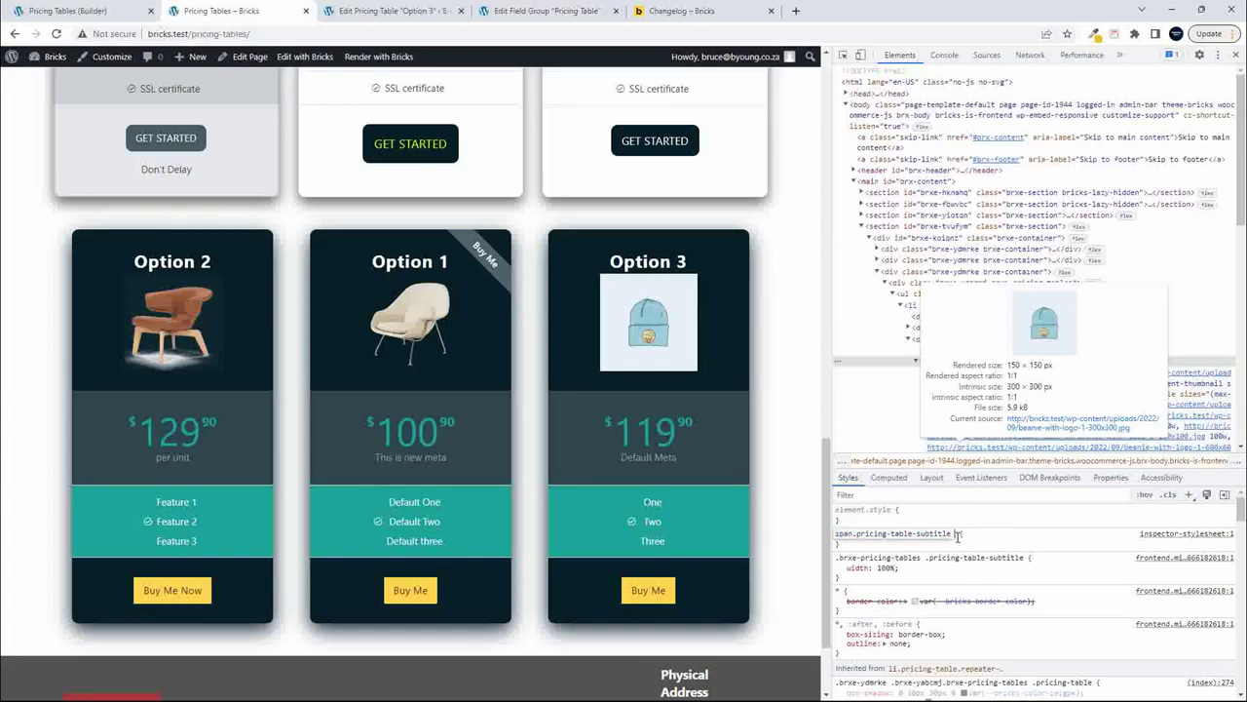
{"action": "type", "text": "img"}
{"action": "key", "text": "Return"}
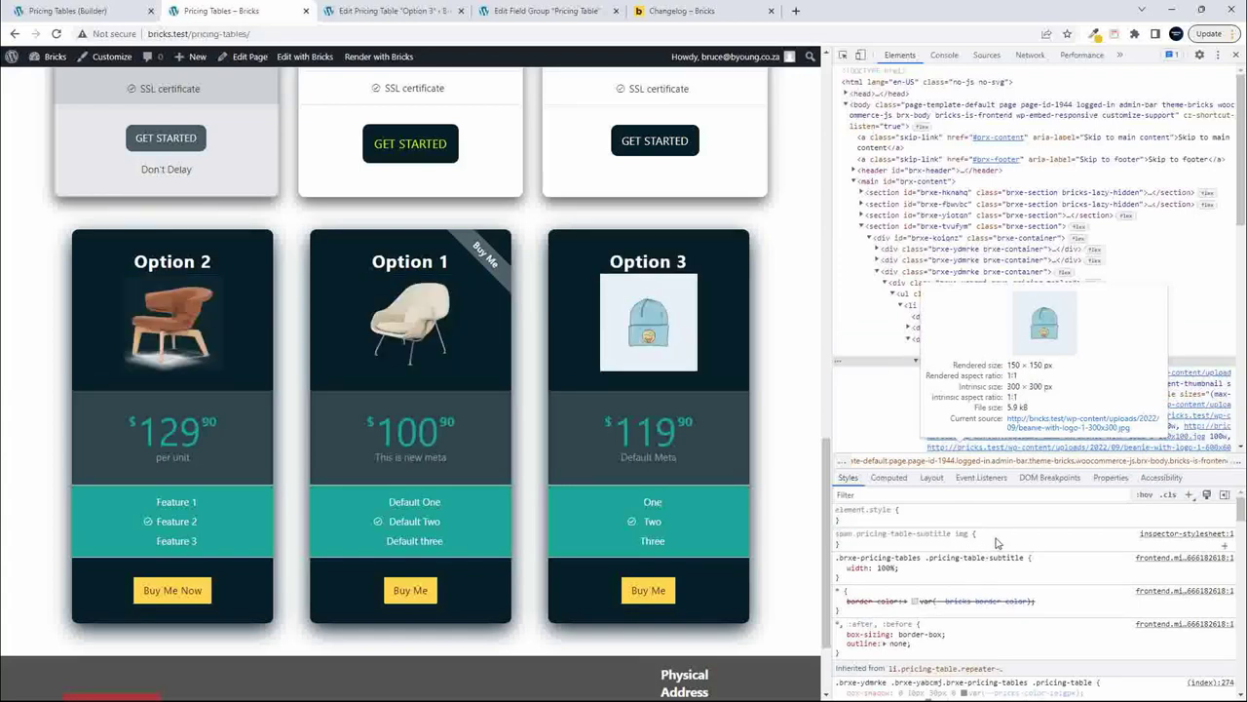
- Set border-radius to 10px in the span.pricing-table-subtitle img rule
{"action": "left_click", "coordinate": [996, 541]}
{"action": "type", "text": "border-radius"}
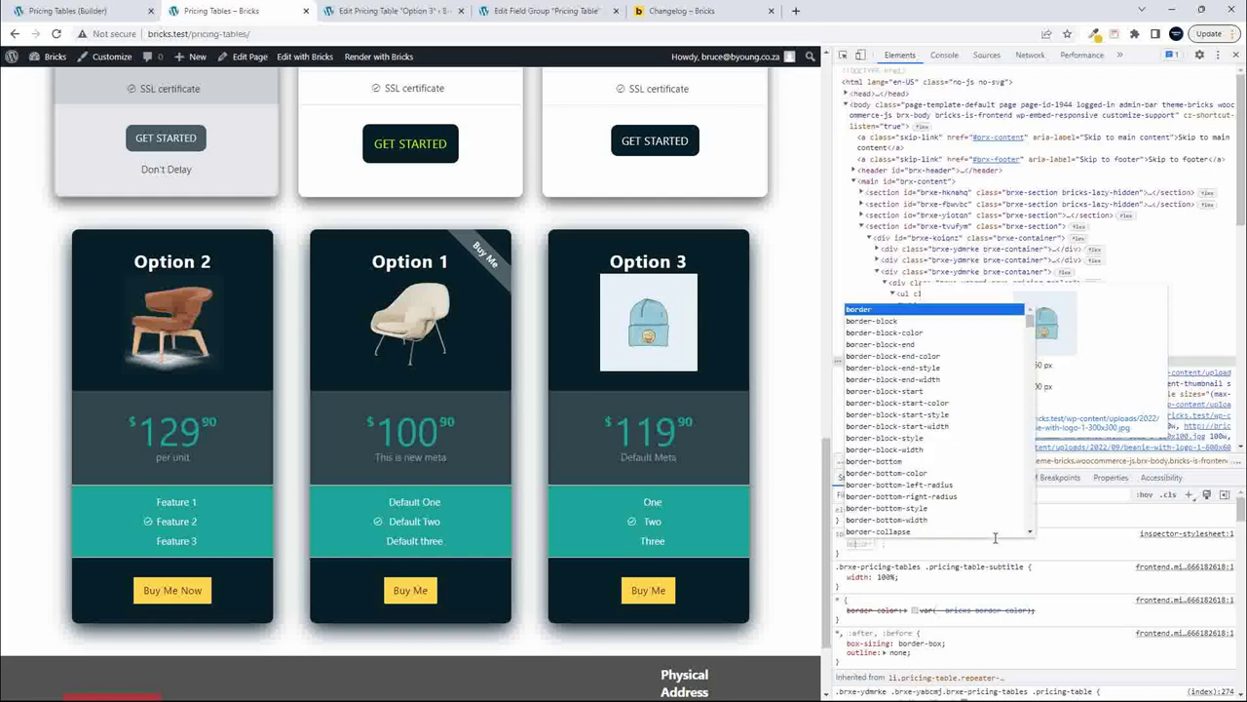
{"action": "key", "text": "Tab"}
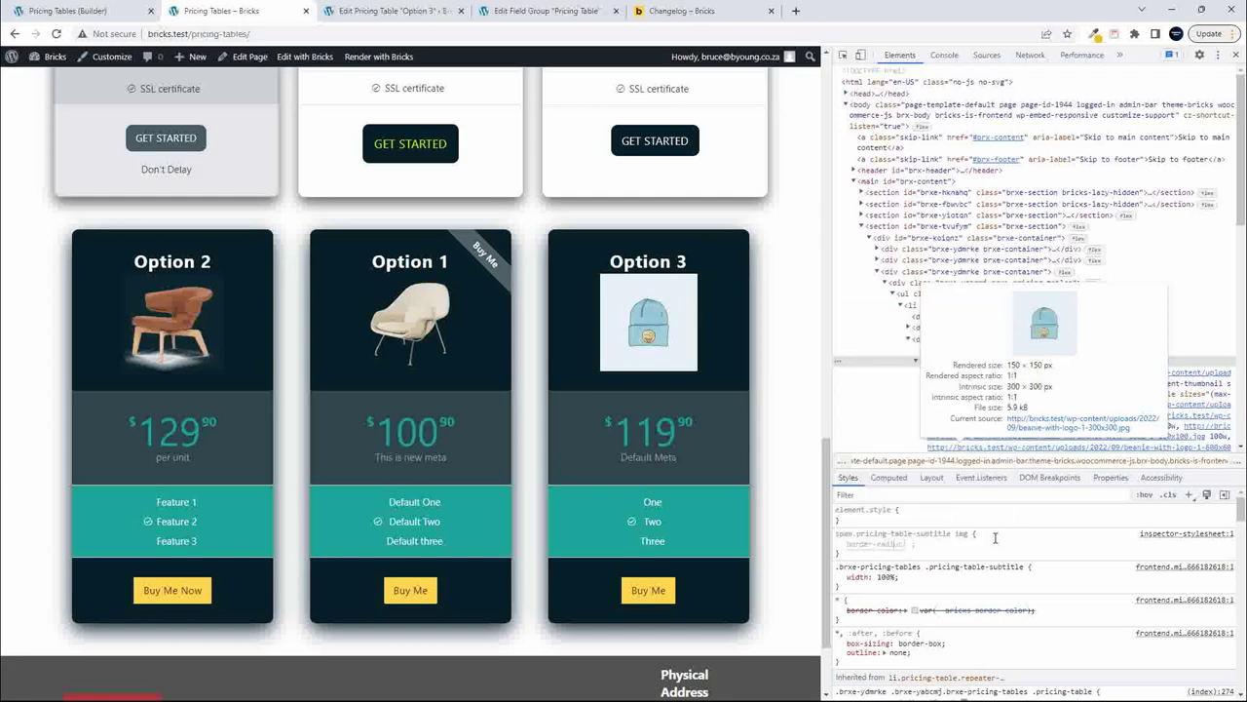
{"action": "type", "text": "10px"}
{"action": "key", "text": "Return"}
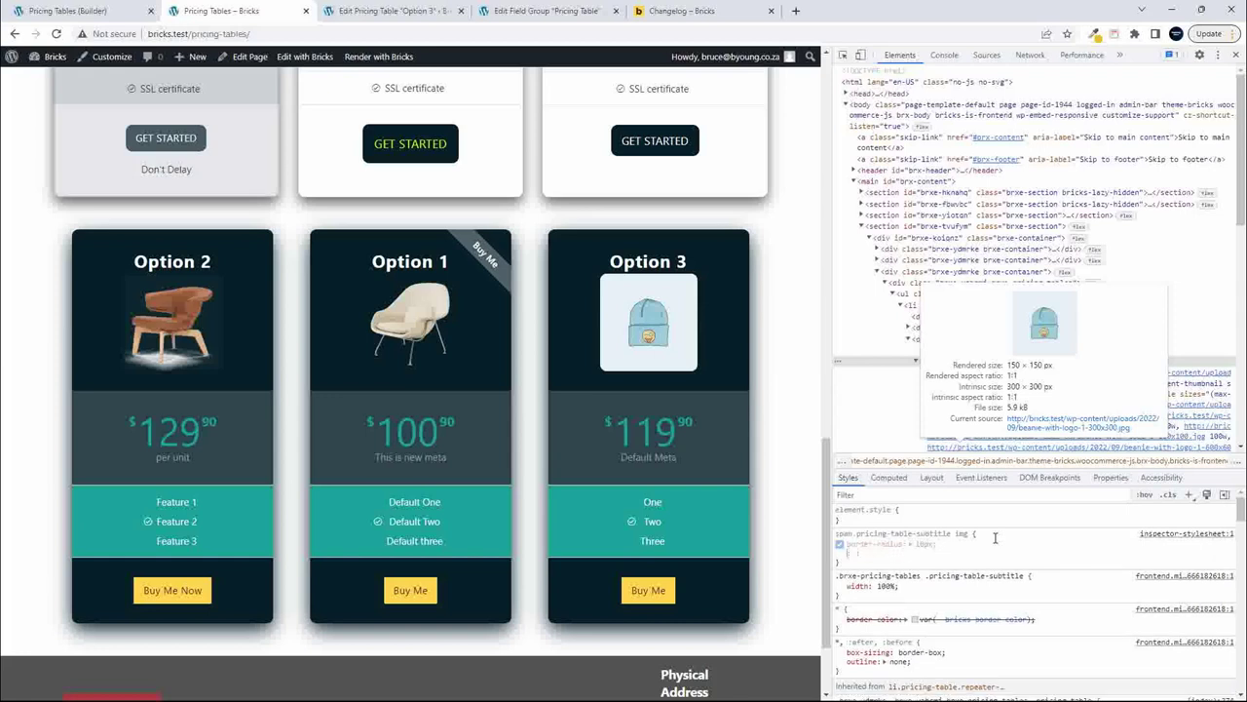
- Add a margin-top of 10px to the span.pricing-table-subtitle img rule
{"action": "type", "text": "margin-top"}
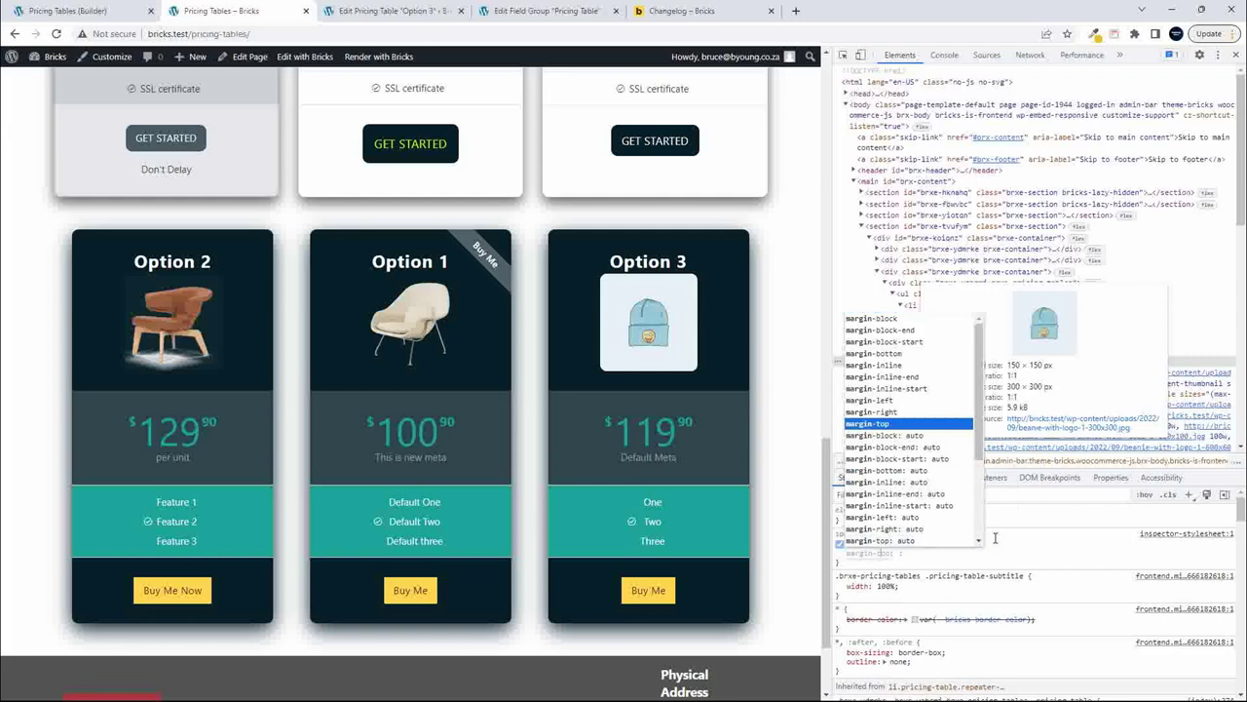
{"action": "key", "text": "Return"}
{"action": "type", "text": "0"}
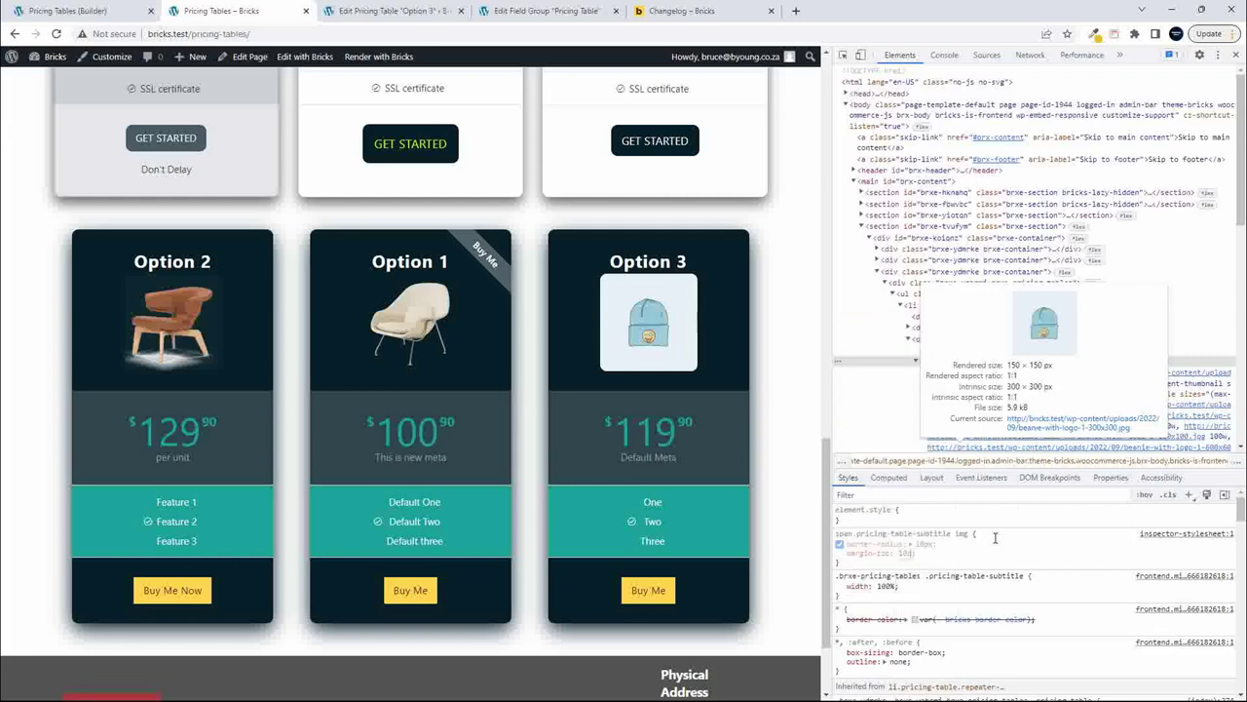
{"action": "type", "text": "px"}
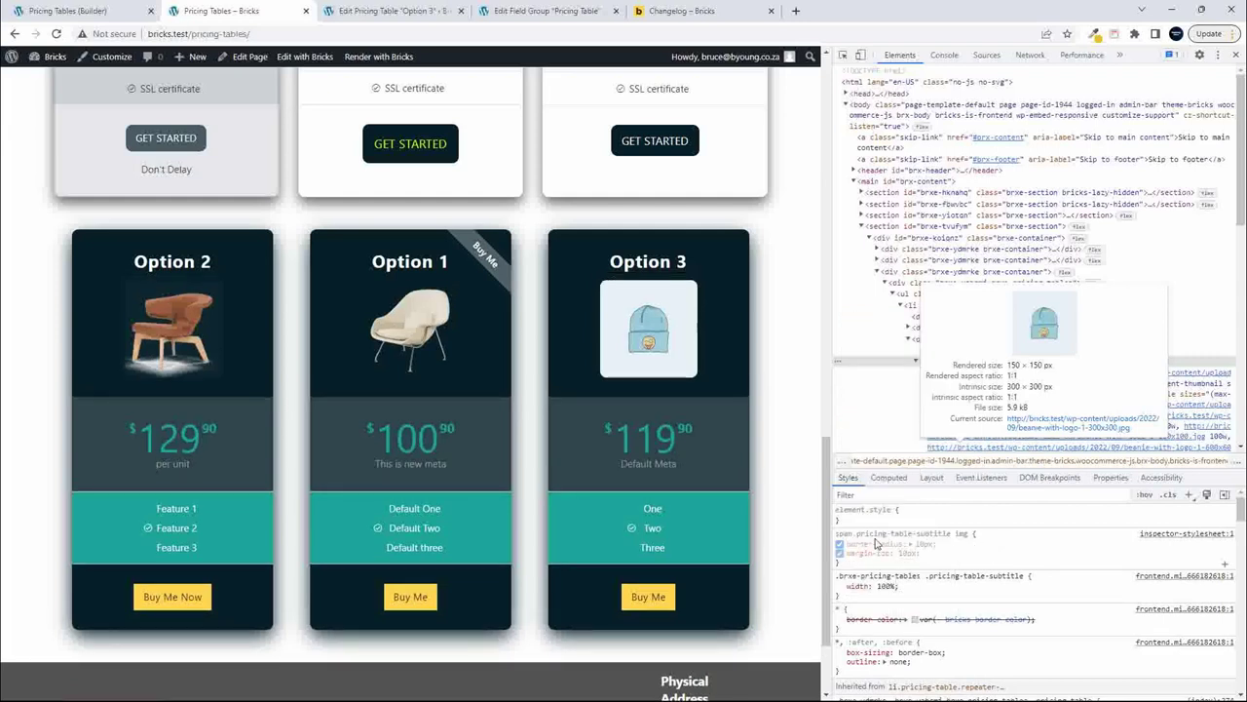
- Copy the span.pricing-table-subtitle img rule into the Customizer's Additional CSS after the ul.pricing-tables rule, publish it, and check the page without the developer tools
{"action": "left_click_drag", "start_coordinate": [832, 533], "coordinate": [870, 566]}
{"action": "key", "text": "ctrl+c"}
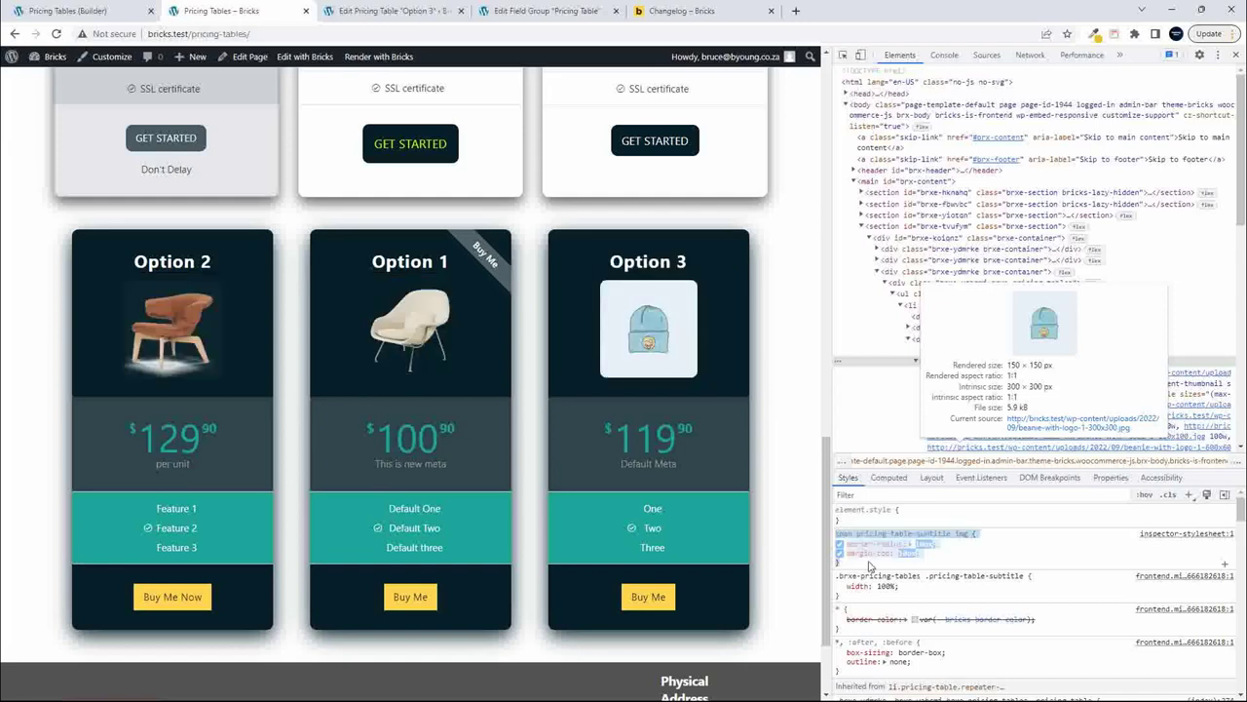
{"action": "left_click", "coordinate": [120, 60]}
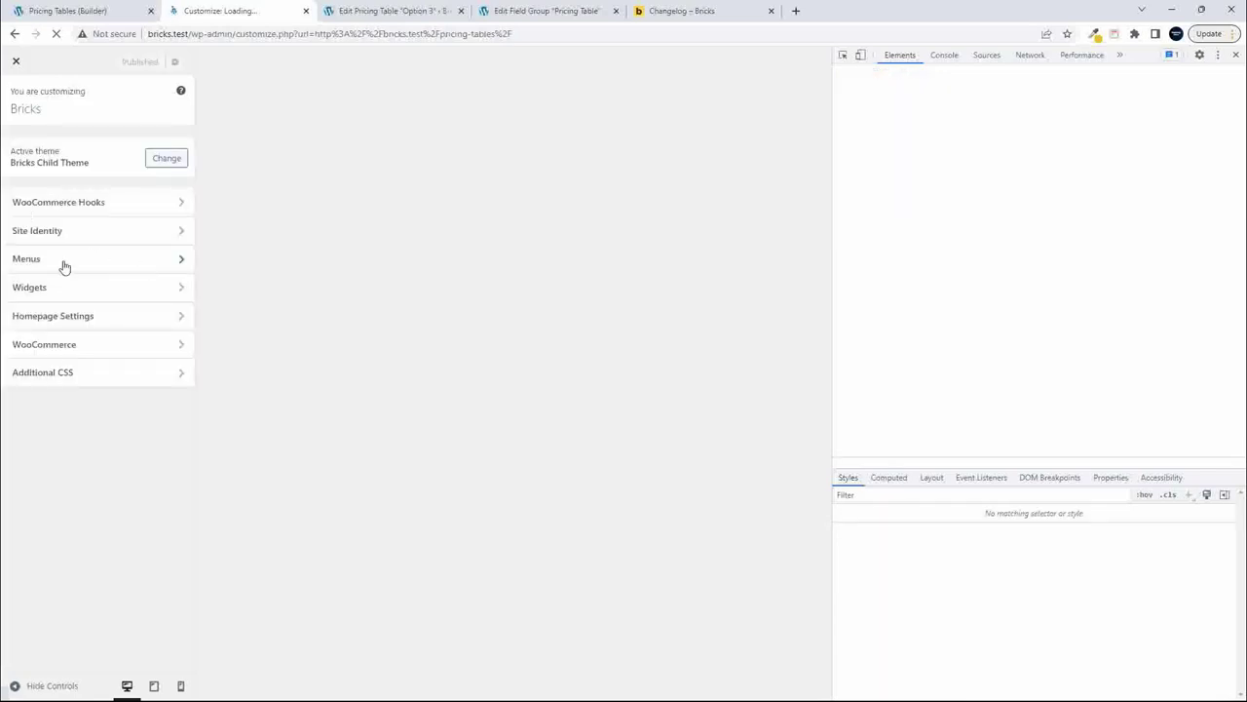
{"action": "left_click", "coordinate": [56, 379]}
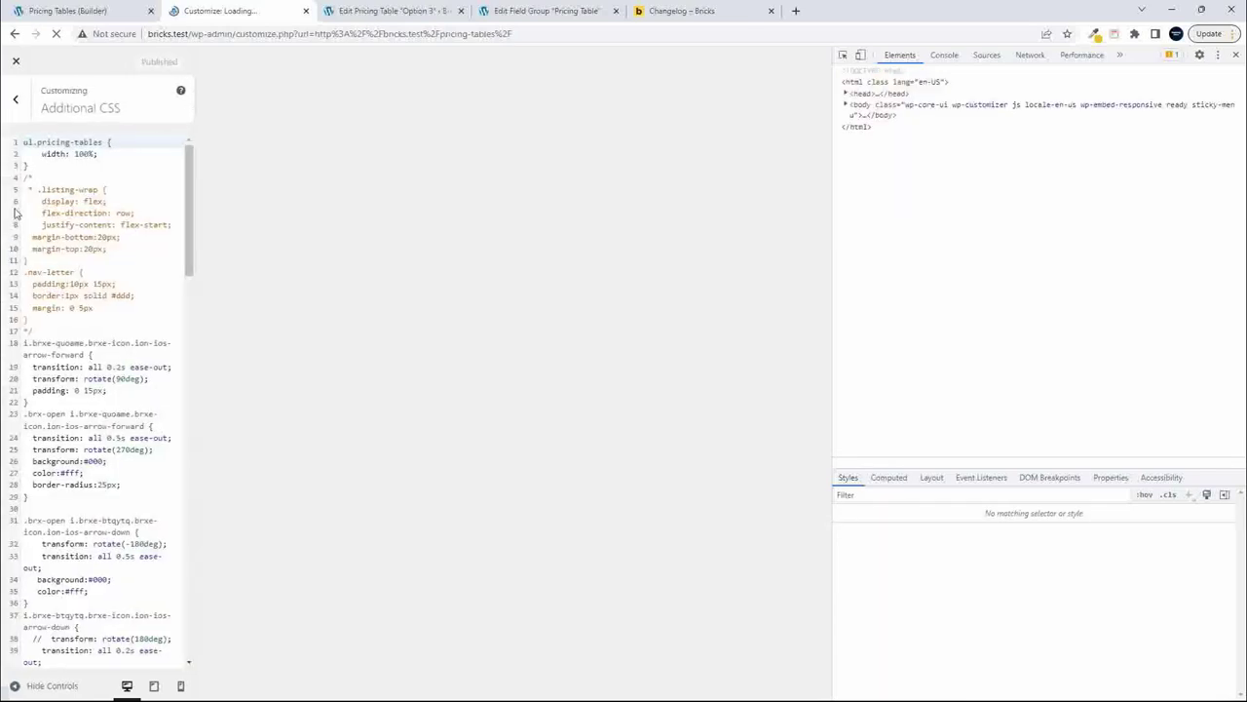
{"action": "left_click", "coordinate": [45, 167]}
{"action": "key", "text": "ctrl+v"}
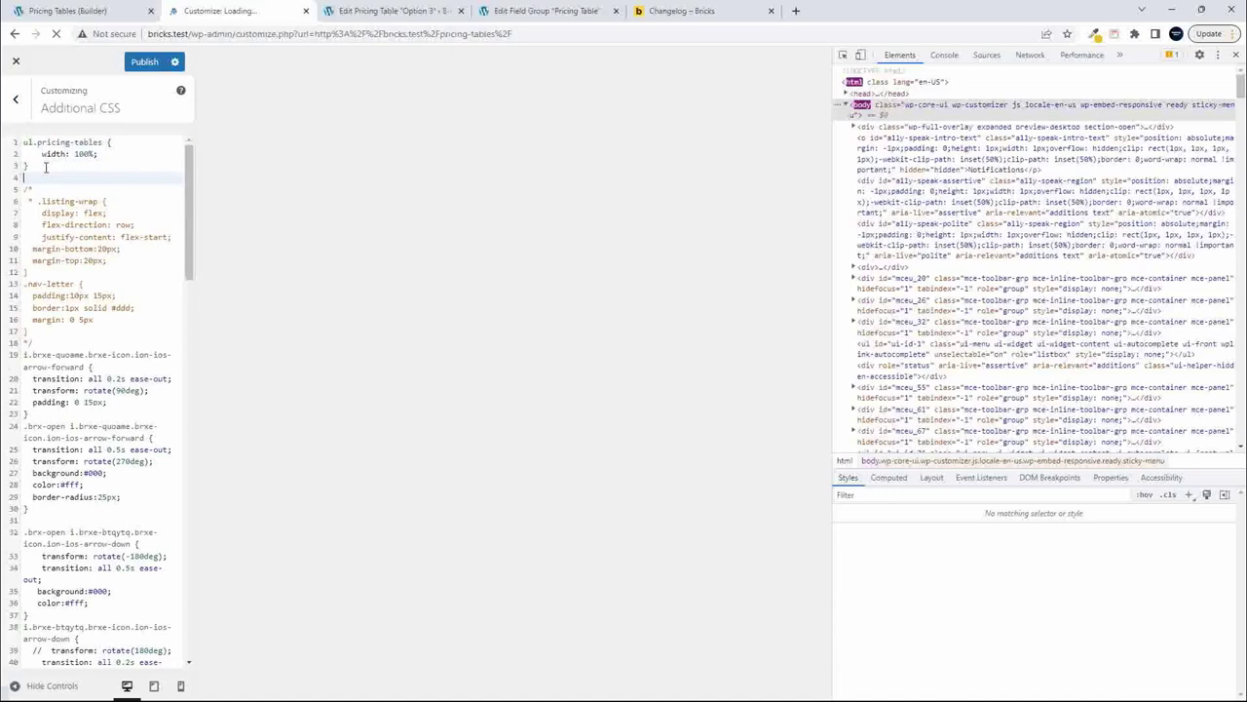
{"action": "left_click", "coordinate": [144, 63]}
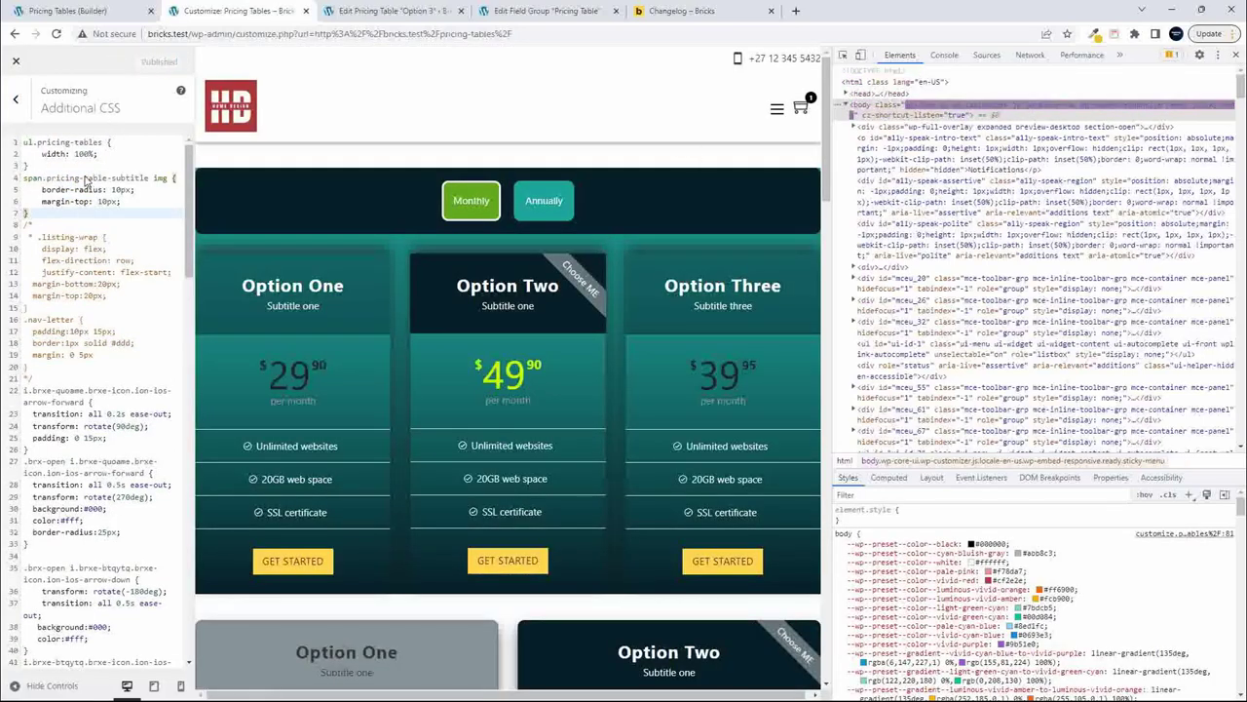
{"action": "key", "text": "F12"}
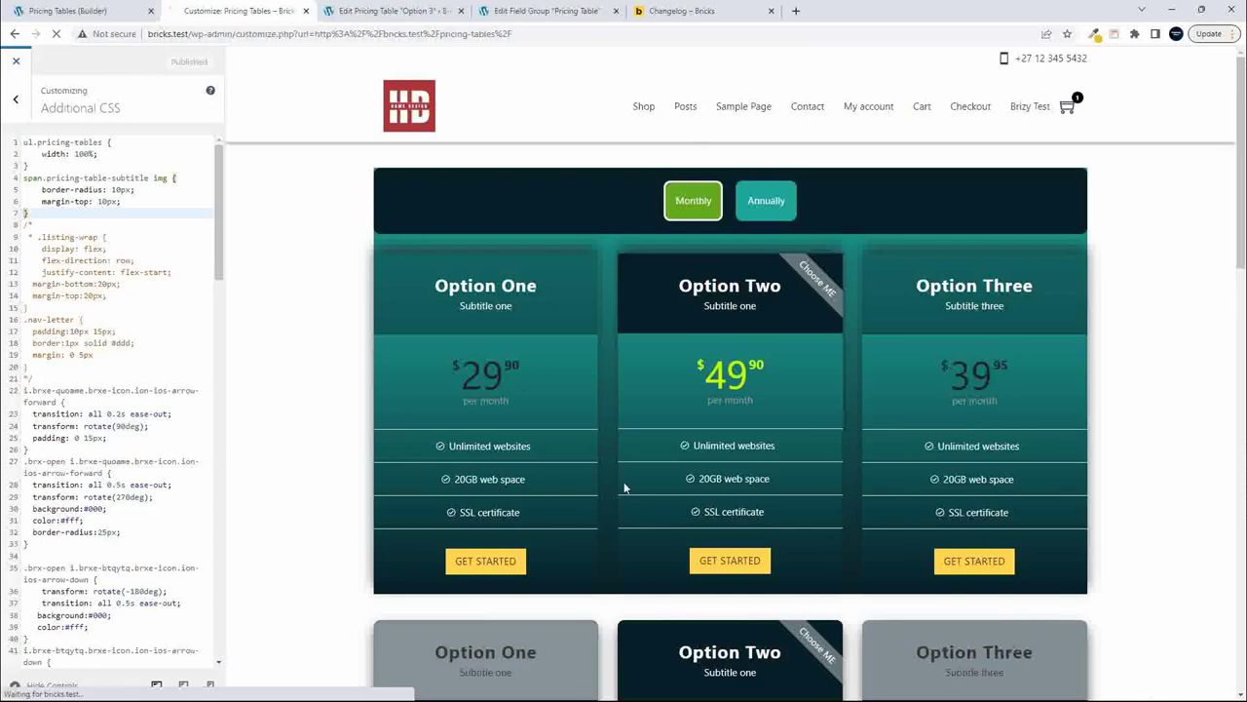
{"action": "scroll", "coordinate": [623, 482], "scroll_direction": "down", "scroll_amount": 7}
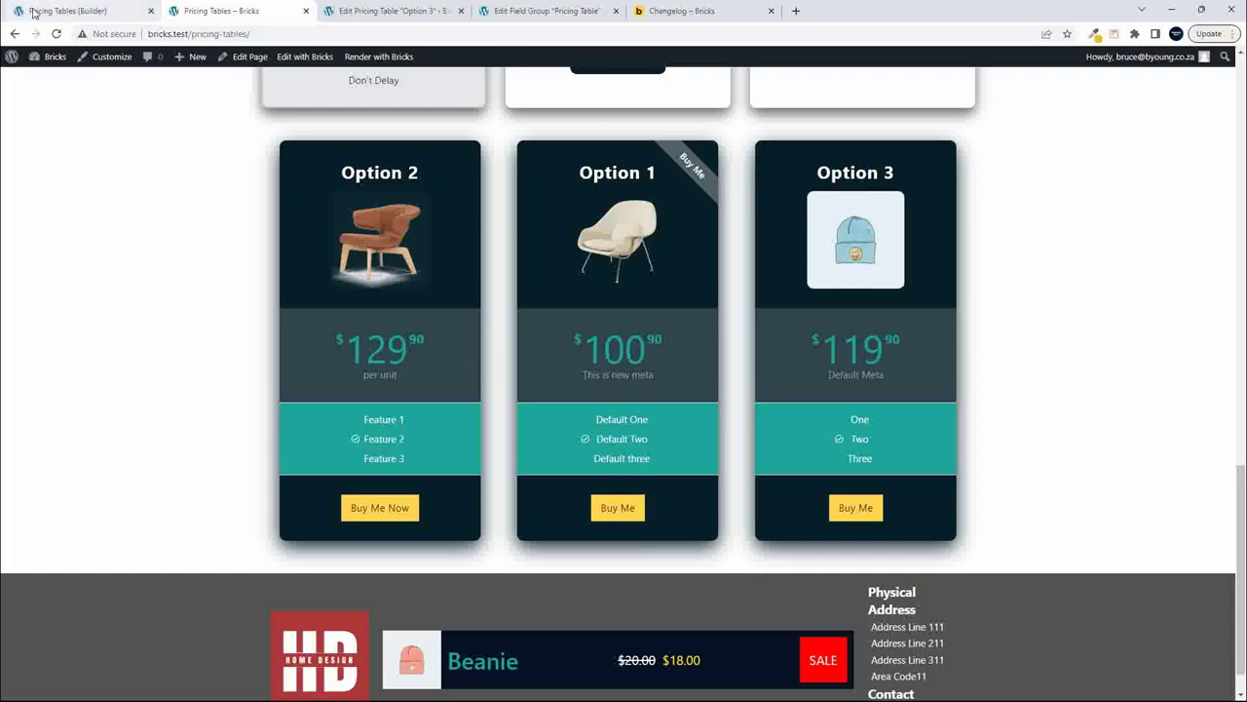
- Back in the Bricks builder, add a new section below Dynamic Pricing and place a Pricing Tables element in its container
{"action": "left_click", "coordinate": [73, 13]}
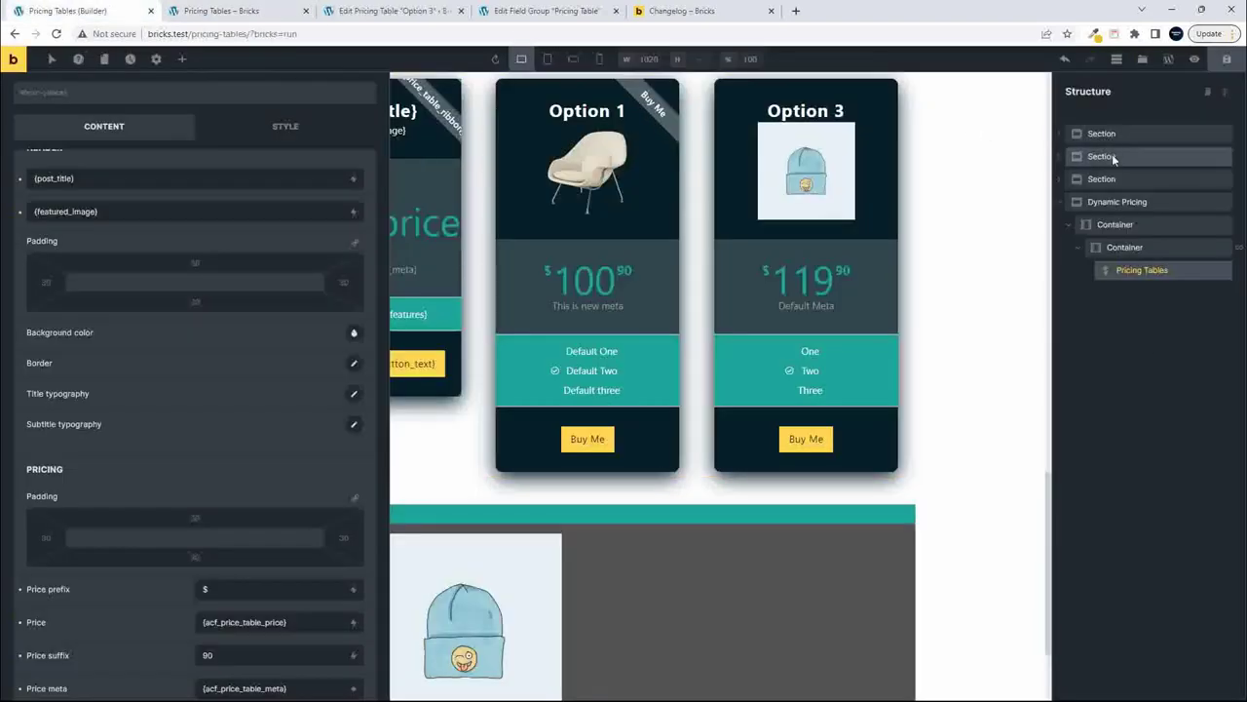
{"action": "left_click", "coordinate": [187, 59]}
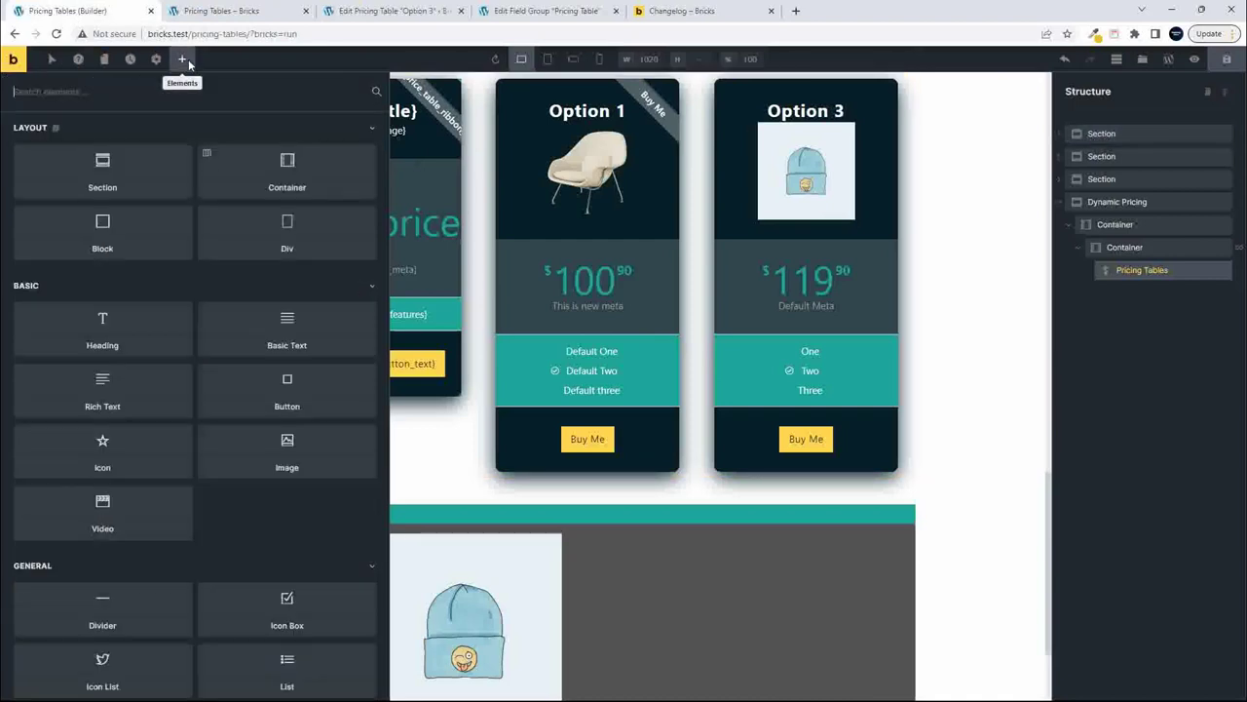
{"action": "left_click", "coordinate": [135, 168]}
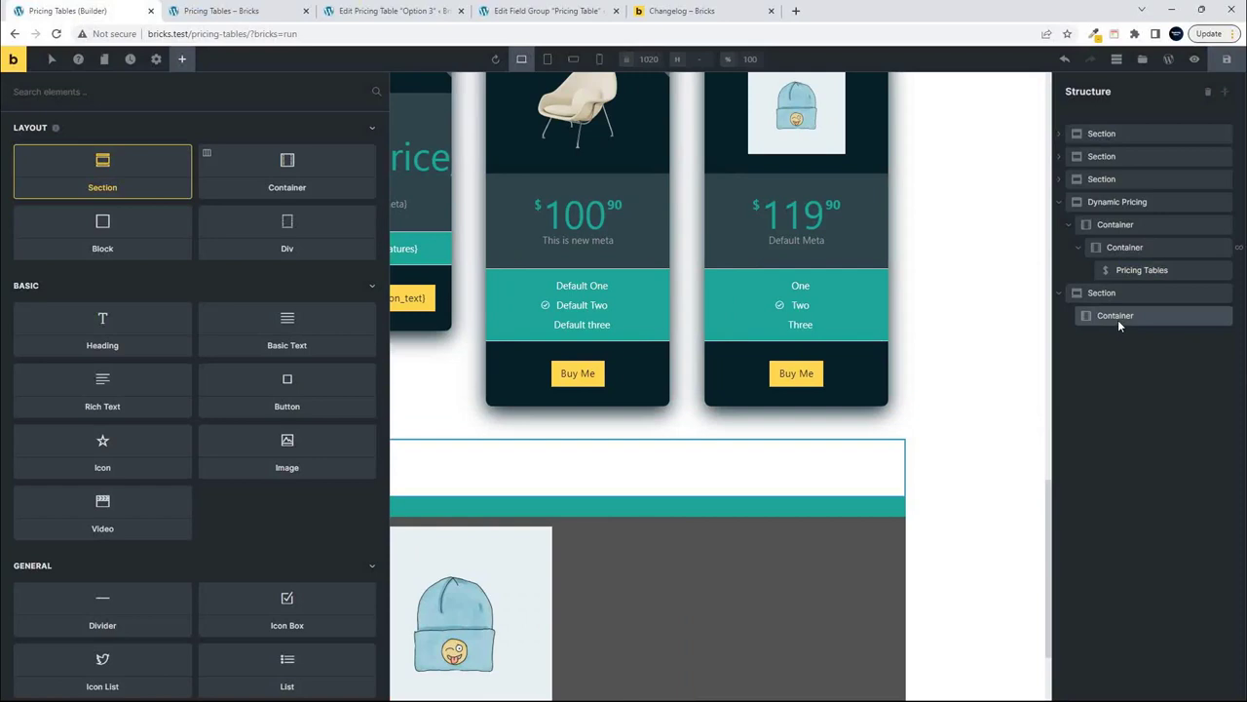
{"action": "left_click", "coordinate": [1117, 318]}
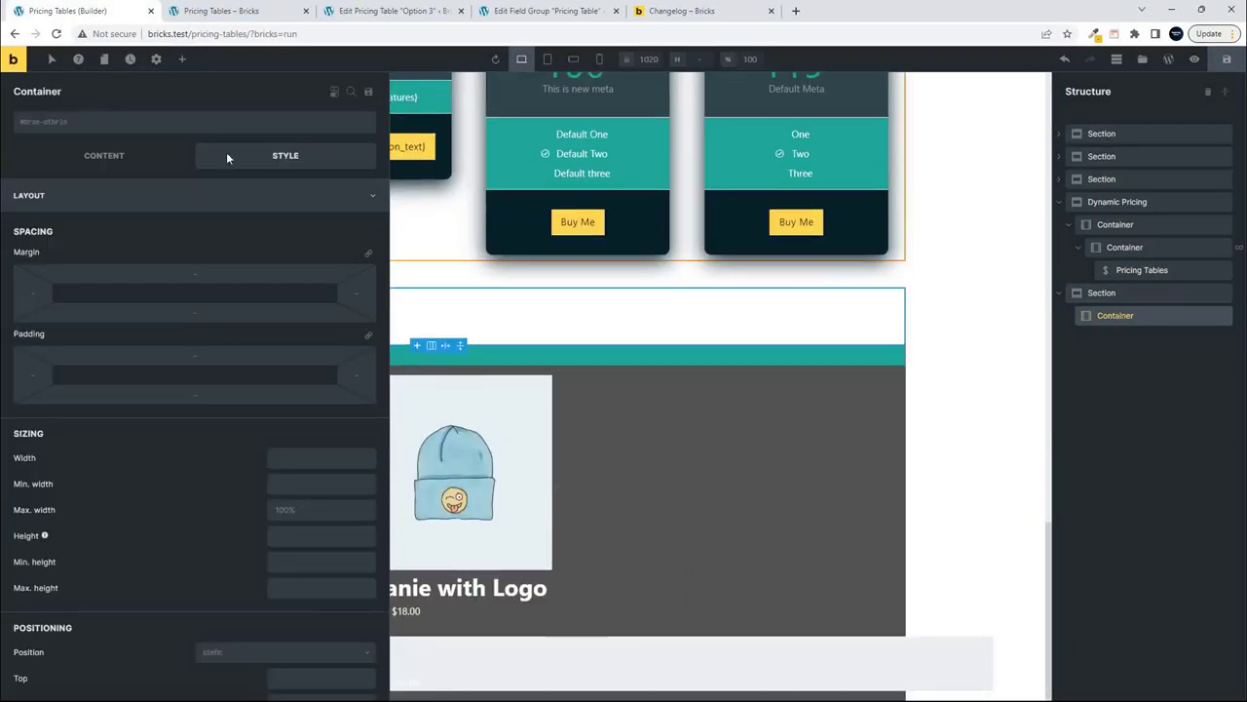
{"action": "left_click", "coordinate": [182, 60]}
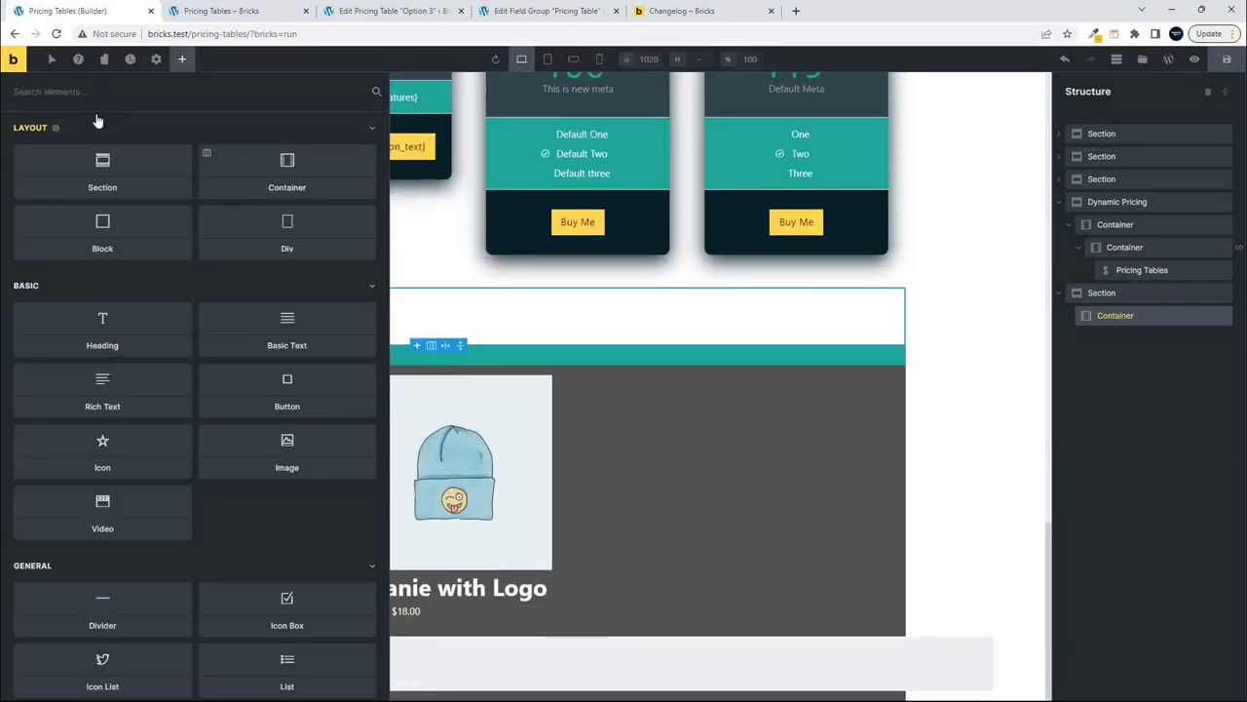
{"action": "type", "text": "pricing"}
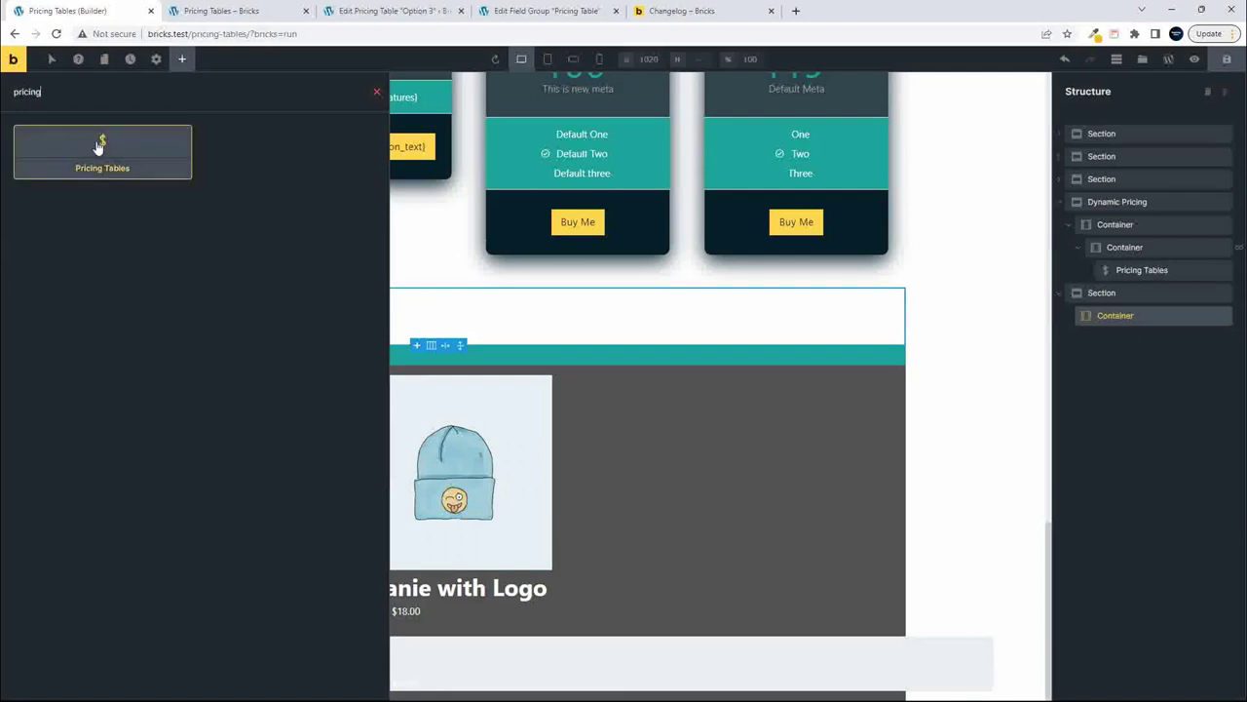
{"action": "left_click_drag", "start_coordinate": [61, 141], "coordinate": [1121, 331]}
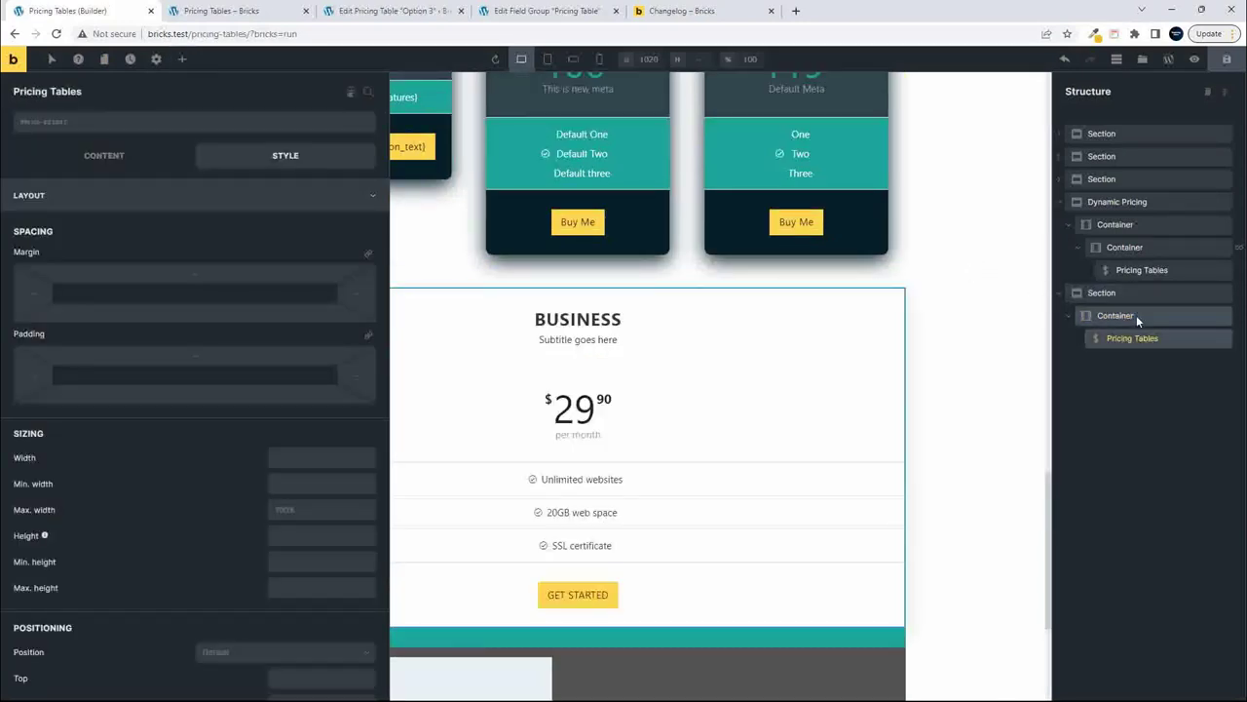
- Enable the query loop on the new section's container and set its post type to Pricing Tables
{"action": "left_click", "coordinate": [1135, 315]}
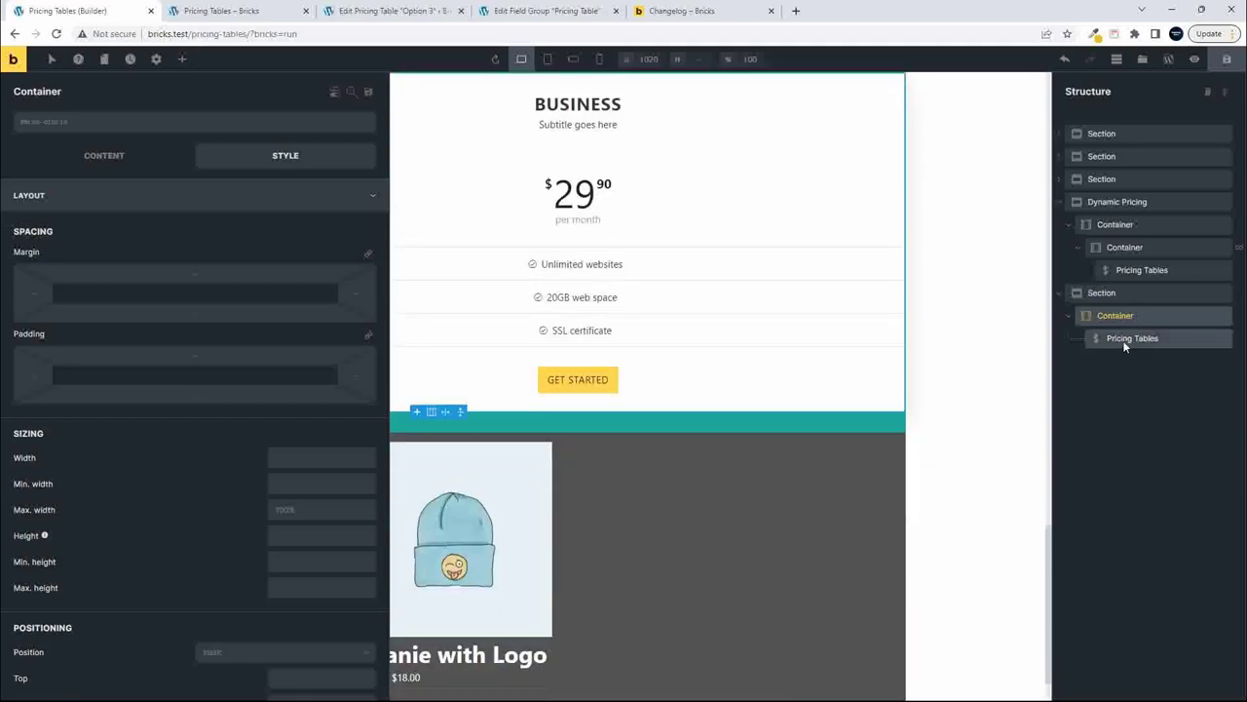
{"action": "left_click", "coordinate": [1121, 339]}
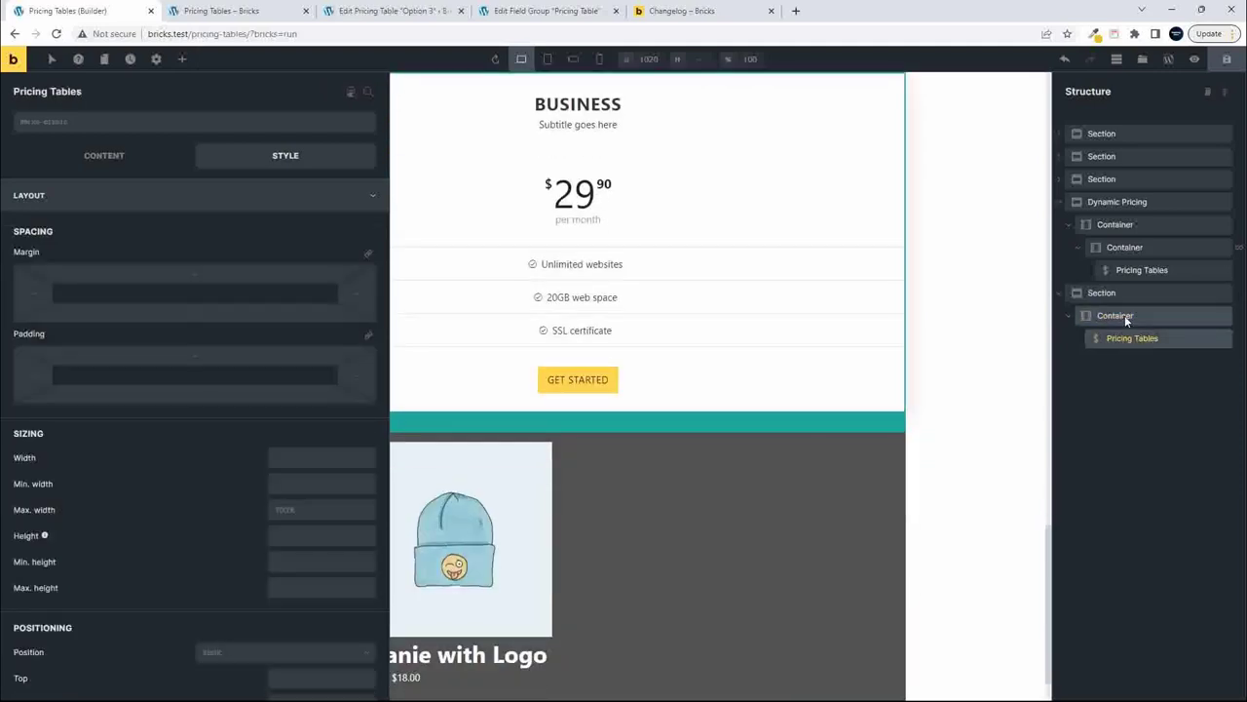
{"action": "left_click", "coordinate": [1124, 315]}
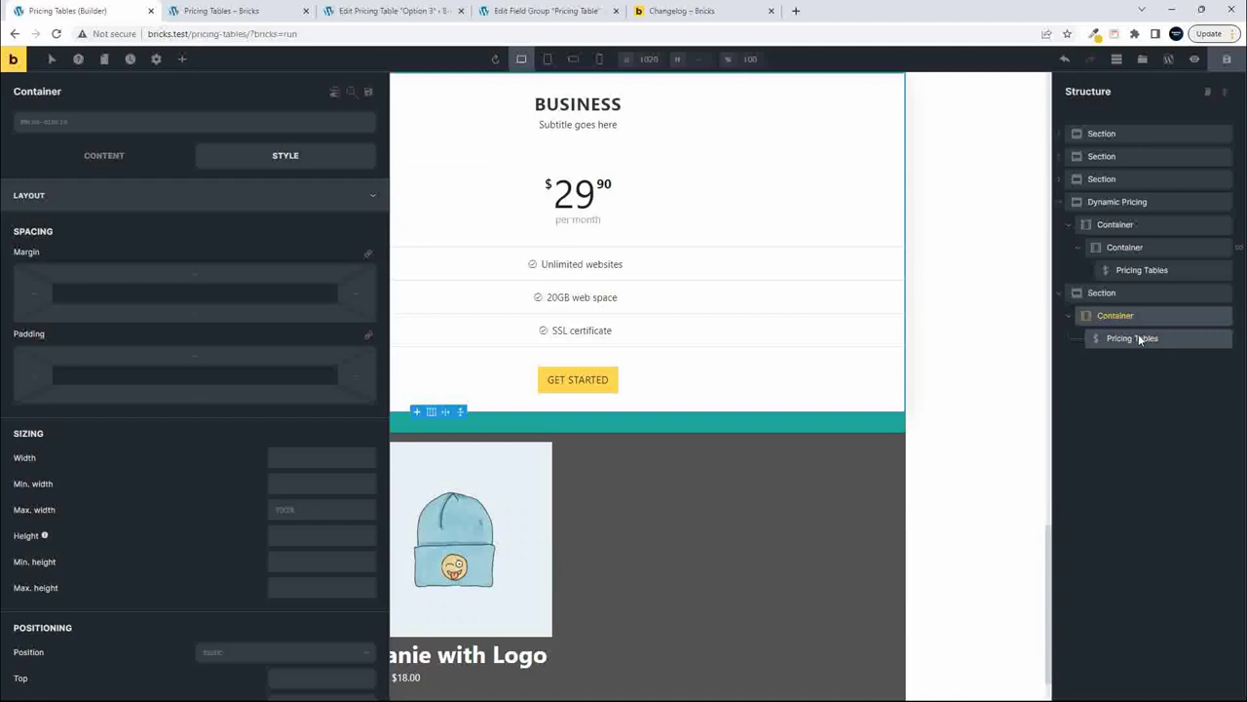
{"action": "left_click", "coordinate": [104, 156]}
{"action": "left_click", "coordinate": [363, 192]}
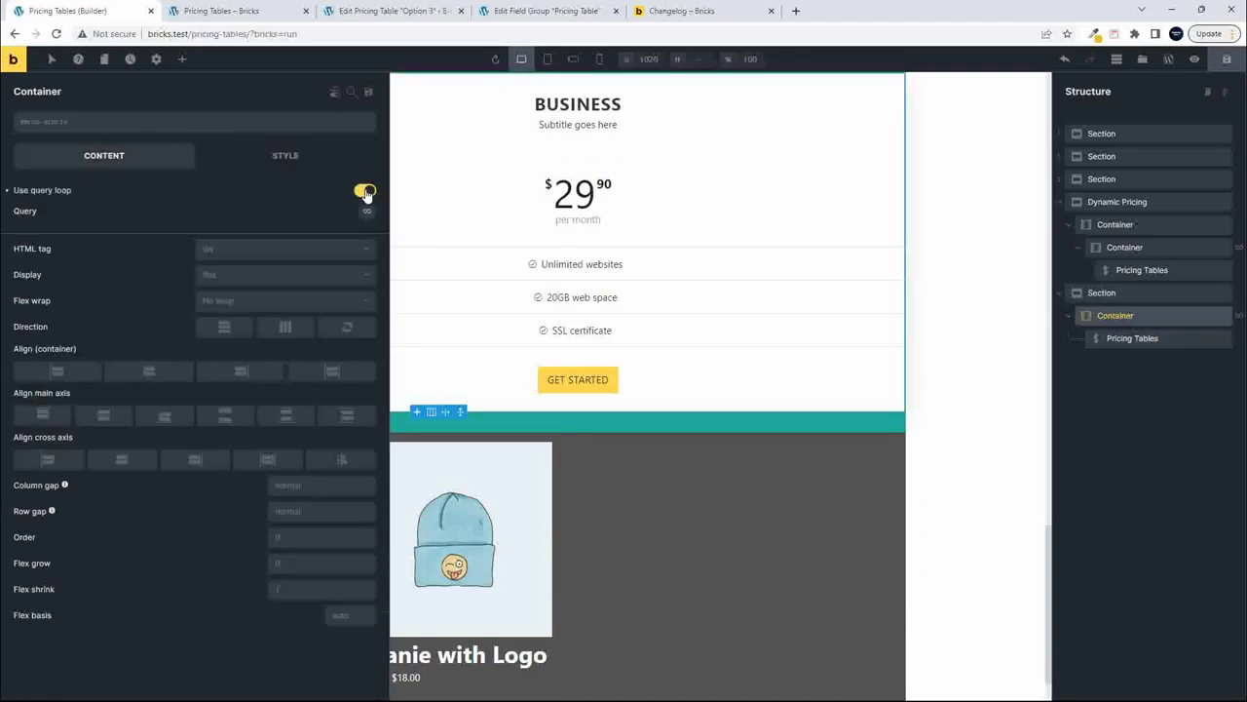
{"action": "left_click", "coordinate": [367, 213]}
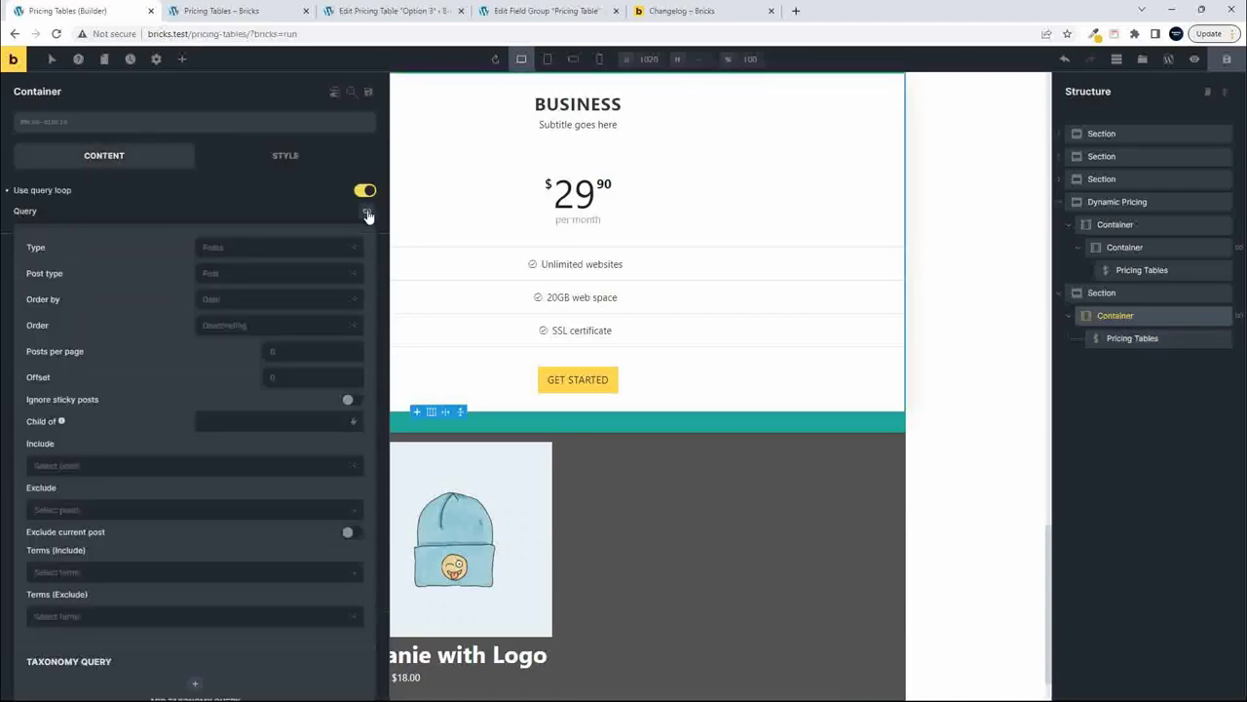
{"action": "left_click", "coordinate": [217, 274]}
{"action": "left_click", "coordinate": [247, 399]}
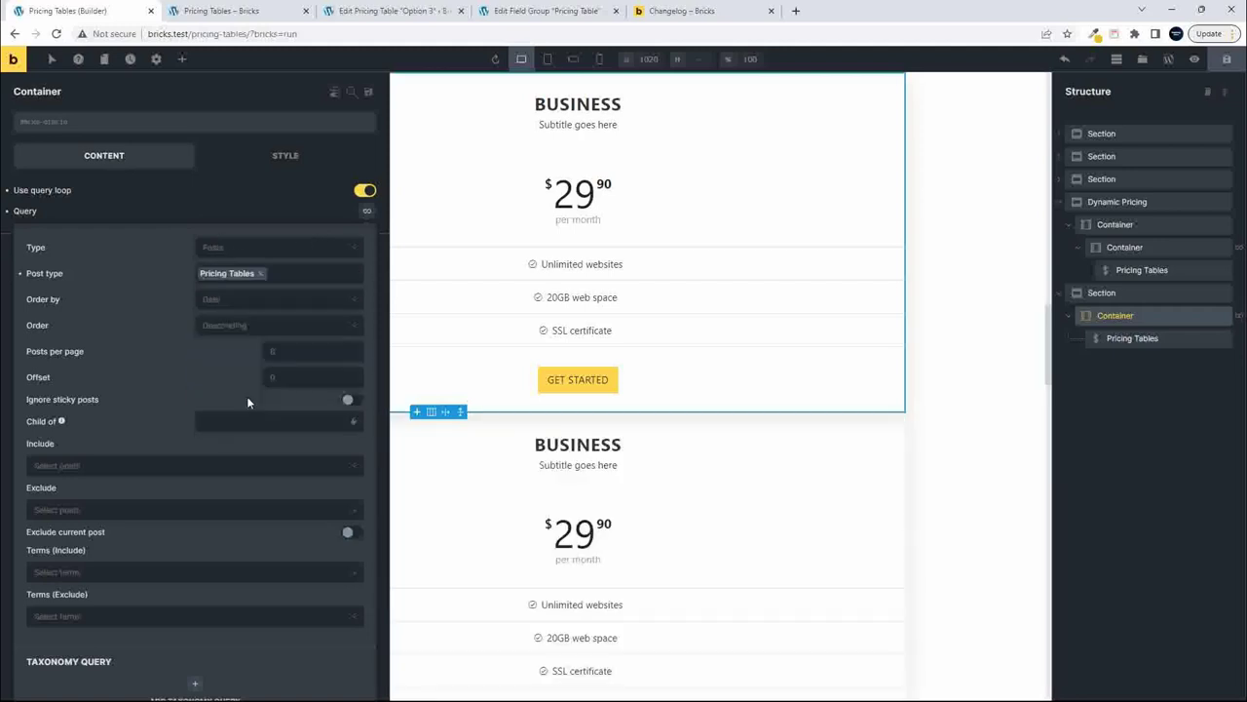
- Limit the container's query to 3 posts per page and save the page
{"action": "left_click", "coordinate": [284, 351]}
{"action": "type", "text": "3"}
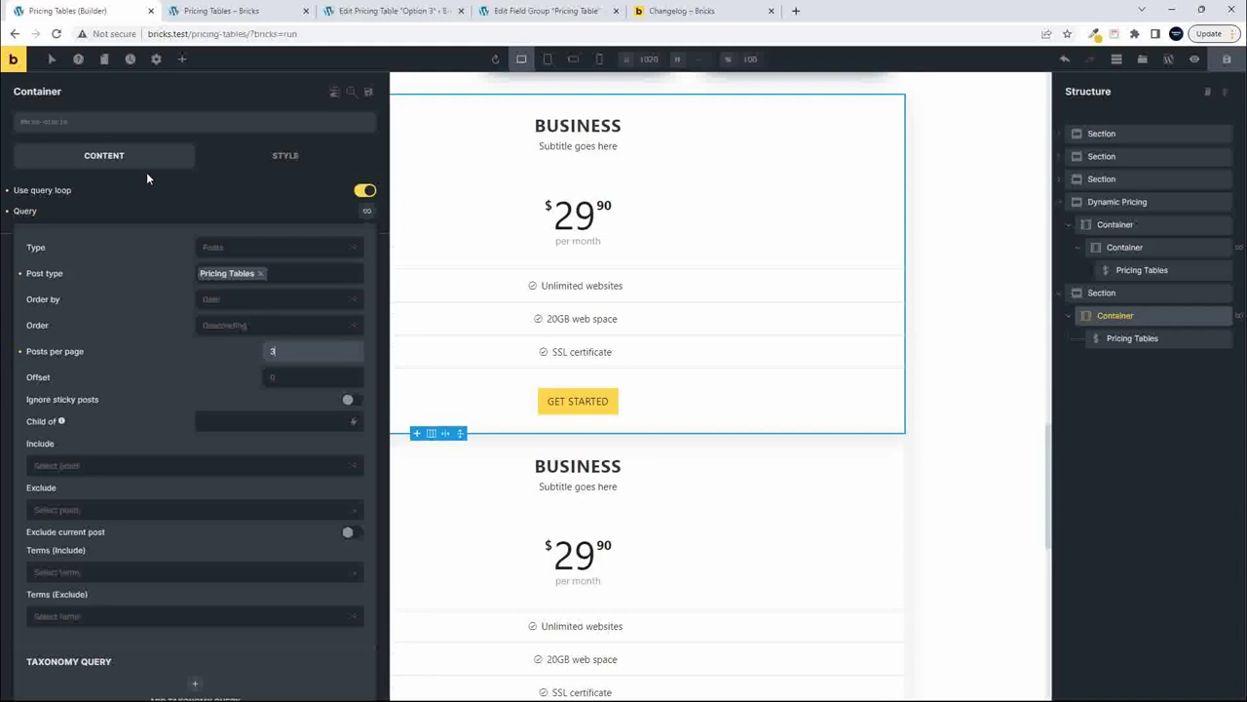
{"action": "left_click", "coordinate": [121, 211]}
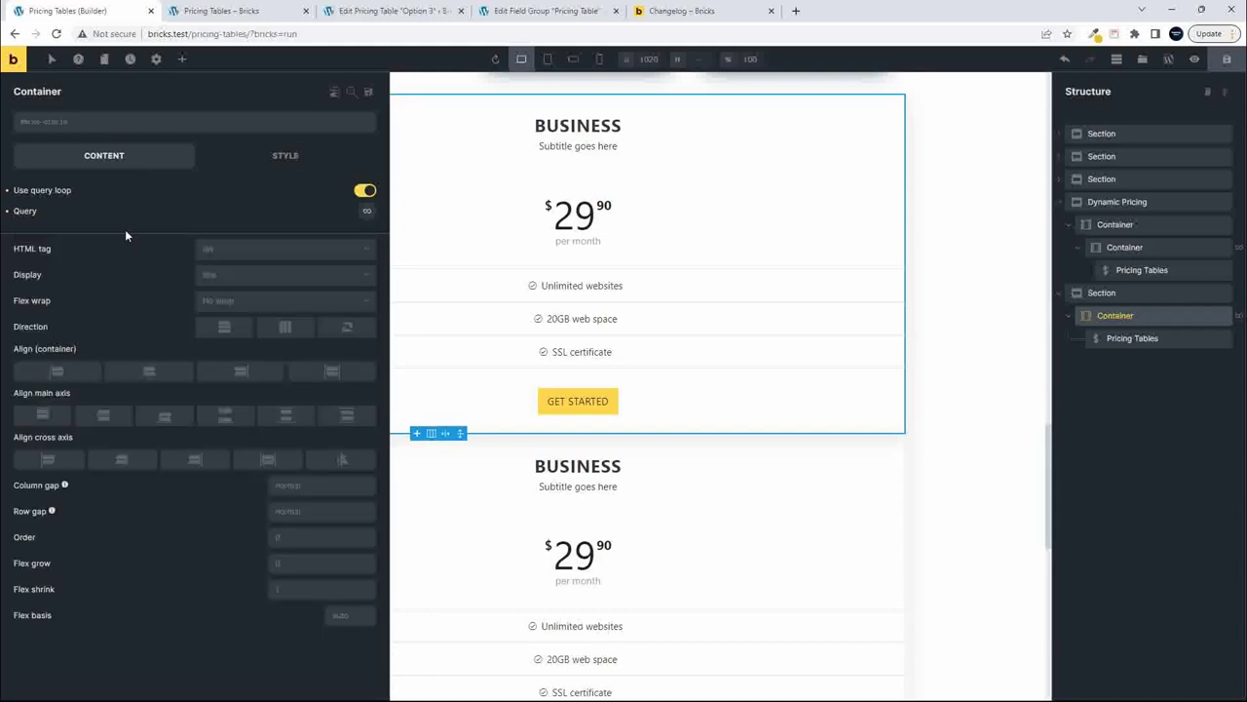
{"action": "left_click", "coordinate": [1219, 61]}
- Reload the front-end page and examine how the looped tables in the new section are laid out
{"action": "left_click", "coordinate": [224, 10]}
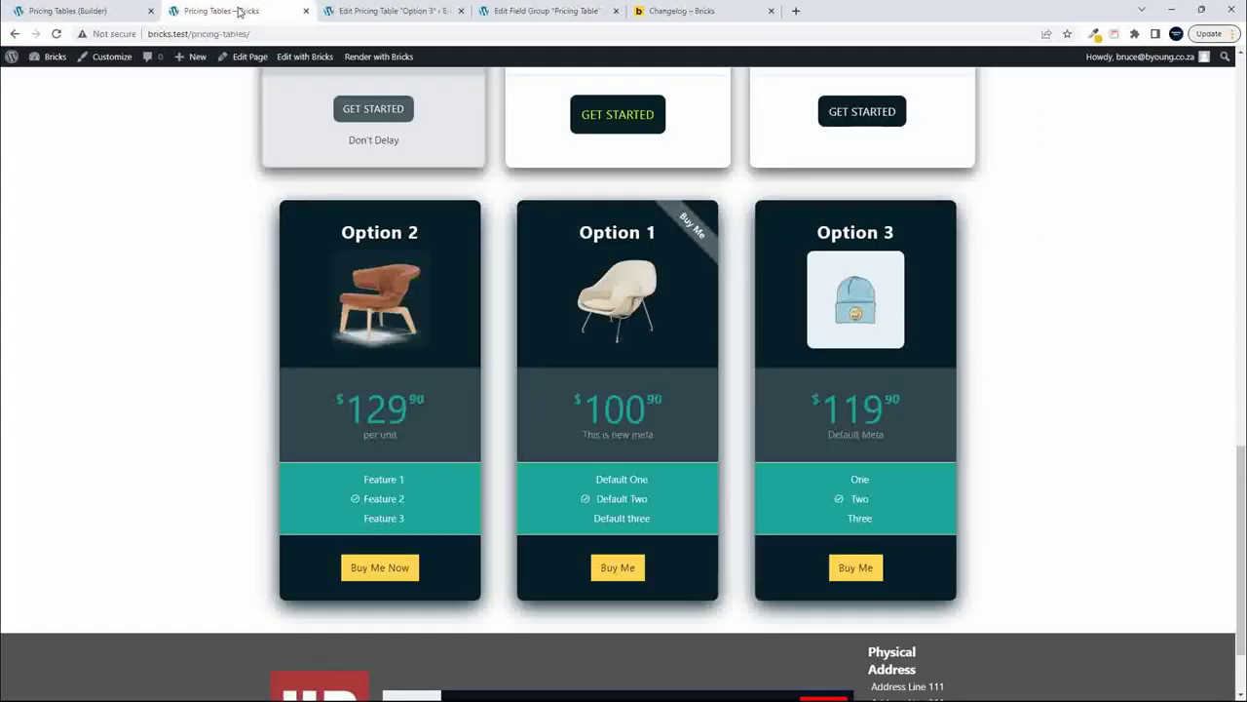
{"action": "left_click", "coordinate": [56, 34]}
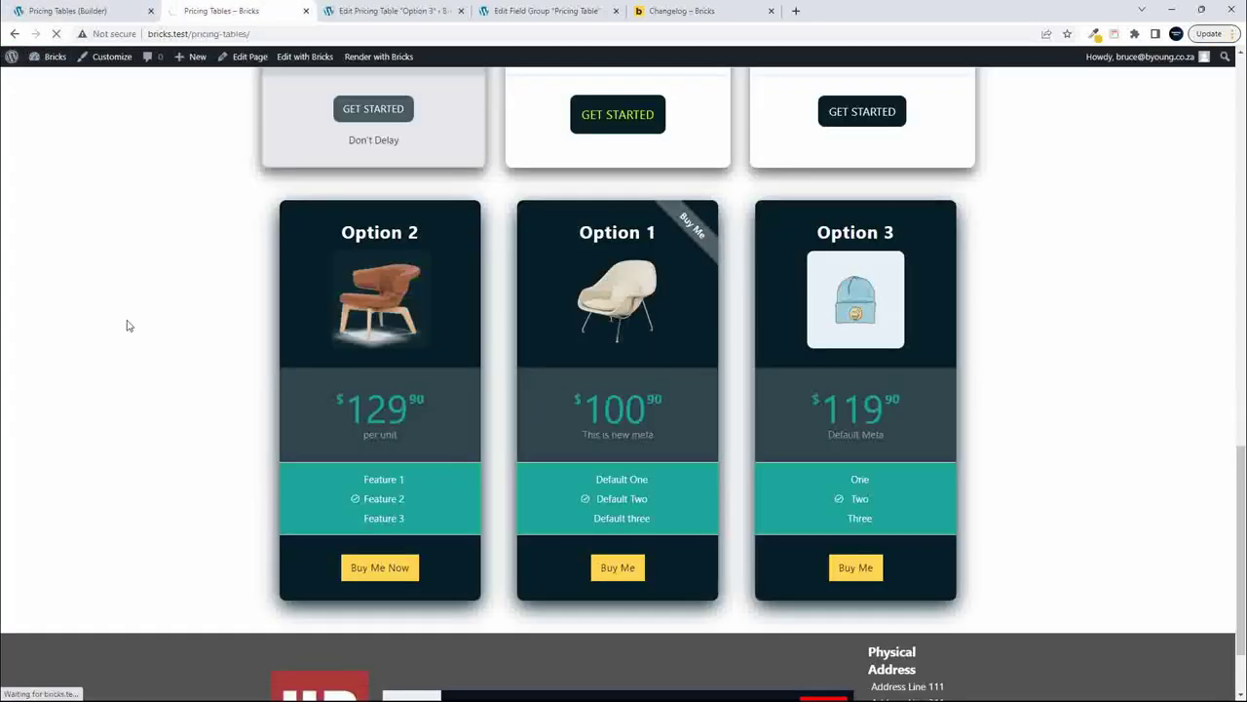
{"action": "scroll", "coordinate": [127, 326], "scroll_direction": "down", "scroll_amount": 5}
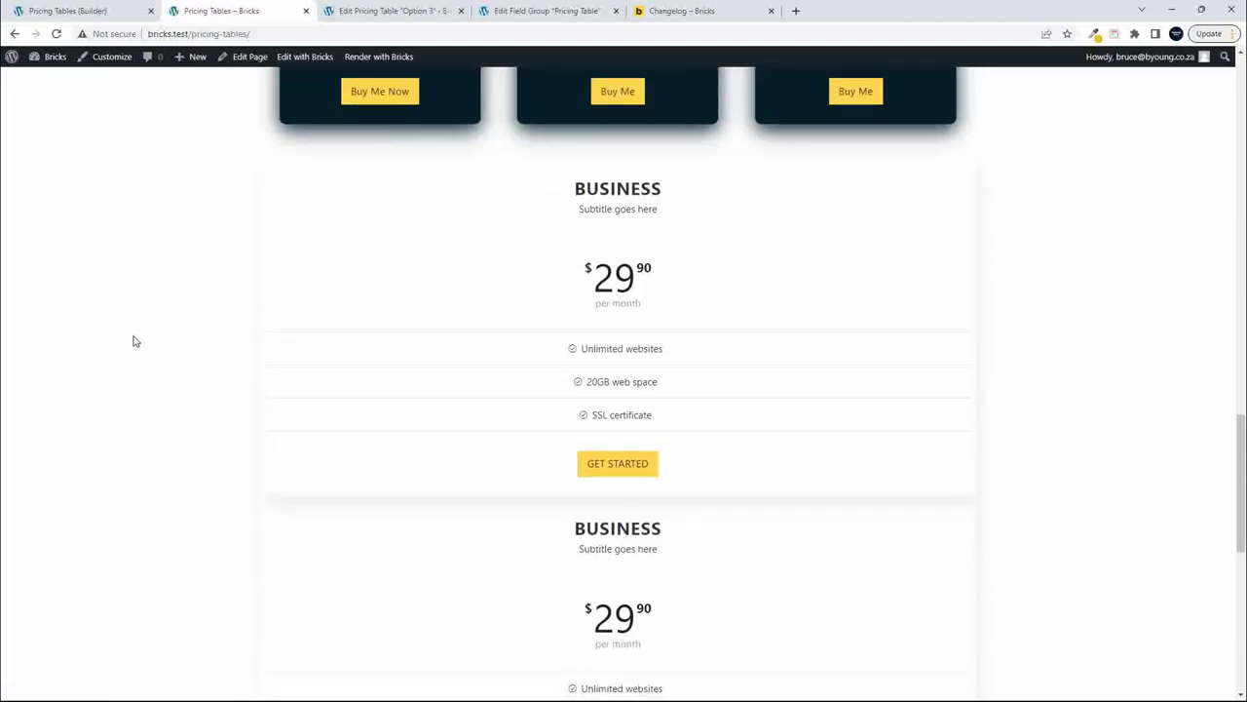
{"action": "scroll", "coordinate": [136, 341], "scroll_direction": "down", "scroll_amount": 3}
{"action": "scroll", "coordinate": [136, 341], "scroll_direction": "up", "scroll_amount": 2}
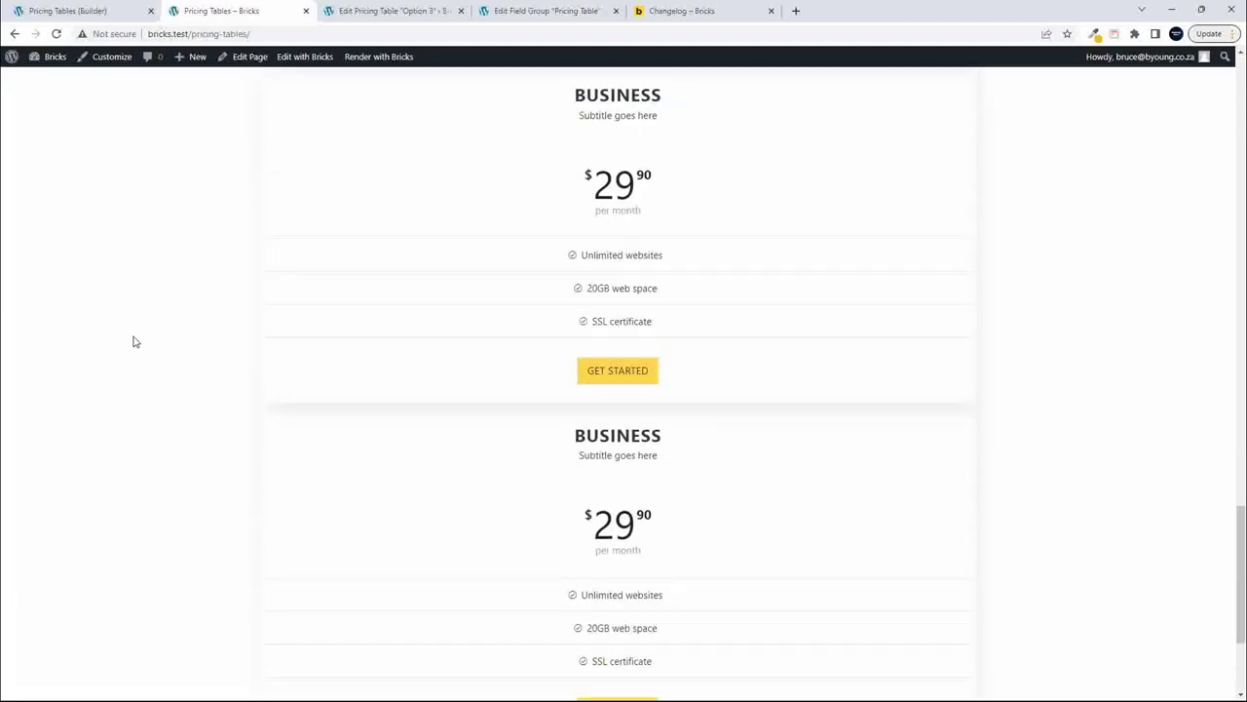
{"action": "scroll", "coordinate": [389, 360], "scroll_direction": "down", "scroll_amount": 1}
{"action": "scroll", "coordinate": [529, 360], "scroll_direction": "up", "scroll_amount": 3}
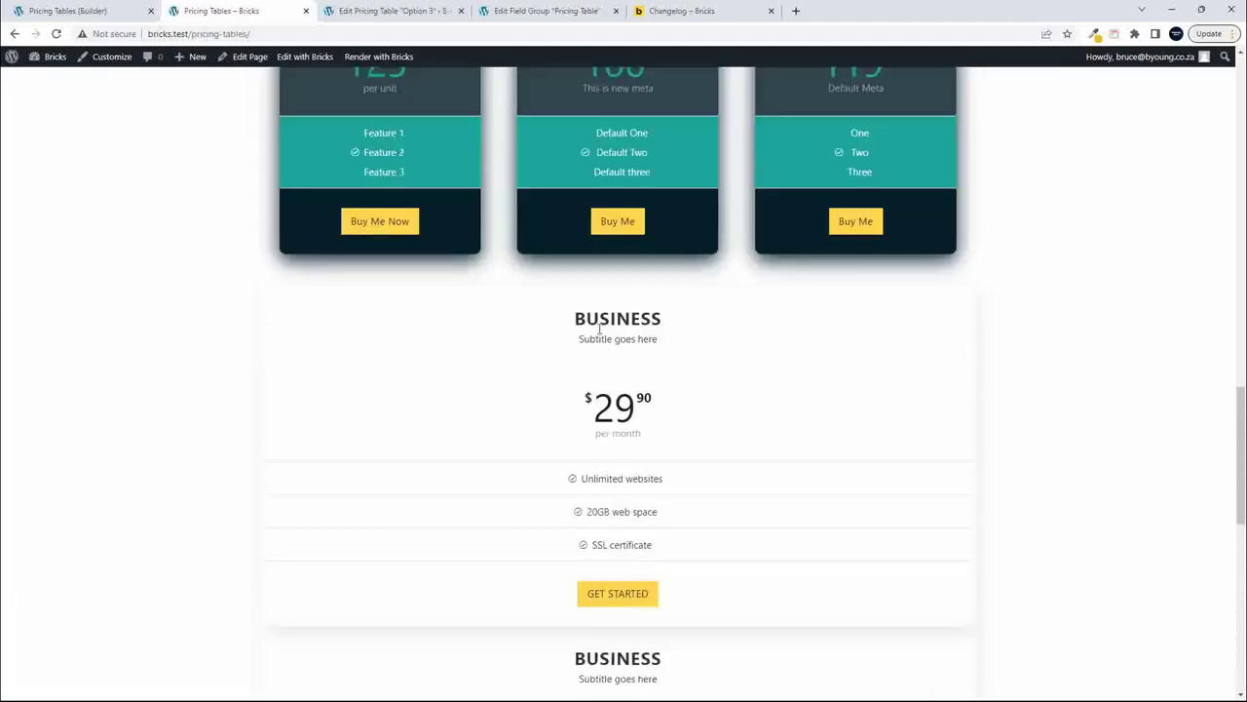
- In the builder, replace the new pricing table's BUSINESS title with the dynamic {post_title} tag and save the page
{"action": "left_click", "coordinate": [63, 11]}
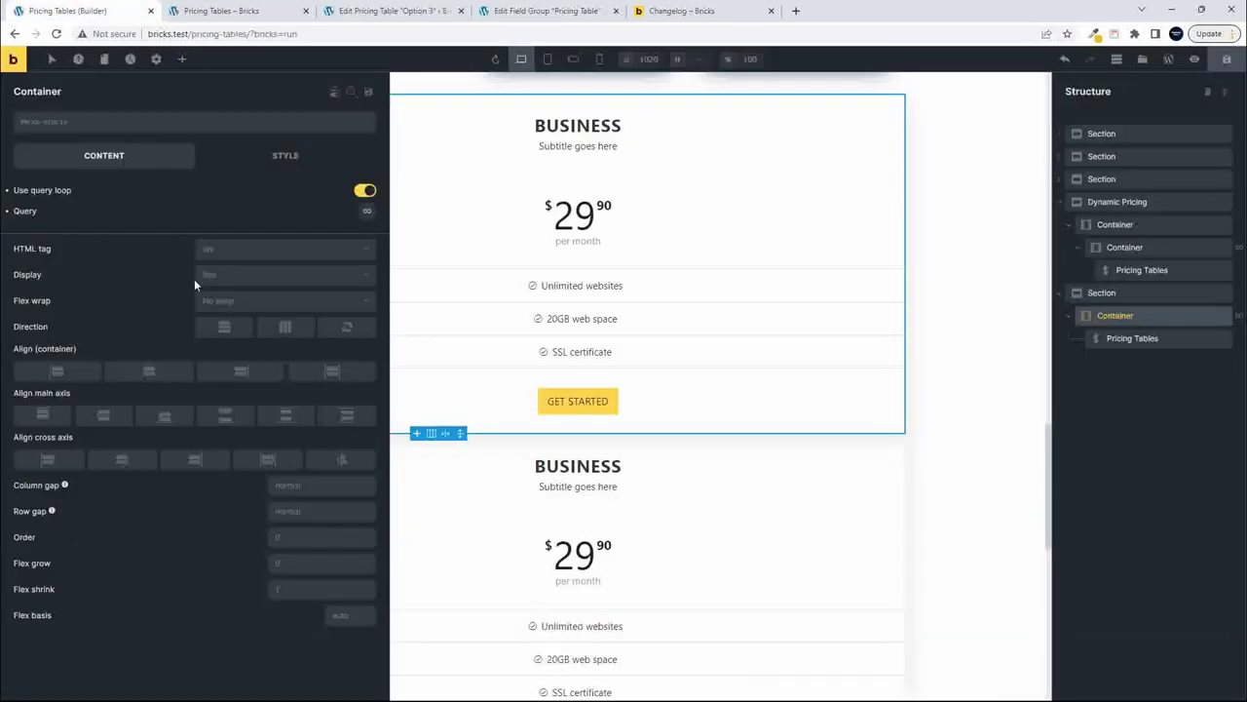
{"action": "left_click", "coordinate": [1132, 338]}
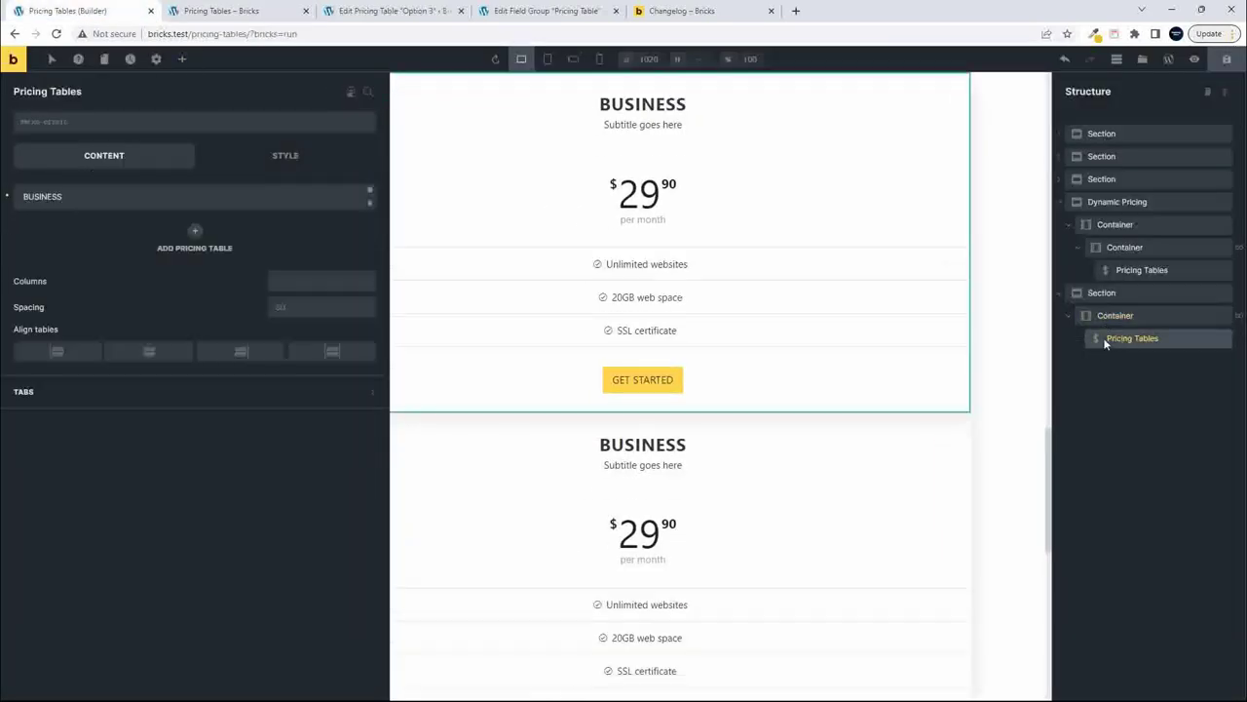
{"action": "left_click", "coordinate": [51, 198]}
{"action": "double_click", "coordinate": [101, 391]}
{"action": "key", "text": "BackSpace"}
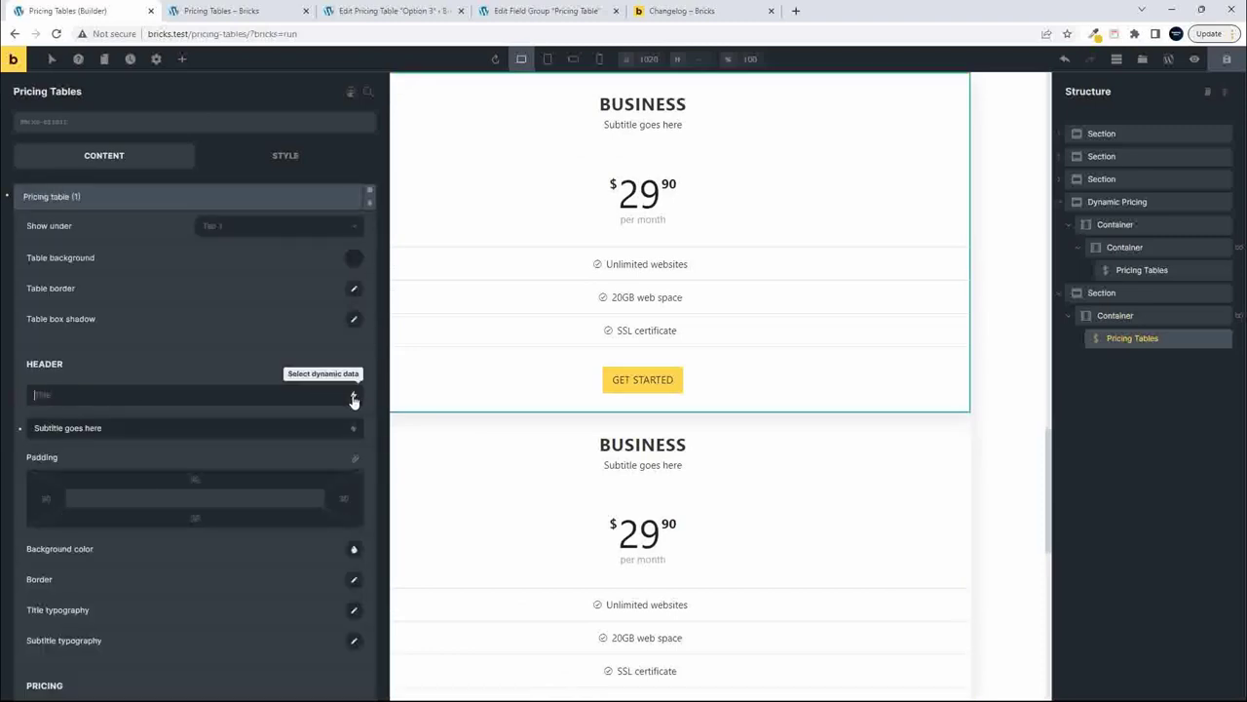
{"action": "left_click", "coordinate": [352, 394]}
{"action": "left_click", "coordinate": [85, 462]}
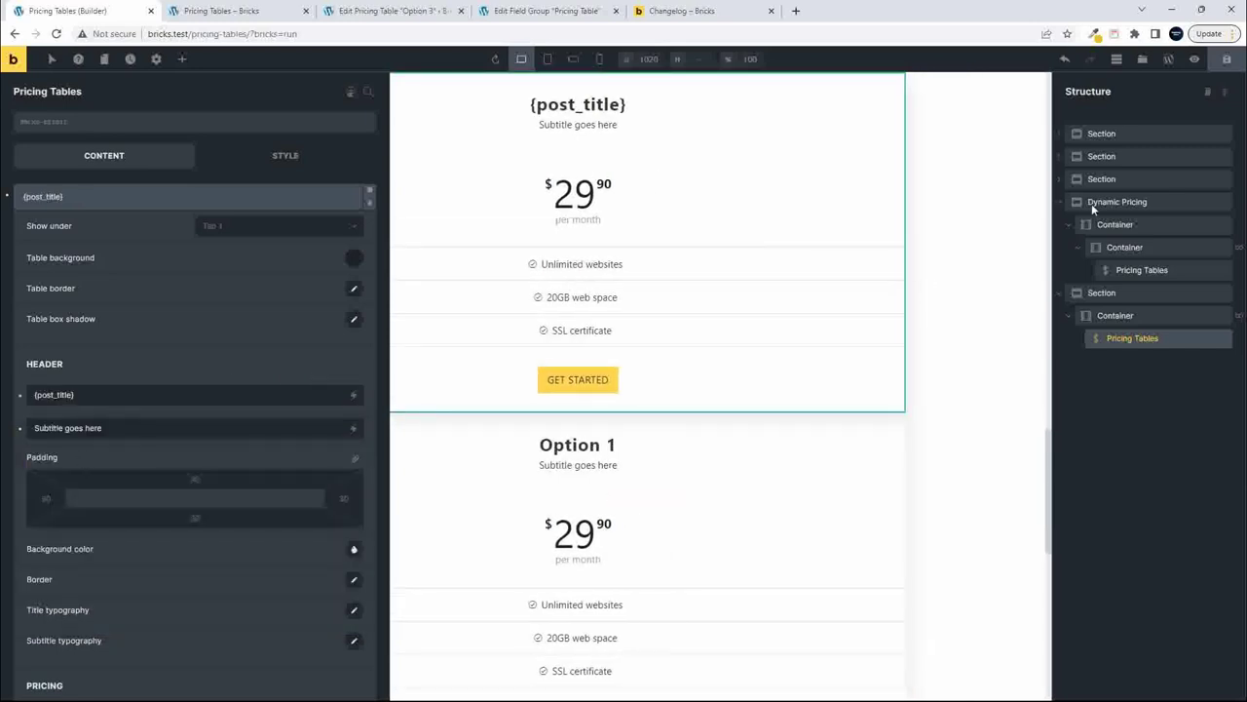
{"action": "left_click", "coordinate": [1226, 61]}
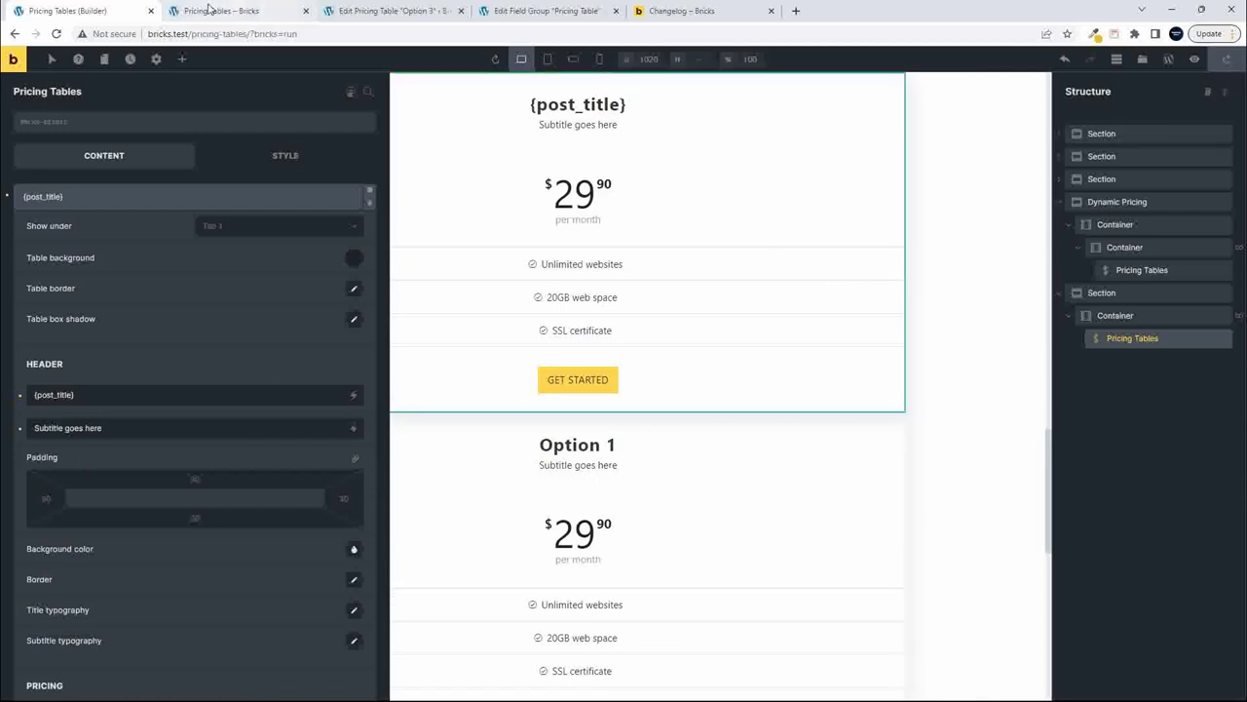
- Reload the front-end page and compare the new section's looped titles and layout with the styled dynamic pricing tables above
{"action": "left_click", "coordinate": [208, 11]}
{"action": "left_click", "coordinate": [55, 34]}
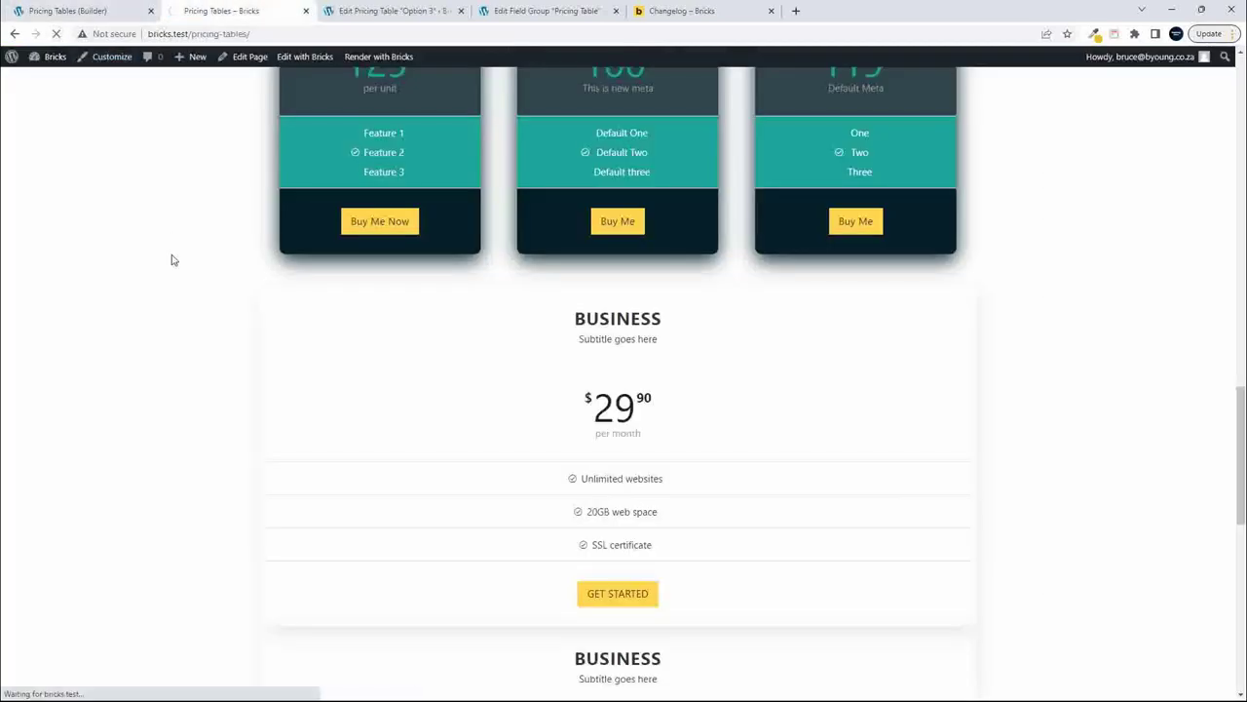
{"action": "scroll", "coordinate": [640, 417], "scroll_direction": "down", "scroll_amount": 4}
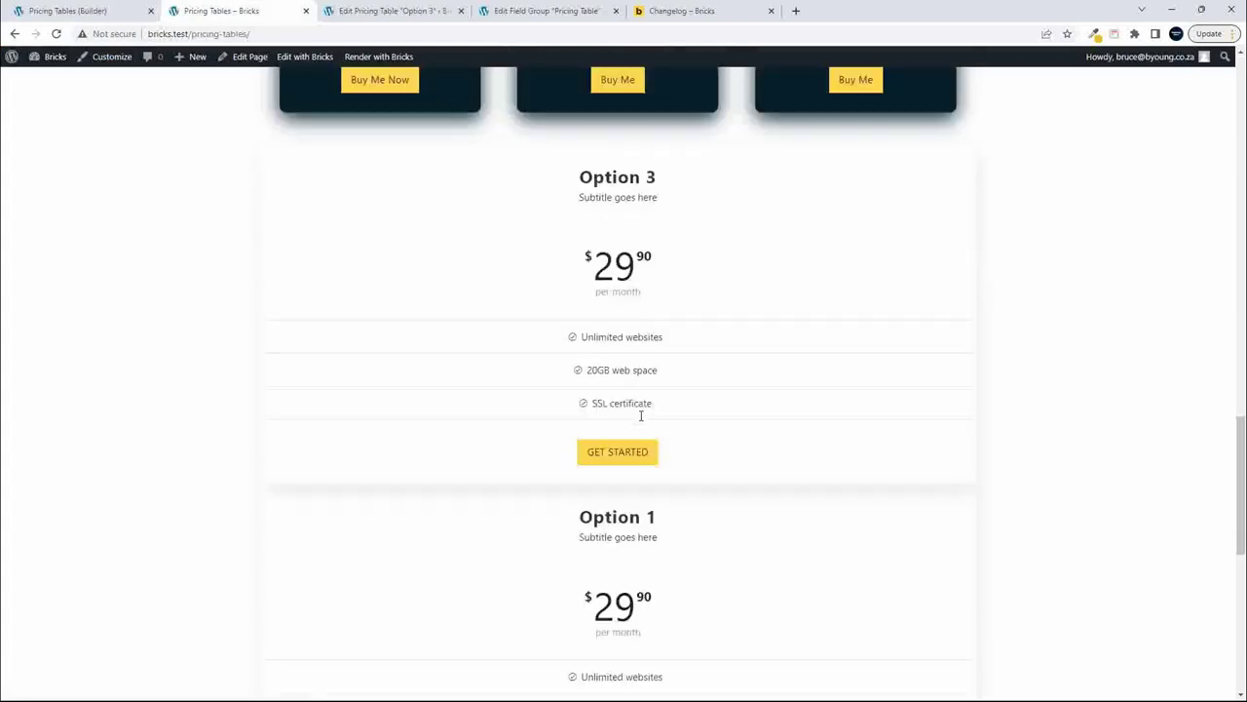
{"action": "scroll", "coordinate": [640, 417], "scroll_direction": "down", "scroll_amount": 3}
{"action": "scroll", "coordinate": [640, 417], "scroll_direction": "up", "scroll_amount": 13}
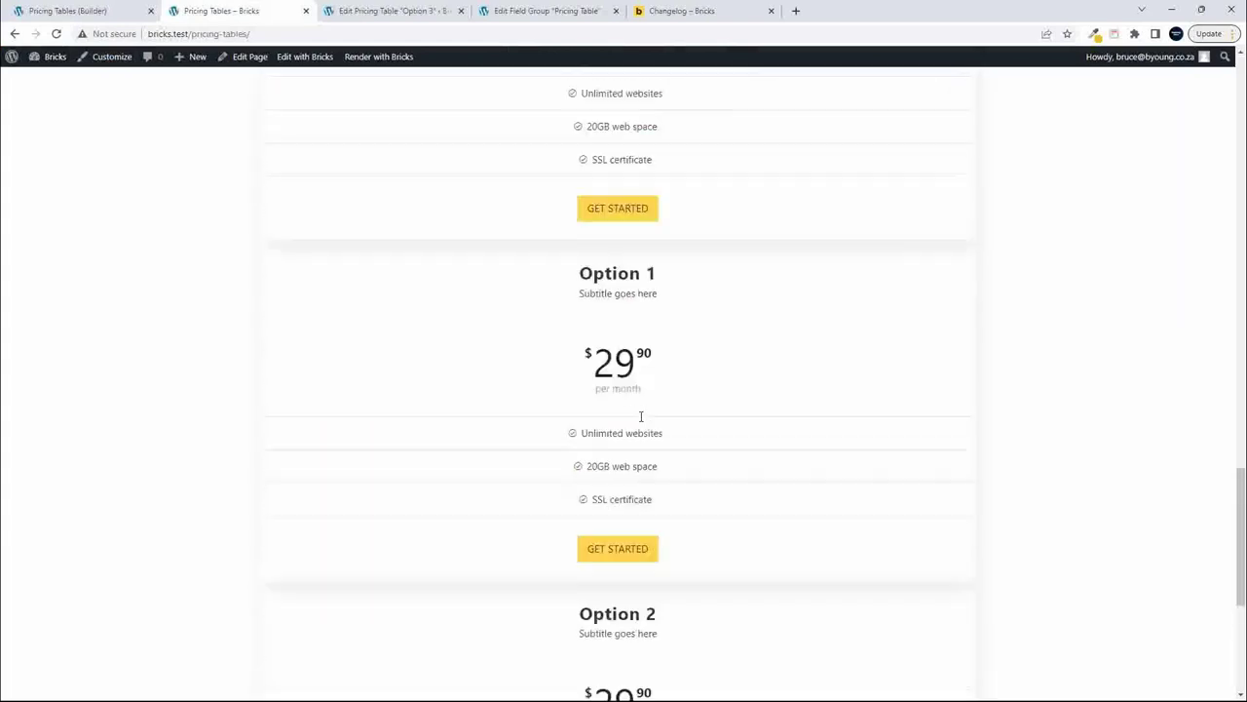
{"action": "scroll", "coordinate": [496, 500], "scroll_direction": "down", "scroll_amount": 2}
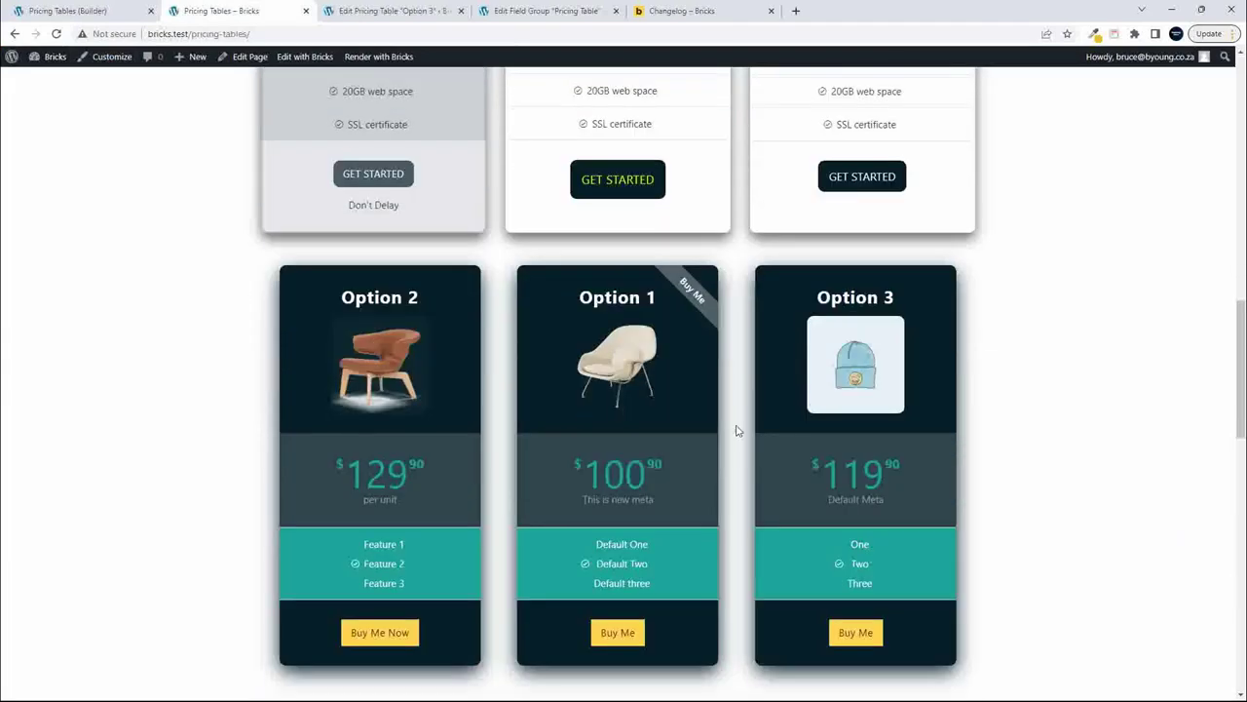
{"action": "scroll", "coordinate": [530, 394], "scroll_direction": "down", "scroll_amount": 5}
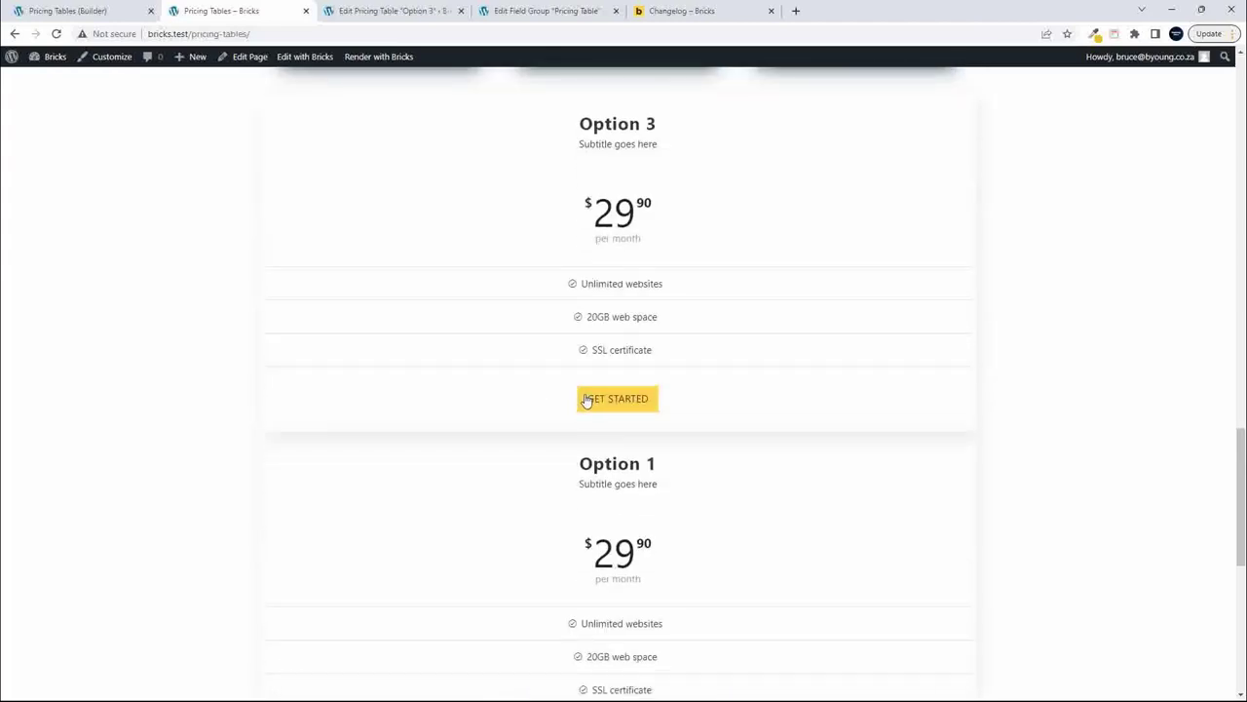
{"action": "scroll", "coordinate": [566, 392], "scroll_direction": "down", "scroll_amount": 3}
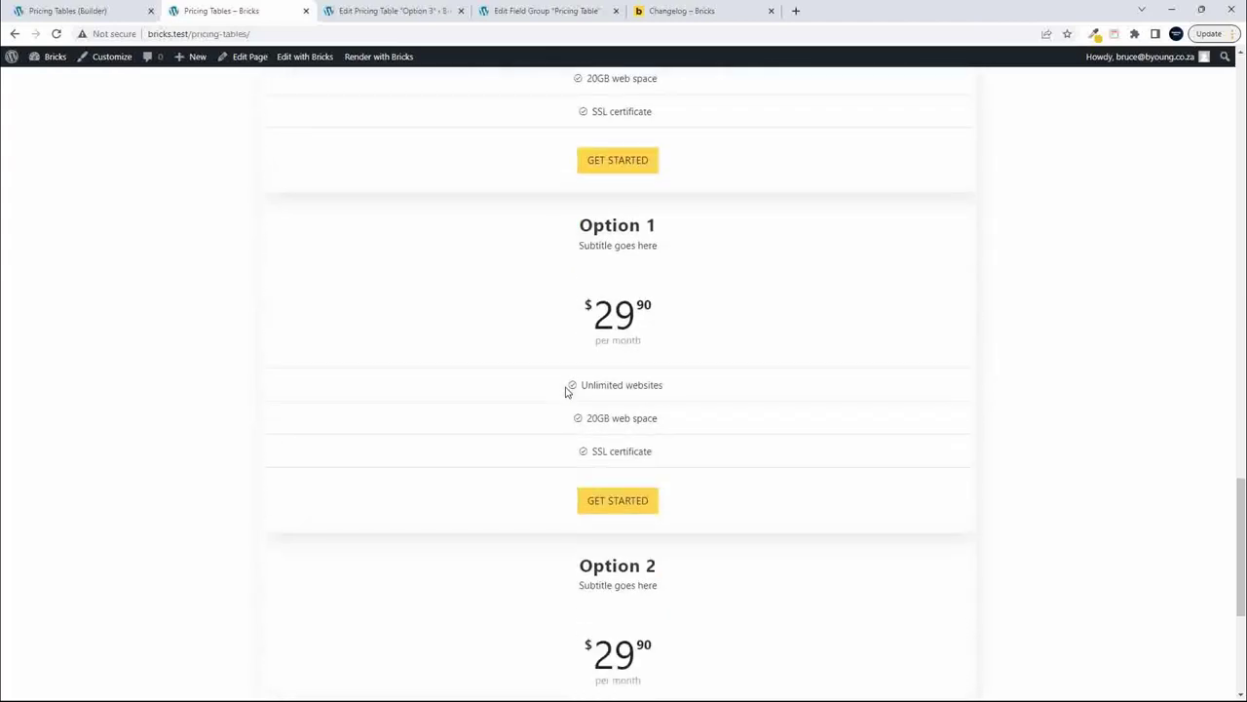
{"action": "scroll", "coordinate": [568, 391], "scroll_direction": "up", "scroll_amount": 4}
{"action": "scroll", "coordinate": [568, 390], "scroll_direction": "down", "scroll_amount": 1}
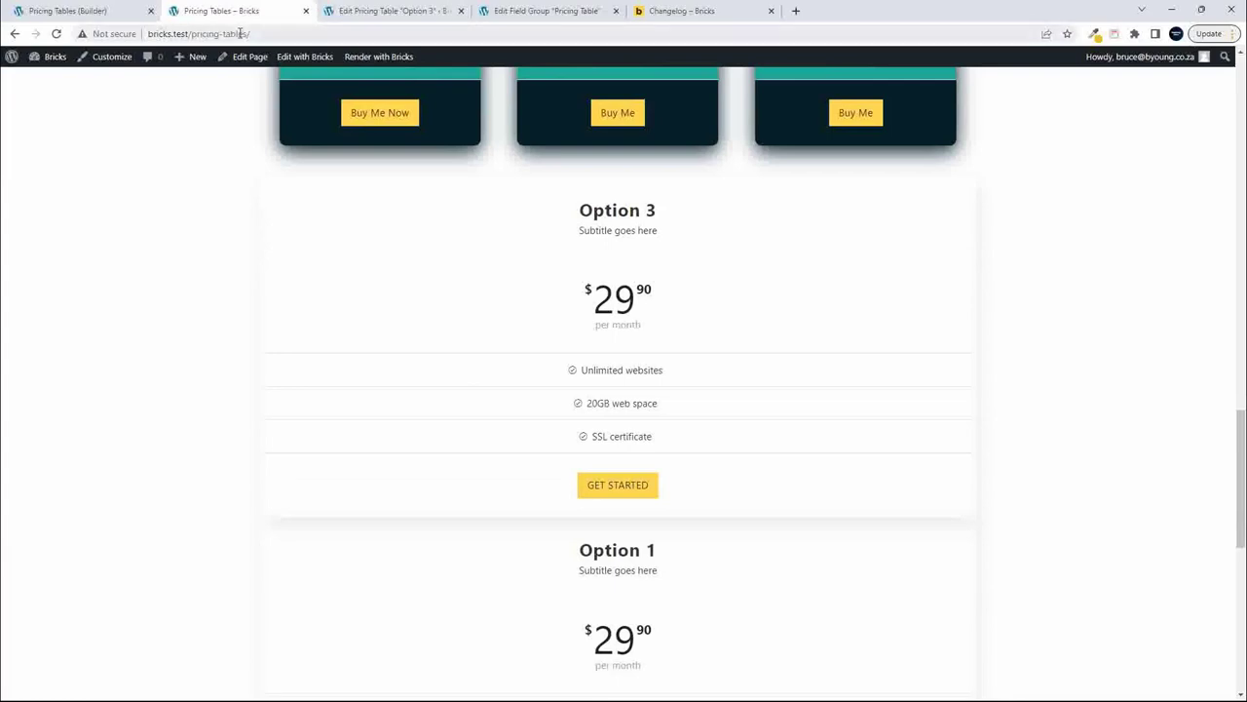
- In the builder, set the left and right padding of the new section's query loop container to 10
{"action": "left_click", "coordinate": [90, 9]}
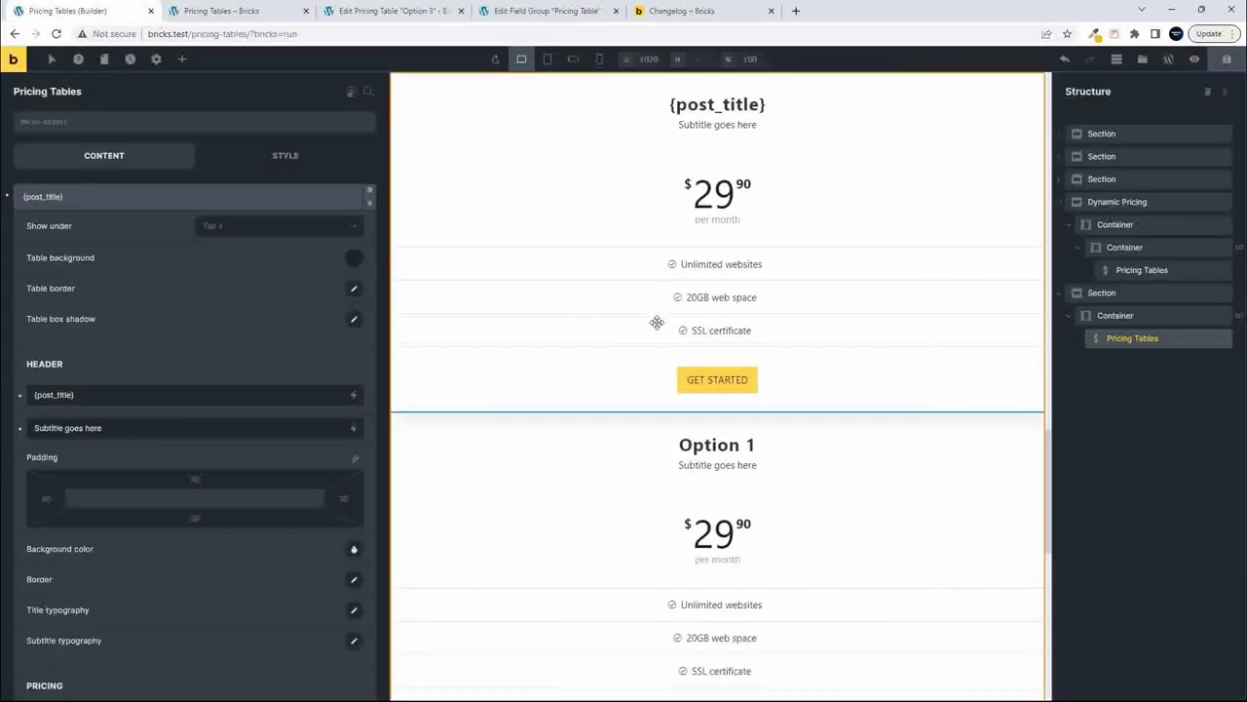
{"action": "left_click", "coordinate": [1127, 318]}
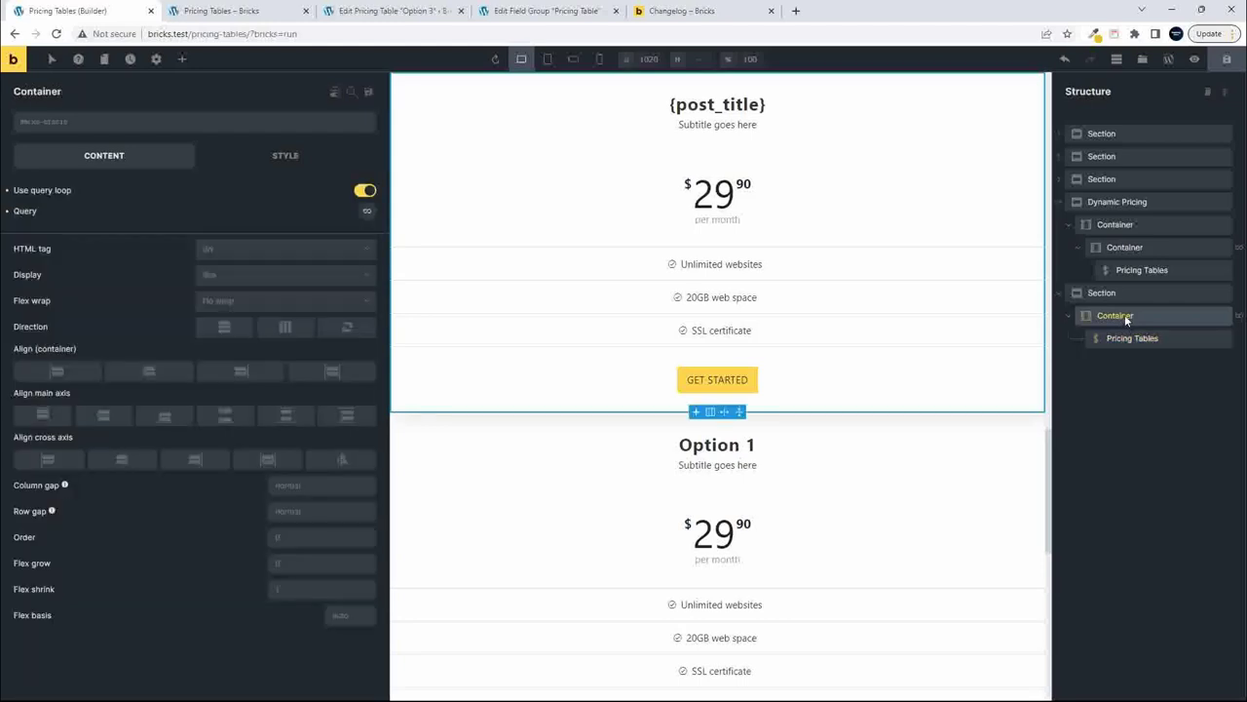
{"action": "left_click", "coordinate": [1123, 338]}
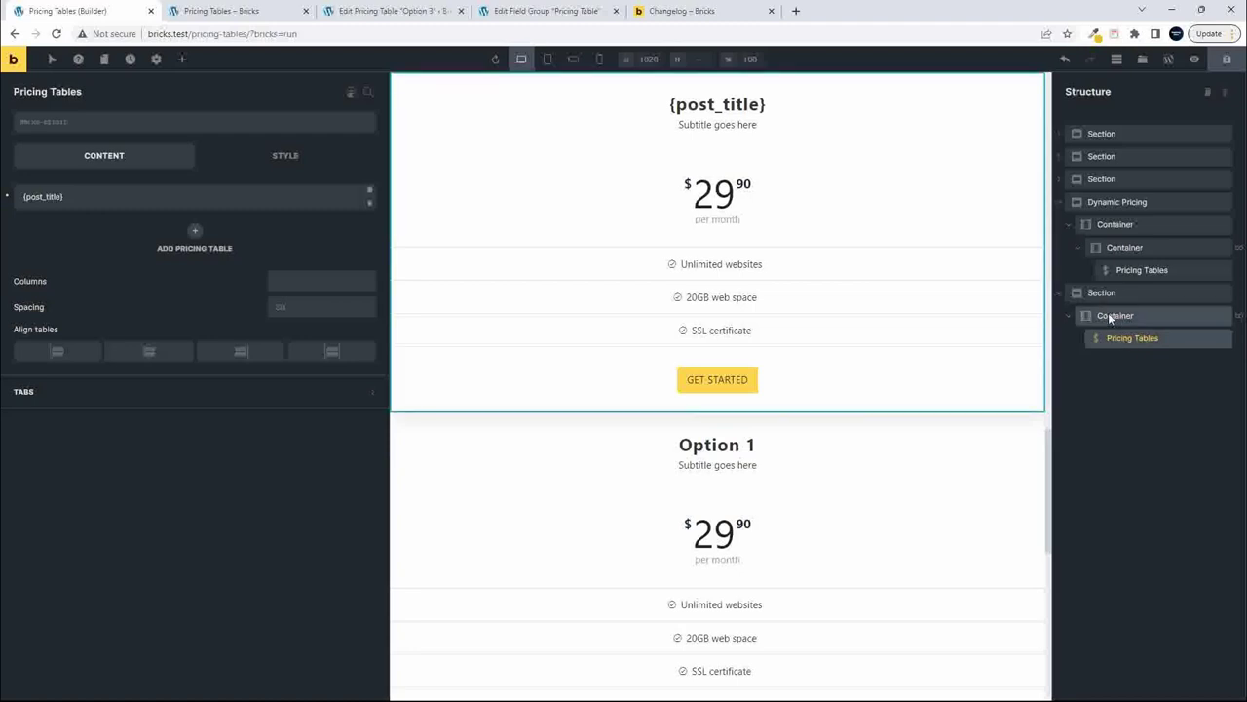
{"action": "left_click", "coordinate": [1108, 312]}
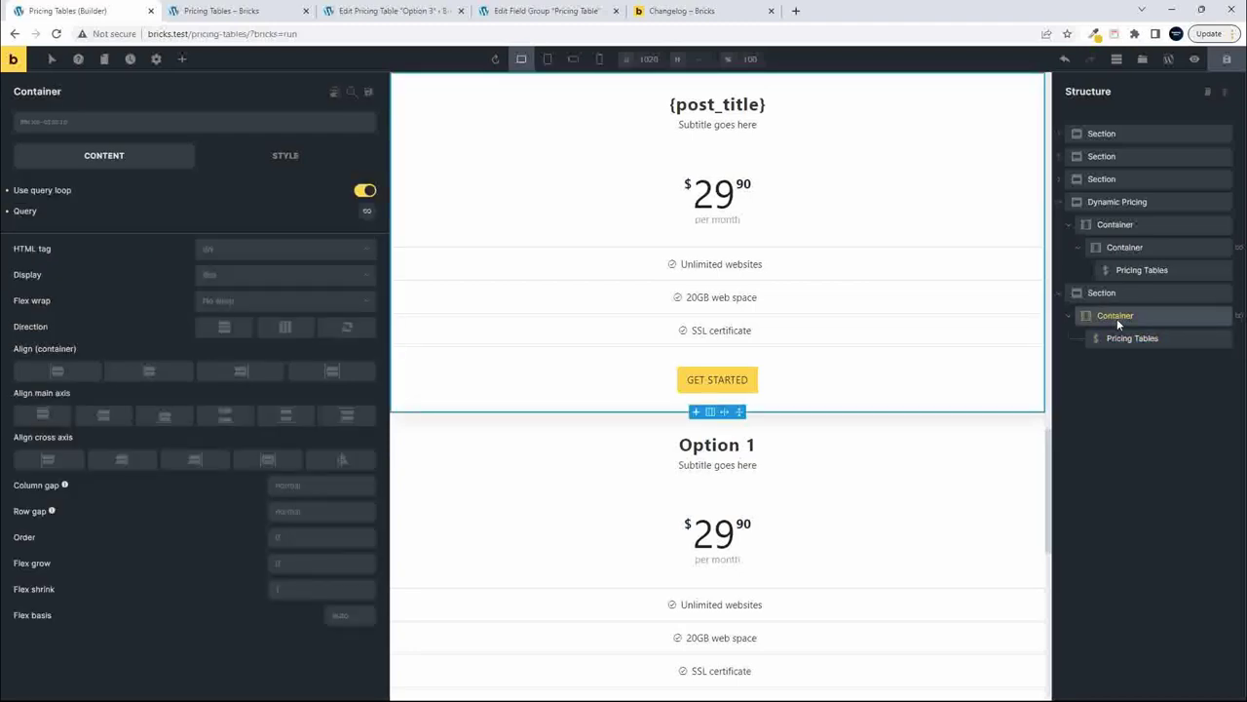
{"action": "left_click", "coordinate": [280, 159]}
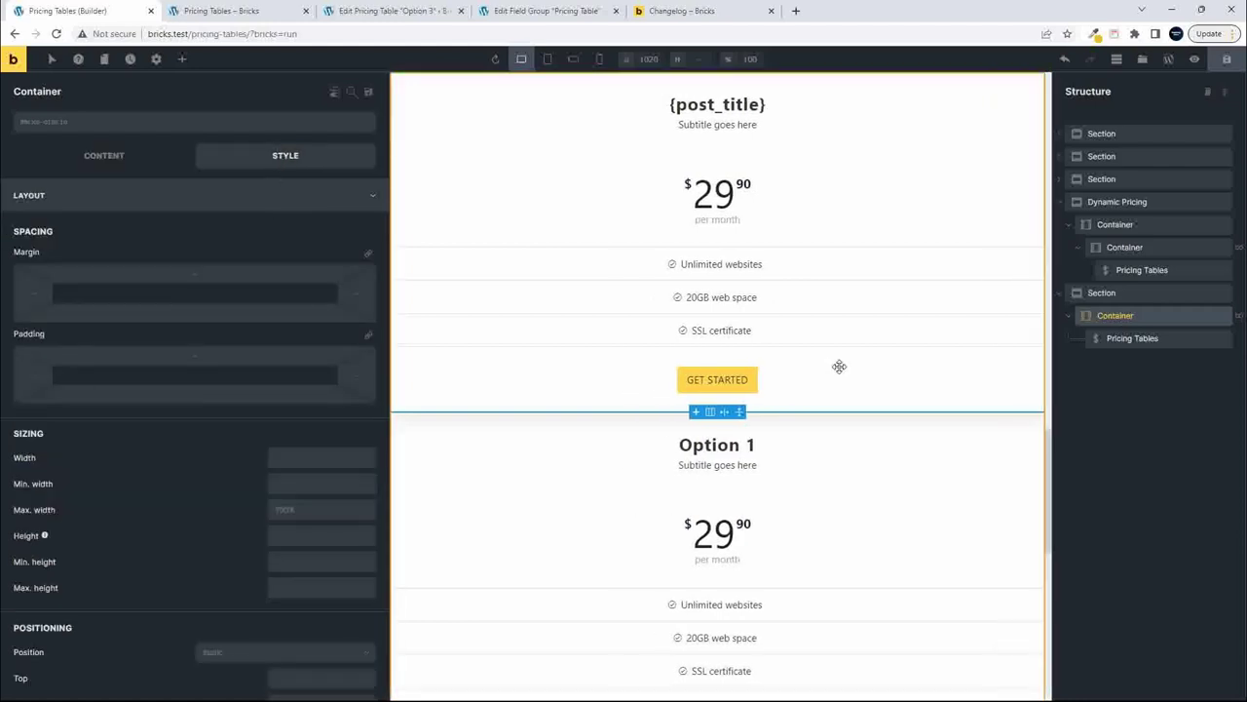
{"action": "left_click", "coordinate": [30, 374]}
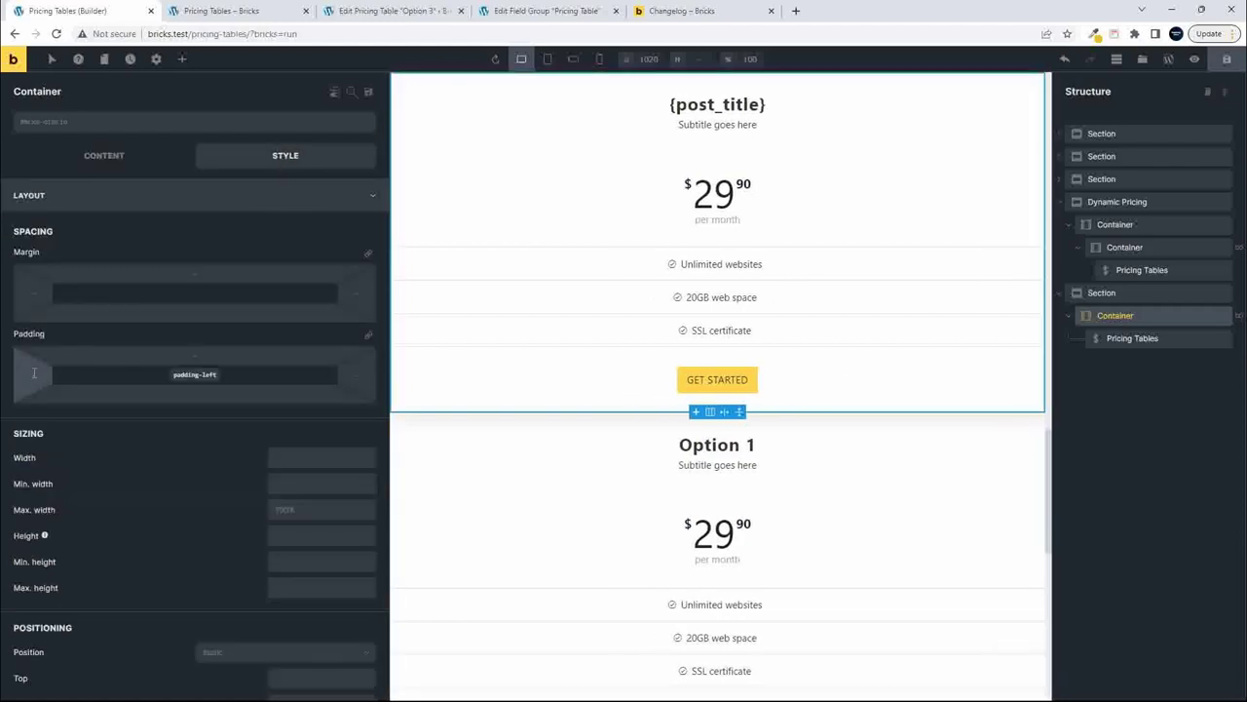
{"action": "type", "text": "10"}
{"action": "left_click", "coordinate": [355, 376]}
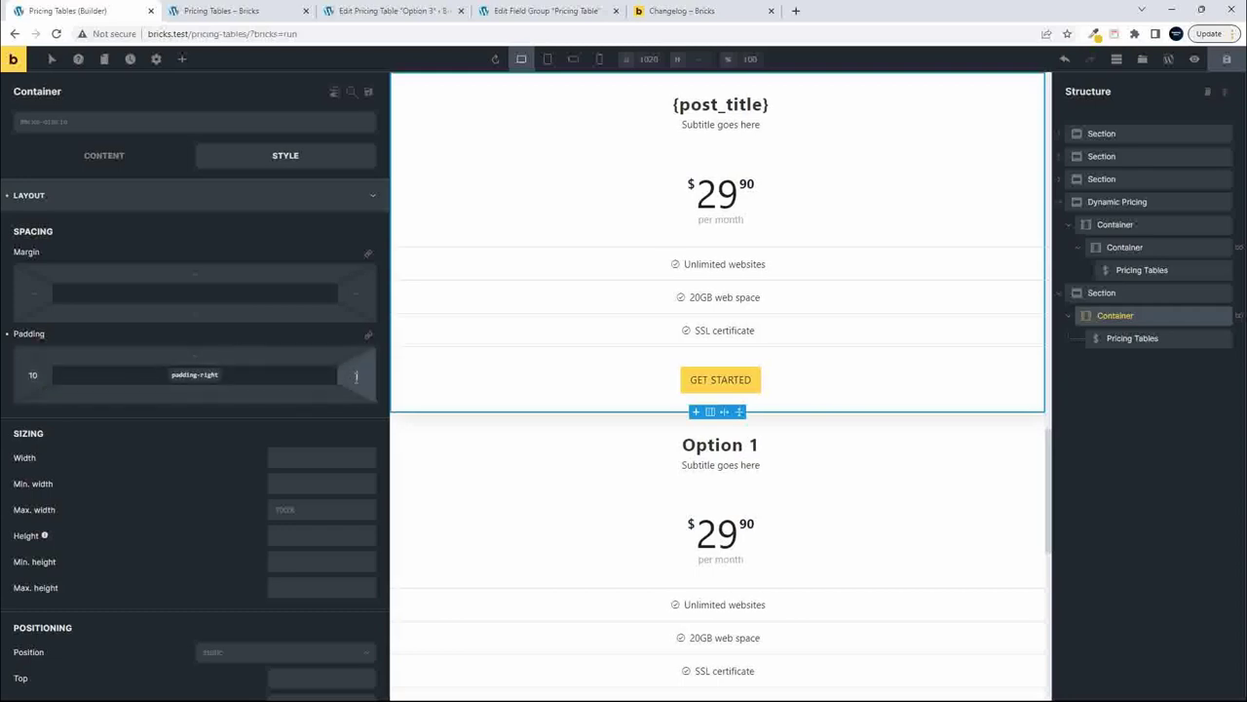
{"action": "type", "text": "10"}
{"action": "left_click_drag", "start_coordinate": [1048, 343], "coordinate": [976, 349]}
{"action": "scroll", "coordinate": [838, 353], "scroll_direction": "down", "scroll_amount": 1}
{"action": "scroll", "coordinate": [833, 358], "scroll_direction": "up", "scroll_amount": 3}
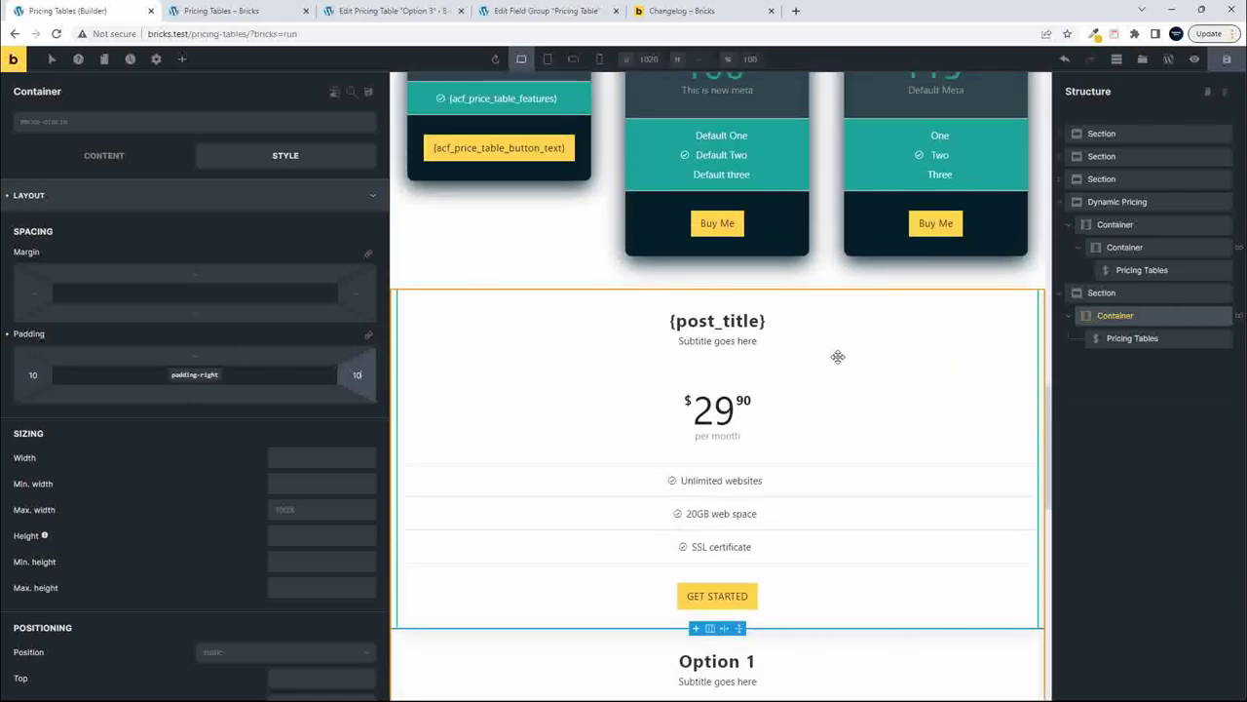
- Add a container to the new section and nest the query loop container with its pricing table inside it
{"action": "left_click", "coordinate": [1105, 292]}
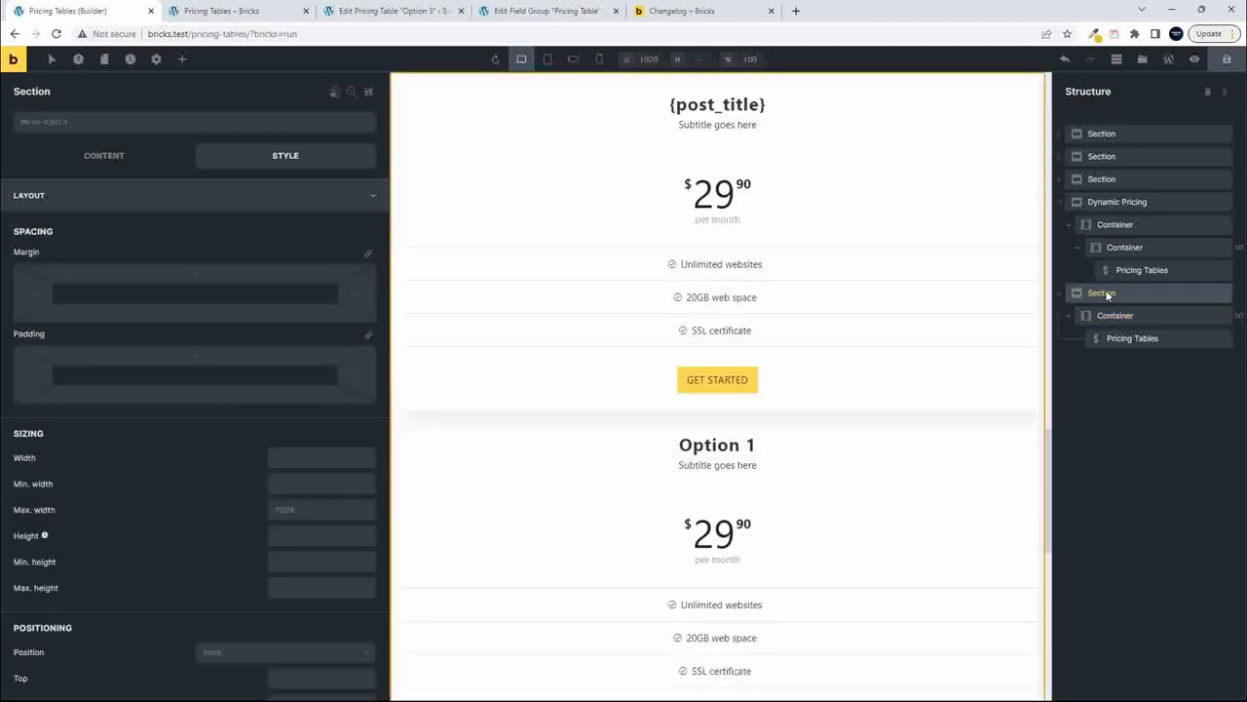
{"action": "left_click", "coordinate": [181, 59]}
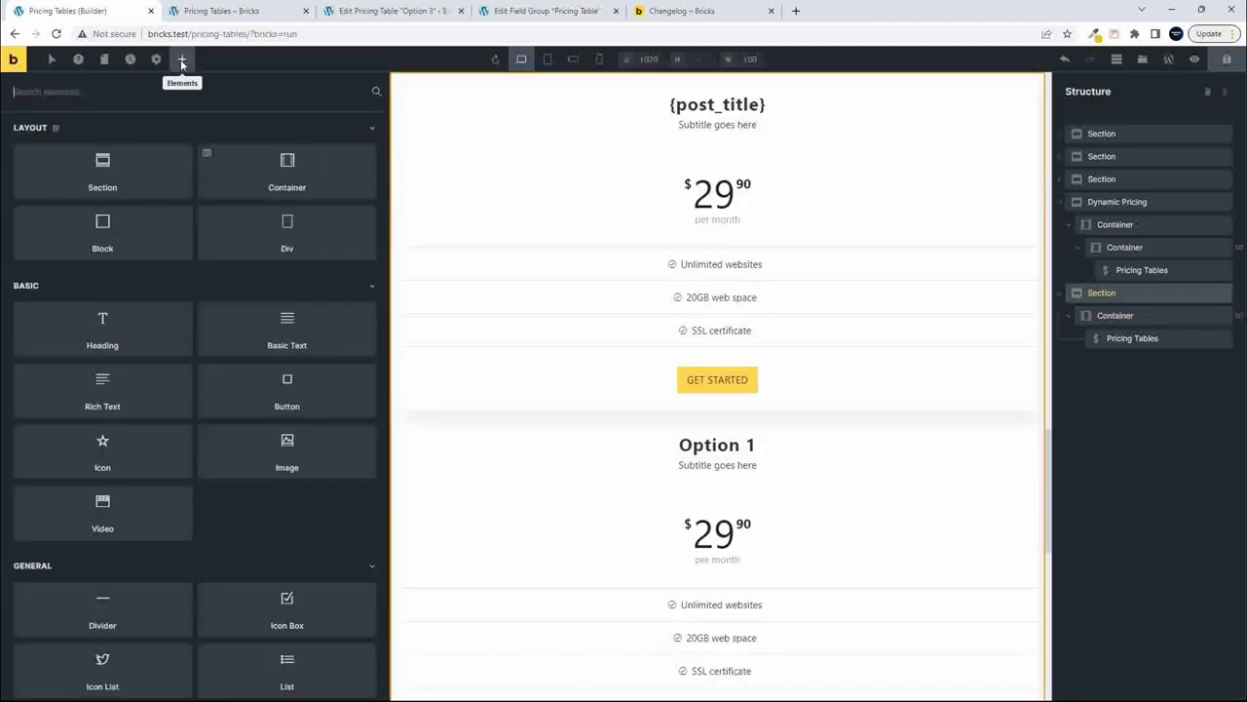
{"action": "left_click_drag", "start_coordinate": [344, 184], "coordinate": [1162, 330]}
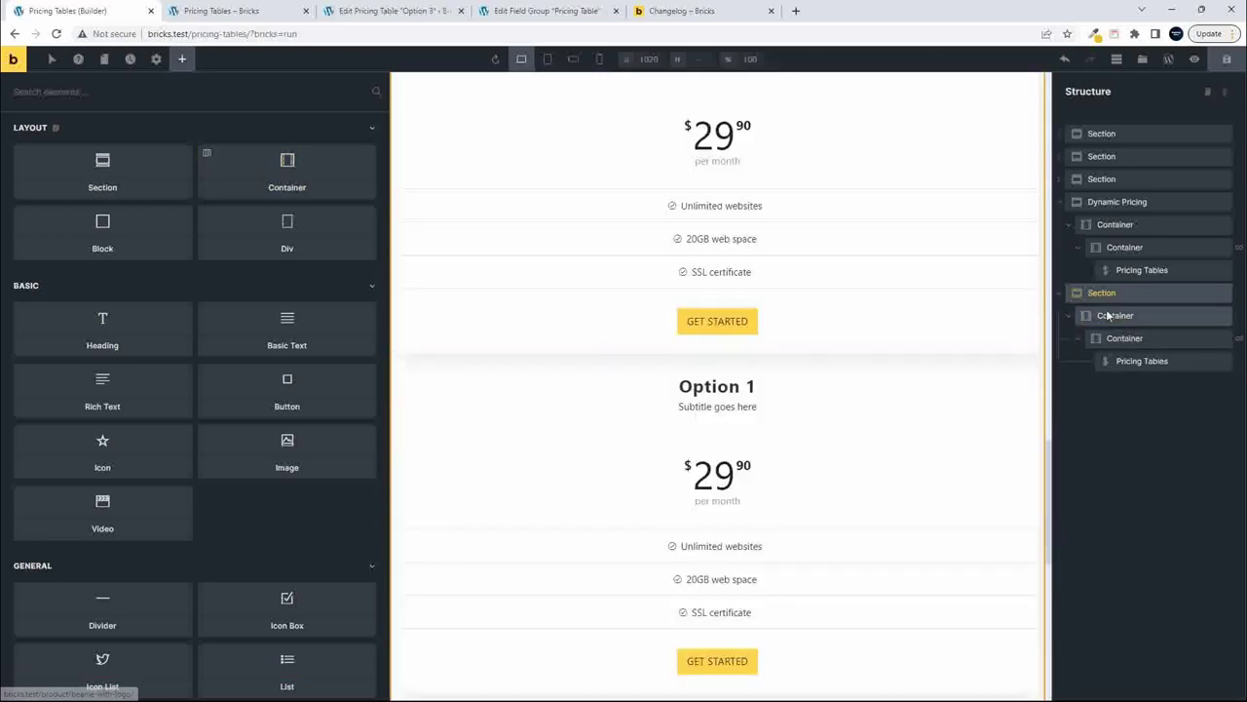
- Set the new outer container's direction to Horizontal (row), save the page and reload the front end
{"action": "left_click", "coordinate": [1107, 312]}
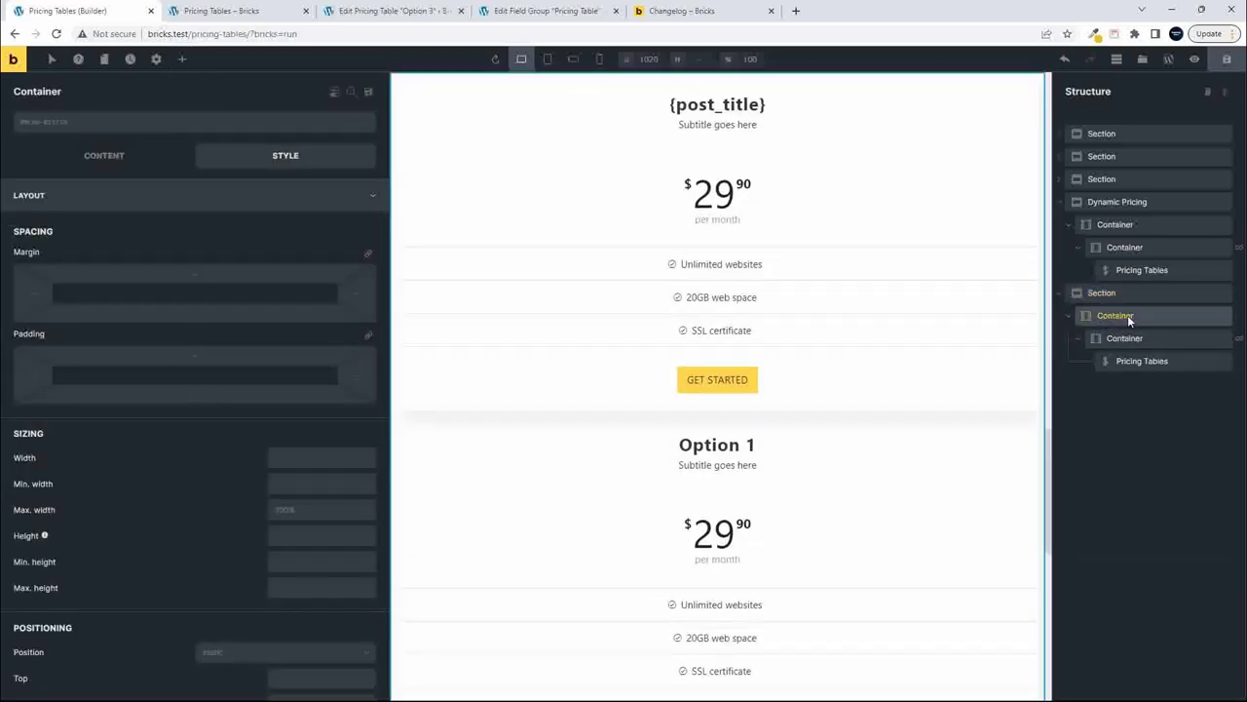
{"action": "left_click", "coordinate": [124, 161]}
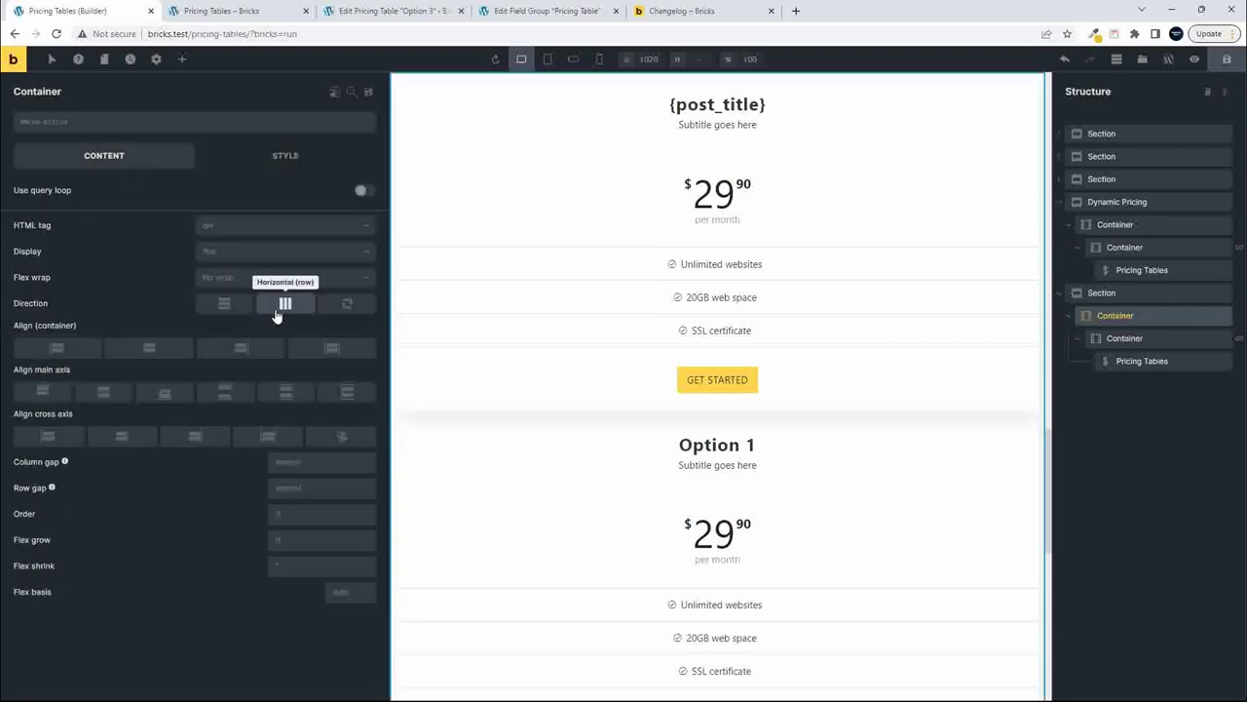
{"action": "left_click", "coordinate": [285, 306]}
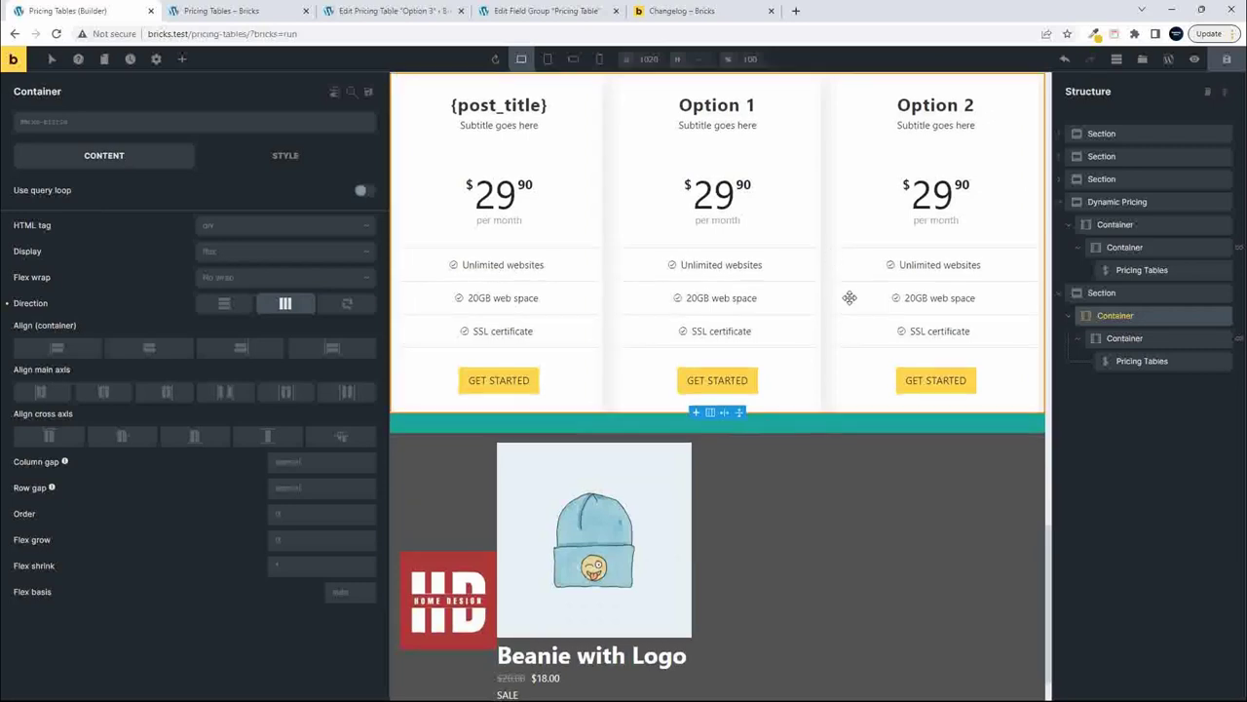
{"action": "scroll", "coordinate": [846, 293], "scroll_direction": "up", "scroll_amount": 1}
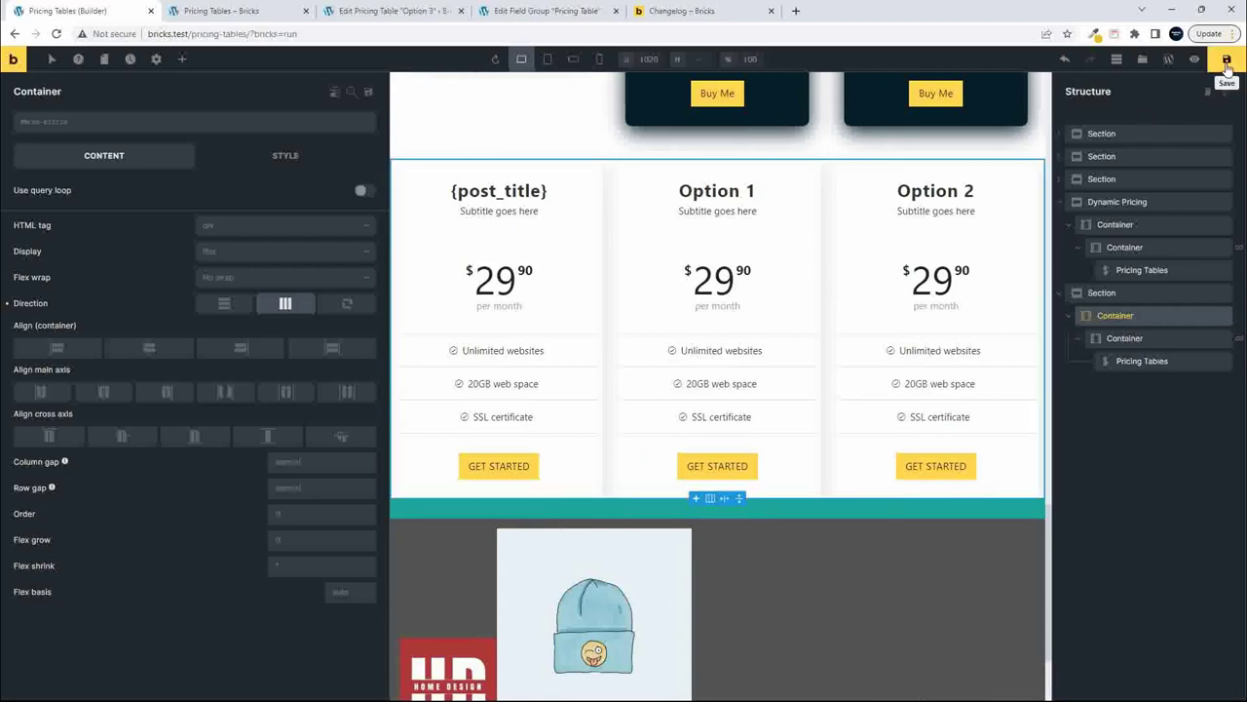
{"action": "left_click", "coordinate": [232, 11]}
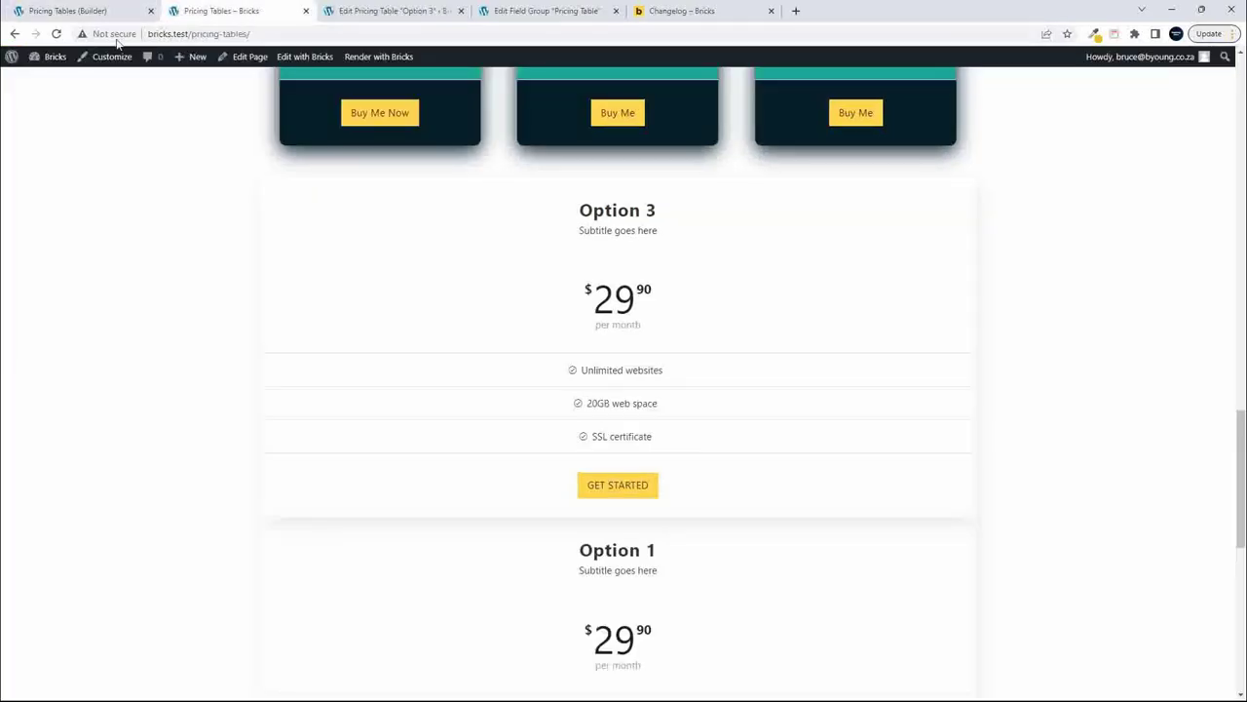
{"action": "left_click", "coordinate": [55, 36]}
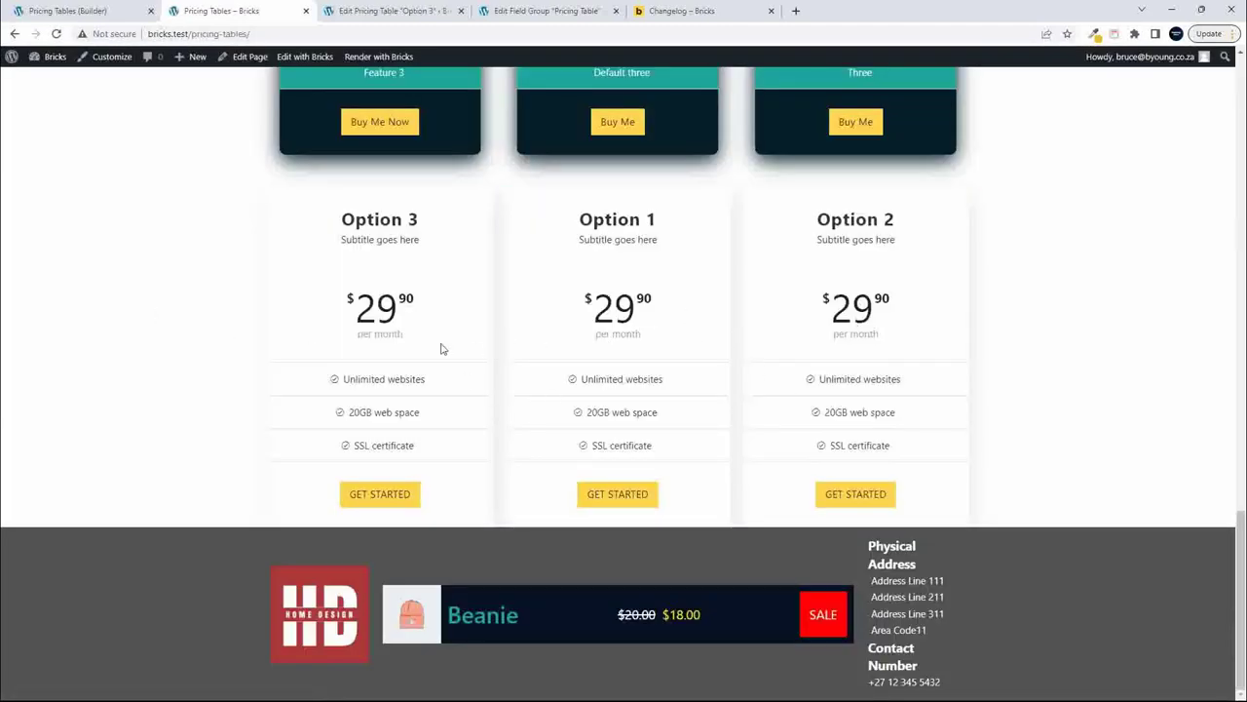
- Set the new section's top and bottom margins to 40, save the page and reload the front end
{"action": "left_click", "coordinate": [96, 10]}
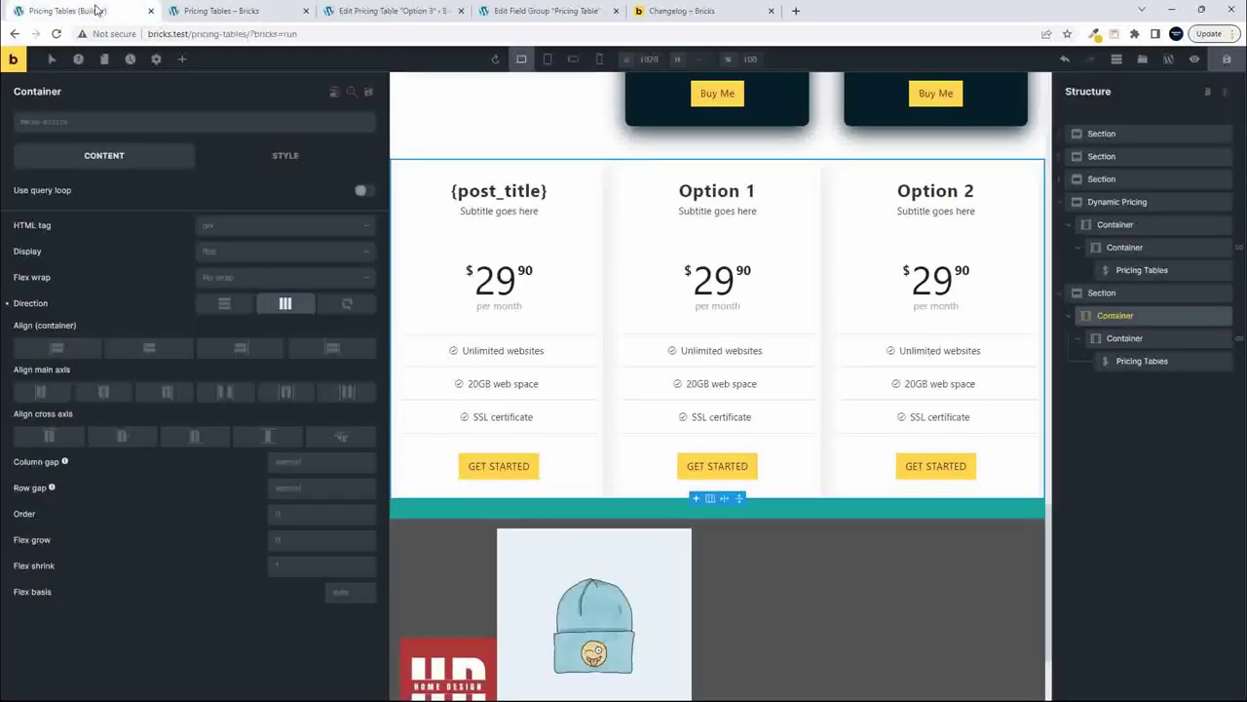
{"action": "left_click", "coordinate": [1101, 293]}
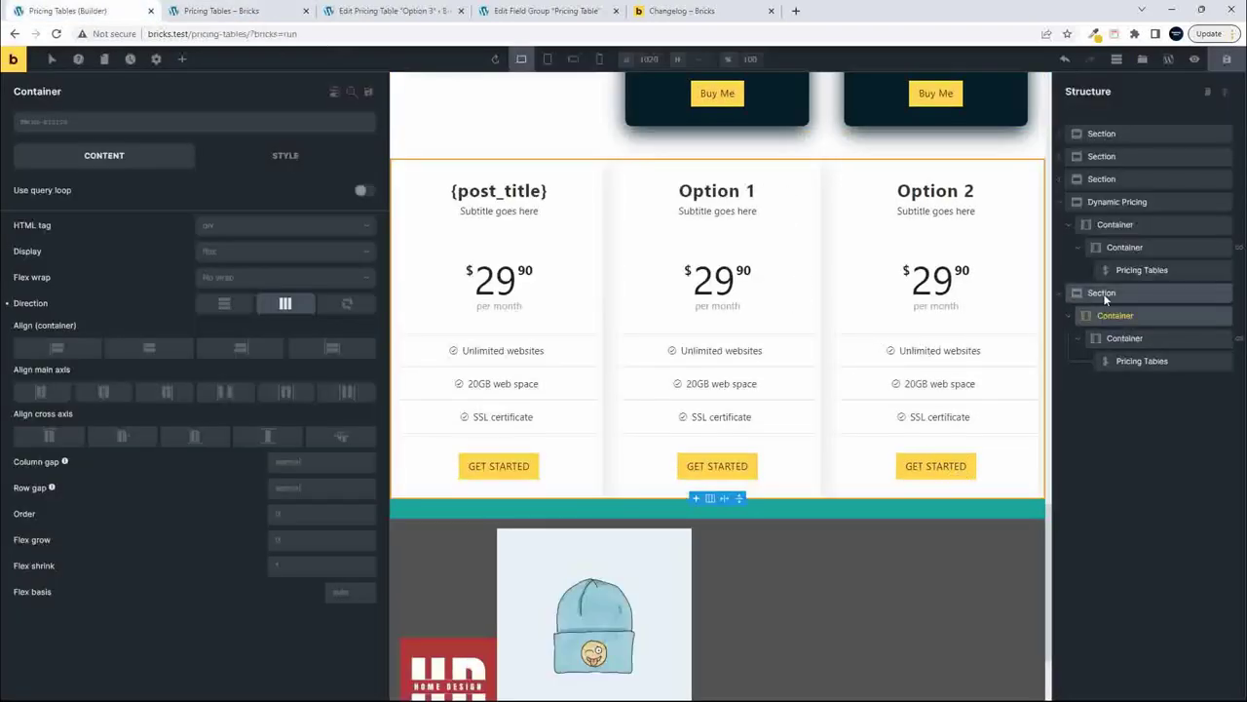
{"action": "left_click", "coordinate": [286, 157]}
{"action": "left_click", "coordinate": [200, 275]}
{"action": "type", "text": "40"}
{"action": "left_click", "coordinate": [202, 314]}
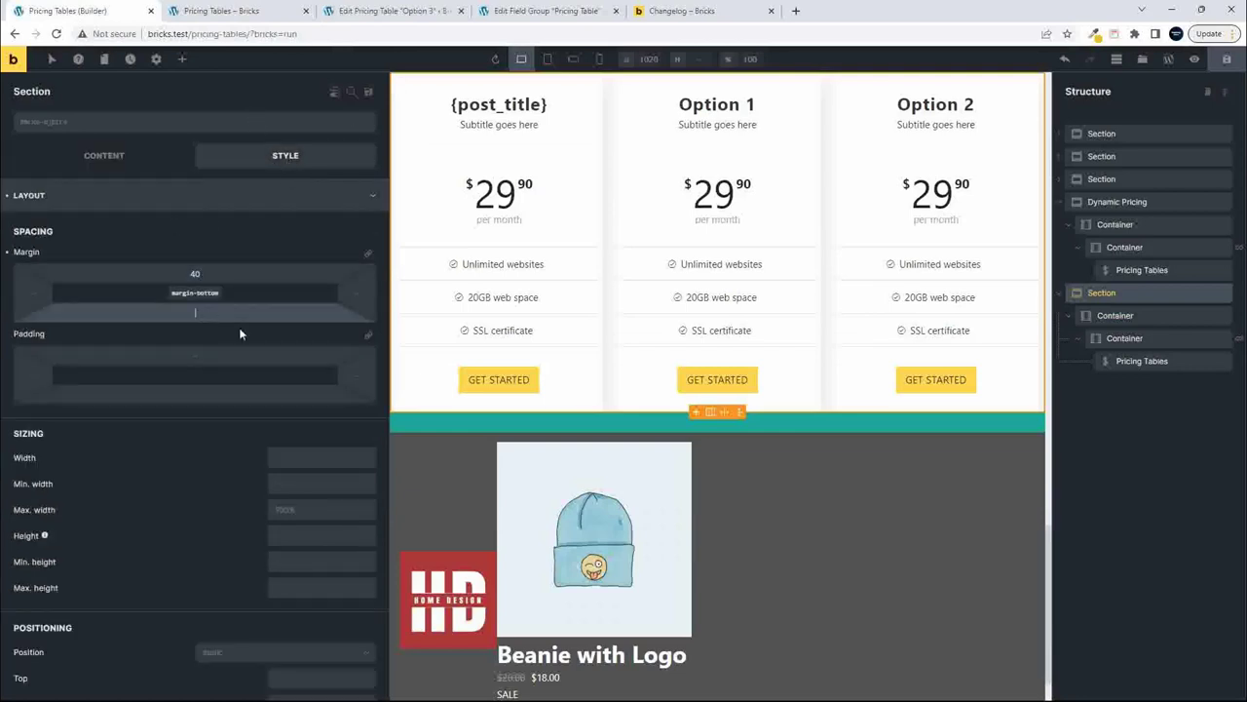
{"action": "type", "text": "40"}
{"action": "left_click", "coordinate": [1226, 58]}
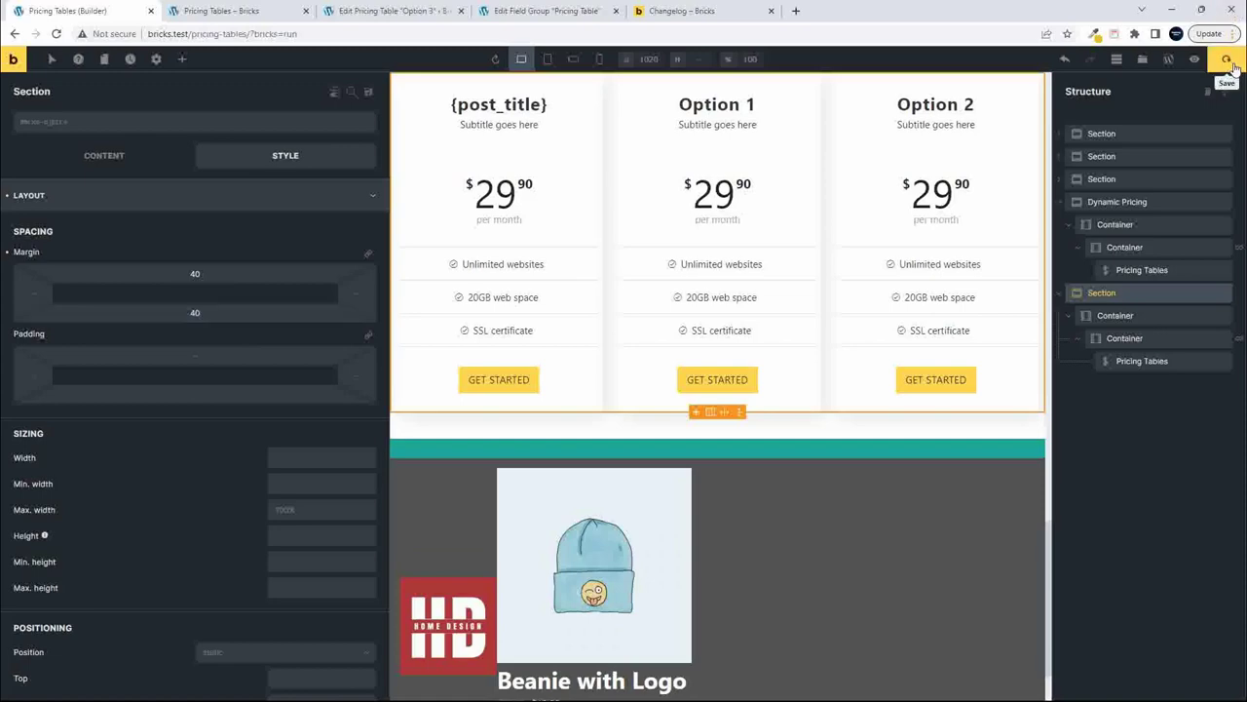
{"action": "left_click", "coordinate": [216, 10]}
{"action": "key", "text": "F5"}
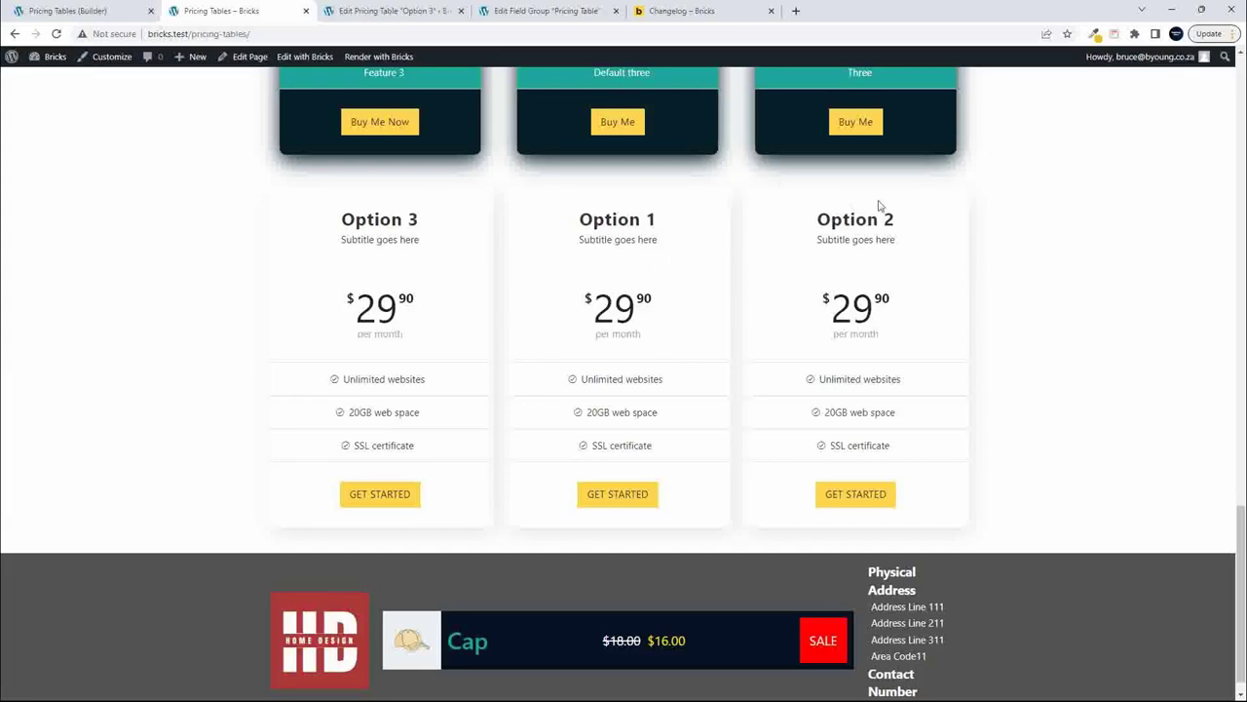
- Inspect the Option 2 table's markup on the front end, comparing the styles of its pricing-tables wrapper, list and list item
{"action": "right_click", "coordinate": [770, 203]}
{"action": "left_click", "coordinate": [795, 433]}
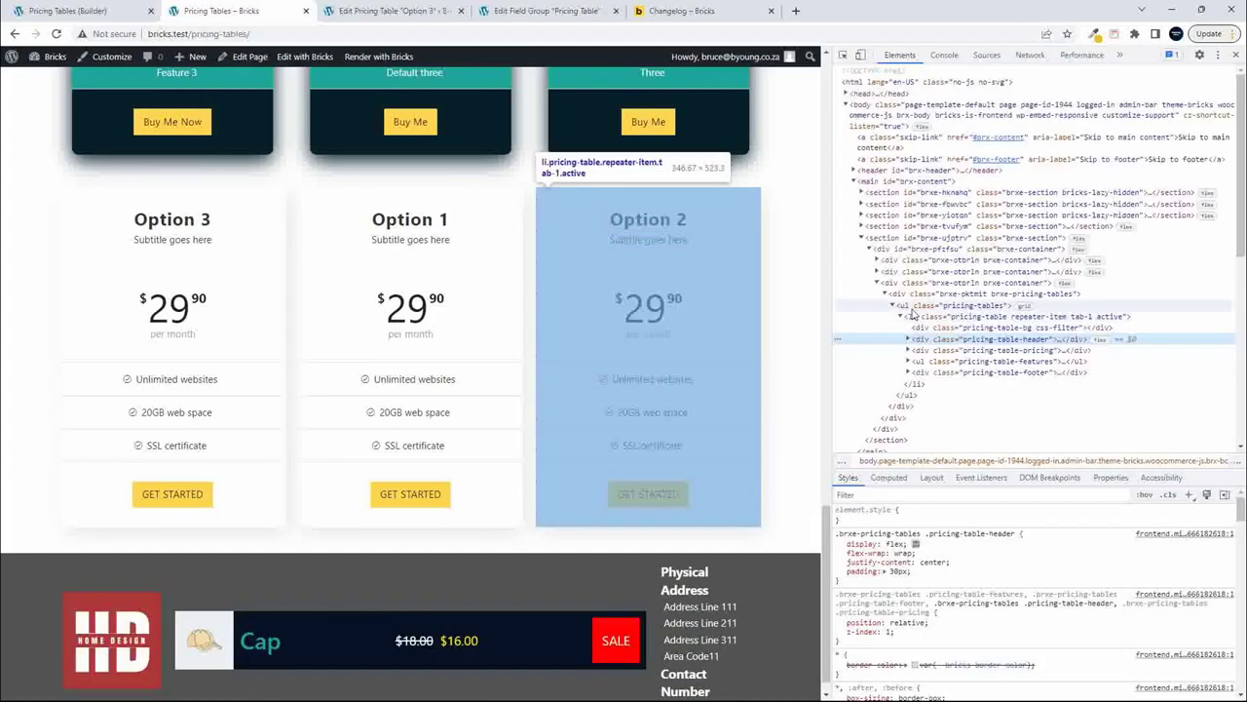
{"action": "left_click", "coordinate": [916, 306]}
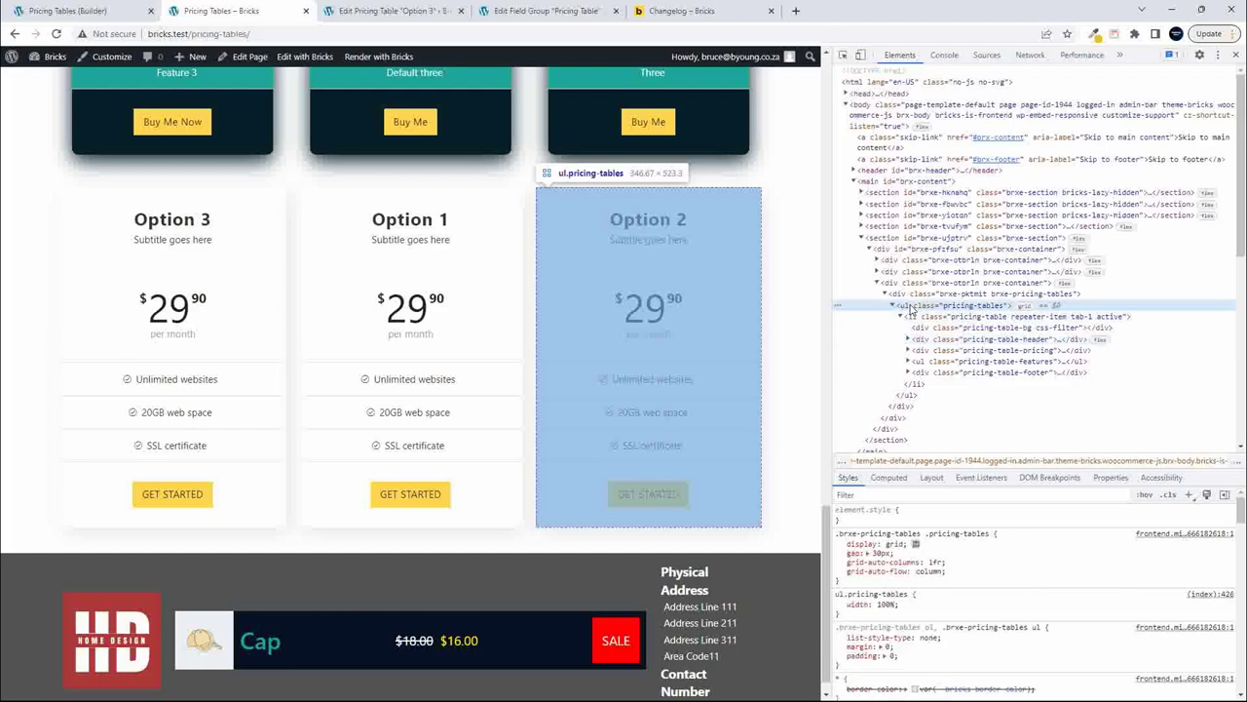
{"action": "left_click", "coordinate": [916, 294]}
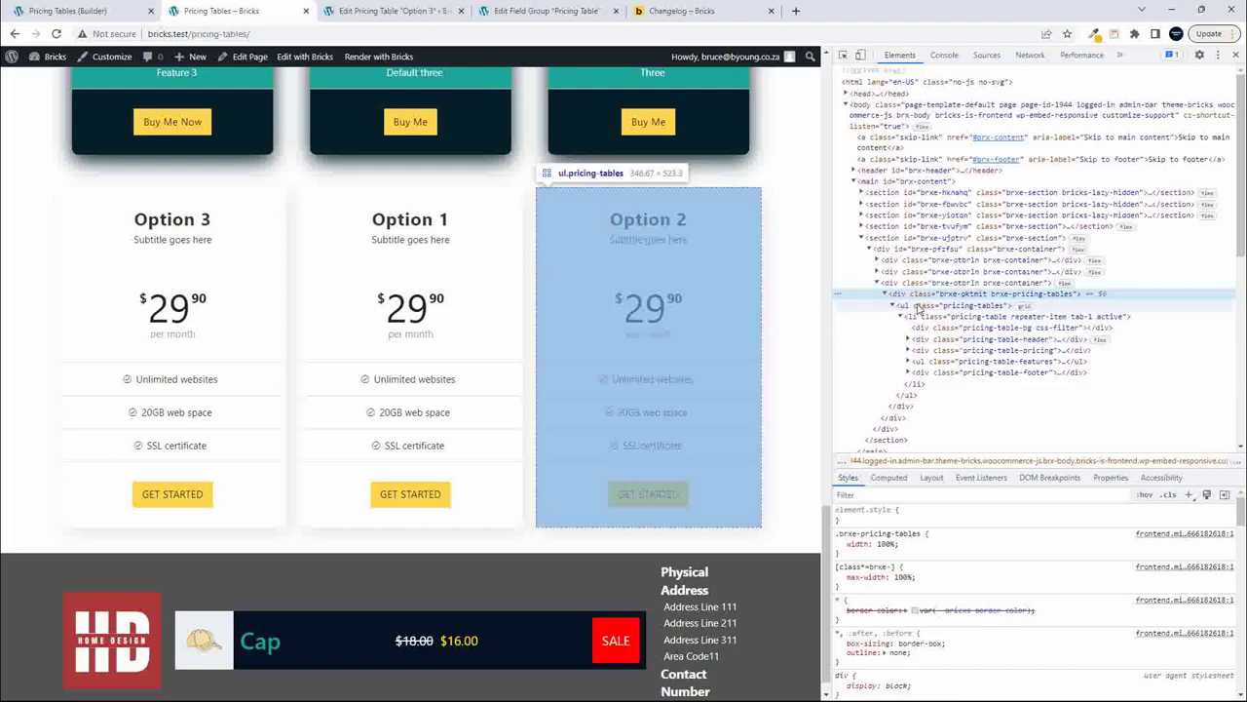
{"action": "left_click", "coordinate": [918, 306]}
{"action": "left_click", "coordinate": [926, 317]}
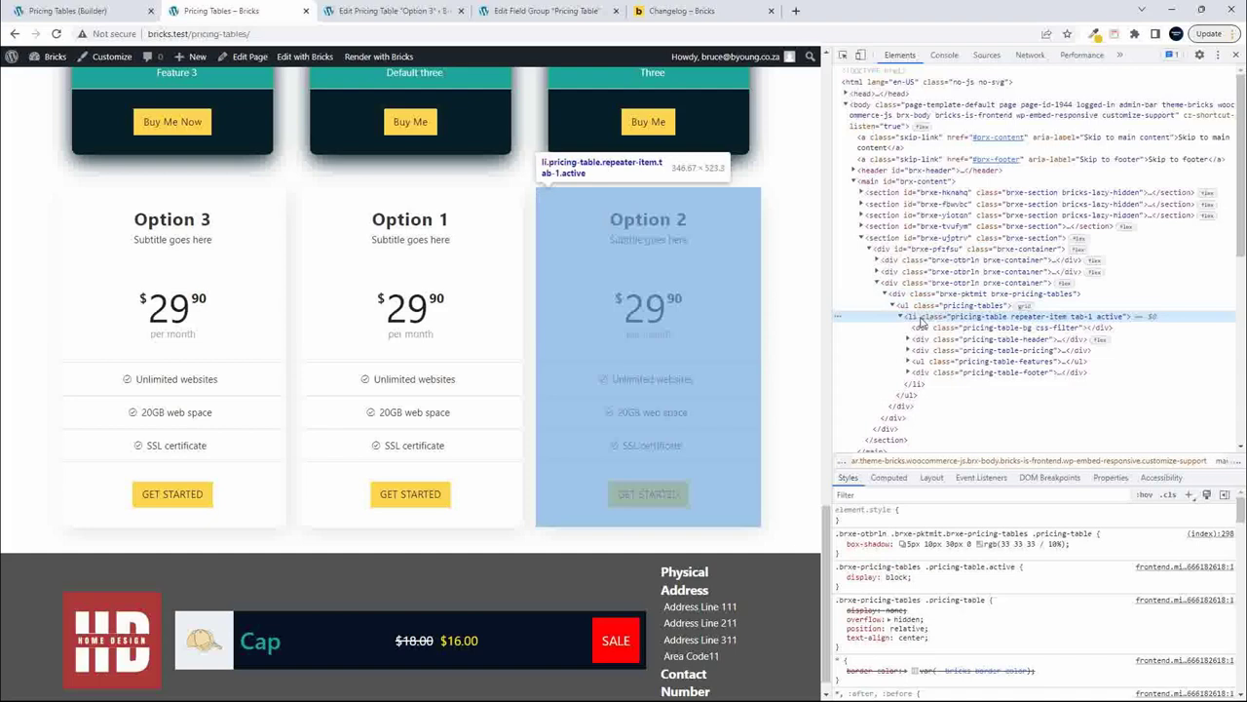
{"action": "left_click", "coordinate": [916, 306]}
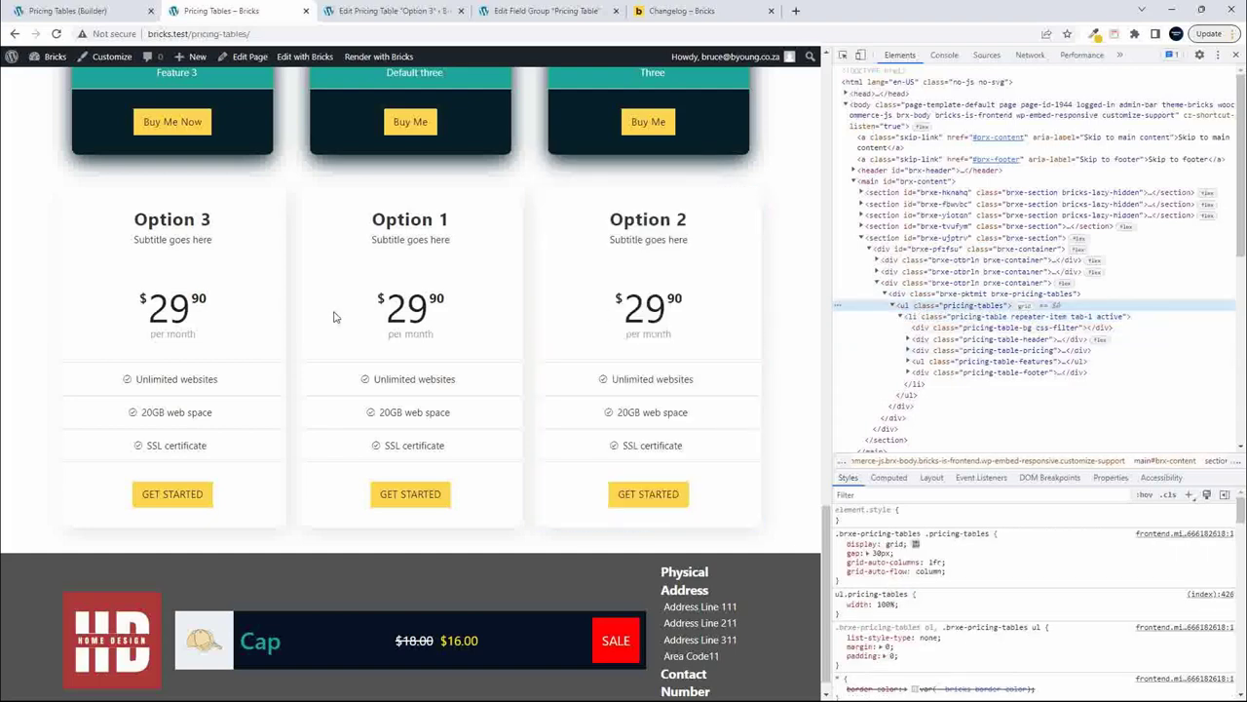
{"action": "left_click", "coordinate": [909, 296]}
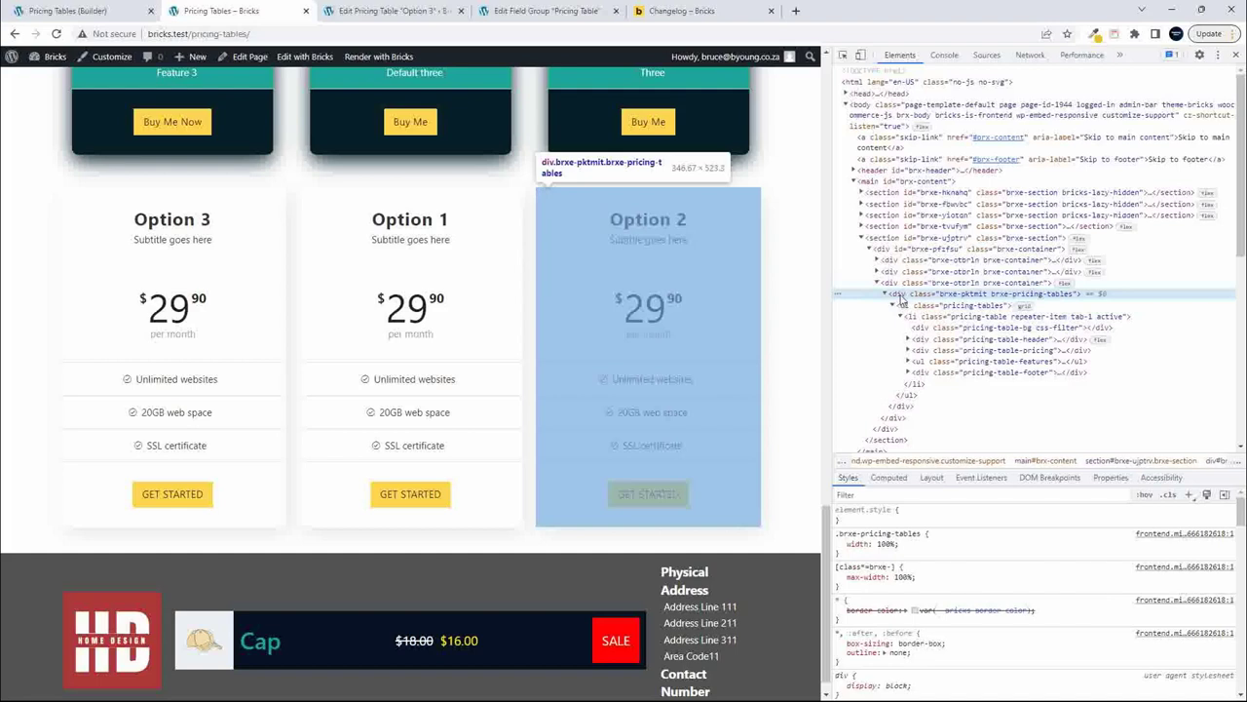
- Inspect the styles of the looped container around the Option 2 table and of its parent container
{"action": "left_click", "coordinate": [898, 285]}
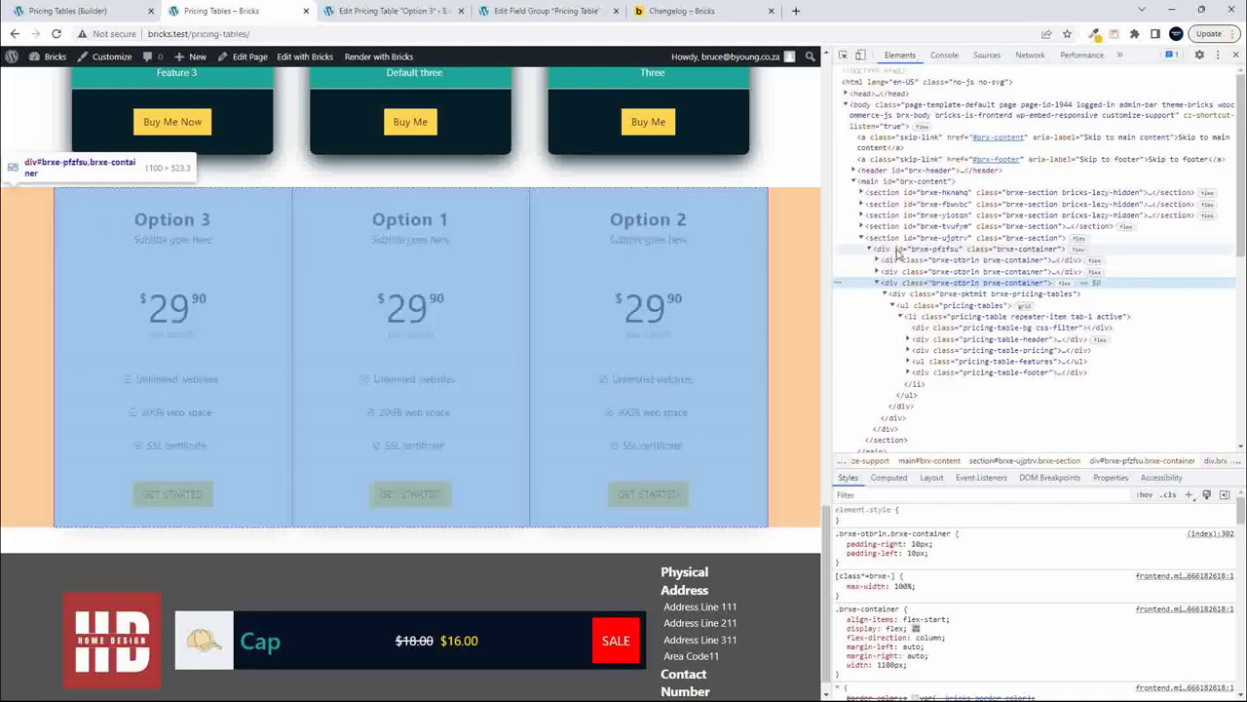
{"action": "left_click", "coordinate": [897, 251]}
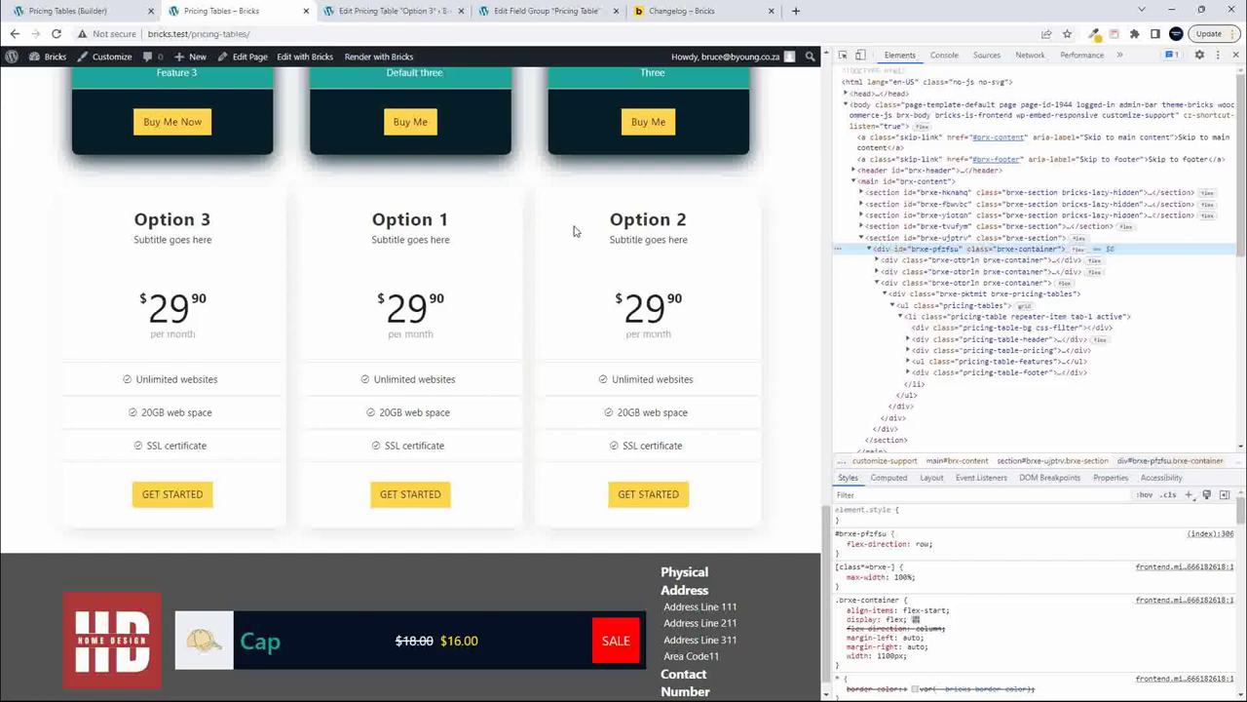
- Add a fourth bullet, Four, to the Option 3 entry's Price Table Features, update the post and reload the front end
{"action": "left_click", "coordinate": [385, 12]}
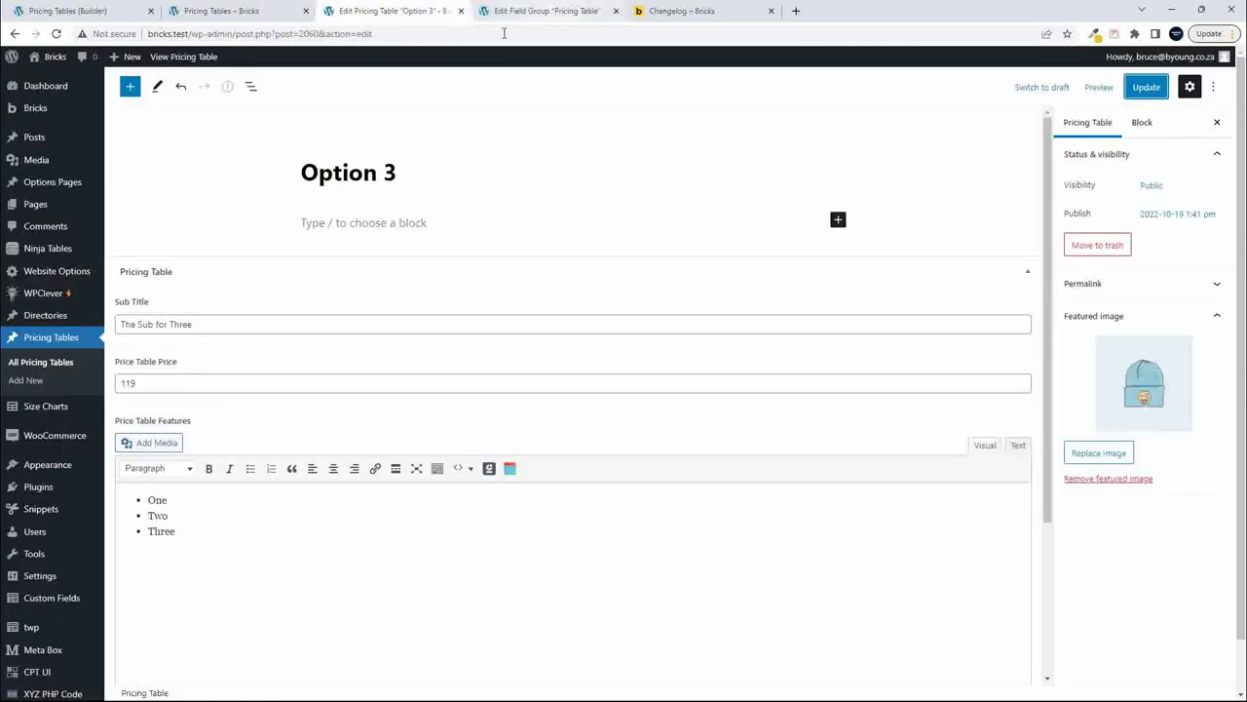
{"action": "left_click", "coordinate": [195, 533]}
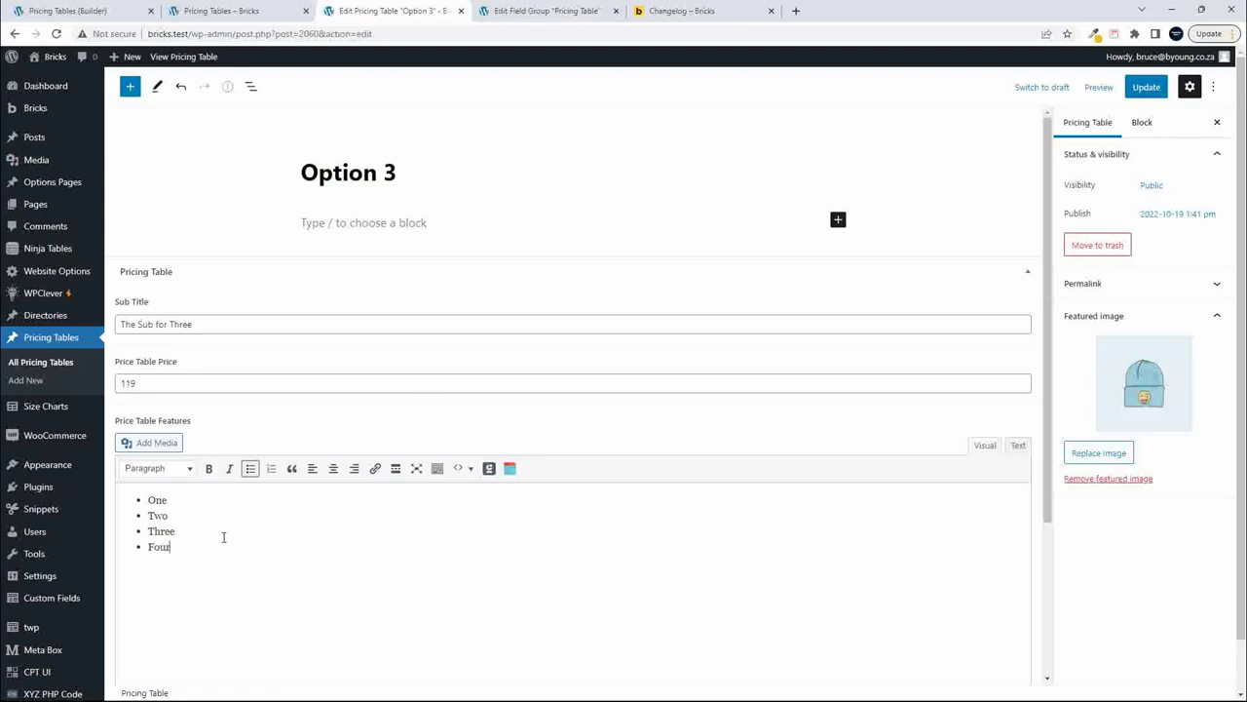
{"action": "left_click", "coordinate": [1126, 97]}
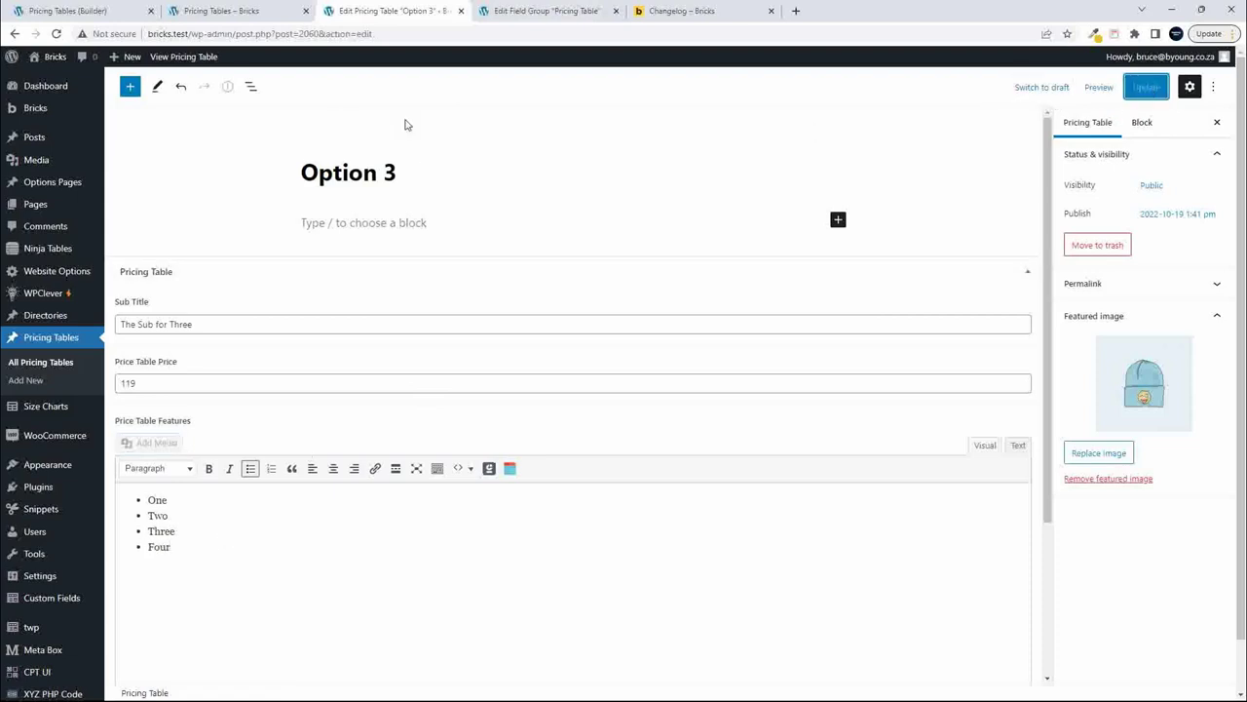
{"action": "left_click", "coordinate": [268, 12]}
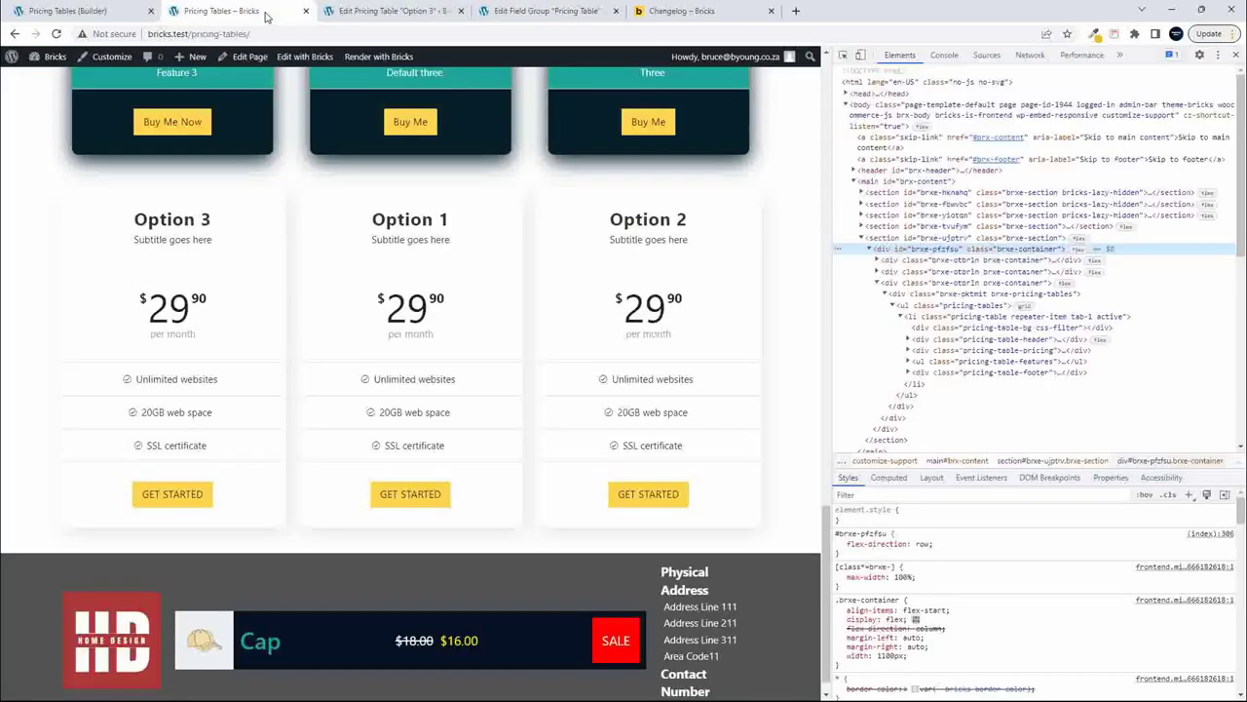
{"action": "left_click", "coordinate": [56, 34]}
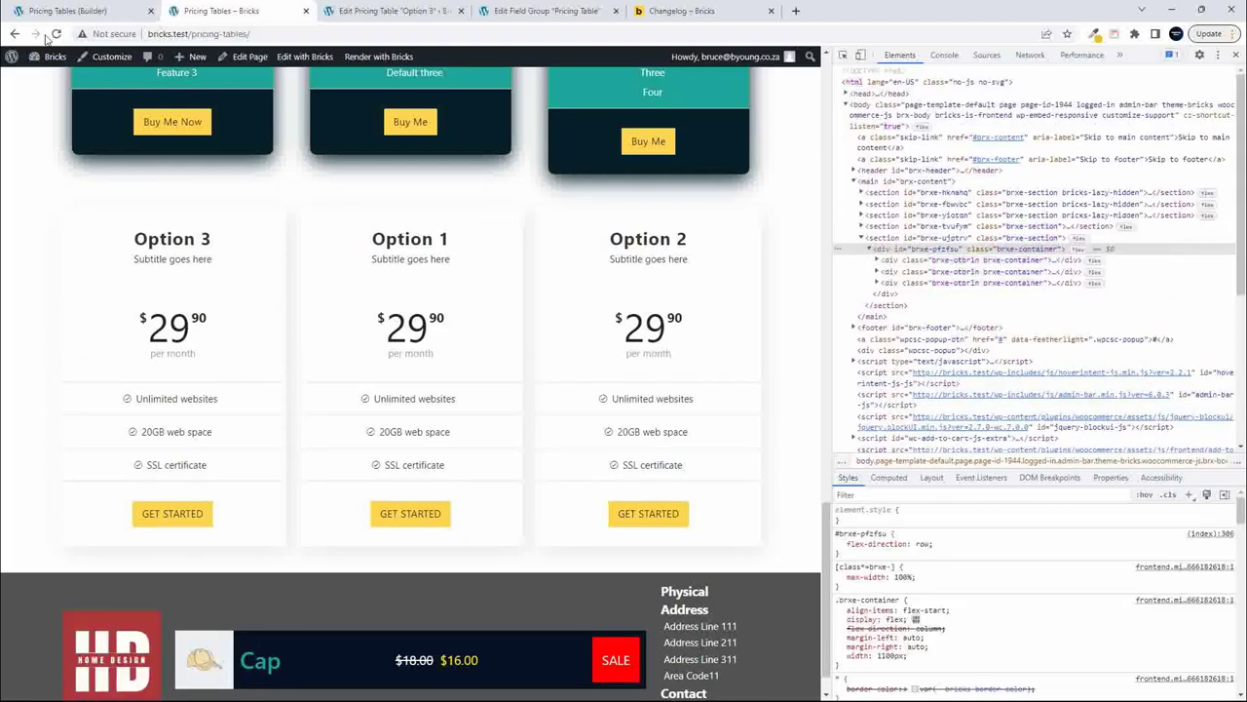
- In the Bricks builder, clear the default features text from the {post_title} item of the last section's pricing table
{"action": "left_click", "coordinate": [108, 12]}
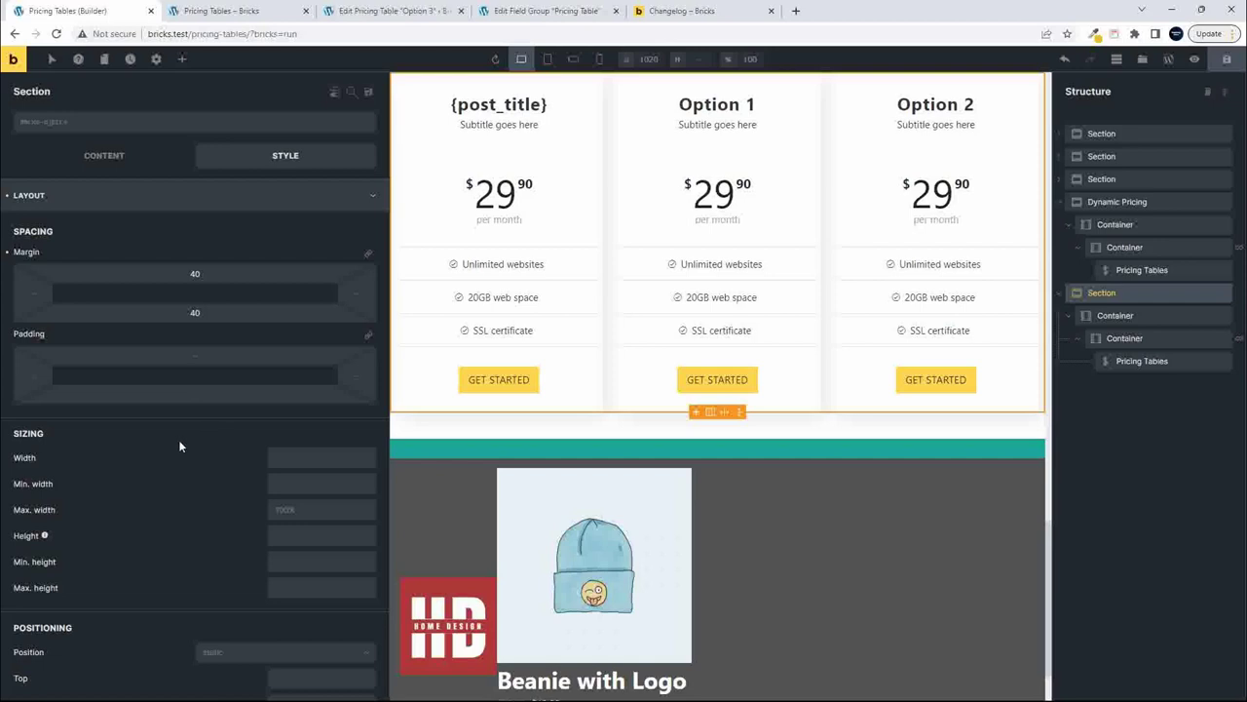
{"action": "scroll", "coordinate": [180, 485], "scroll_direction": "down", "scroll_amount": 10}
{"action": "scroll", "coordinate": [181, 486], "scroll_direction": "up", "scroll_amount": 9}
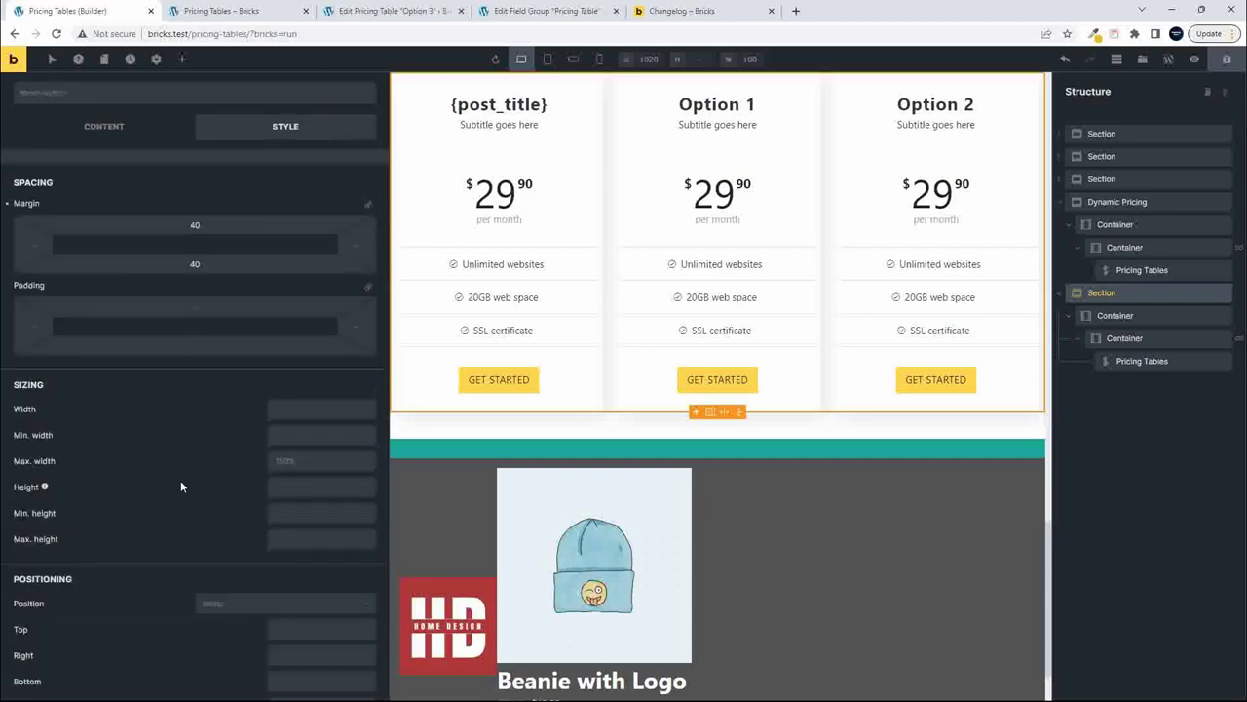
{"action": "scroll", "coordinate": [180, 485], "scroll_direction": "up", "scroll_amount": 1}
{"action": "left_click", "coordinate": [1142, 363]}
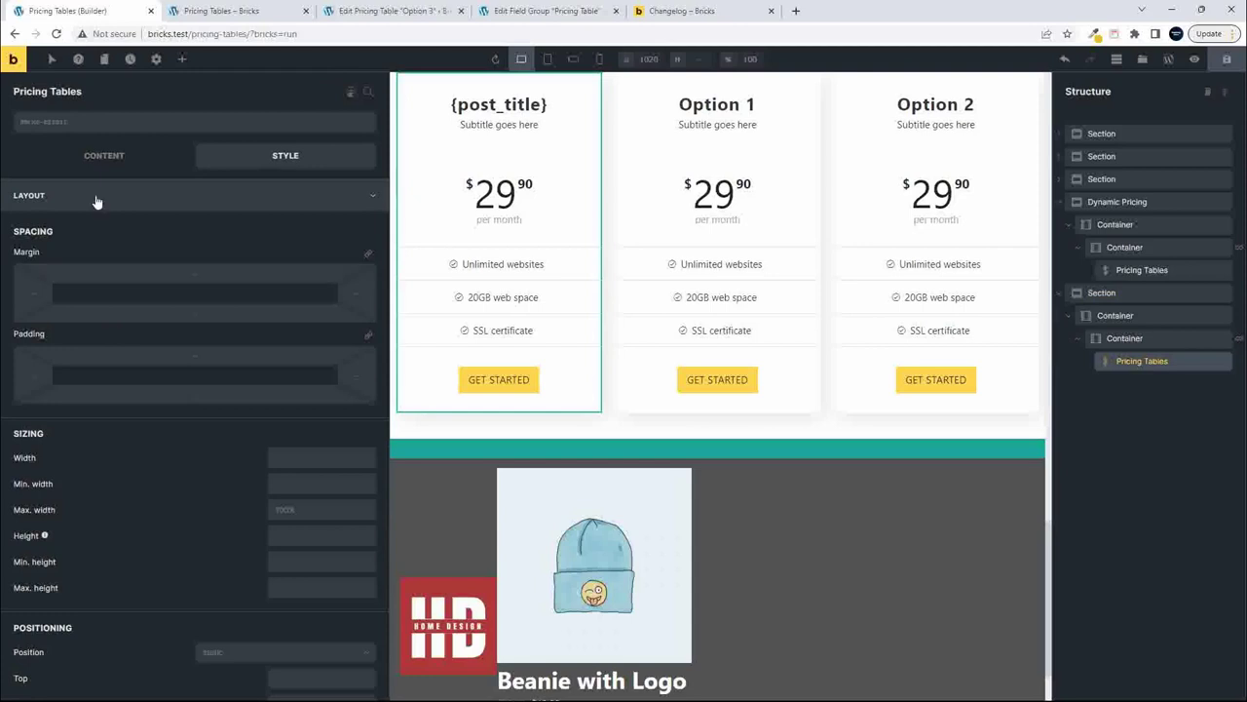
{"action": "scroll", "coordinate": [155, 503], "scroll_direction": "down", "scroll_amount": 7}
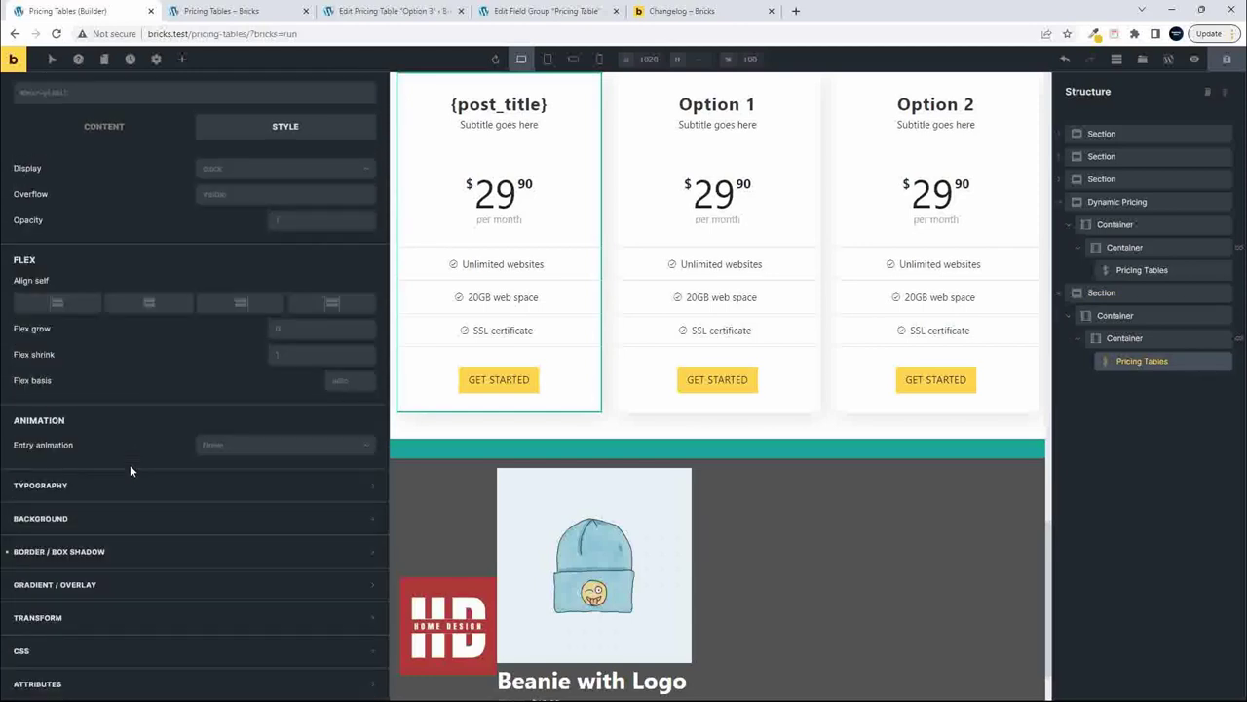
{"action": "scroll", "coordinate": [118, 522], "scroll_direction": "up", "scroll_amount": 7}
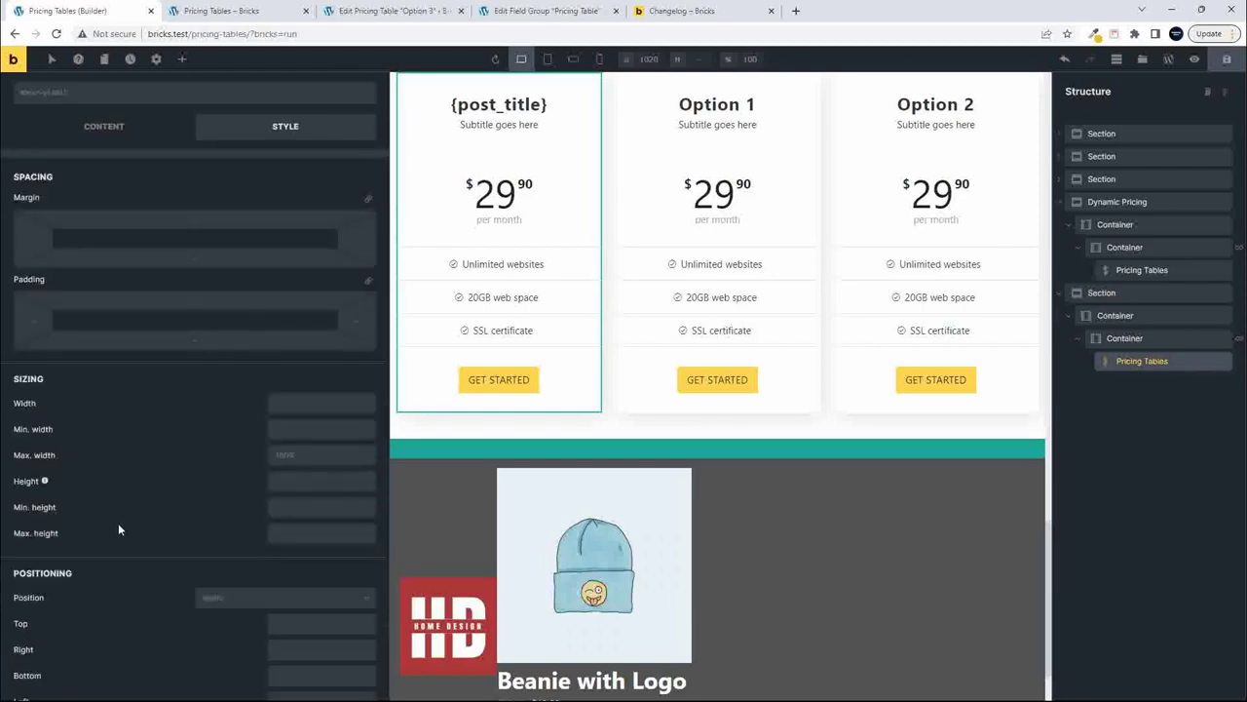
{"action": "left_click", "coordinate": [109, 156]}
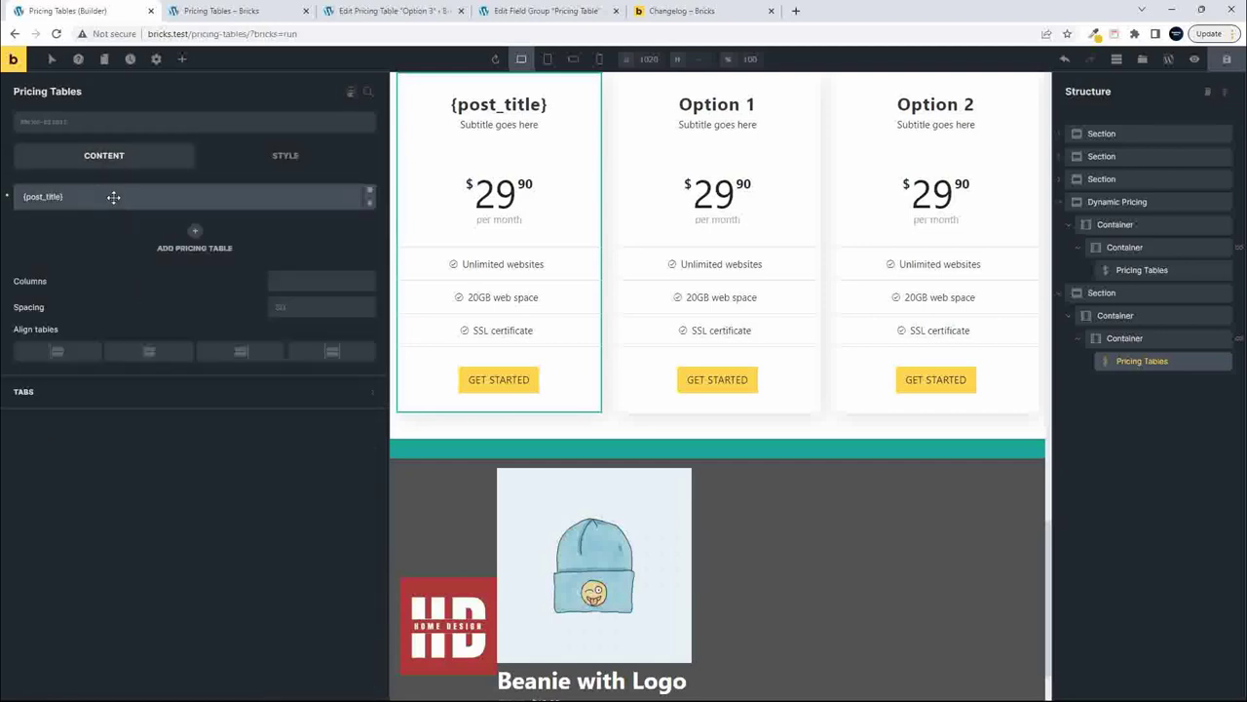
{"action": "left_click", "coordinate": [109, 197]}
{"action": "scroll", "coordinate": [156, 493], "scroll_direction": "down", "scroll_amount": 5}
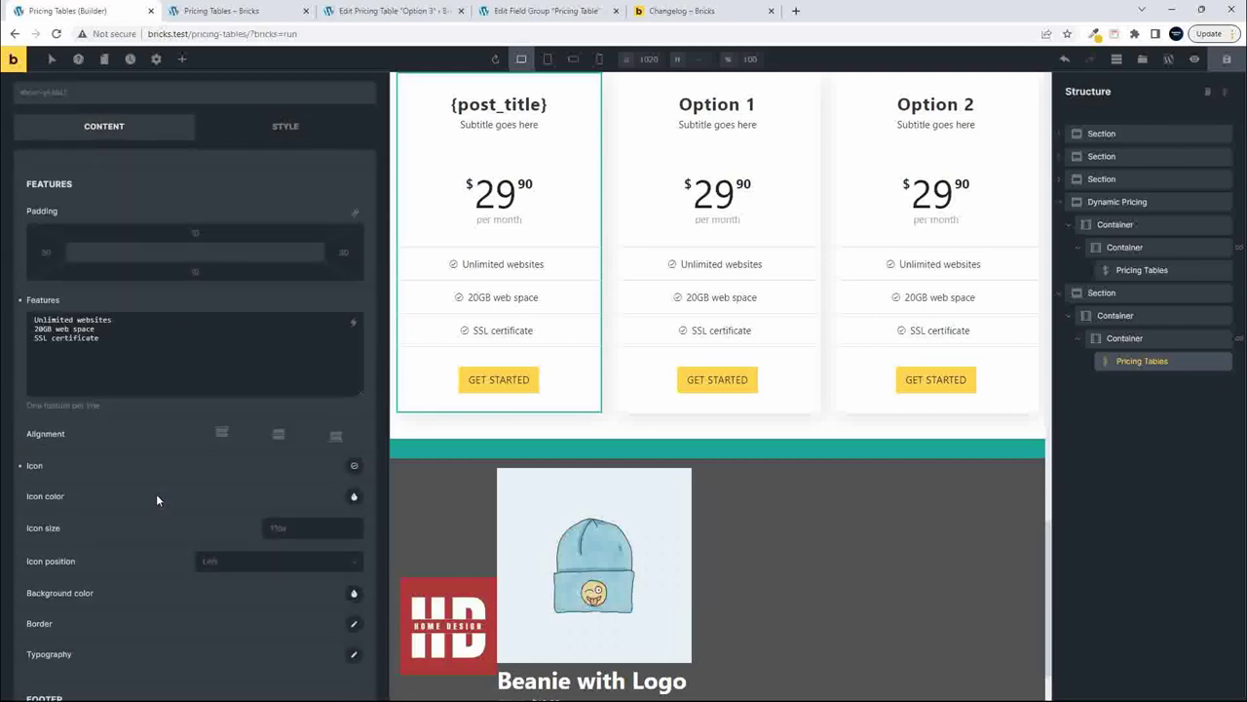
{"action": "left_click_drag", "start_coordinate": [99, 331], "coordinate": [29, 306]}
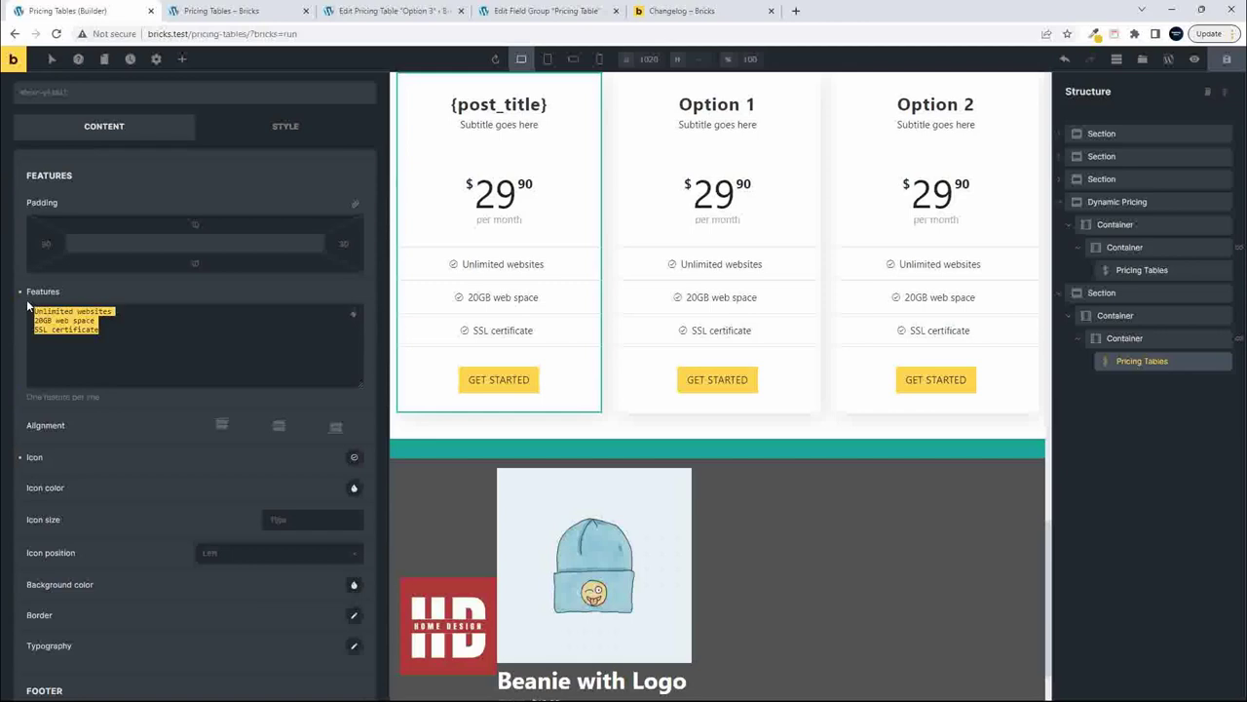
{"action": "key", "text": "BackSpace"}
- Fill the pricing table's features with the dynamic data field Price Table Features
{"action": "left_click", "coordinate": [355, 311]}
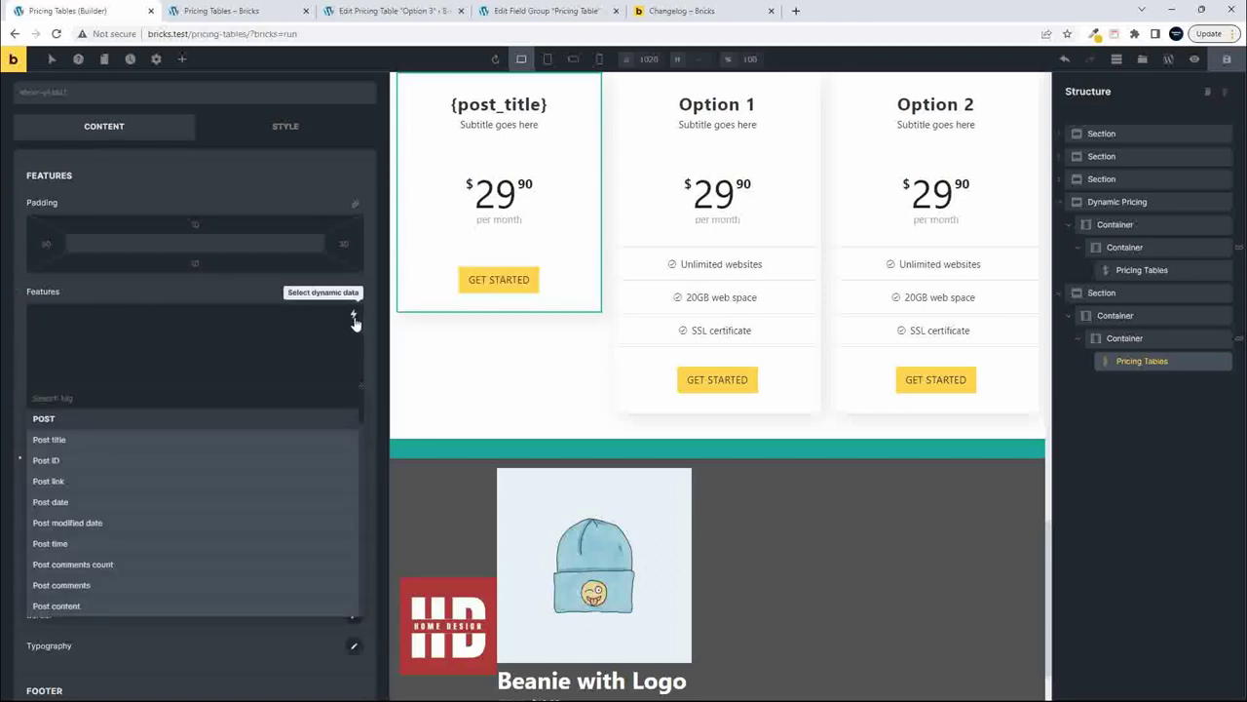
{"action": "scroll", "coordinate": [175, 526], "scroll_direction": "down", "scroll_amount": 5}
{"action": "scroll", "coordinate": [174, 528], "scroll_direction": "down", "scroll_amount": 10}
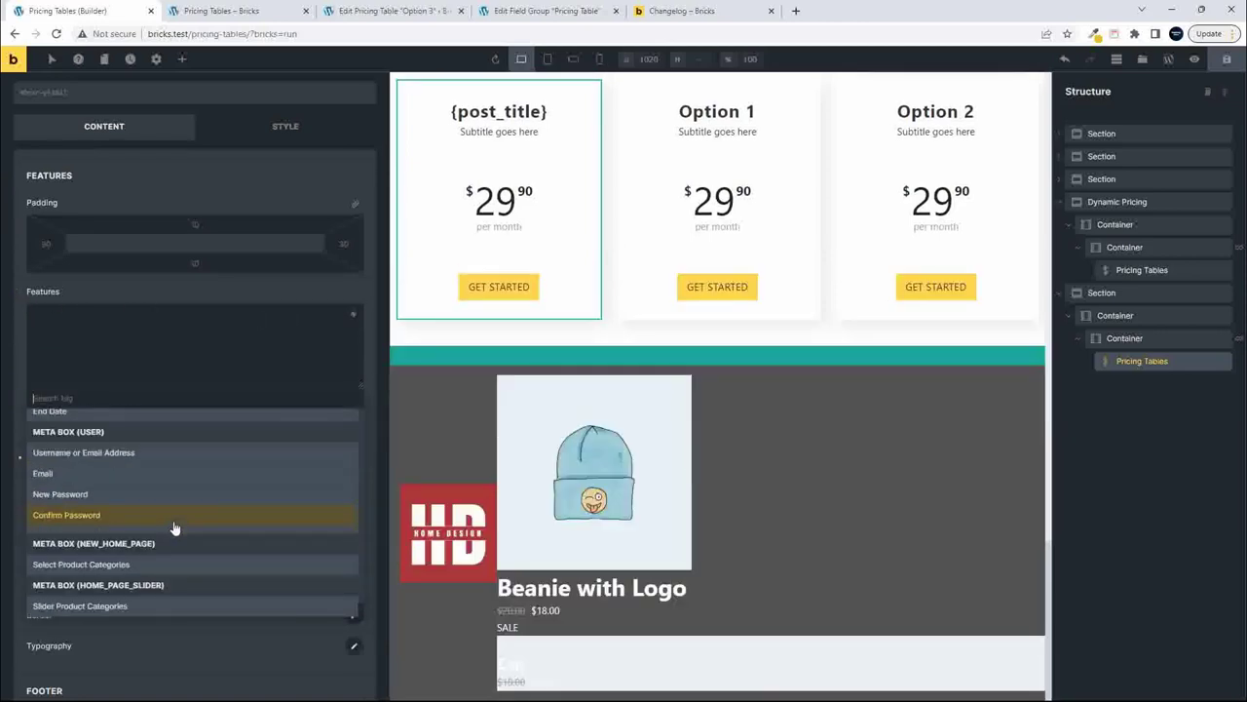
{"action": "scroll", "coordinate": [174, 528], "scroll_direction": "up", "scroll_amount": 1}
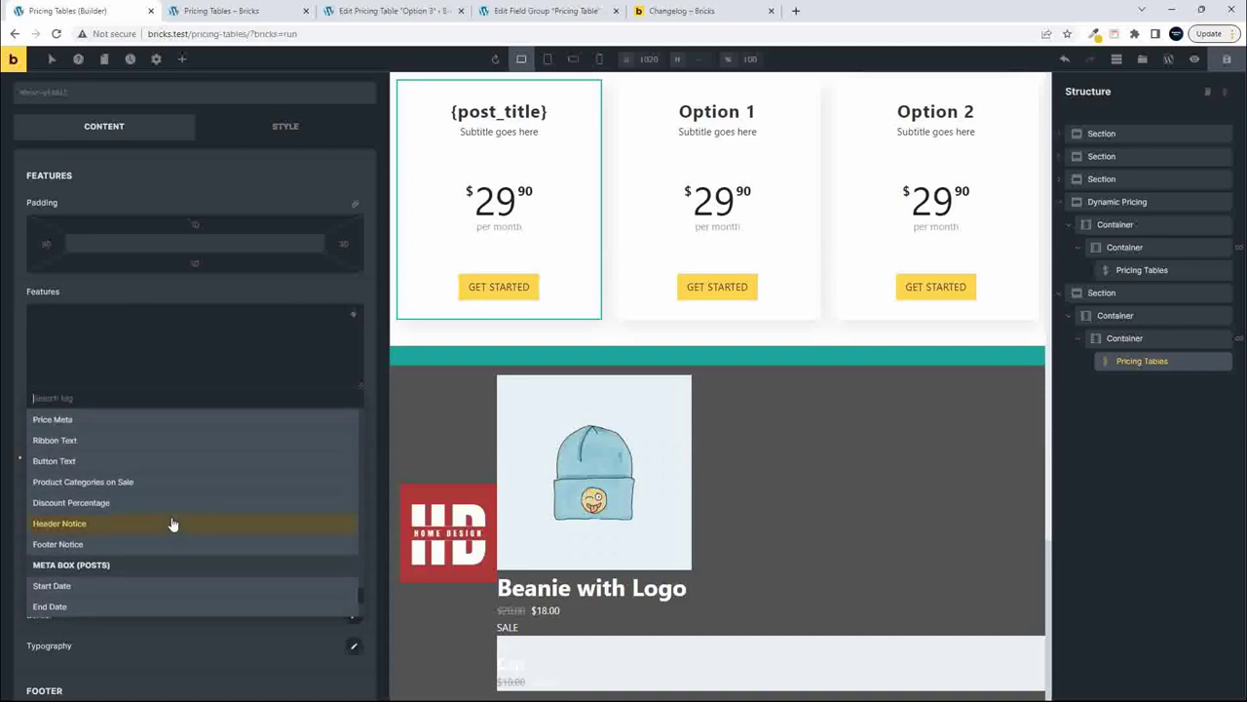
{"action": "scroll", "coordinate": [146, 517], "scroll_direction": "up", "scroll_amount": 3}
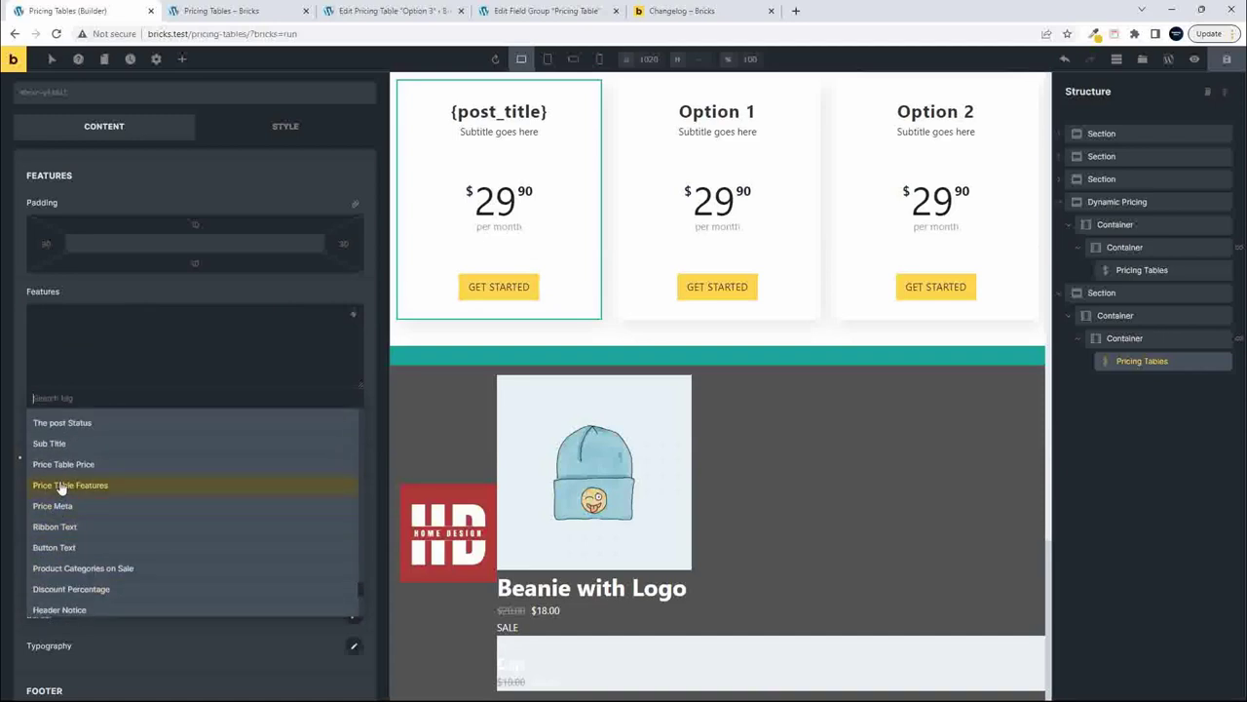
{"action": "left_click", "coordinate": [61, 485]}
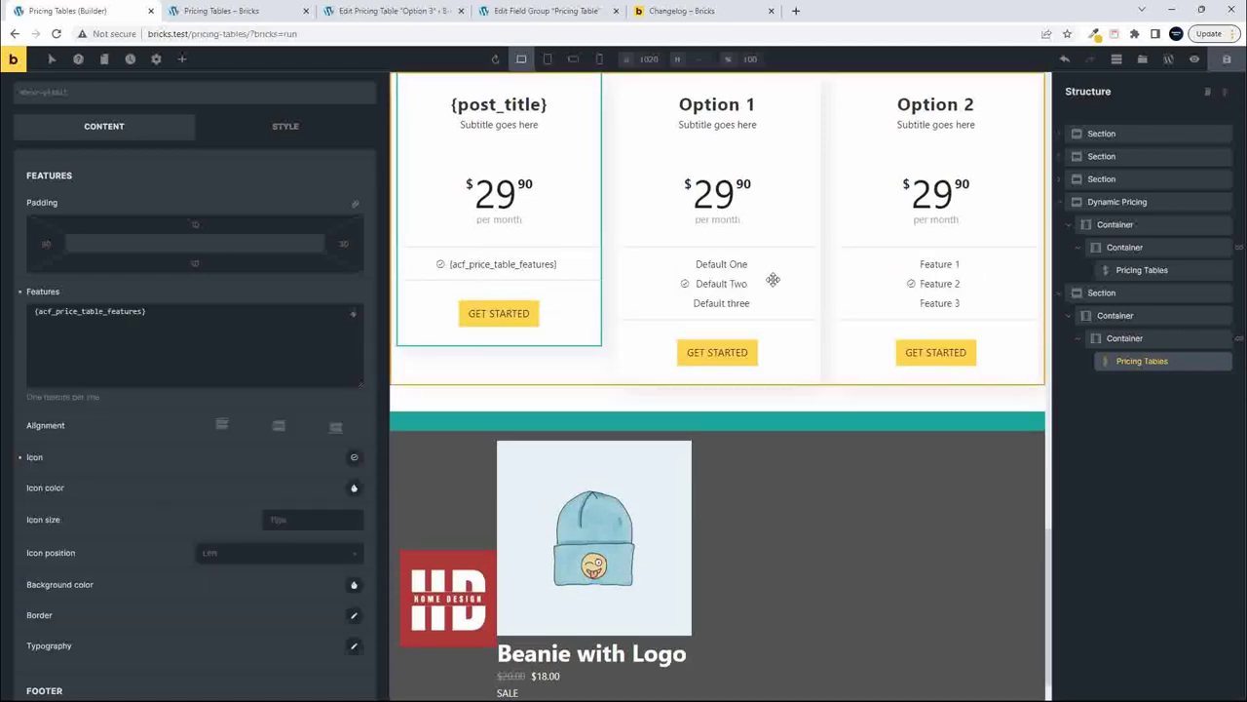
- Save the page and reload the front end to check the feature lists in the new section's tables
{"action": "left_click", "coordinate": [1227, 59]}
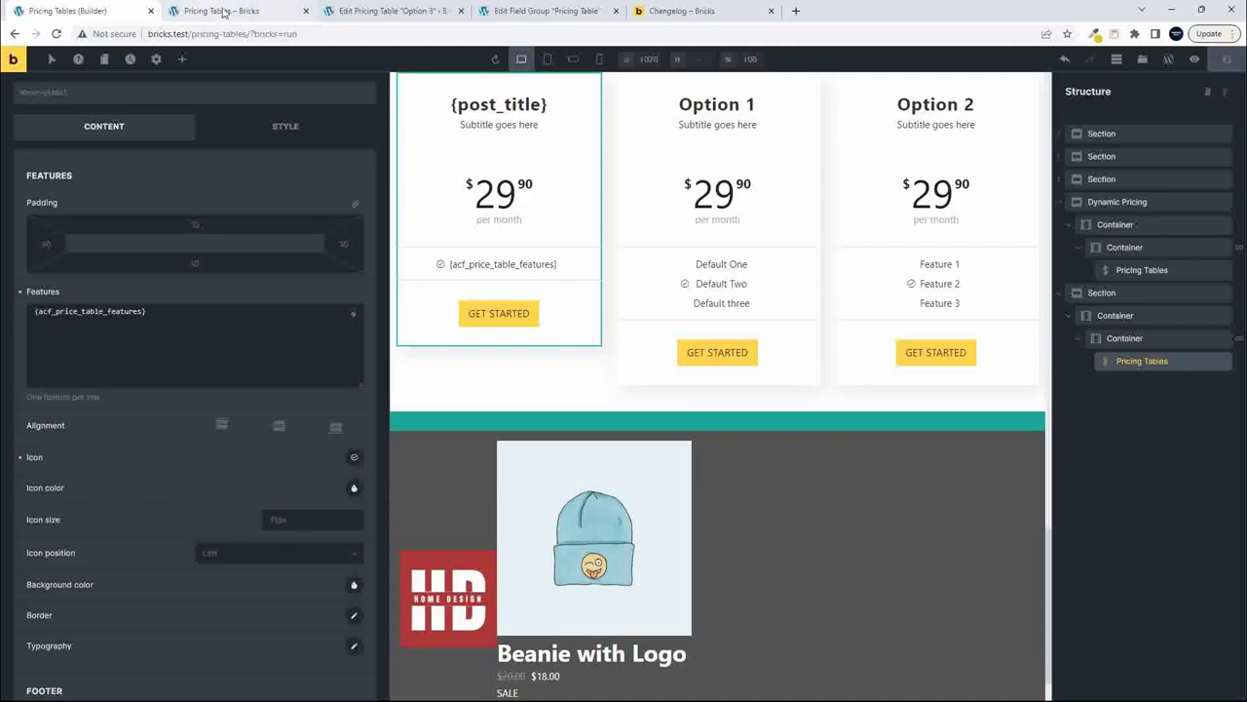
{"action": "left_click", "coordinate": [241, 9]}
{"action": "left_click", "coordinate": [56, 33]}
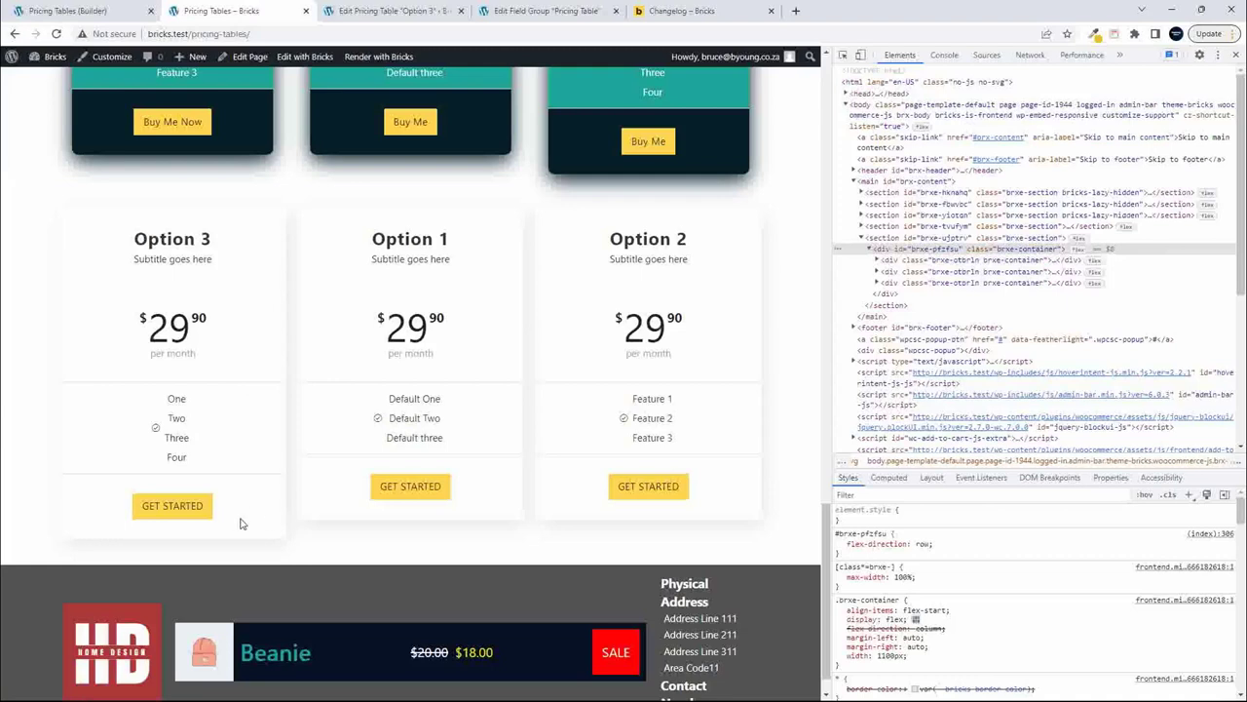
{"action": "scroll", "coordinate": [269, 517], "scroll_direction": "up", "scroll_amount": 1}
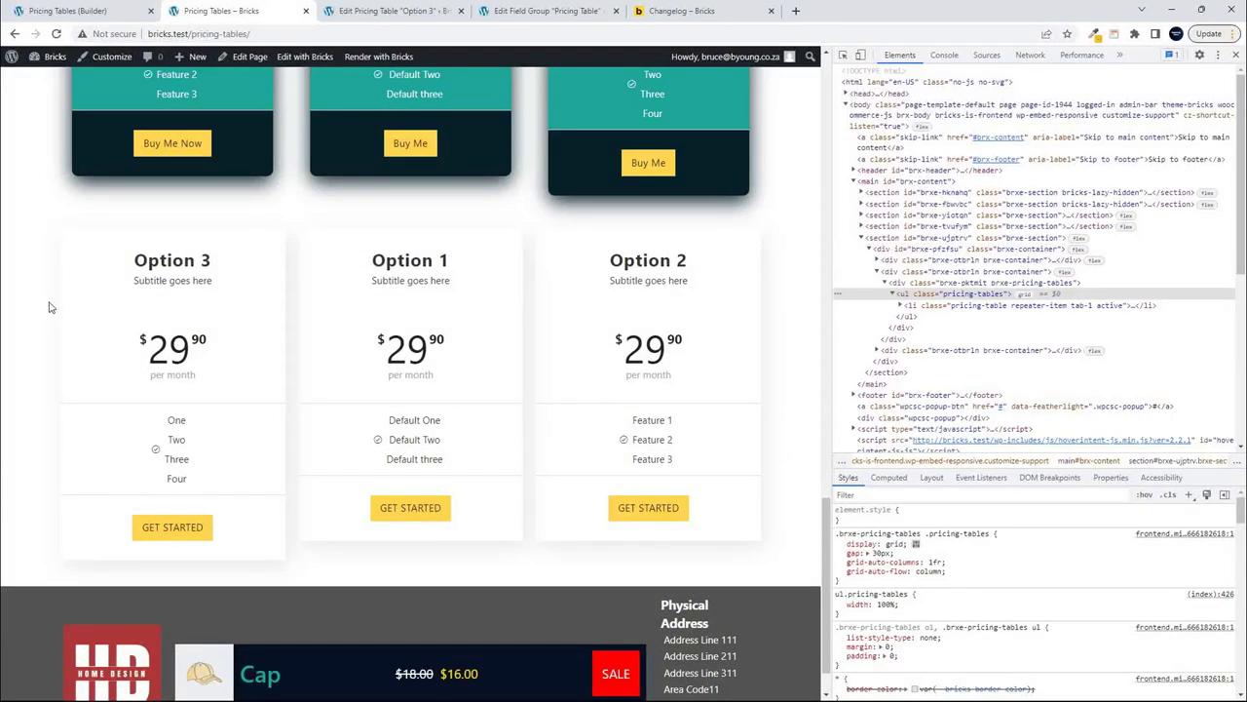
- Set the last section's query loop container to Horizontal direction with stretched cross-axis alignment, save the page and reload the front end
{"action": "left_click", "coordinate": [101, 13]}
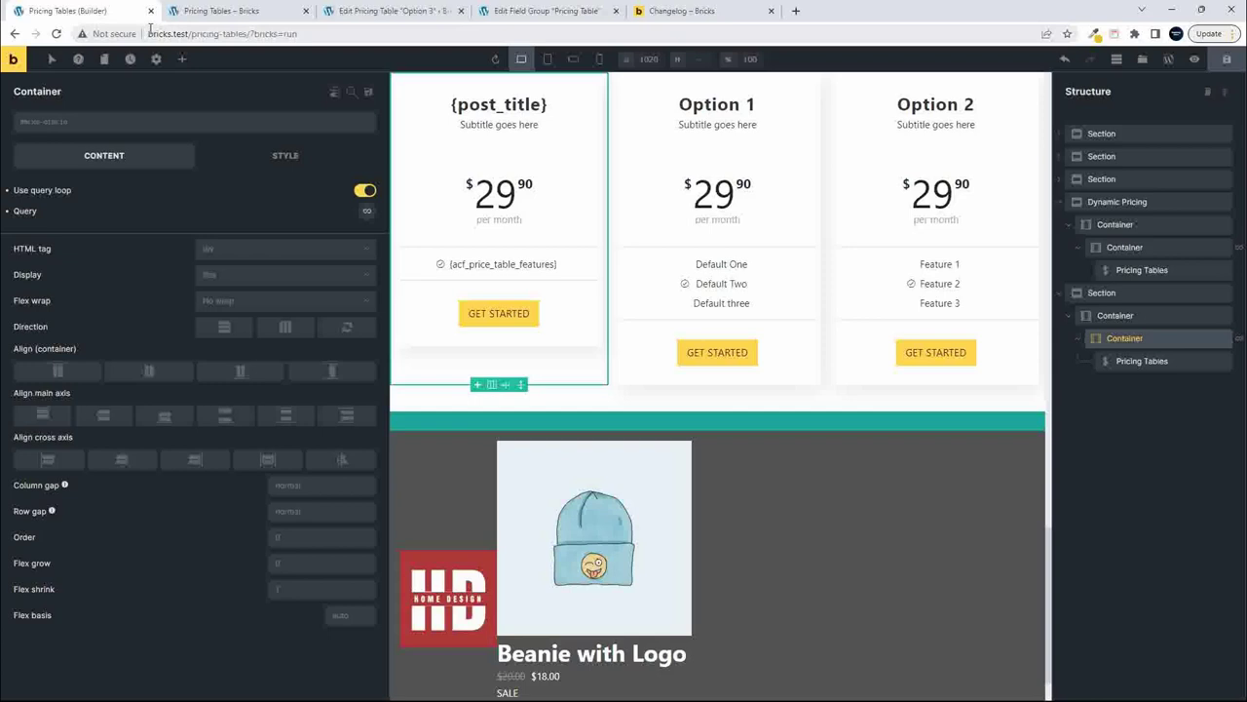
{"action": "left_click", "coordinate": [1145, 317]}
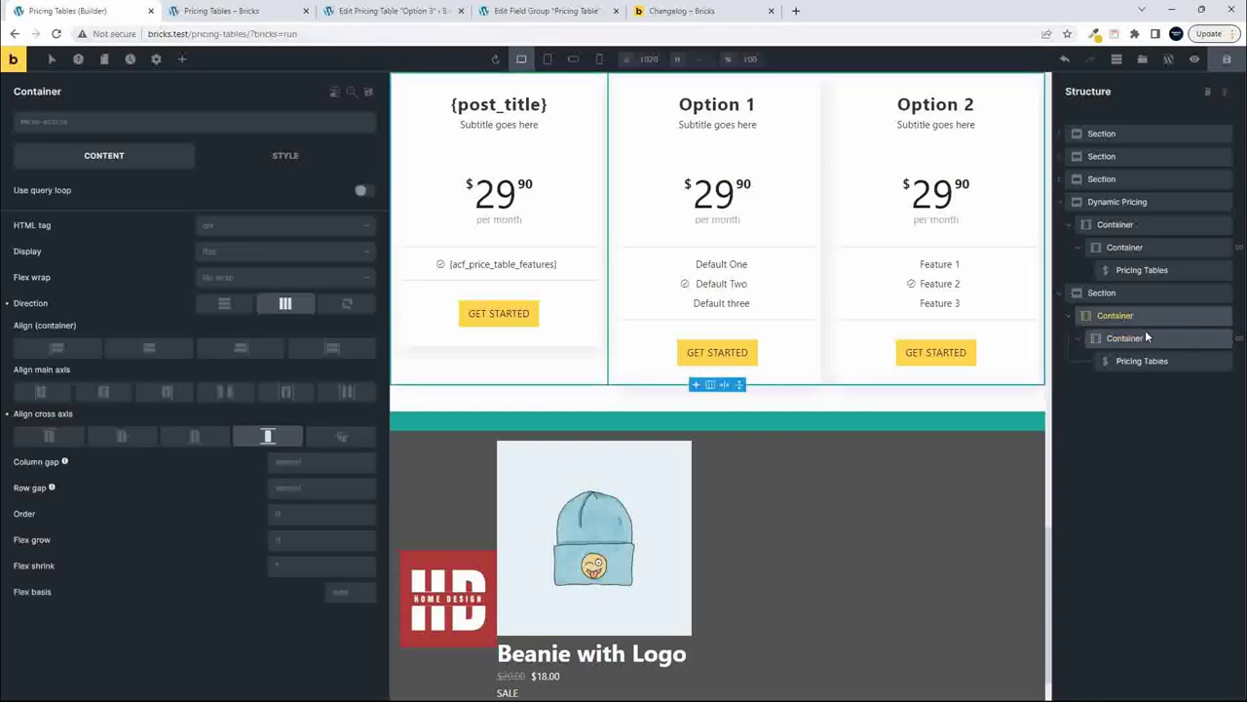
{"action": "left_click", "coordinate": [1120, 340]}
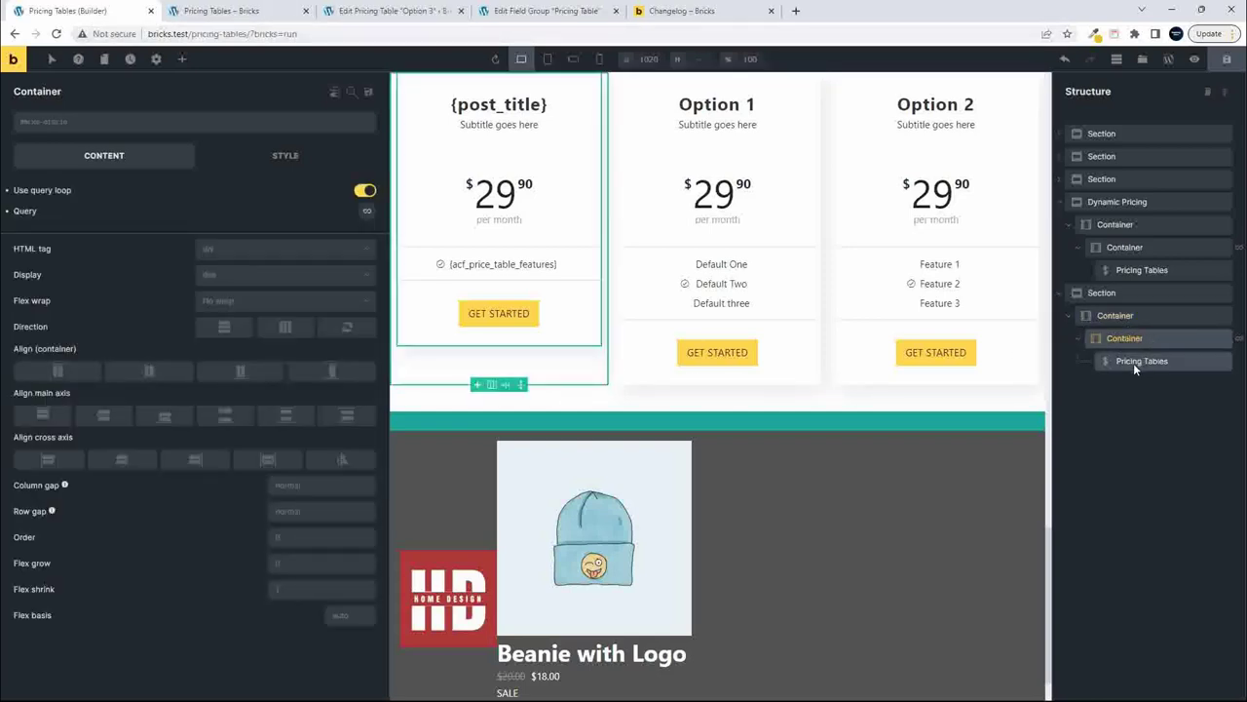
{"action": "left_click", "coordinate": [286, 327]}
{"action": "left_click", "coordinate": [287, 328]}
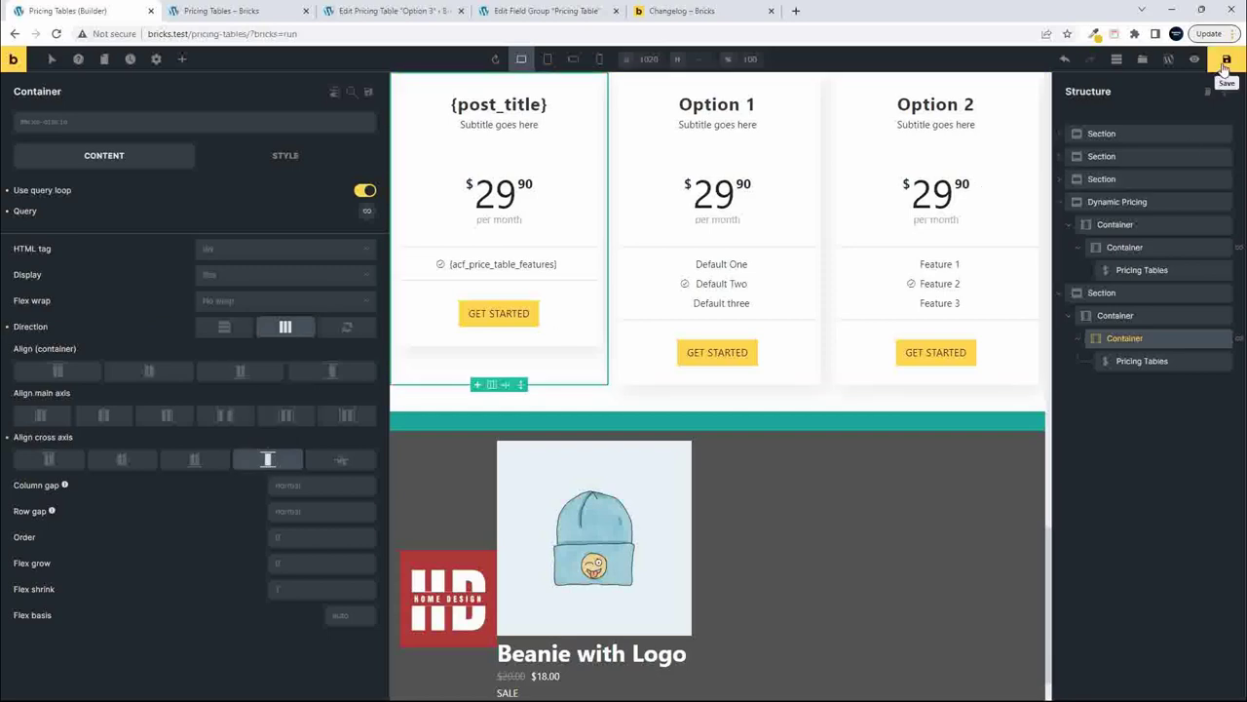
{"action": "left_click", "coordinate": [1227, 63]}
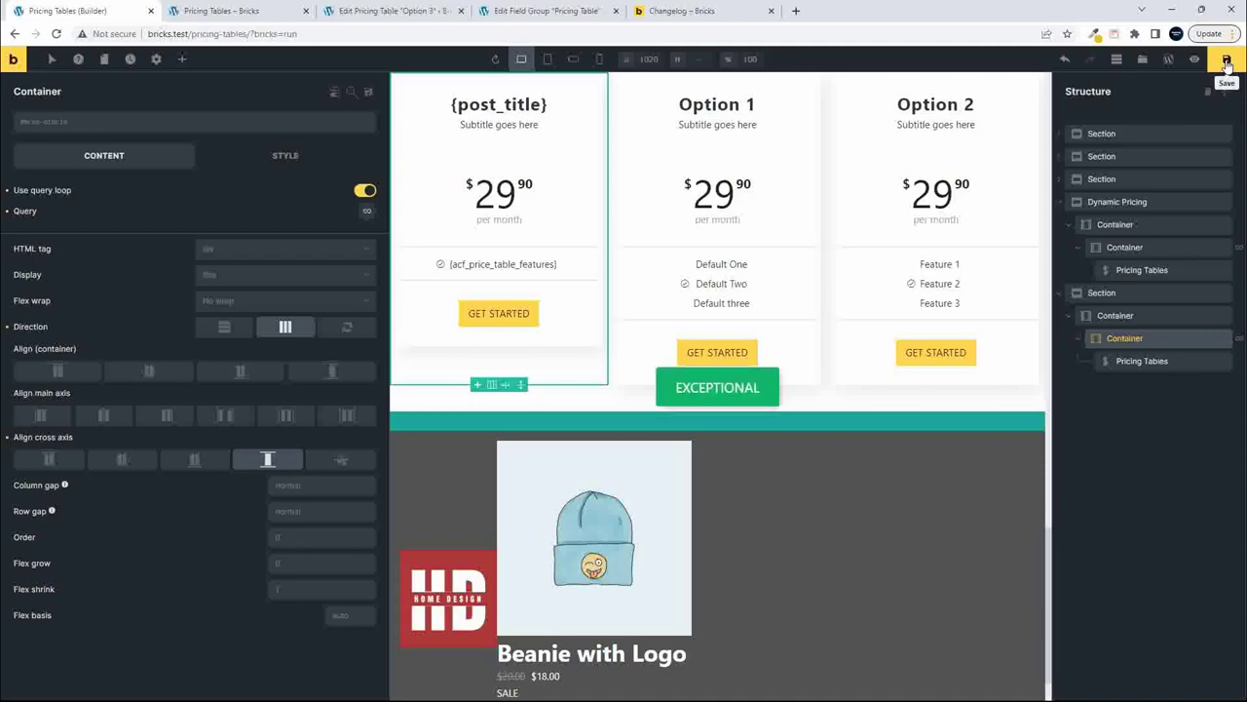
{"action": "left_click", "coordinate": [219, 10]}
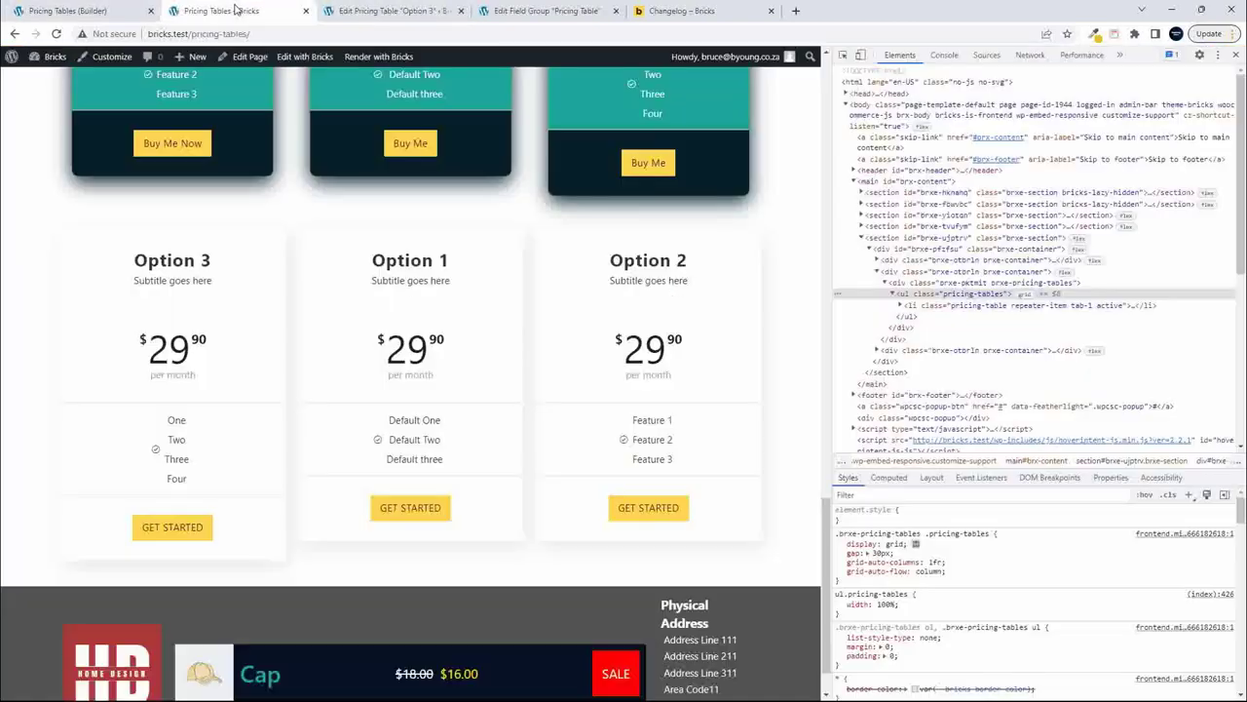
{"action": "left_click", "coordinate": [56, 32]}
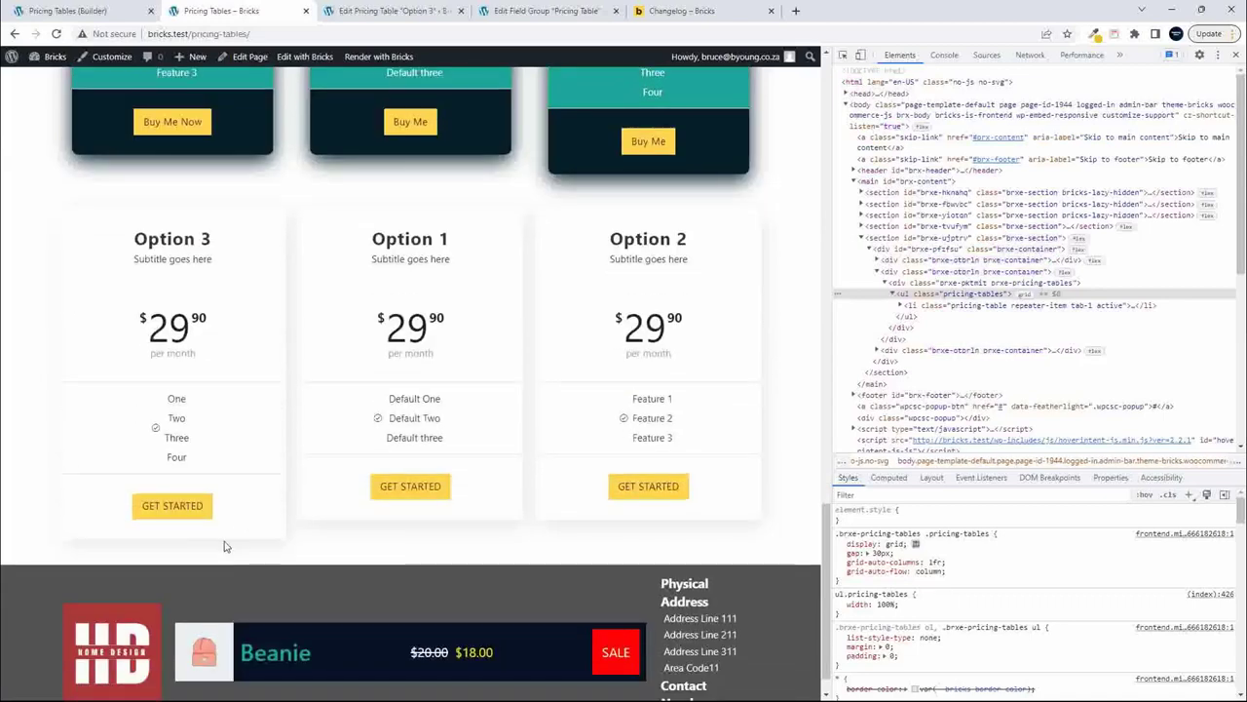
- Test a new ul.pricing-tables style rule with height: 100% in the inspector on the front end
{"action": "scroll", "coordinate": [279, 431], "scroll_direction": "down", "scroll_amount": 1}
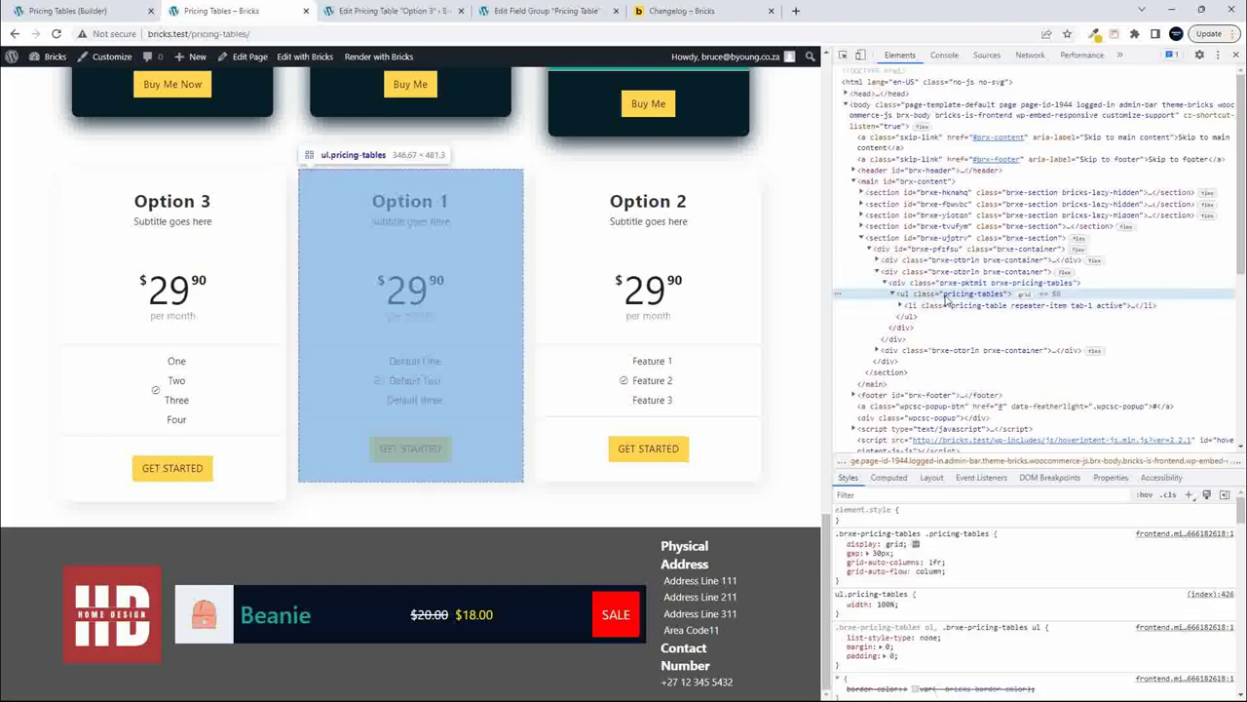
{"action": "left_click", "coordinate": [1189, 495]}
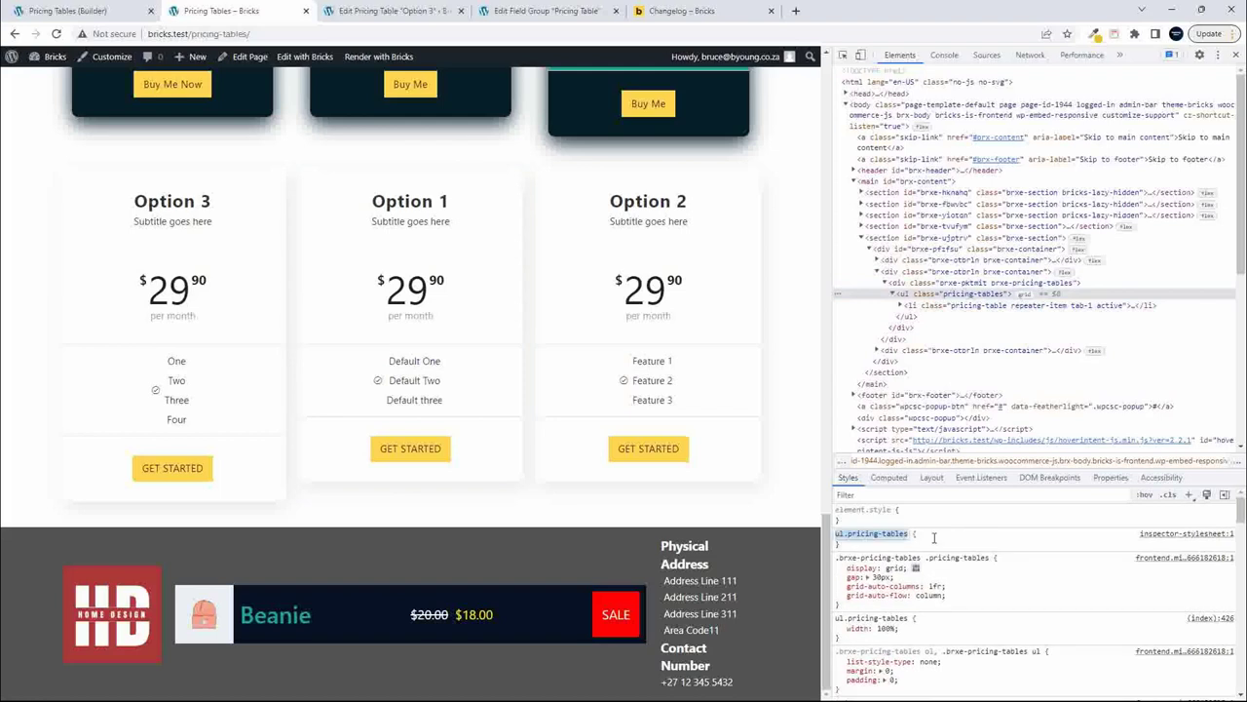
{"action": "key", "text": "Return"}
{"action": "type", "text": "height"}
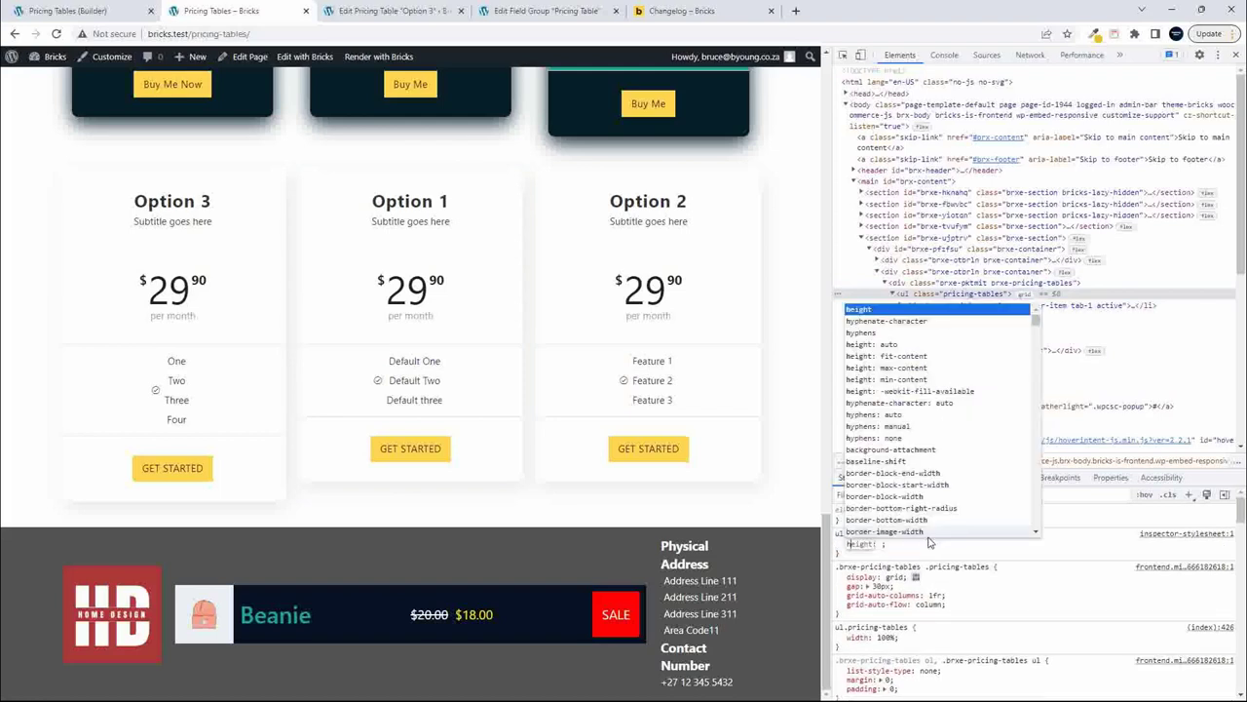
{"action": "key", "text": "Tab"}
{"action": "type", "text": "100"}
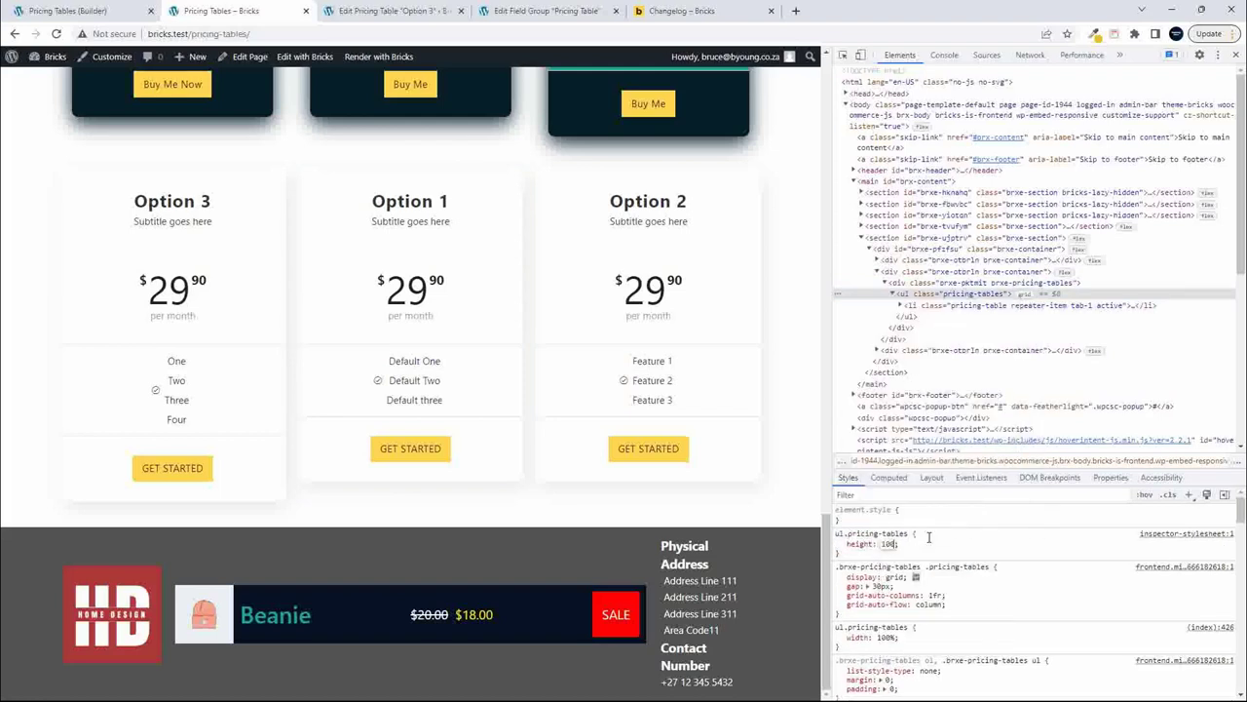
{"action": "type", "text": "%"}
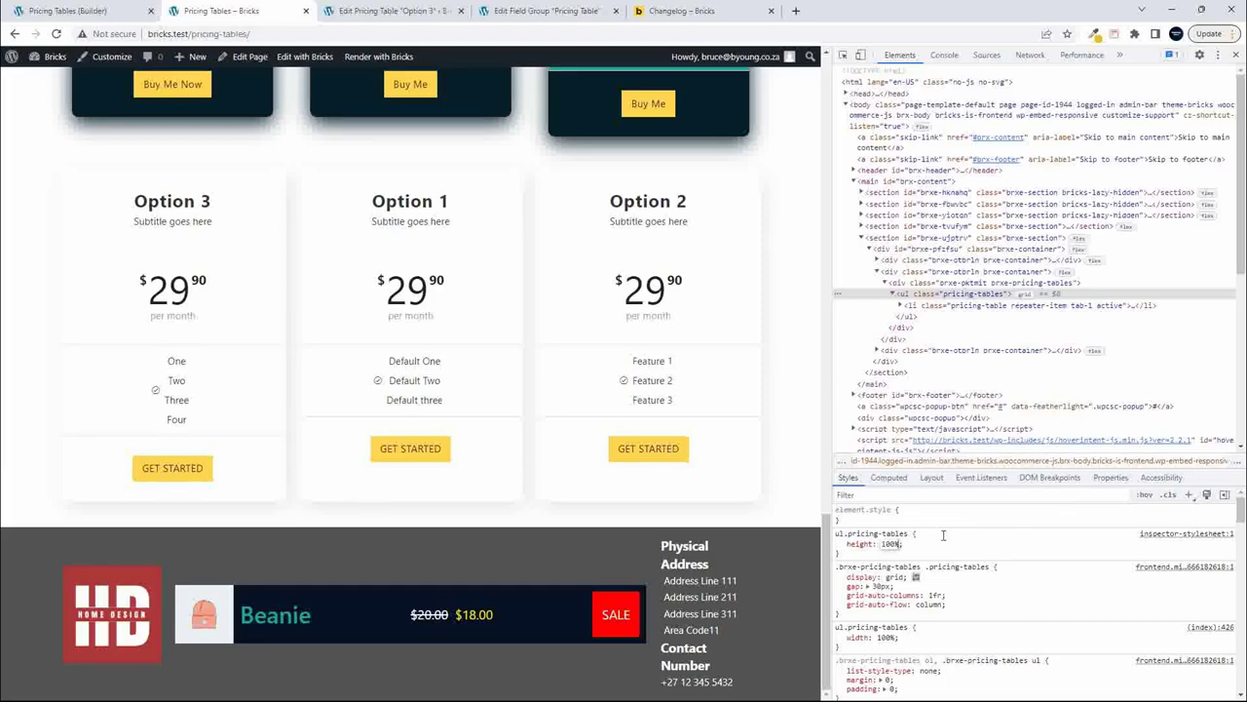
- Copy the ul.pricing-tables rule with height: 100% from the inspector and reload the front end
{"action": "key", "text": "Return"}
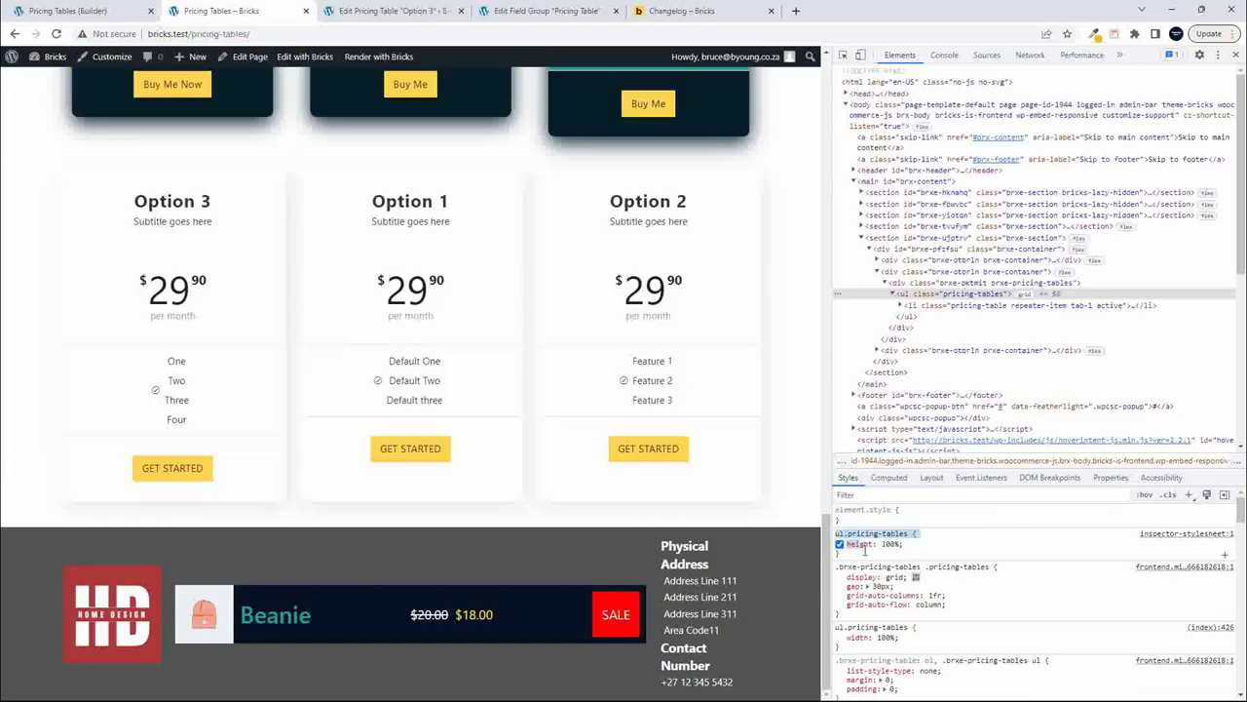
{"action": "left_click_drag", "start_coordinate": [835, 533], "coordinate": [867, 564]}
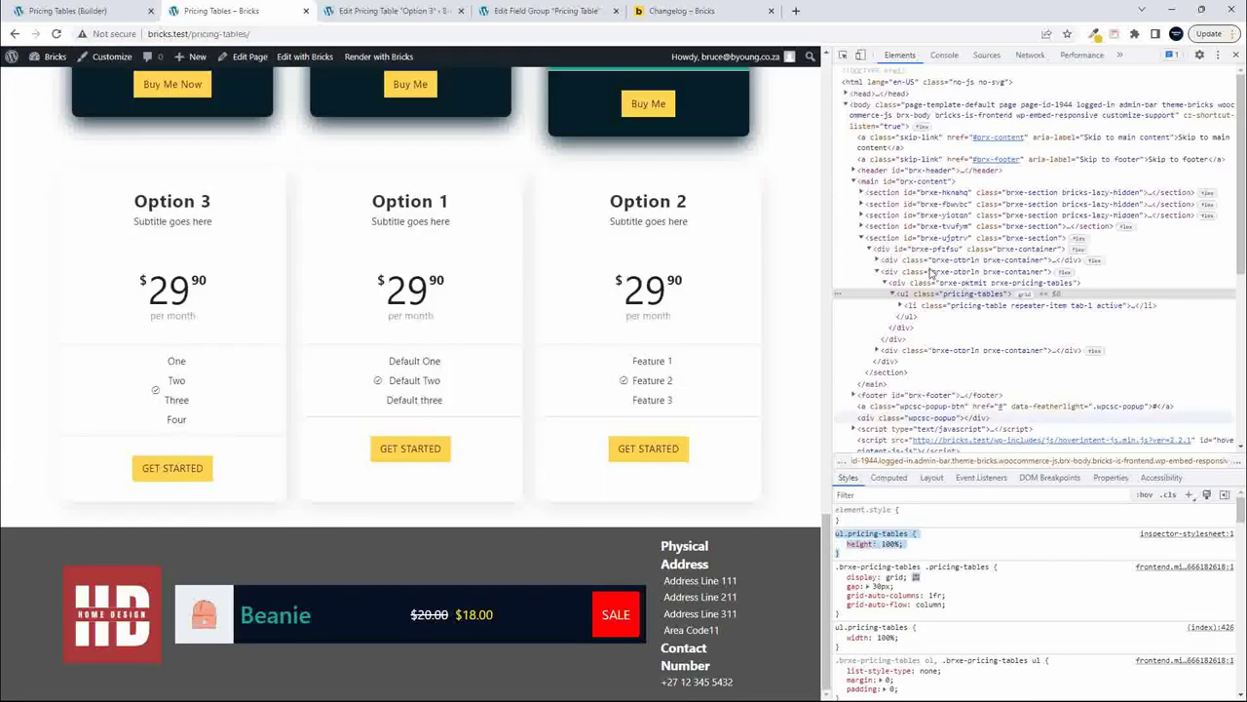
{"action": "left_click", "coordinate": [56, 34]}
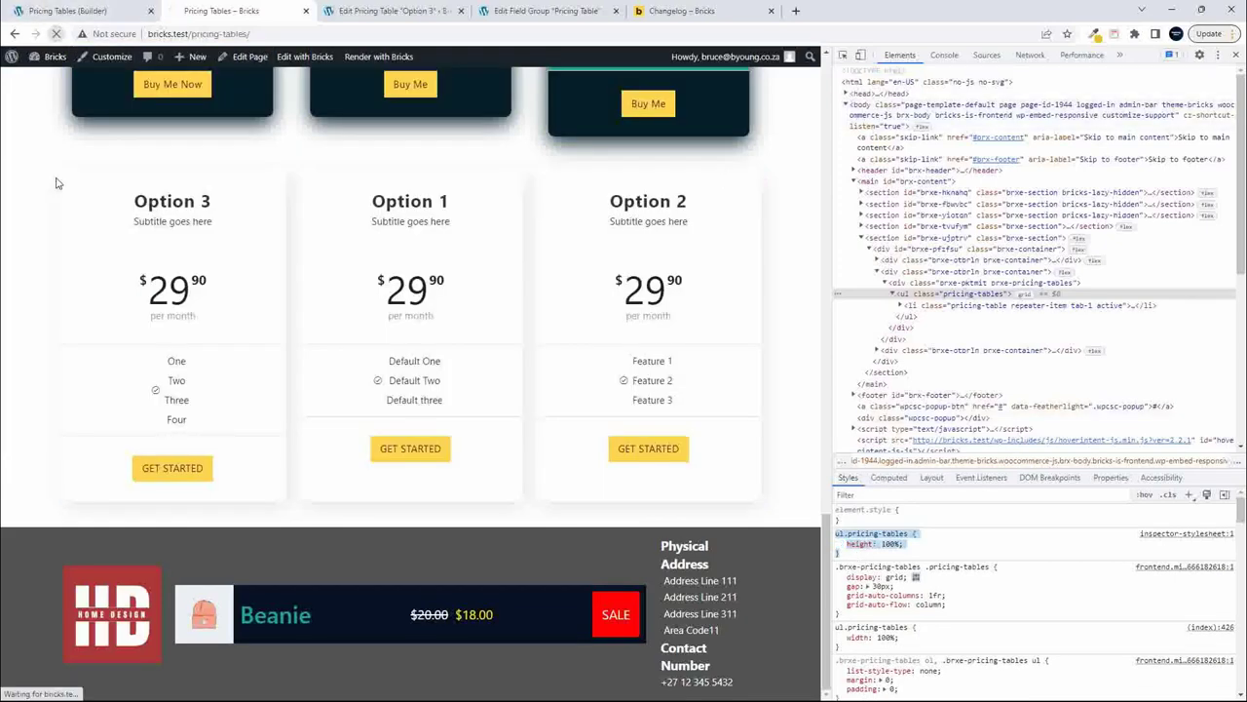
- Try a height of 100% on the last section's query loop container, then save and reload the front end
{"action": "key", "text": "ctrl+Page_Up"}
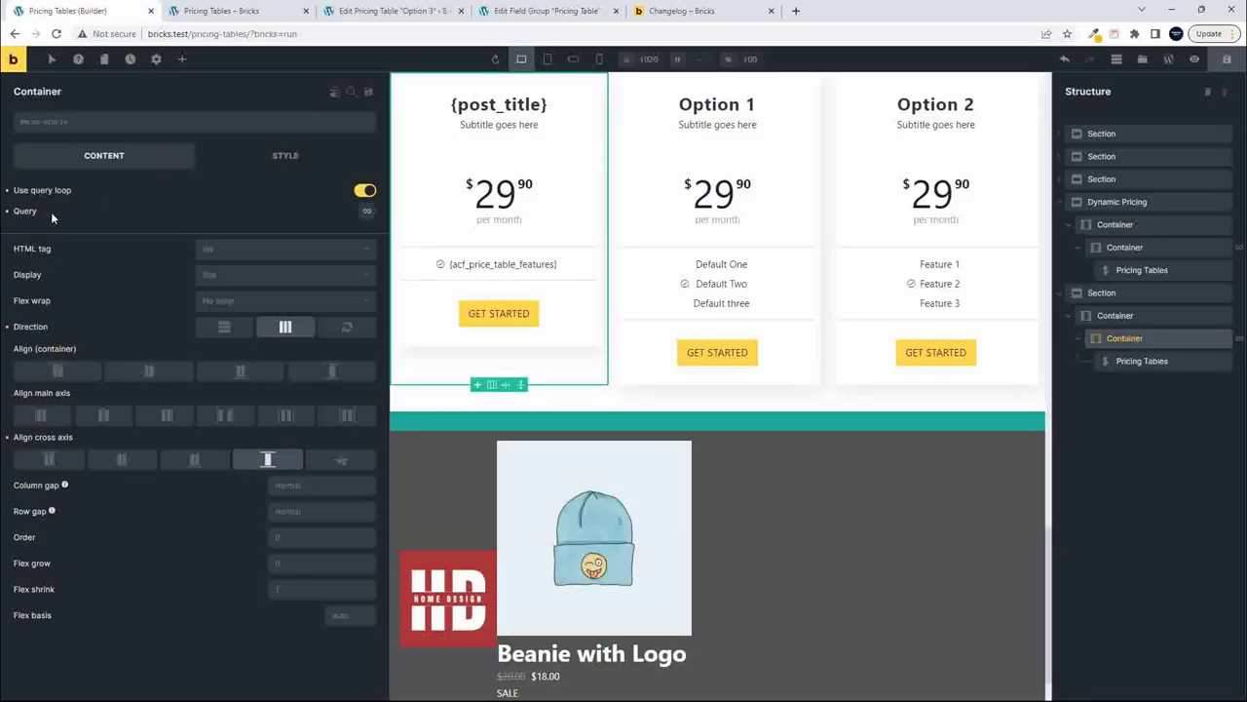
{"action": "left_click", "coordinate": [285, 156]}
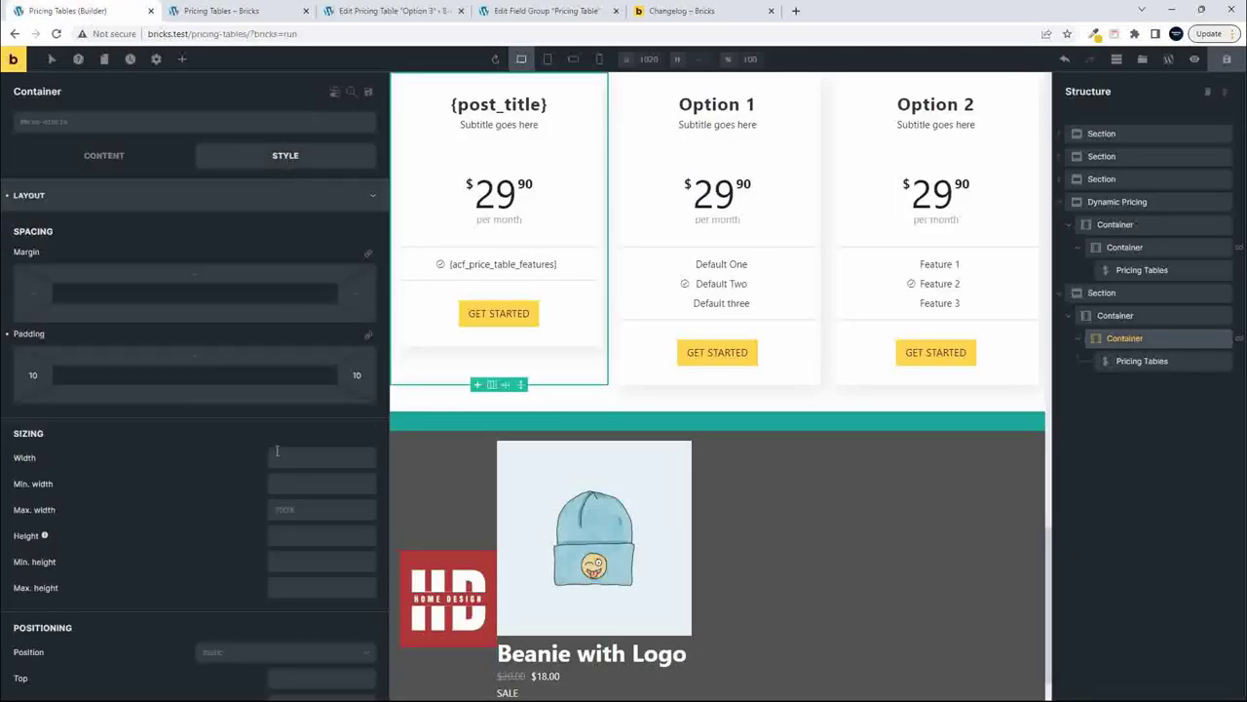
{"action": "left_click", "coordinate": [287, 537]}
{"action": "type", "text": "100"}
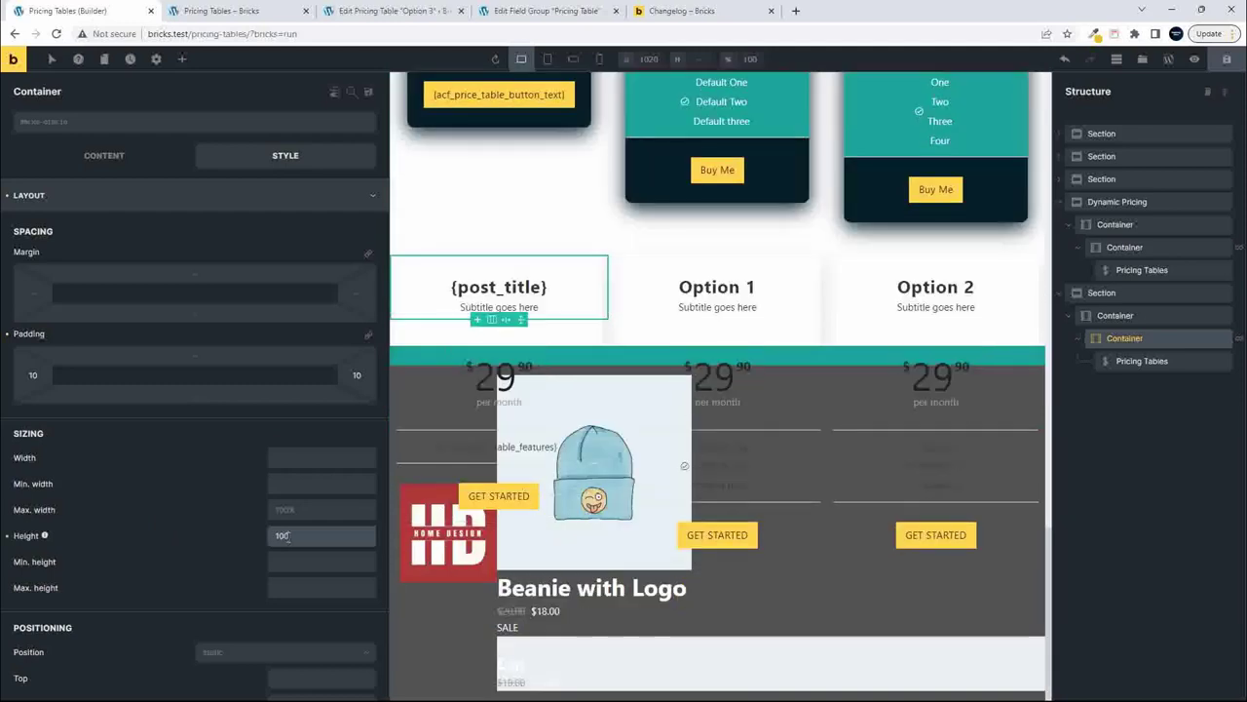
{"action": "type", "text": "%"}
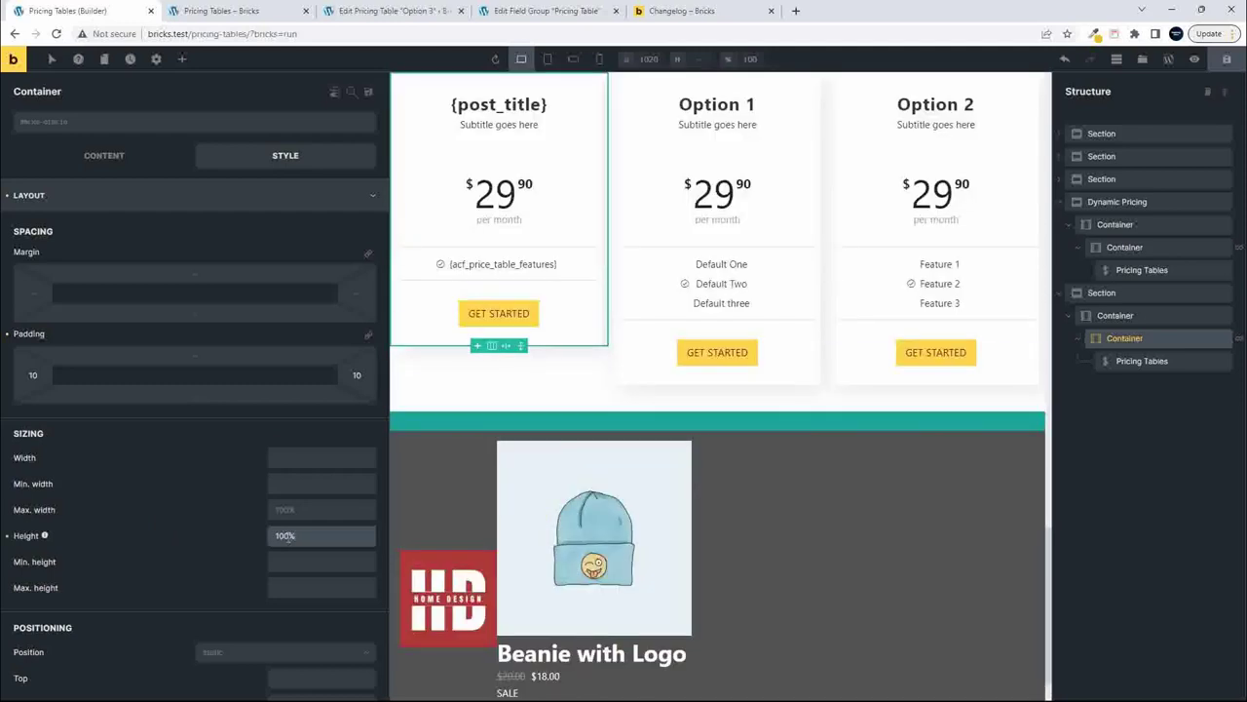
{"action": "left_click", "coordinate": [1226, 58]}
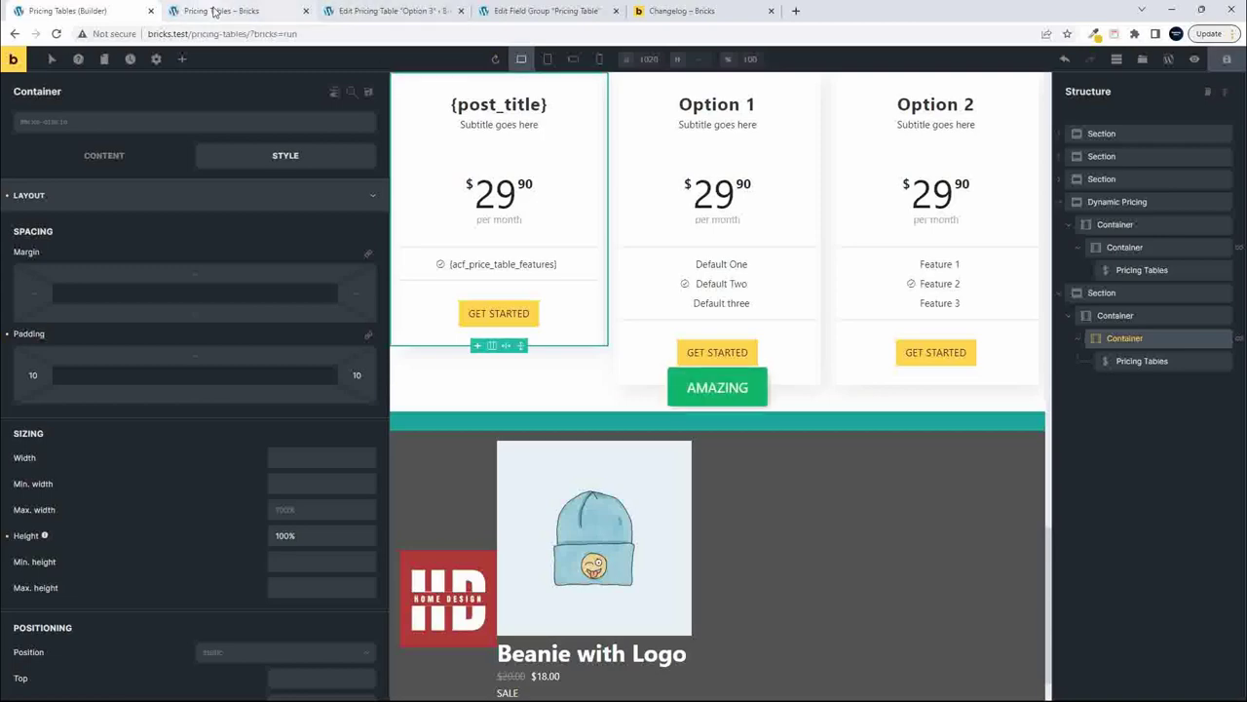
{"action": "left_click", "coordinate": [234, 11]}
{"action": "left_click", "coordinate": [57, 33]}
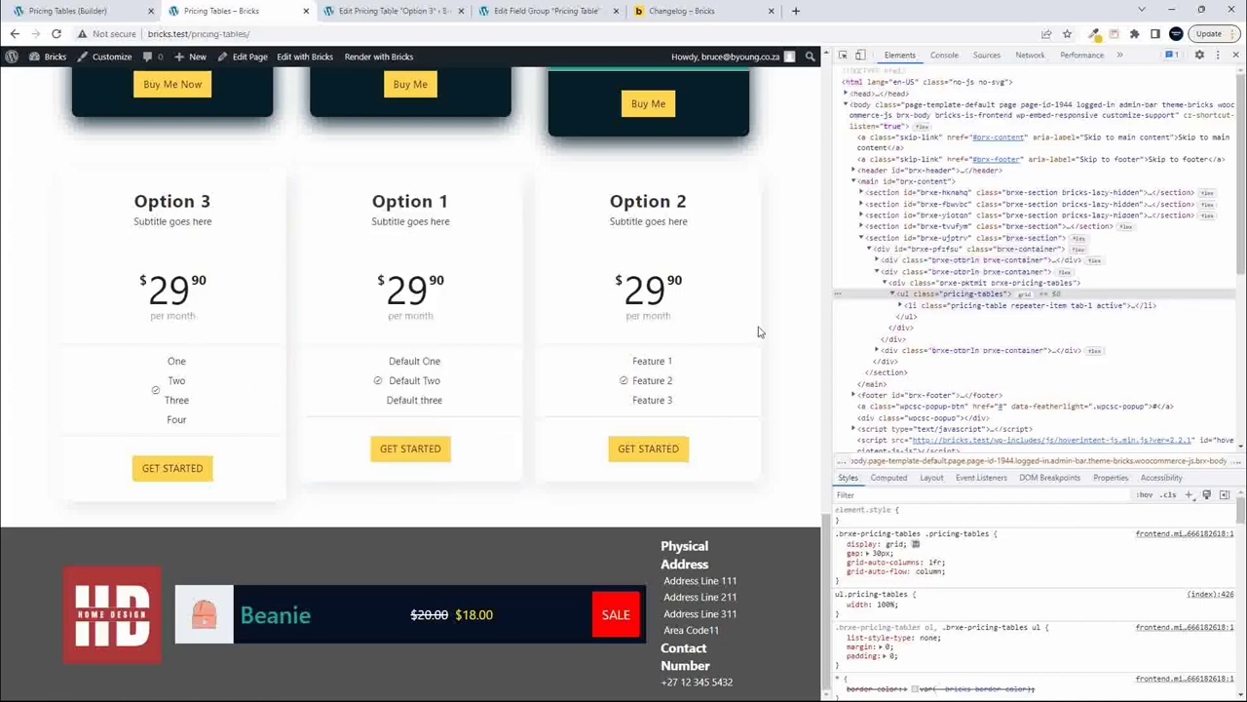
- Add the ul.pricing-tables rule with height: 100% to the site's Additional CSS in the Customizer and publish it
{"action": "left_click", "coordinate": [115, 57]}
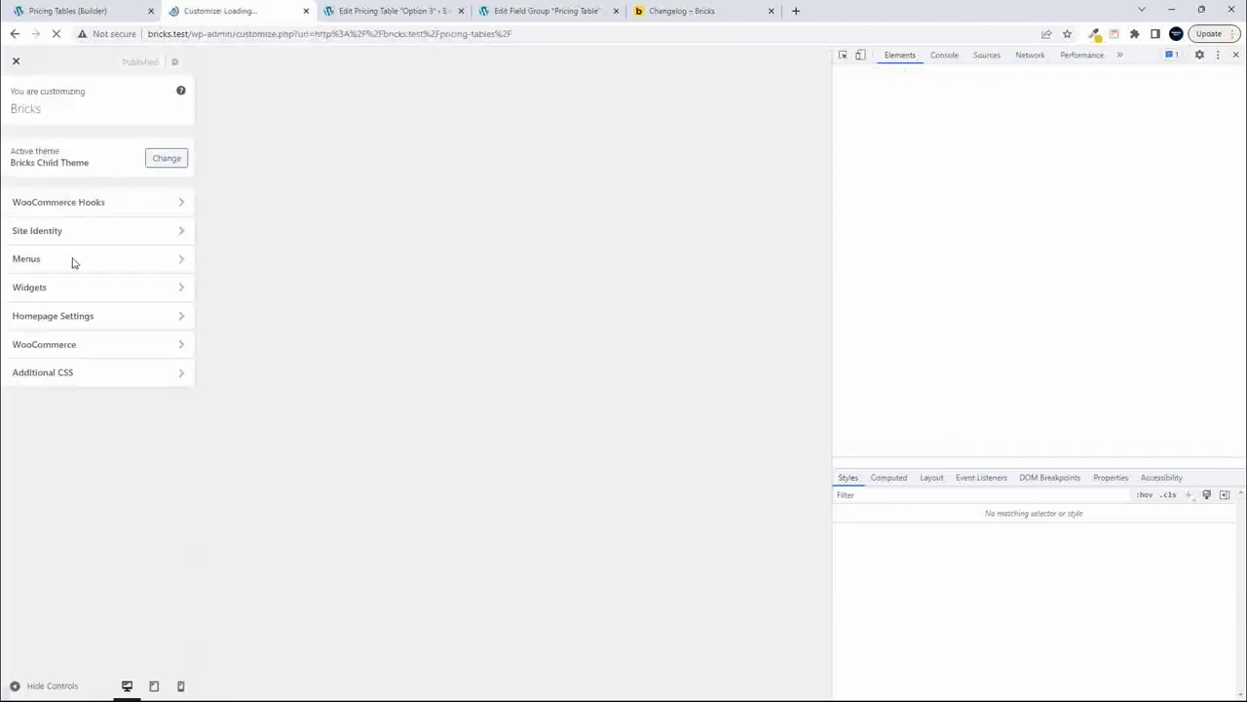
{"action": "left_click", "coordinate": [177, 381]}
{"action": "left_click", "coordinate": [34, 165]}
{"action": "key", "text": "Return"}
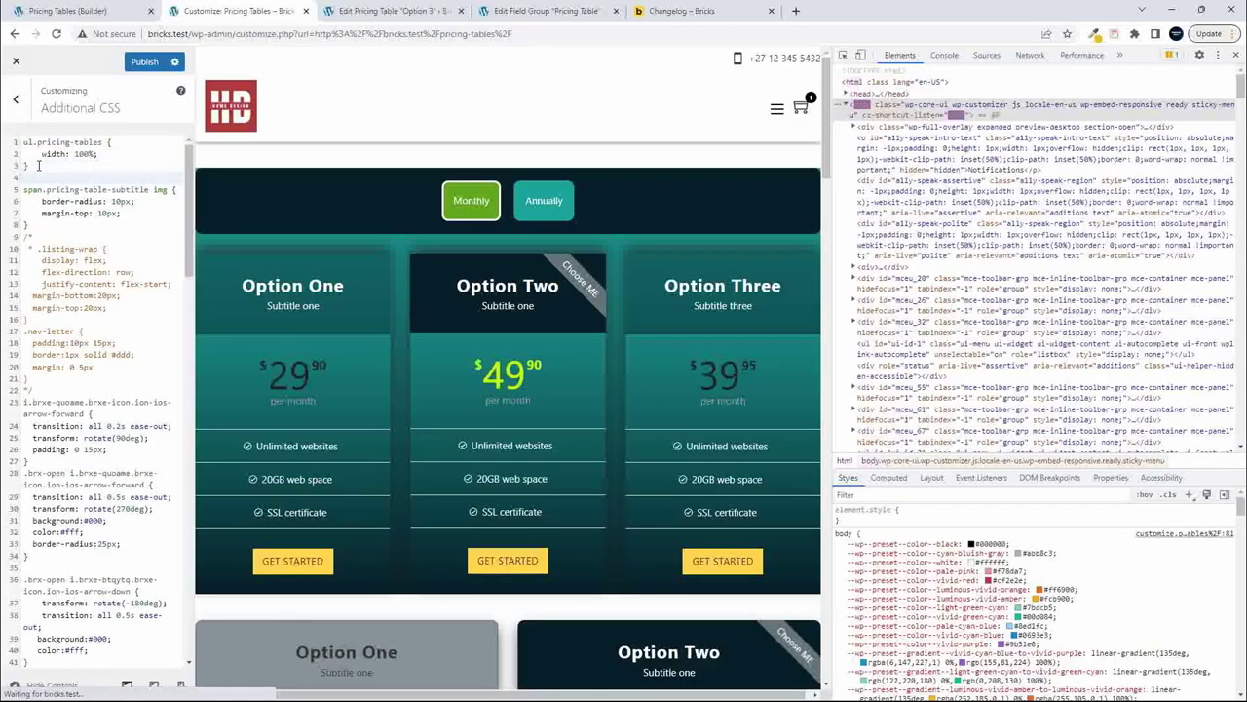
{"action": "type", "text": "ul.pricing-tables {     height: 100%; }"}
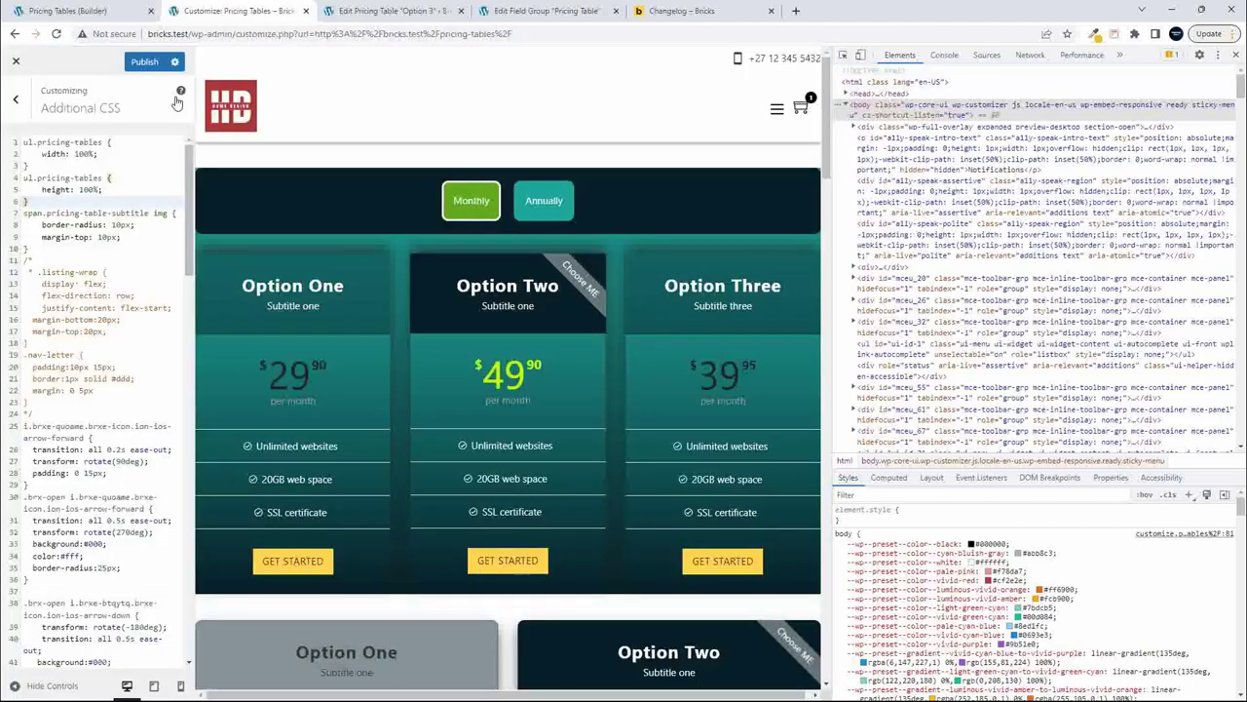
{"action": "left_click", "coordinate": [144, 62]}
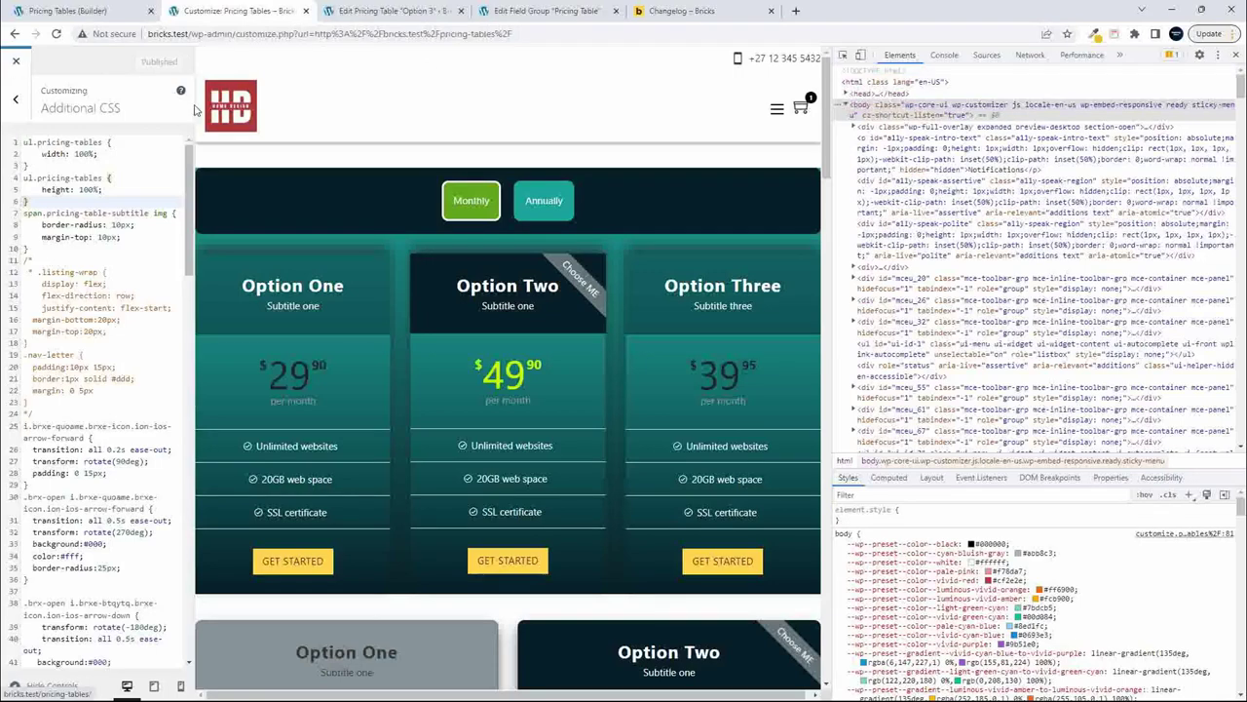
- Return to the front end pricing page and check the heights of the last section's tables
{"action": "key", "text": "F5"}
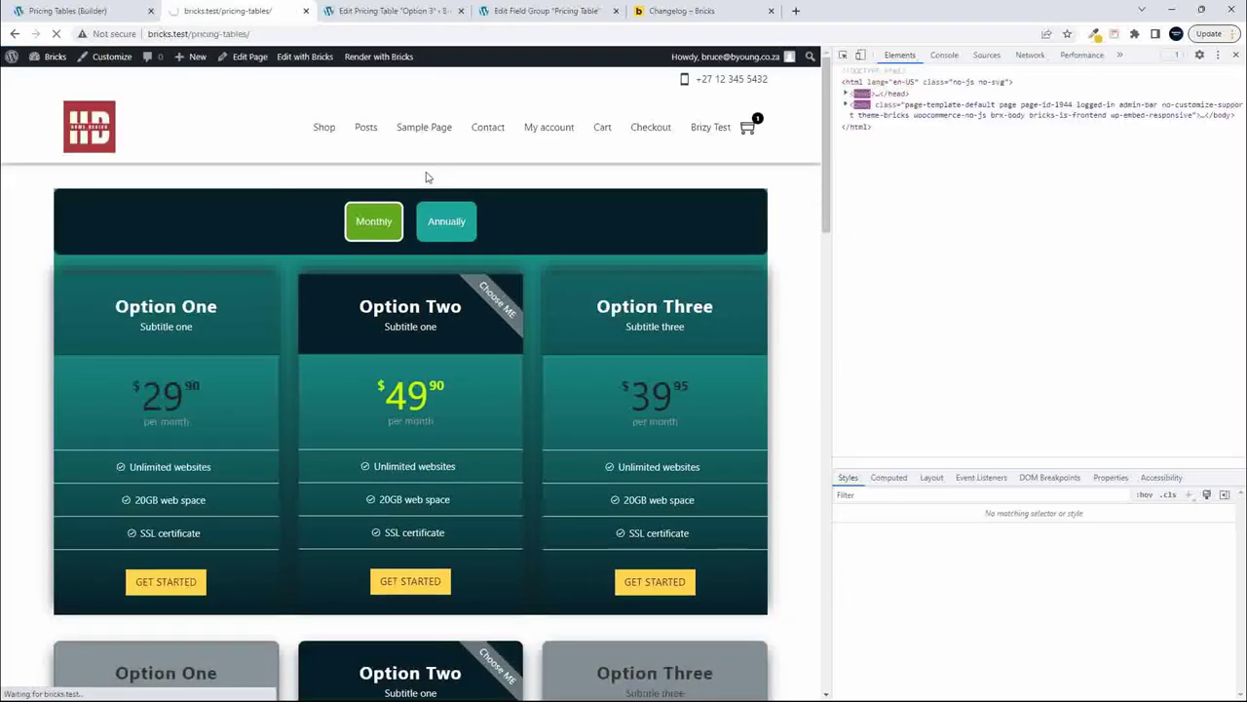
{"action": "scroll", "coordinate": [448, 259], "scroll_direction": "down", "scroll_amount": 4}
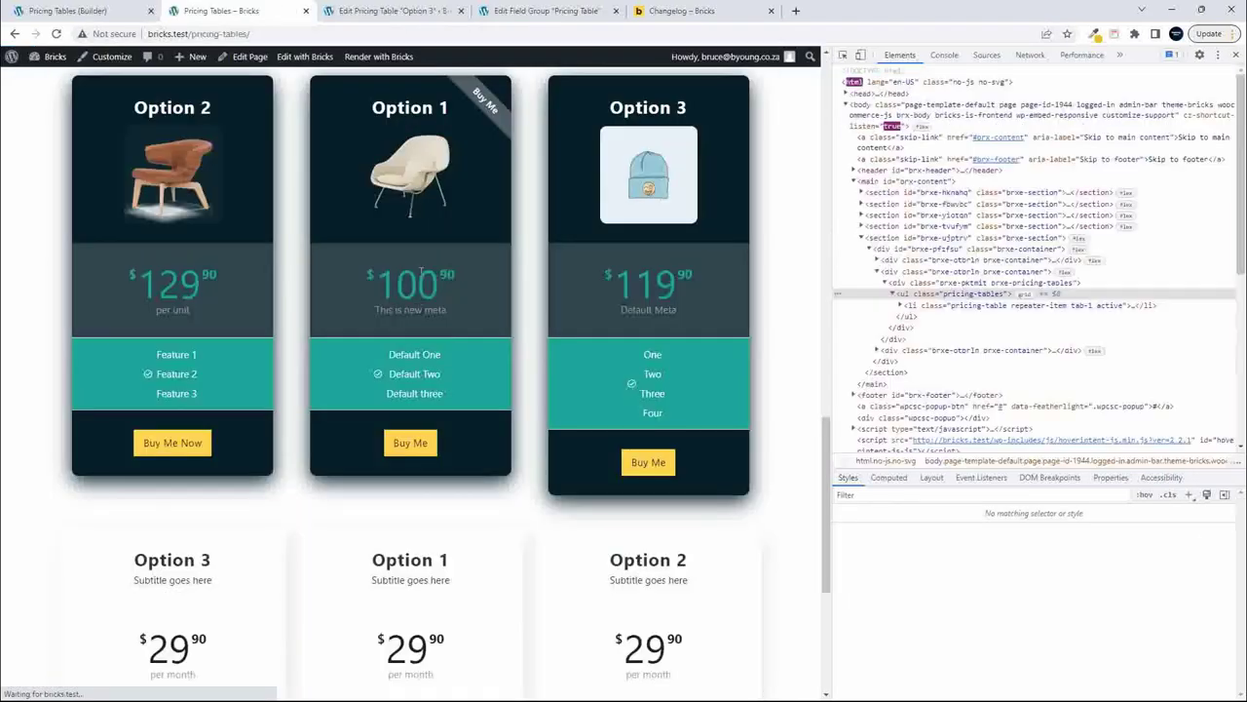
{"action": "scroll", "coordinate": [292, 419], "scroll_direction": "down", "scroll_amount": 3}
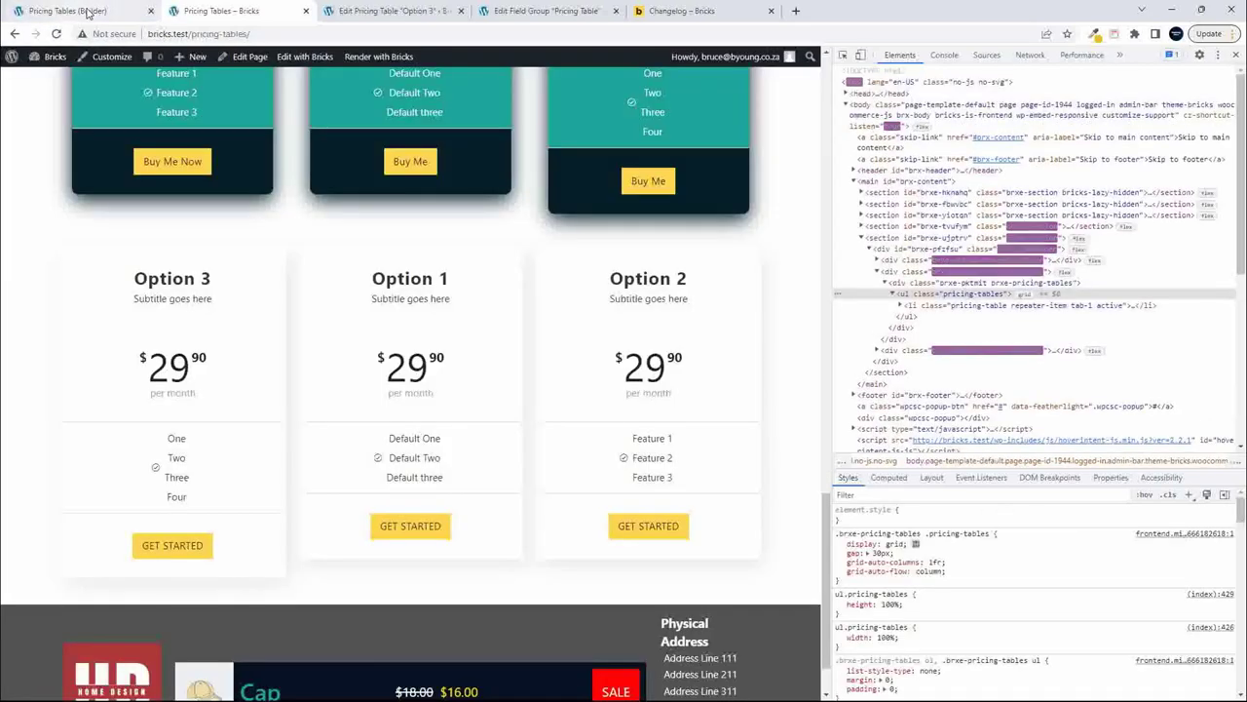
- Clear the height of the last section's query loop container in the builder, save the page and reload the front end
{"action": "left_click", "coordinate": [64, 10]}
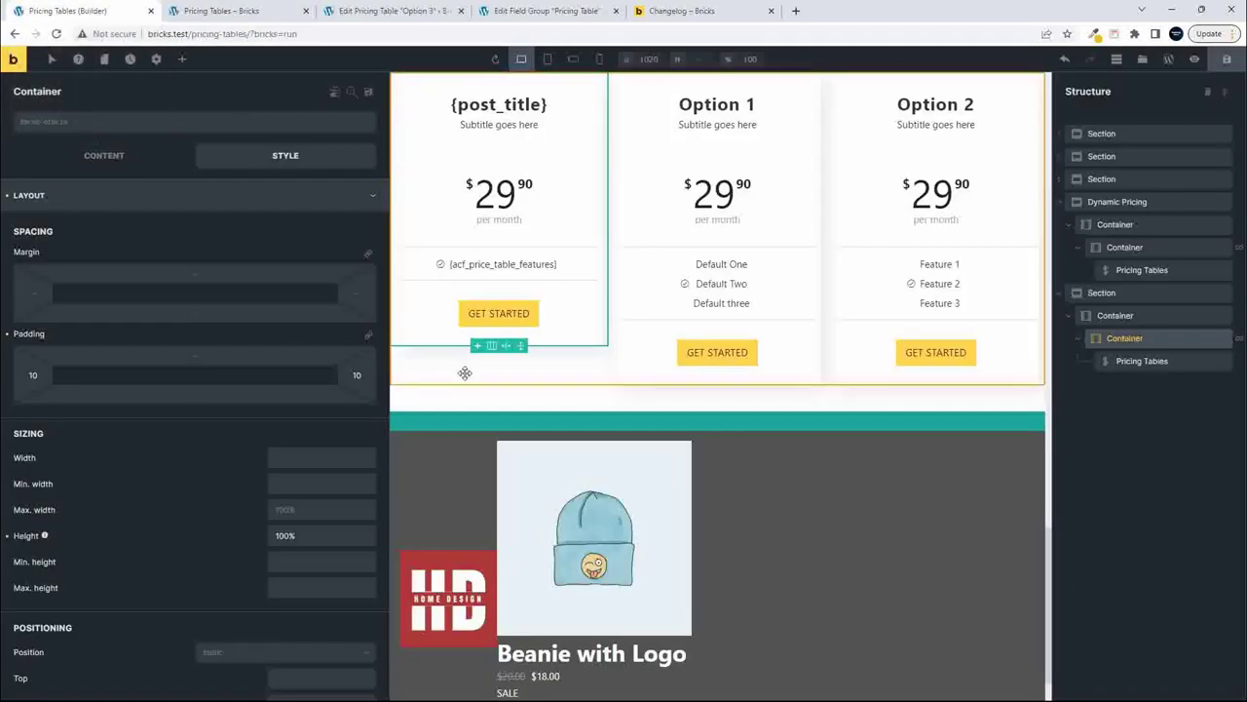
{"action": "double_click", "coordinate": [311, 531]}
{"action": "key", "text": "BackSpace"}
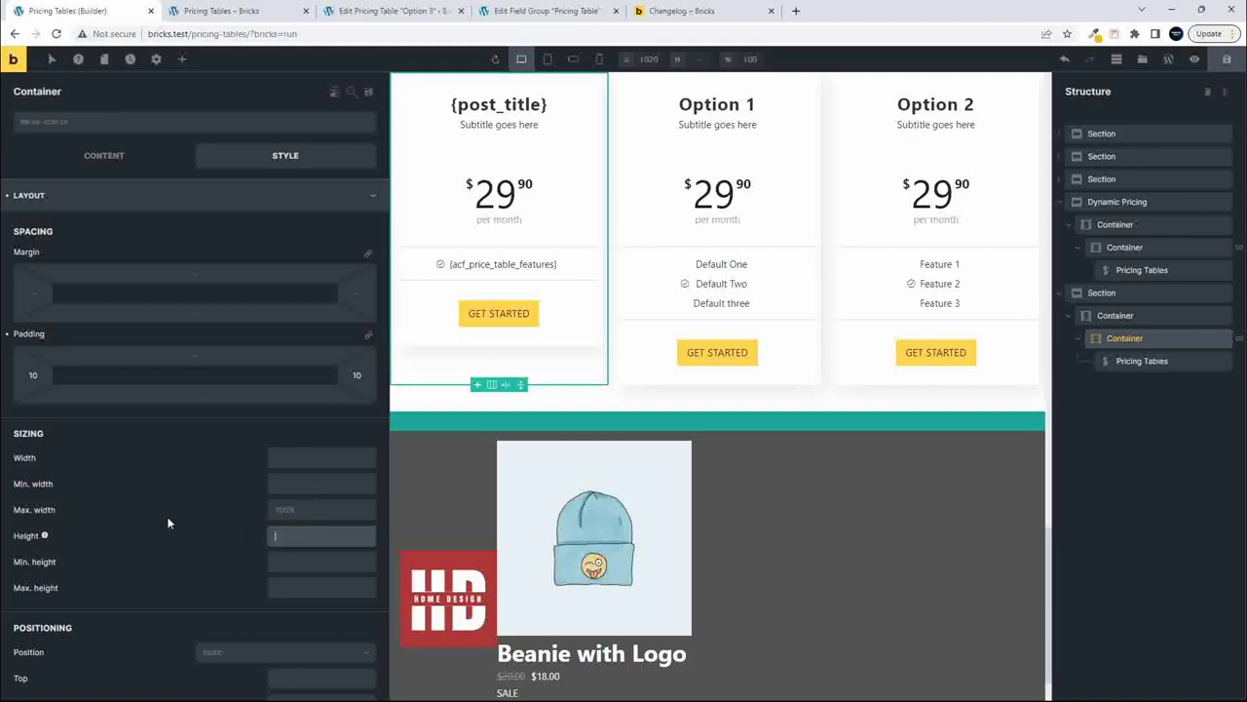
{"action": "left_click", "coordinate": [1226, 58]}
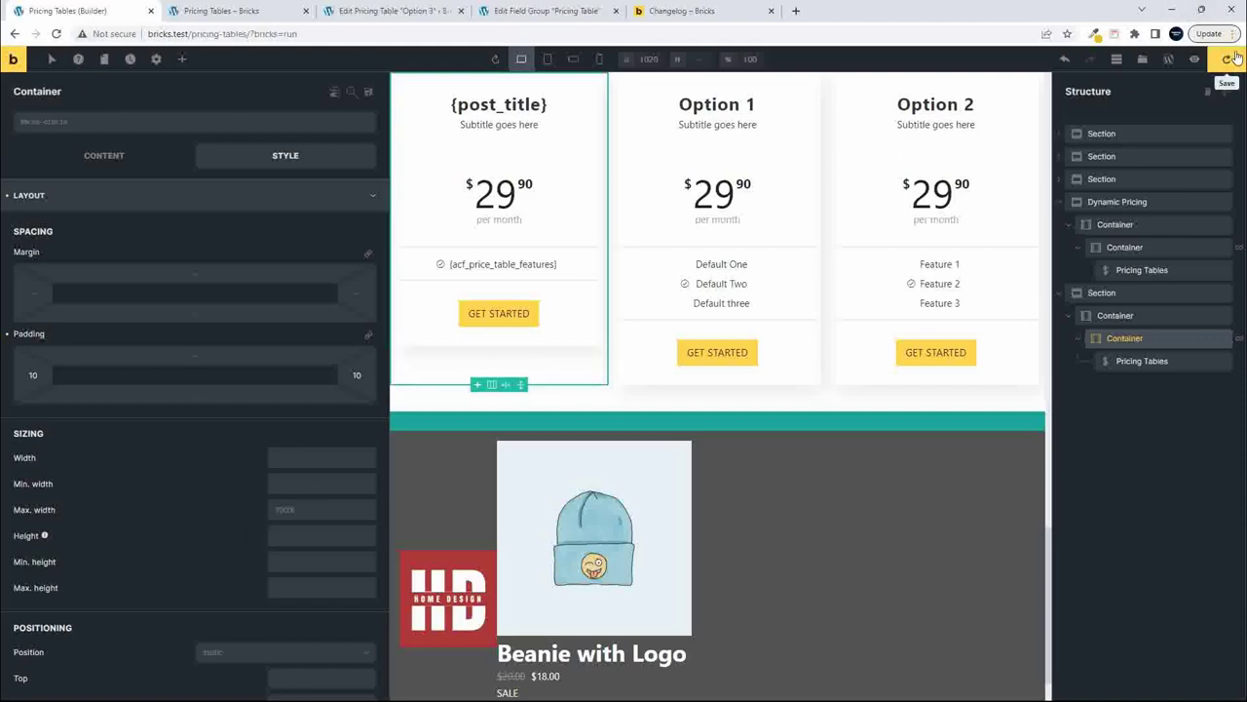
{"action": "left_click", "coordinate": [222, 12]}
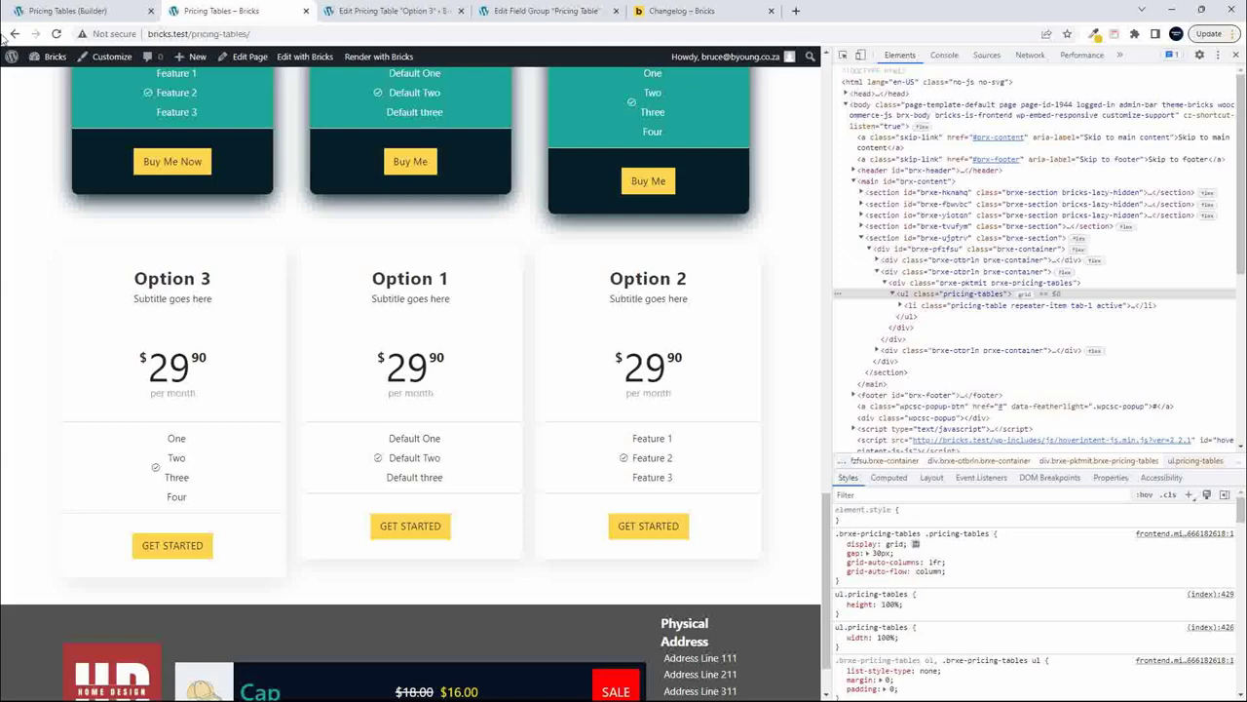
{"action": "left_click", "coordinate": [57, 35]}
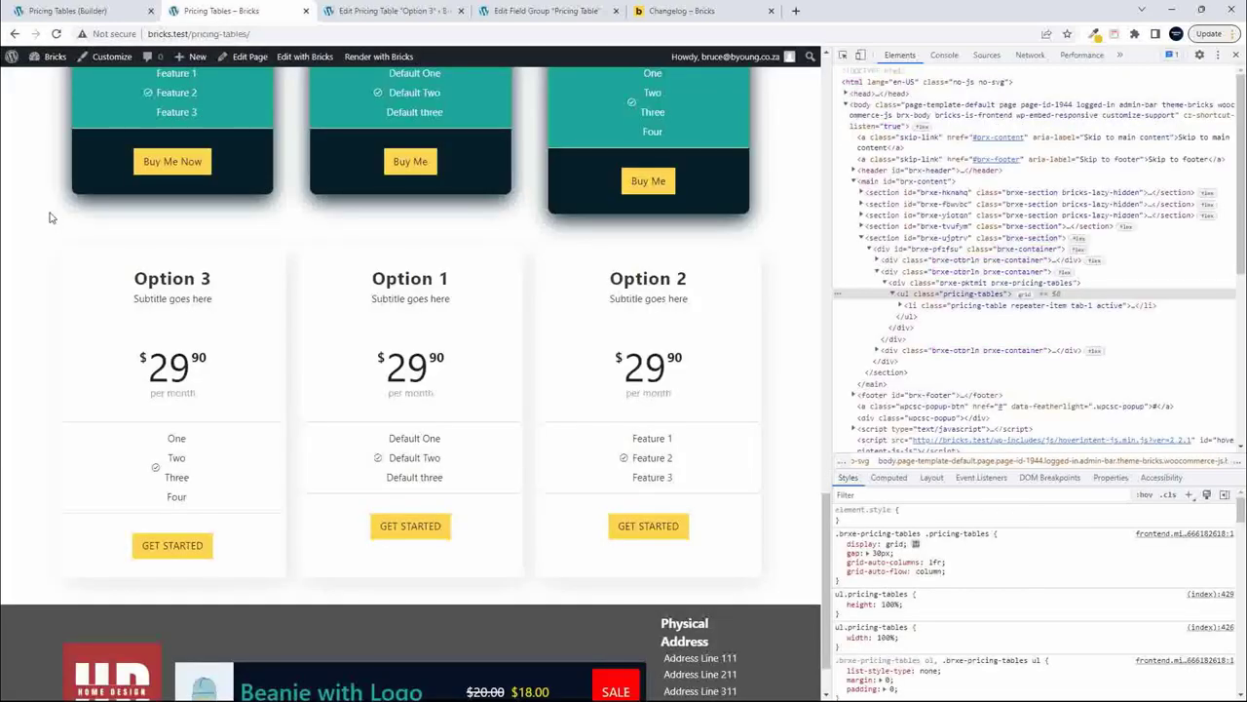
- Compare the table heights of the last two dynamic pricing sections on the front end
{"action": "left_click", "coordinate": [68, 11]}
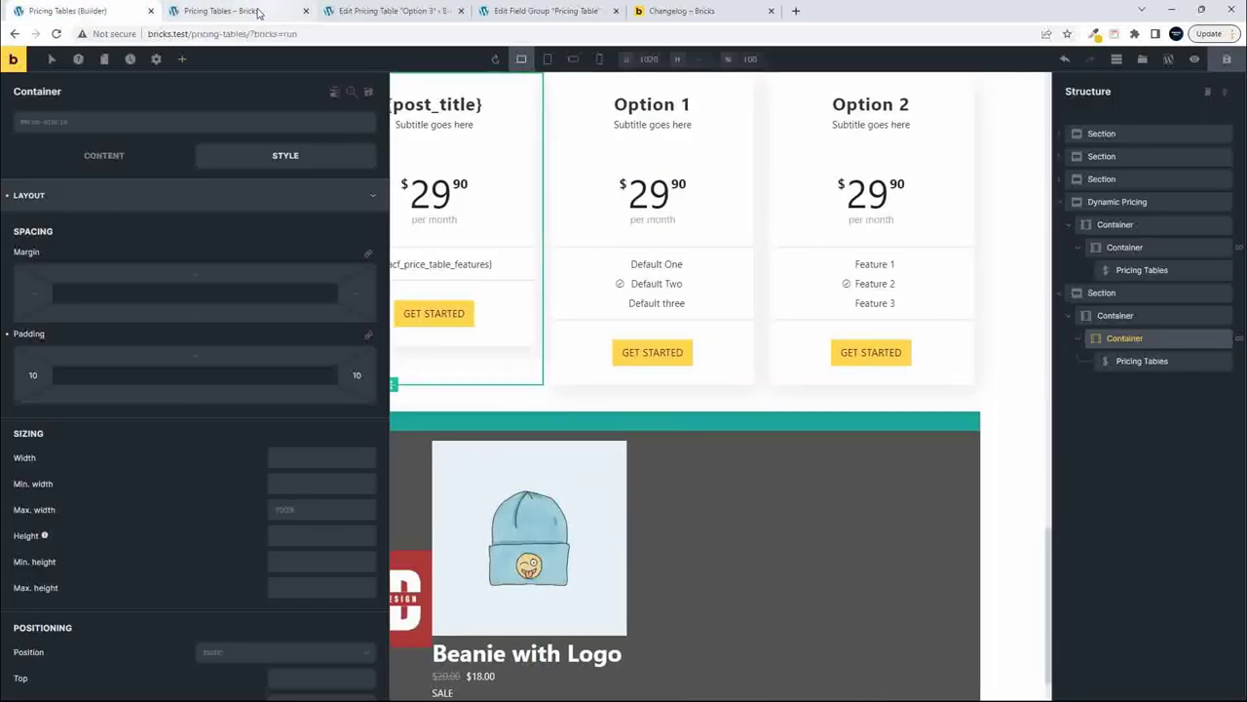
{"action": "left_click", "coordinate": [259, 13]}
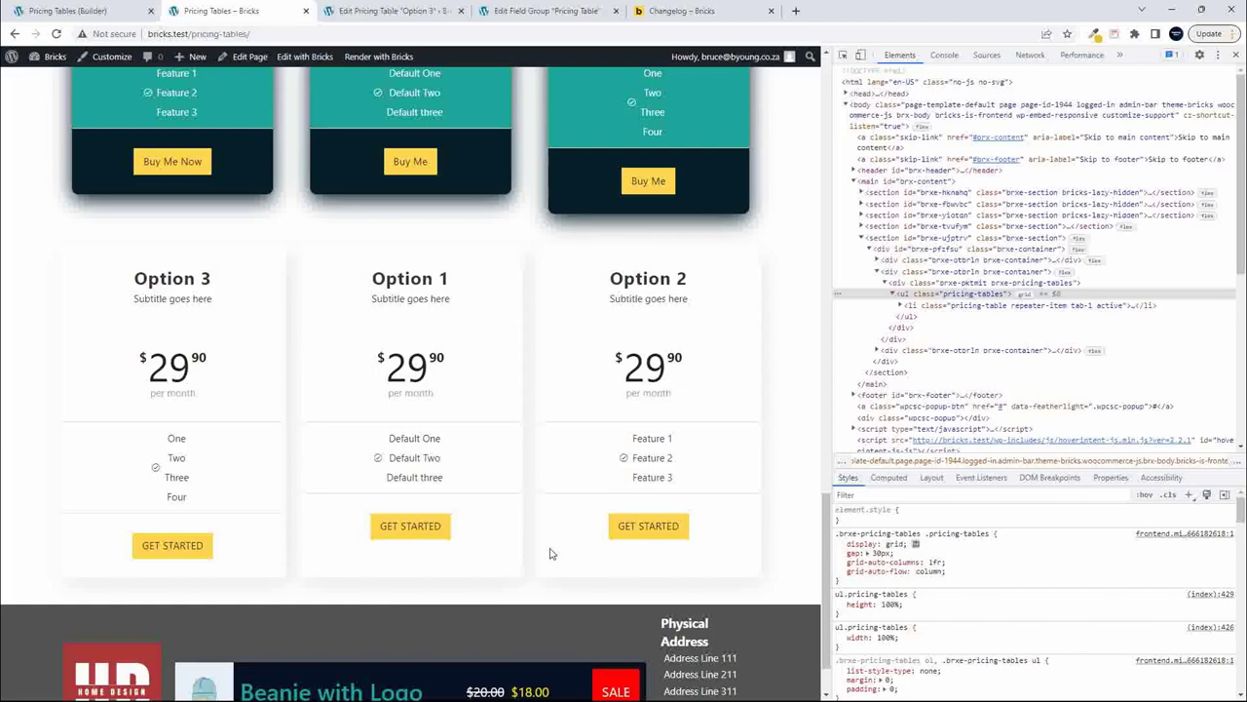
{"action": "scroll", "coordinate": [448, 534], "scroll_direction": "up", "scroll_amount": 2}
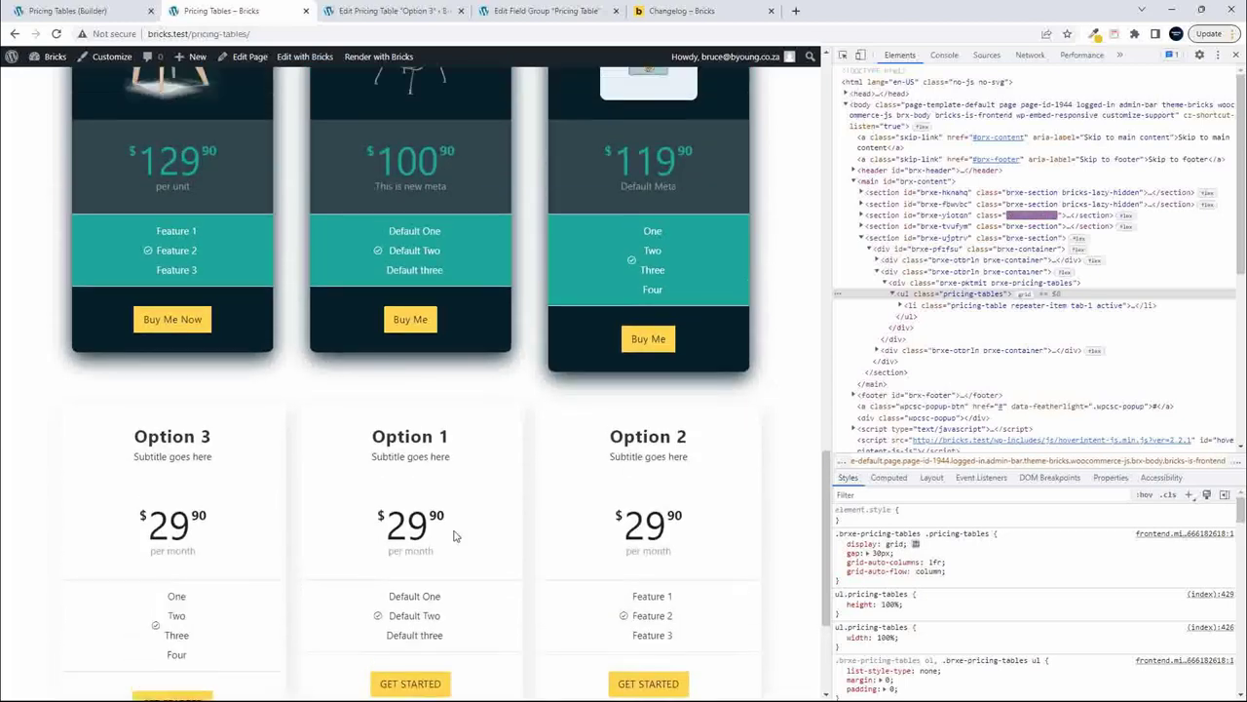
{"action": "scroll", "coordinate": [453, 534], "scroll_direction": "up", "scroll_amount": 2}
{"action": "scroll", "coordinate": [453, 534], "scroll_direction": "down", "scroll_amount": 1}
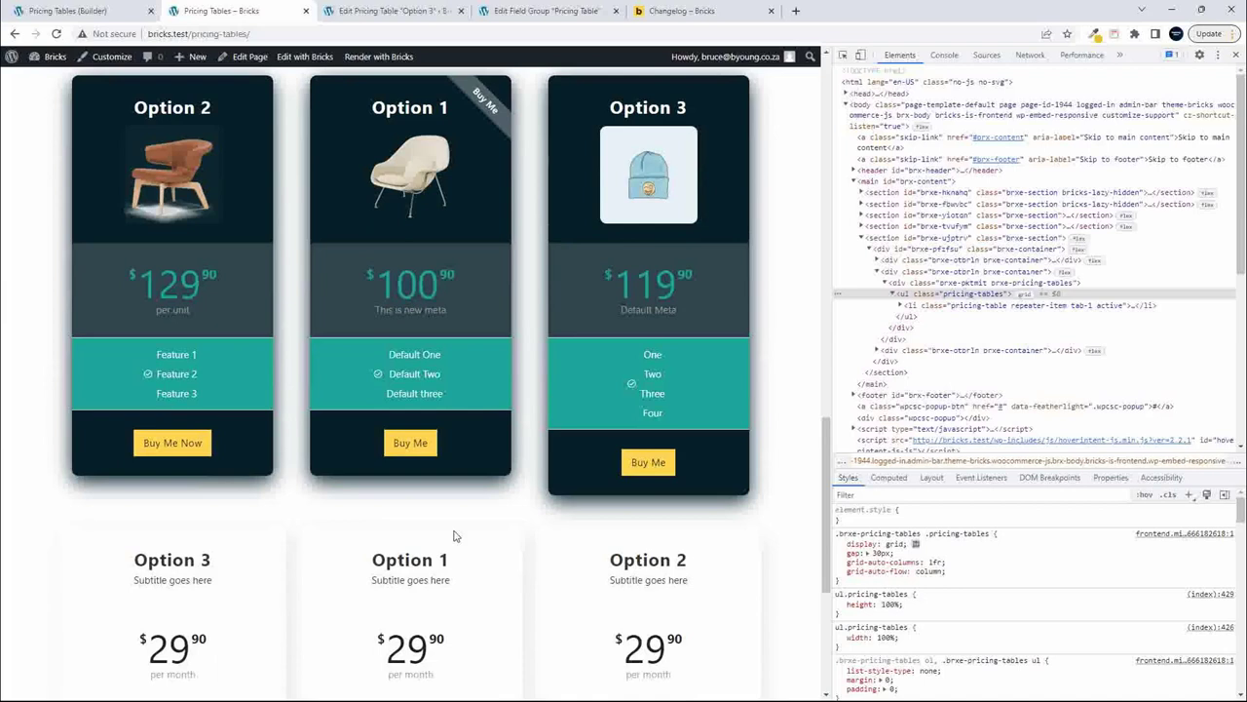
{"action": "scroll", "coordinate": [454, 534], "scroll_direction": "up", "scroll_amount": 1}
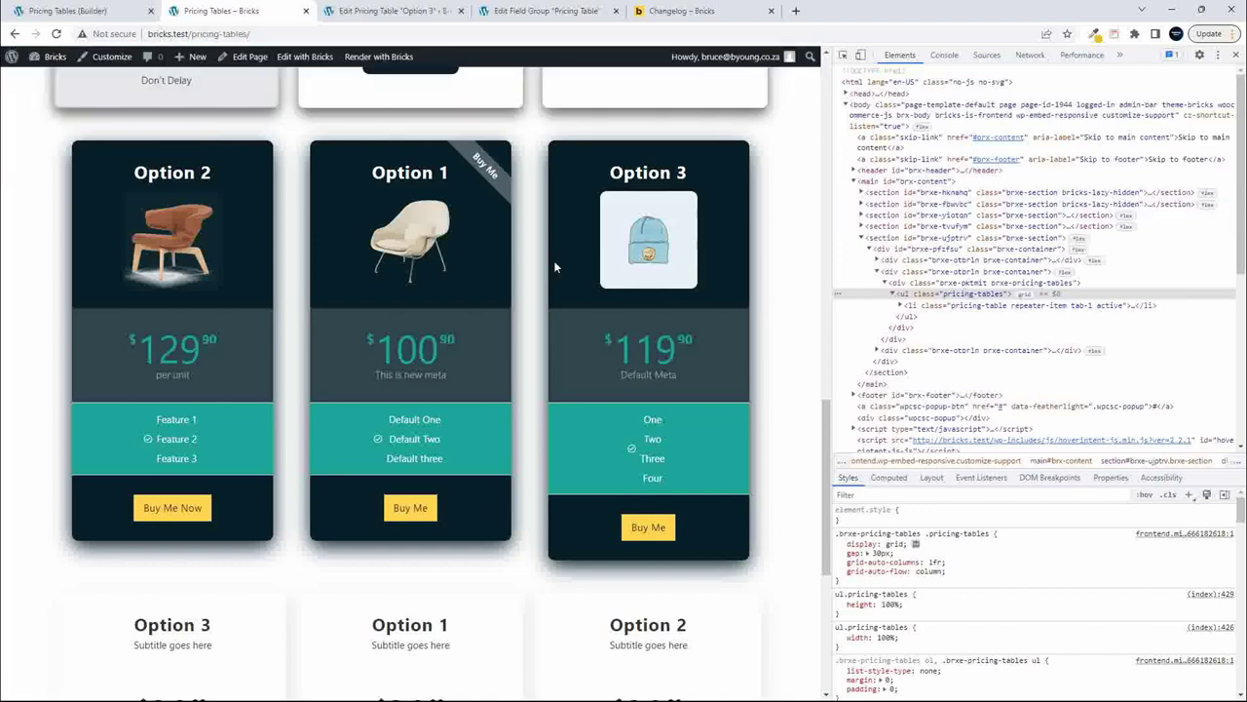
{"action": "scroll", "coordinate": [567, 289], "scroll_direction": "down", "scroll_amount": 3}
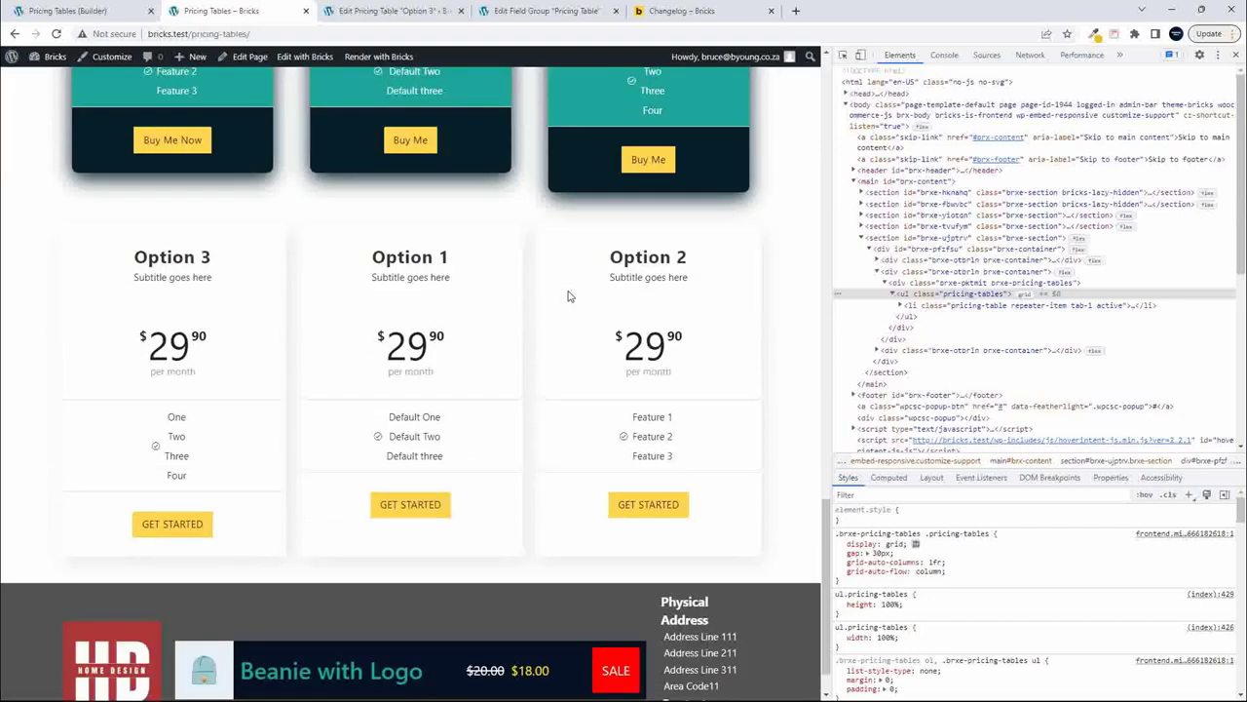
{"action": "scroll", "coordinate": [569, 296], "scroll_direction": "up", "scroll_amount": 3}
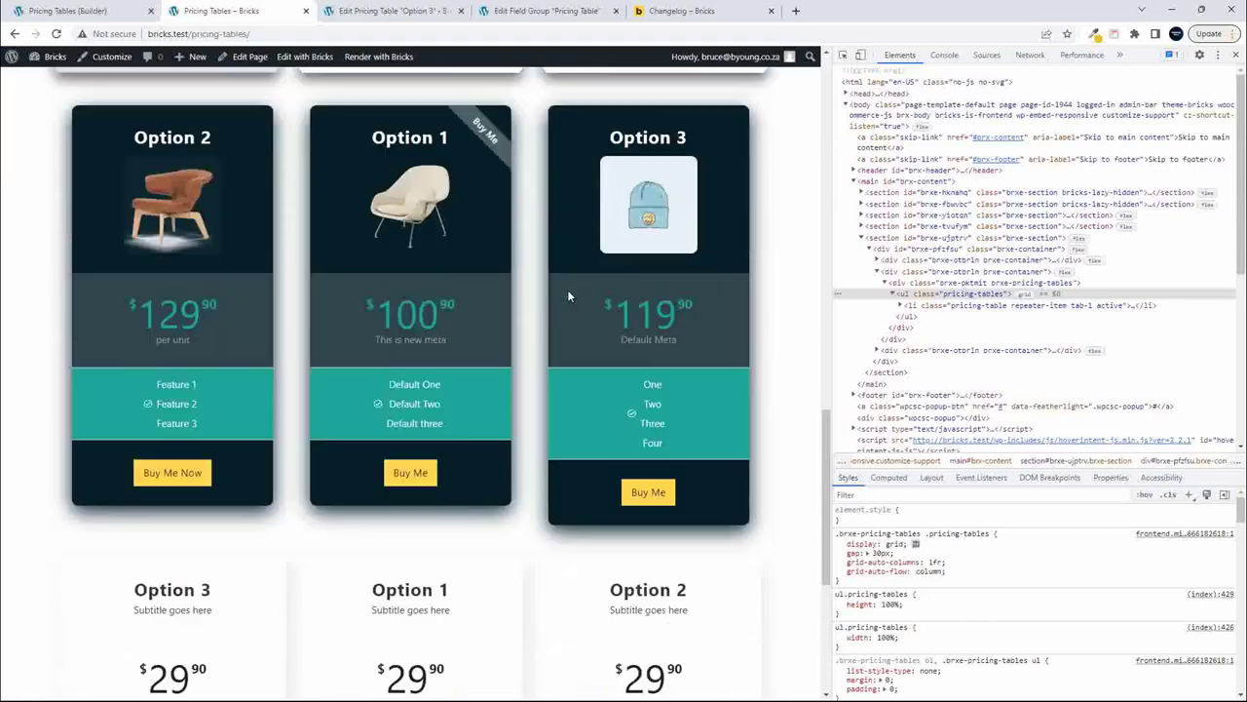
{"action": "scroll", "coordinate": [569, 295], "scroll_direction": "down", "scroll_amount": 1}
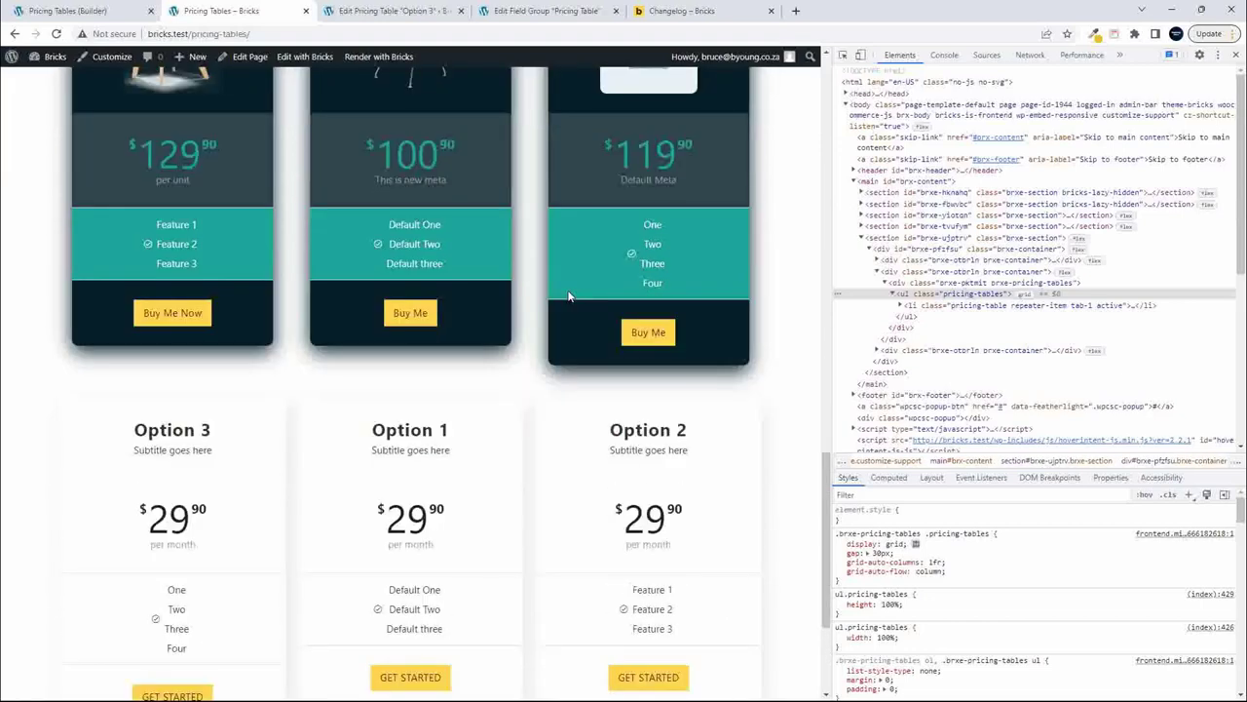
- Preview the page at iPhone 12 Pro dimensions and examine how each section's pricing tables lay out on mobile
{"action": "left_click", "coordinate": [861, 56]}
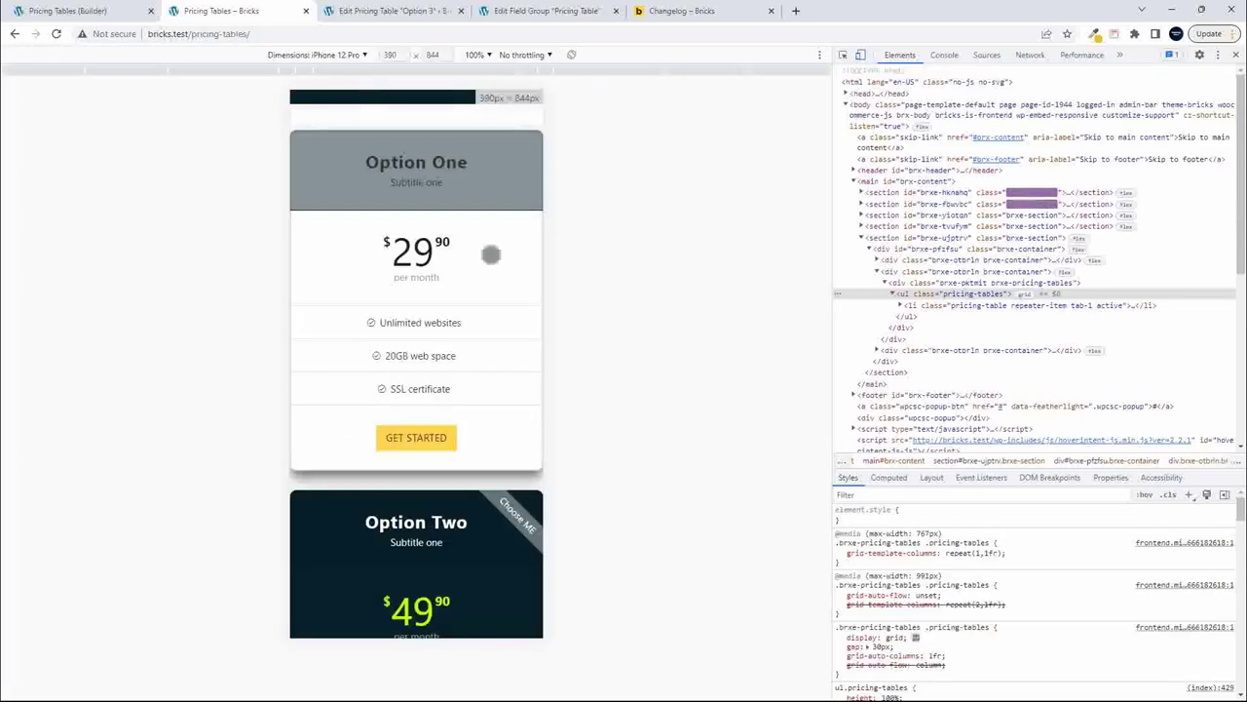
{"action": "scroll", "coordinate": [482, 273], "scroll_direction": "down", "scroll_amount": 1}
{"action": "scroll", "coordinate": [482, 273], "scroll_direction": "down", "scroll_amount": 10}
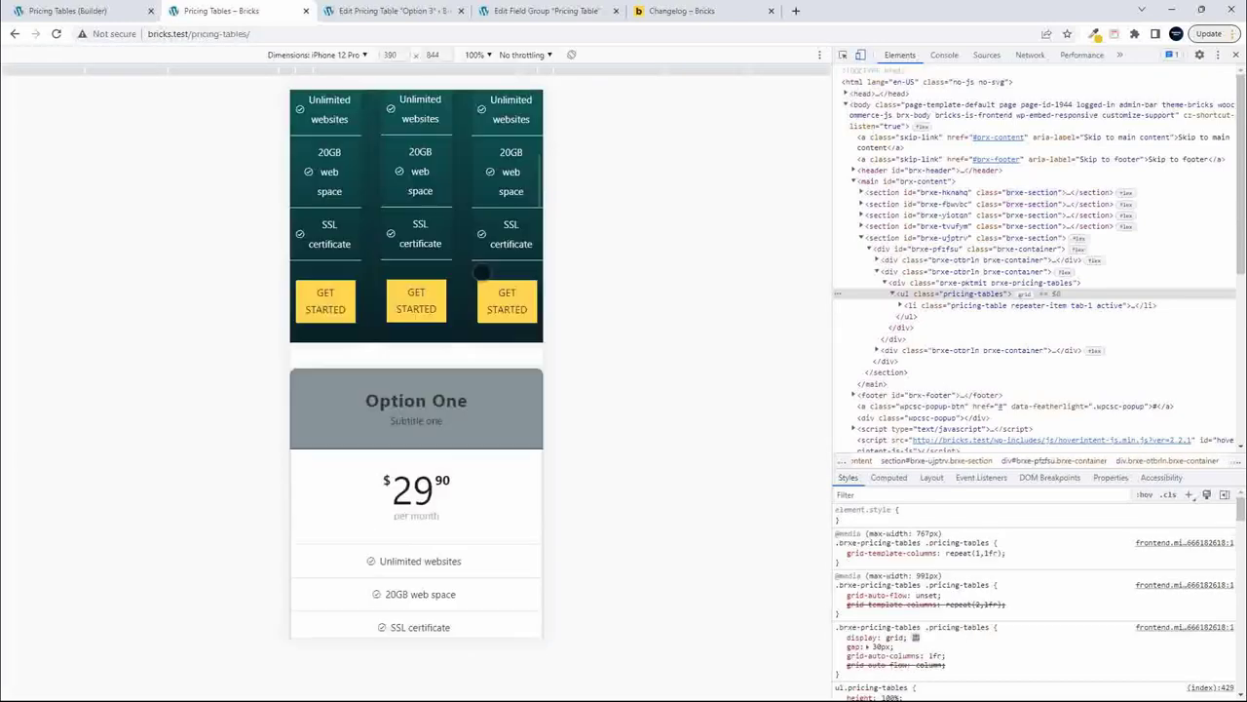
{"action": "scroll", "coordinate": [482, 273], "scroll_direction": "up", "scroll_amount": 2}
{"action": "scroll", "coordinate": [482, 273], "scroll_direction": "down", "scroll_amount": 10}
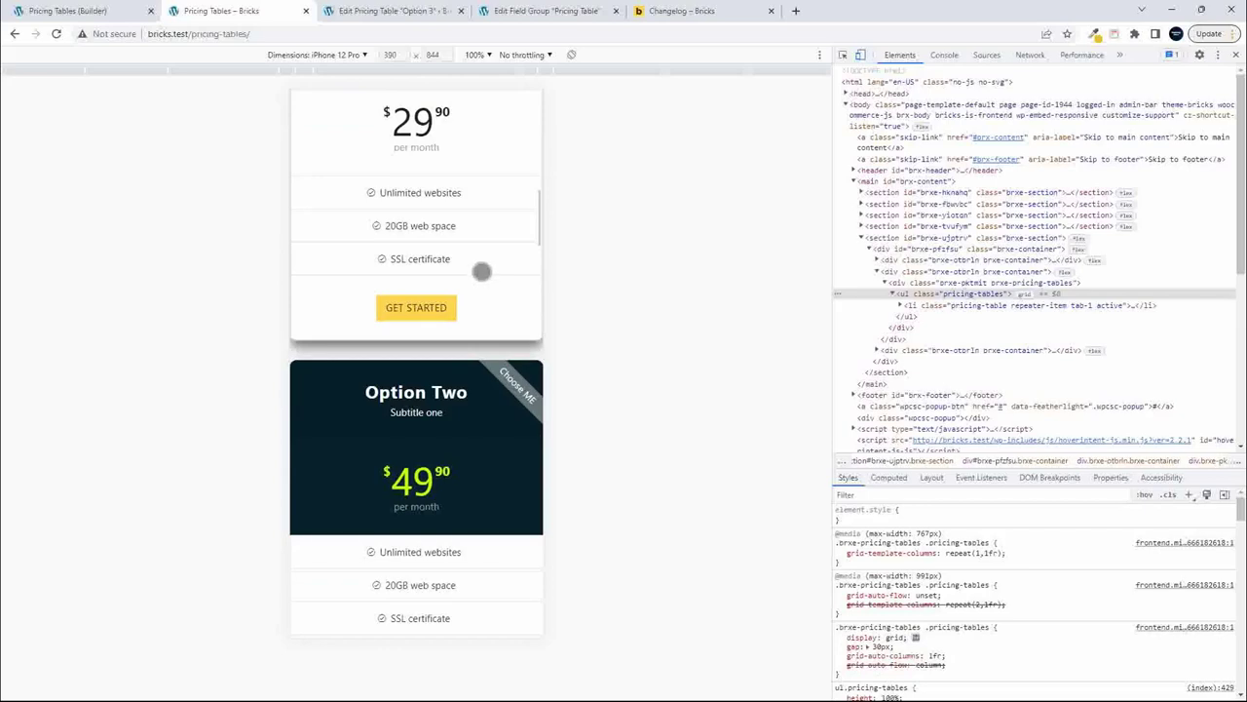
{"action": "scroll", "coordinate": [481, 272], "scroll_direction": "down", "scroll_amount": 10}
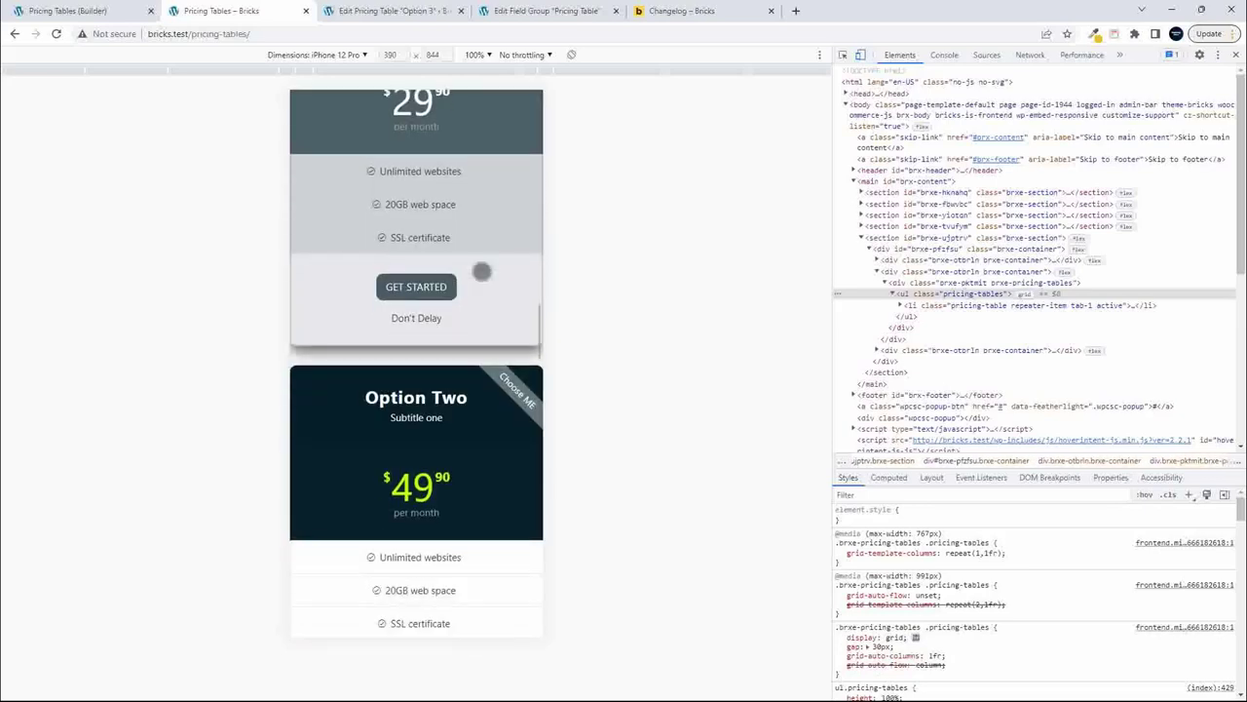
{"action": "scroll", "coordinate": [481, 272], "scroll_direction": "down", "scroll_amount": 10}
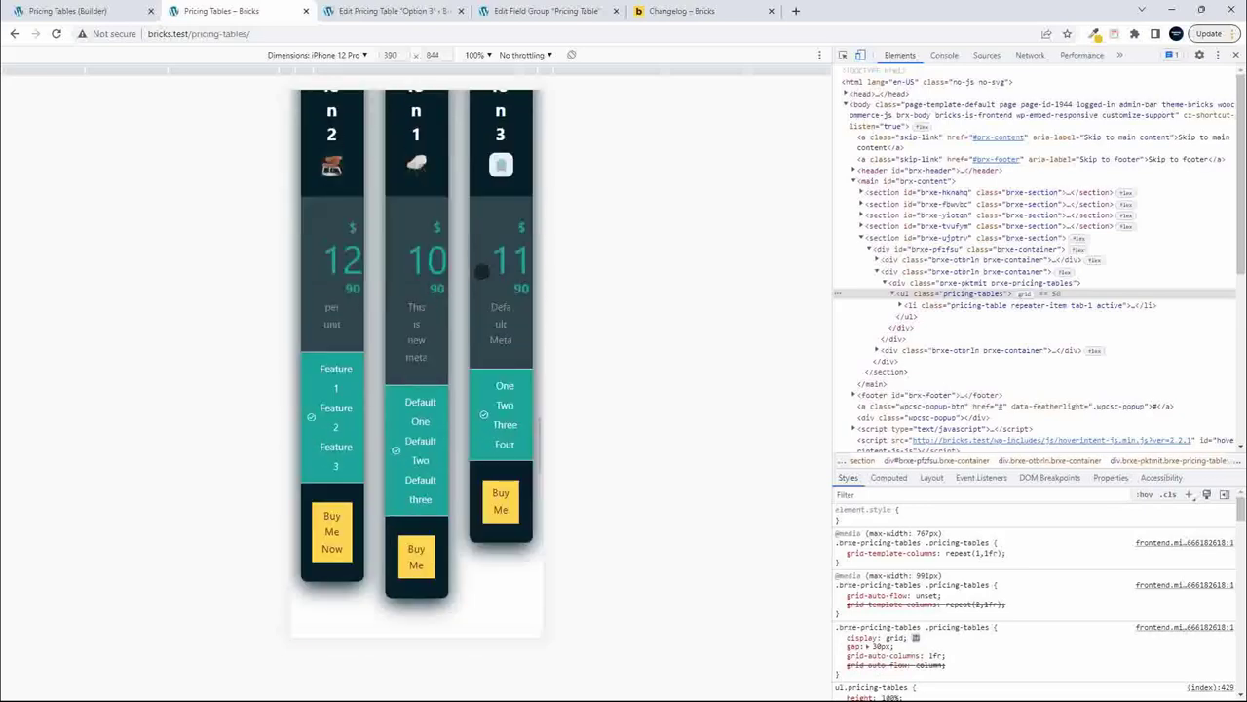
{"action": "scroll", "coordinate": [481, 272], "scroll_direction": "up", "scroll_amount": 20}
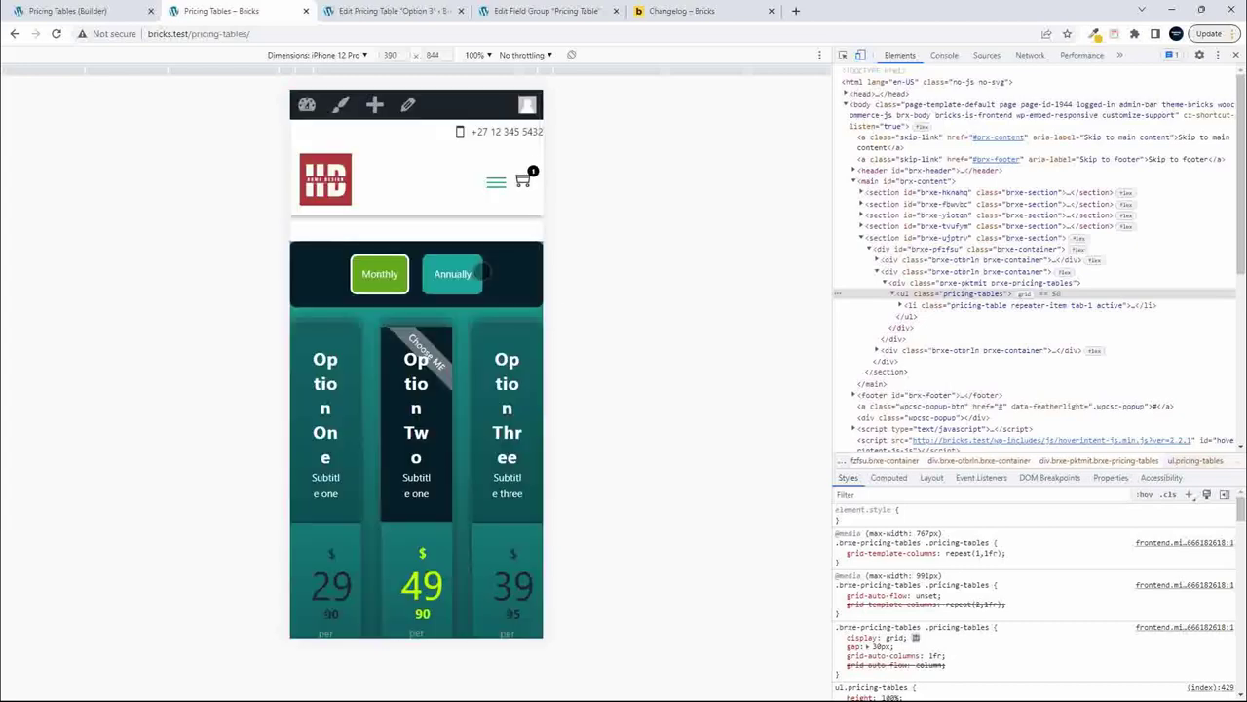
- Compare the mobile layout of the Dynamic Pricing section's tables with that of the last section's tables
{"action": "scroll", "coordinate": [482, 272], "scroll_direction": "down", "scroll_amount": 3}
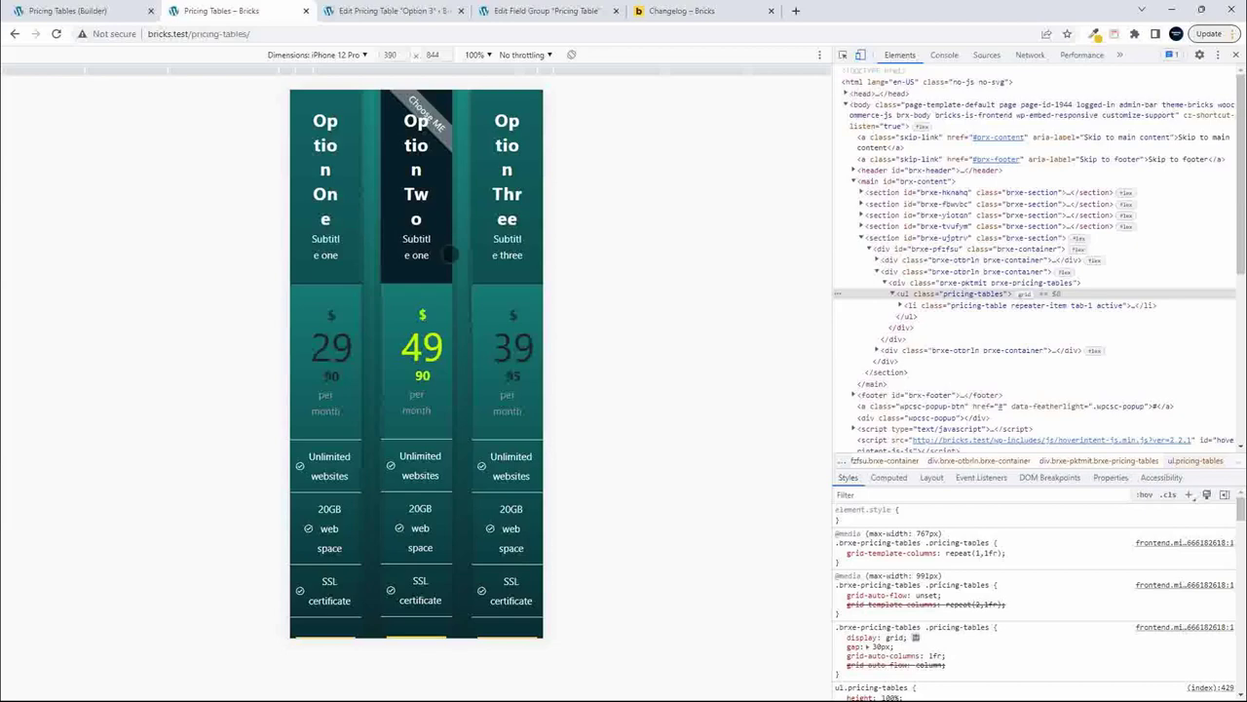
{"action": "scroll", "coordinate": [451, 276], "scroll_direction": "down", "scroll_amount": 10}
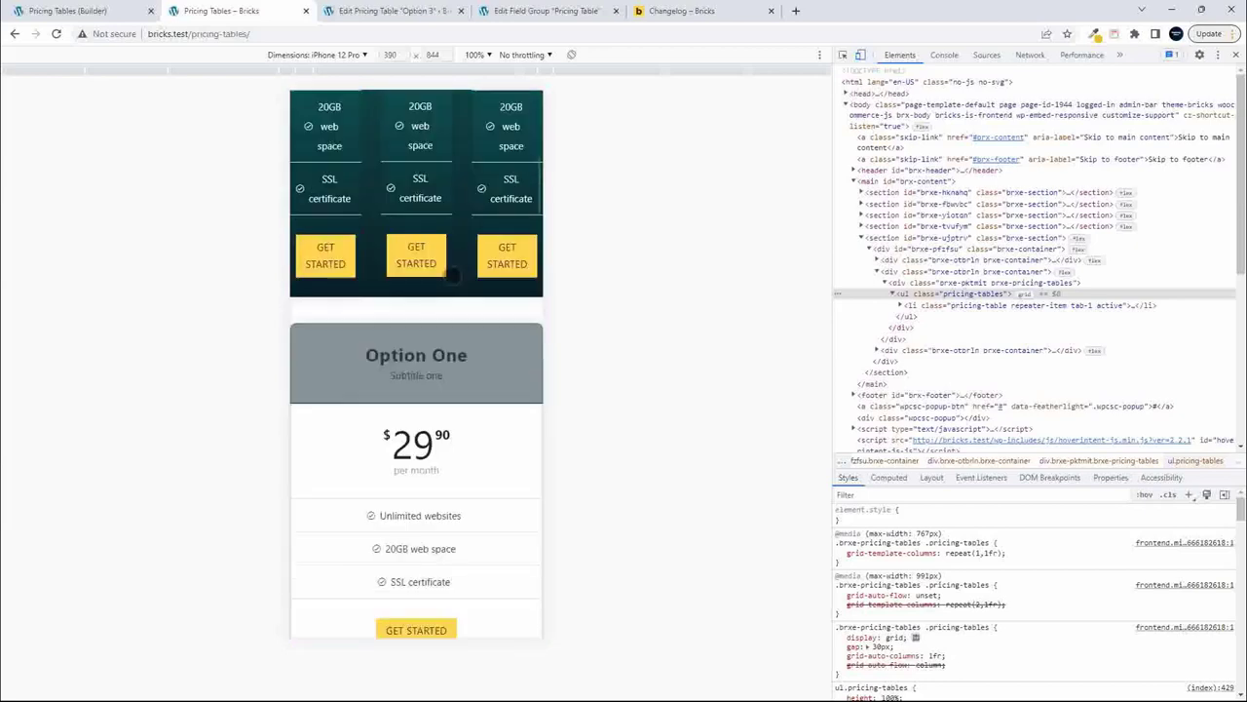
{"action": "scroll", "coordinate": [451, 276], "scroll_direction": "up", "scroll_amount": 5}
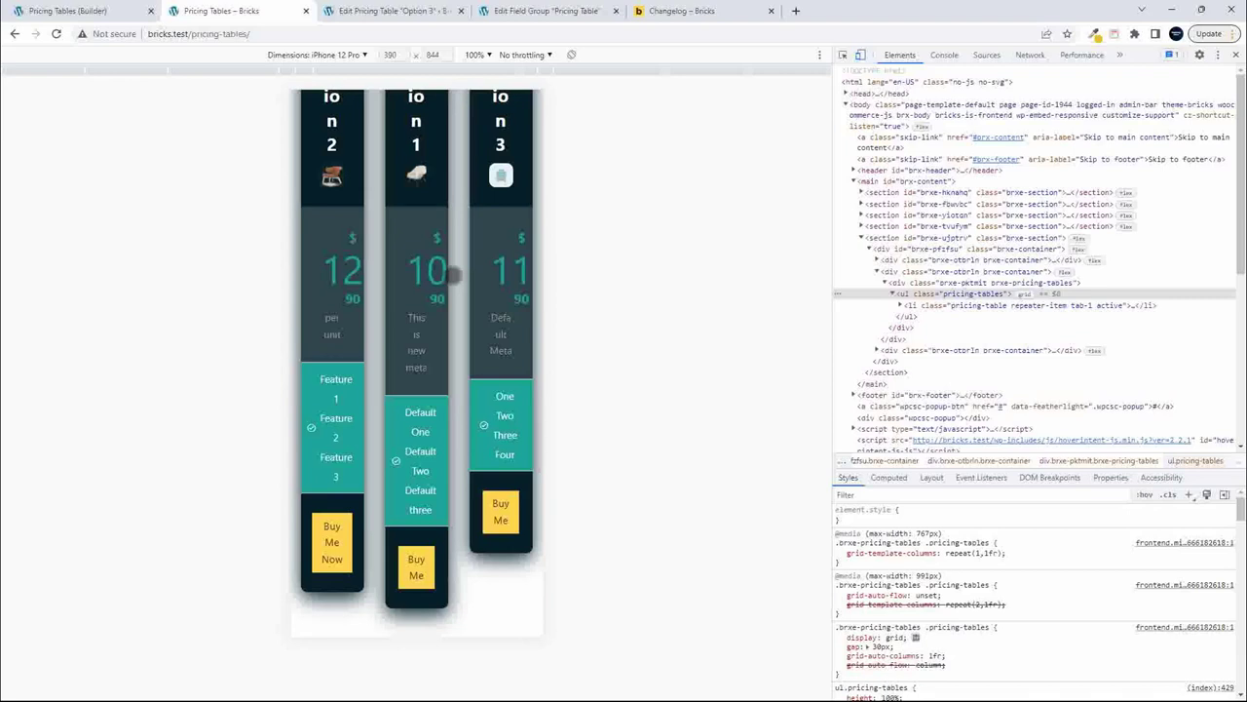
{"action": "scroll", "coordinate": [451, 276], "scroll_direction": "down", "scroll_amount": 1}
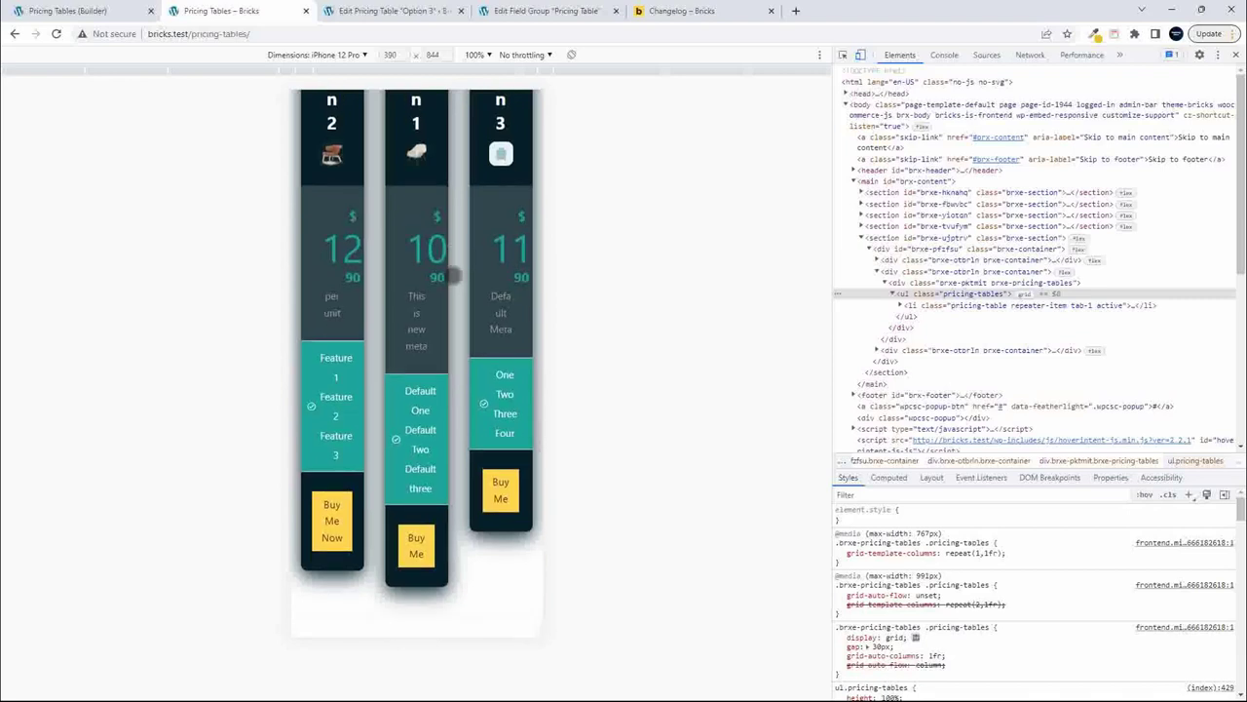
{"action": "scroll", "coordinate": [451, 276], "scroll_direction": "down", "scroll_amount": 8}
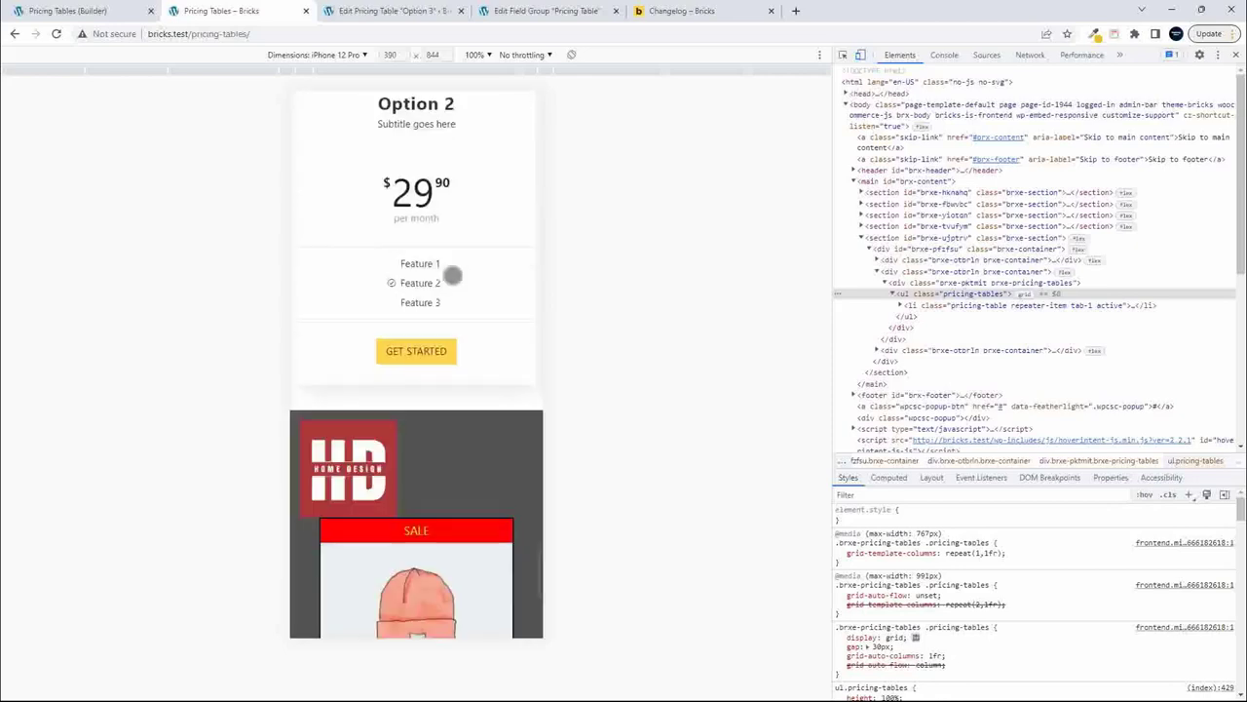
{"action": "scroll", "coordinate": [452, 276], "scroll_direction": "up", "scroll_amount": 8}
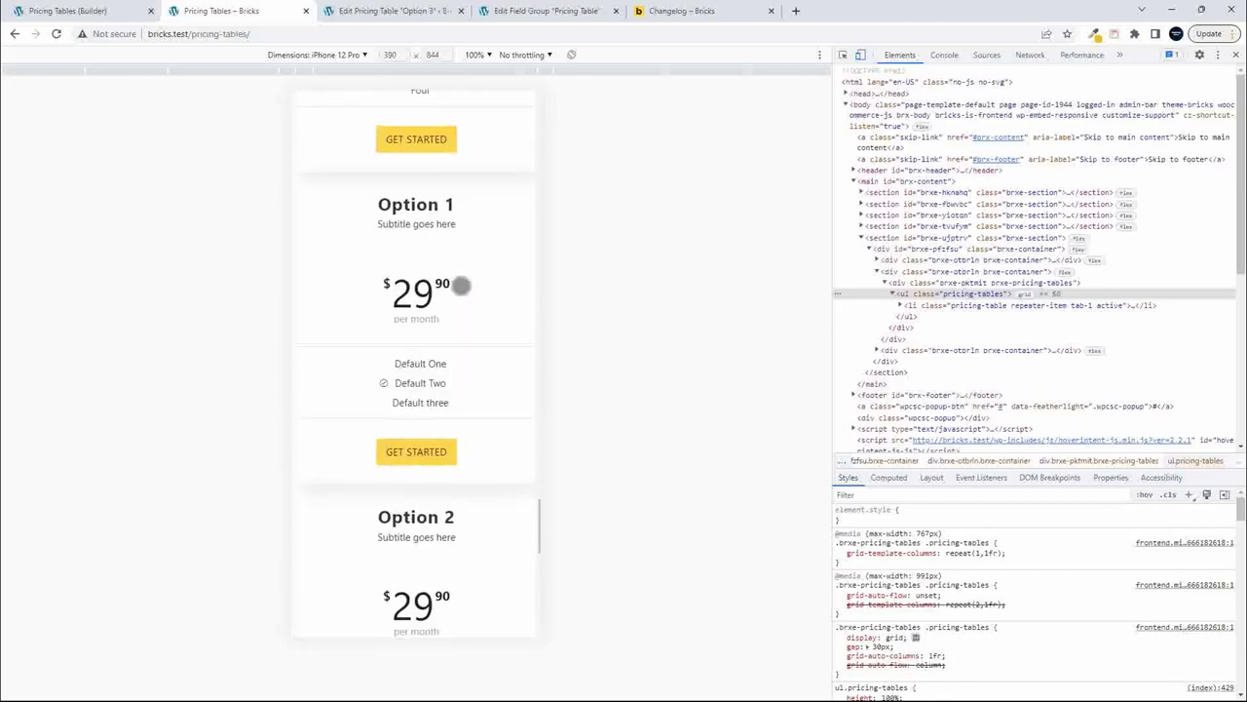
{"action": "scroll", "coordinate": [462, 283], "scroll_direction": "down", "scroll_amount": 8}
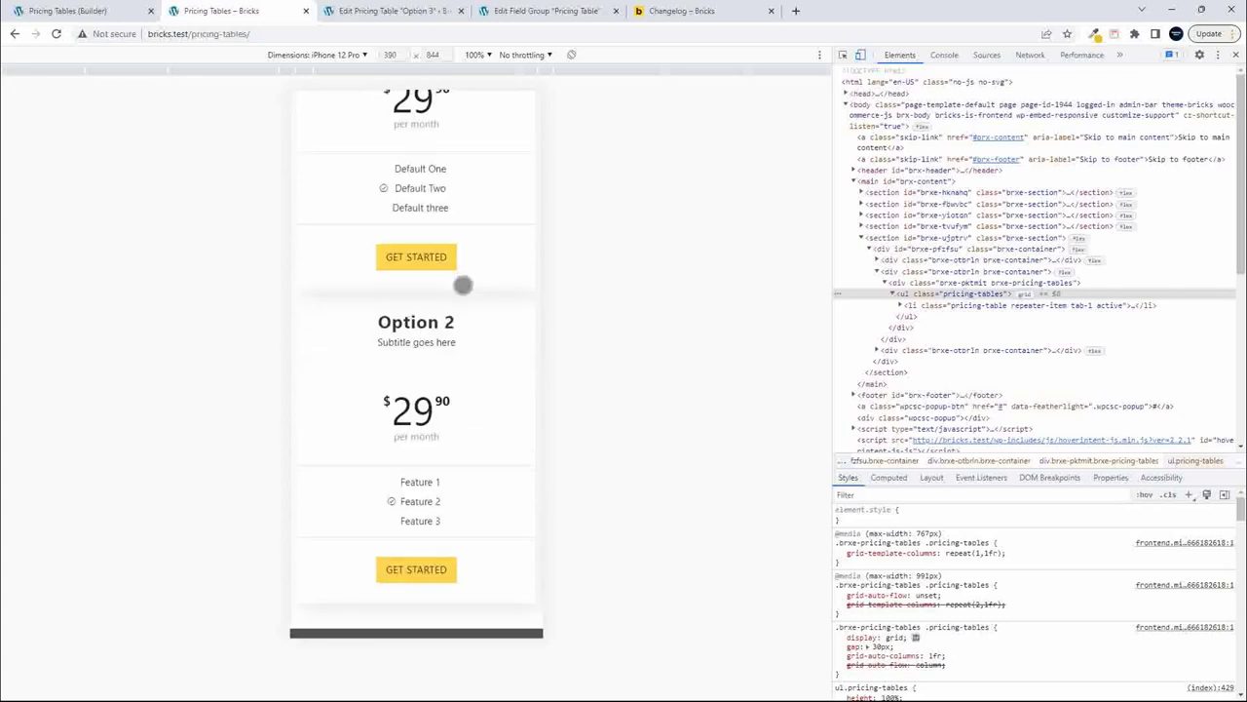
{"action": "scroll", "coordinate": [462, 286], "scroll_direction": "up", "scroll_amount": 8}
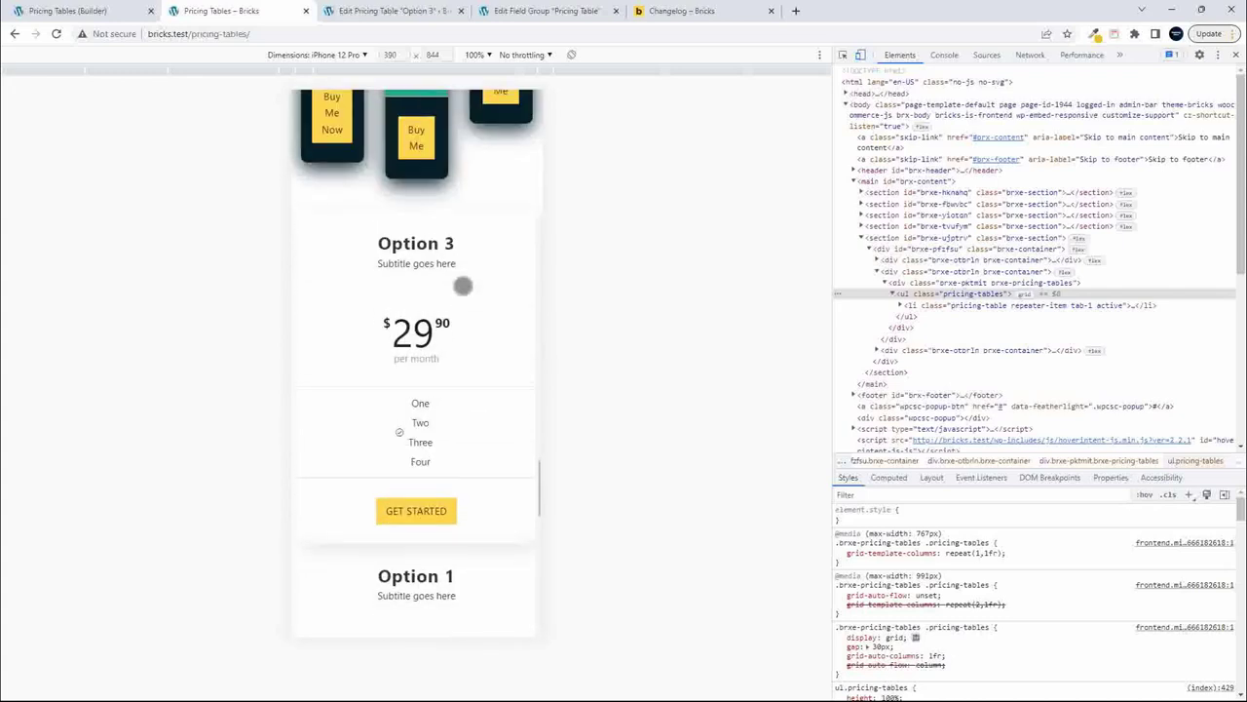
{"action": "scroll", "coordinate": [462, 285], "scroll_direction": "up", "scroll_amount": 3}
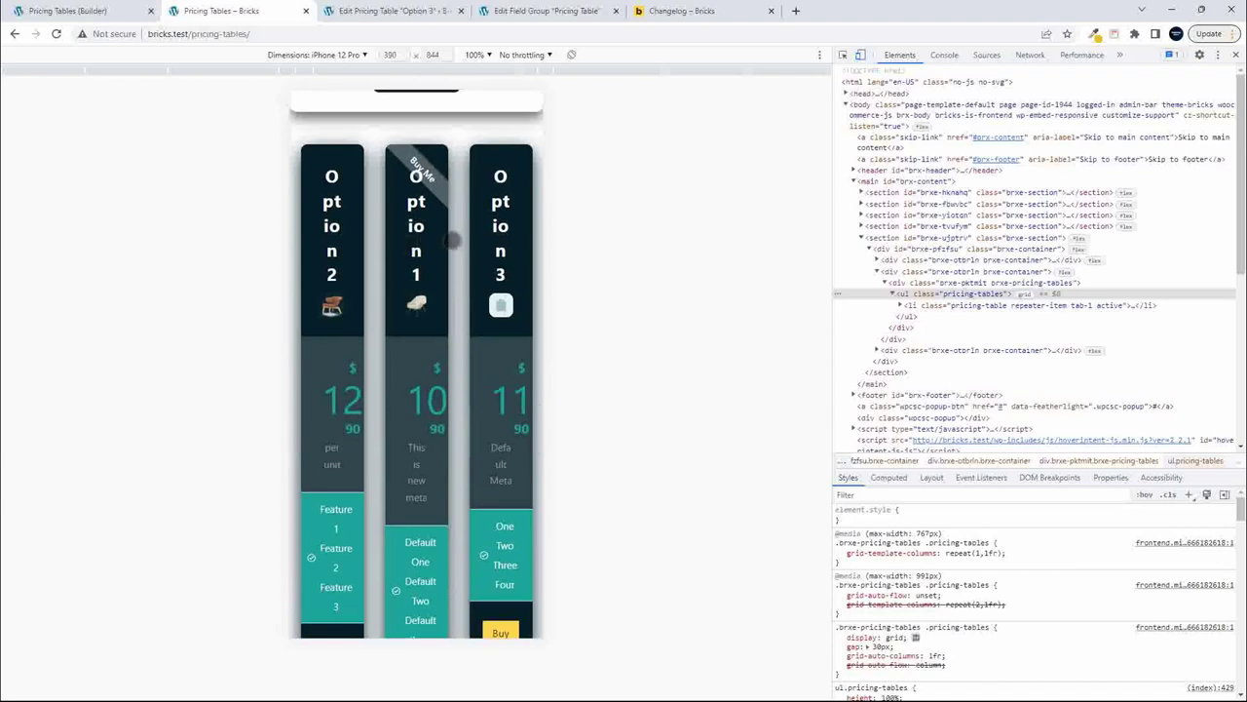
{"action": "scroll", "coordinate": [451, 240], "scroll_direction": "down", "scroll_amount": 1}
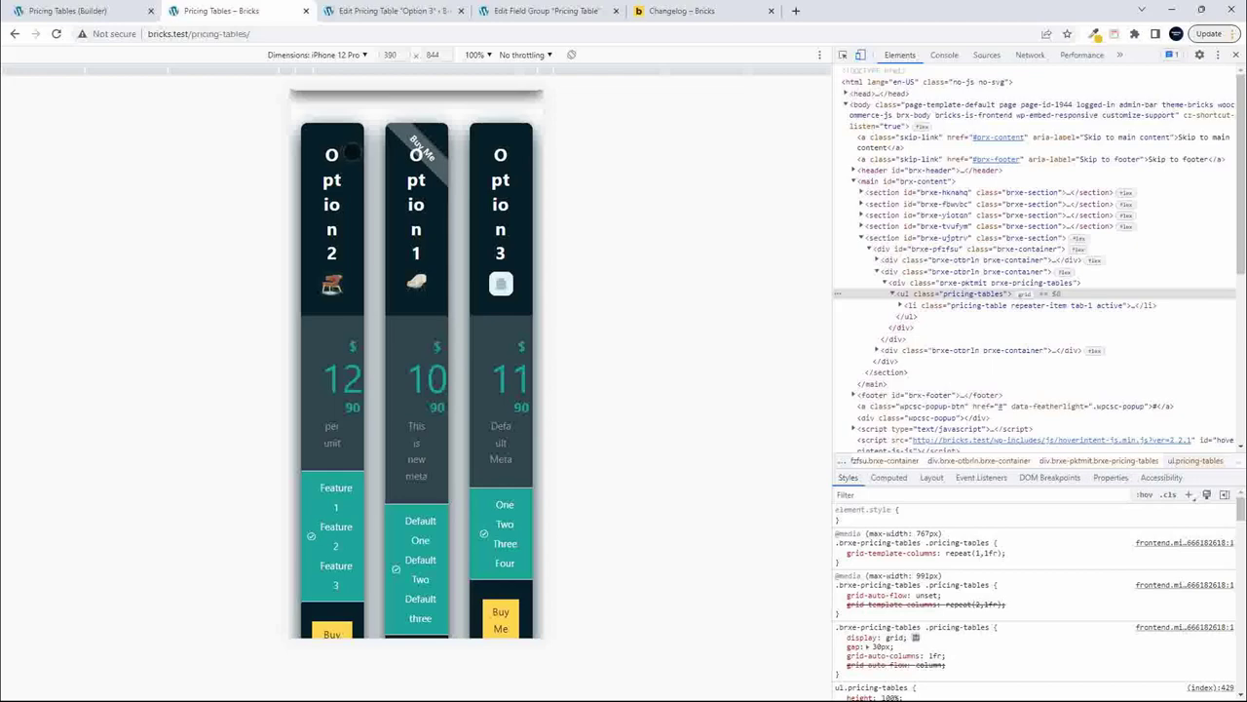
- Clear the width of the Dynamic Pricing section's query loop container in the builder, save the page and reload the front end
{"action": "left_click", "coordinate": [67, 12]}
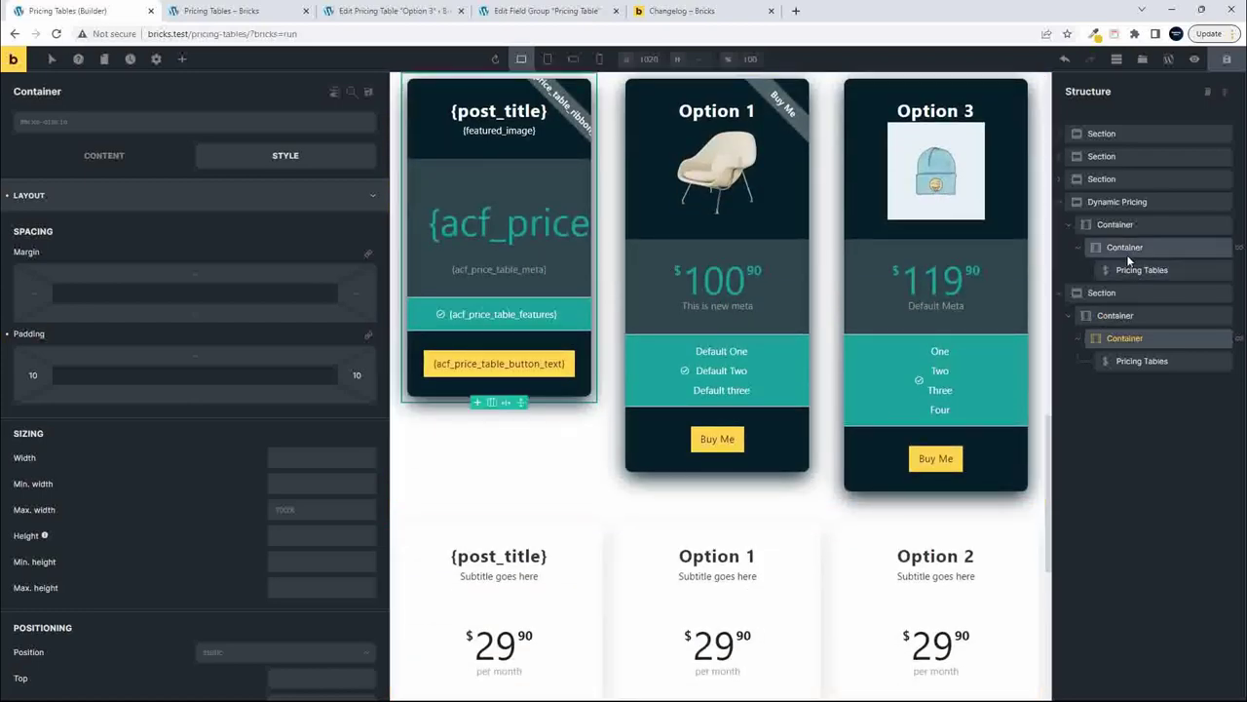
{"action": "left_click", "coordinate": [1128, 248]}
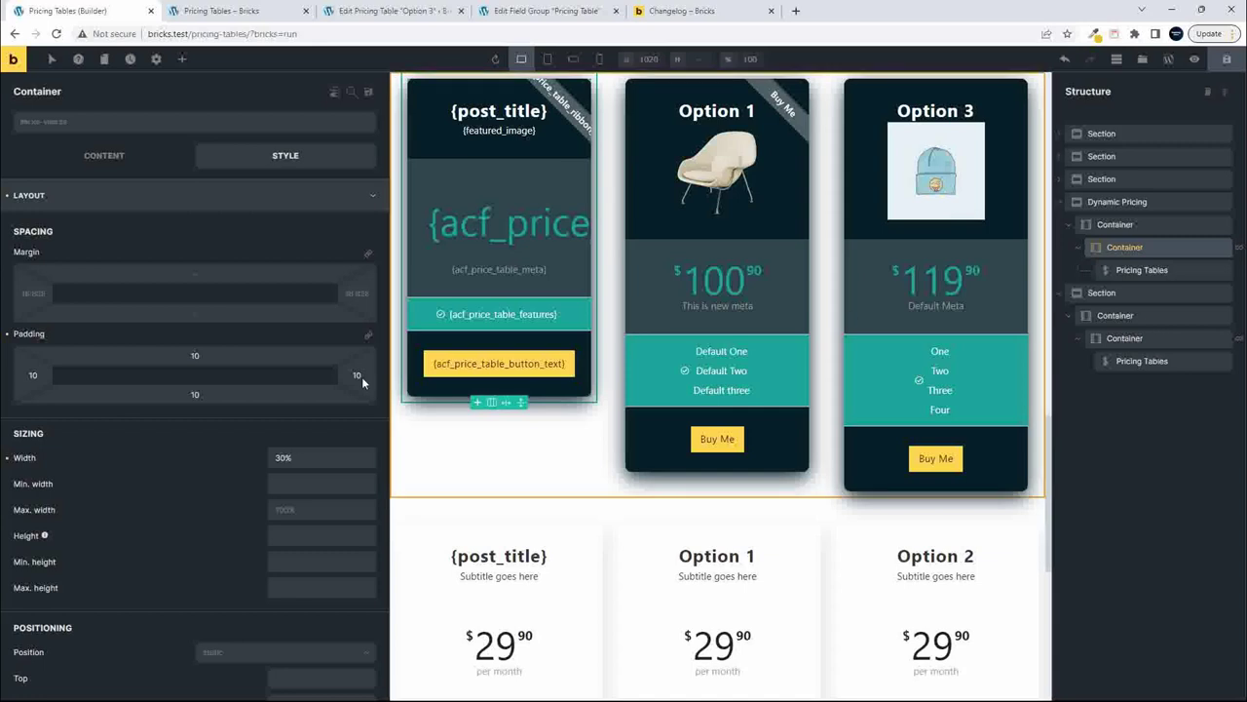
{"action": "left_click", "coordinate": [293, 456]}
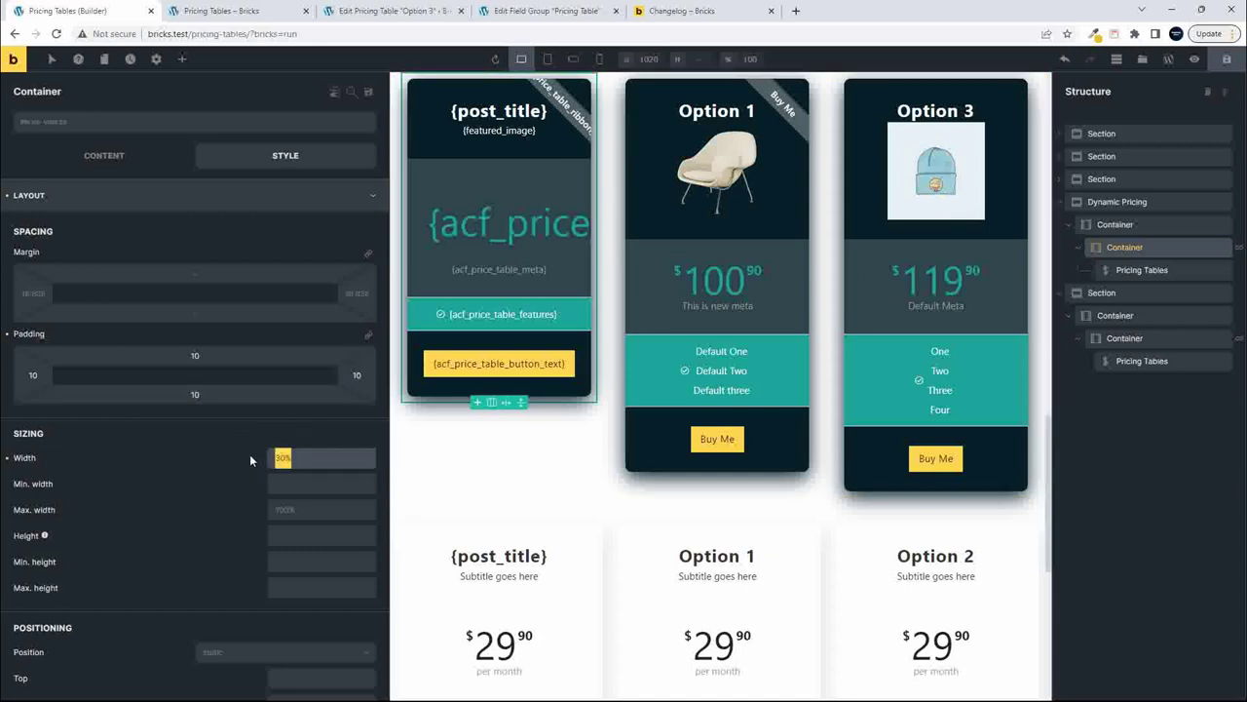
{"action": "key", "text": "BackSpace"}
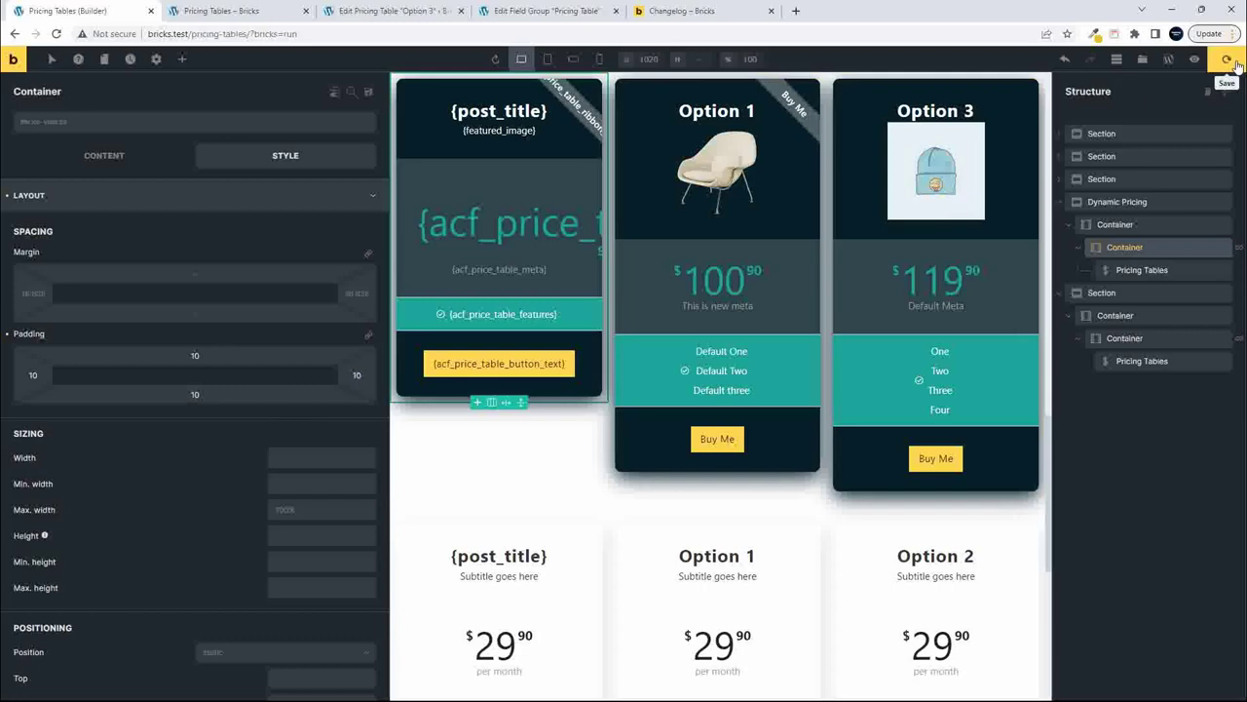
{"action": "scroll", "coordinate": [82, 489], "scroll_direction": "down", "scroll_amount": 1}
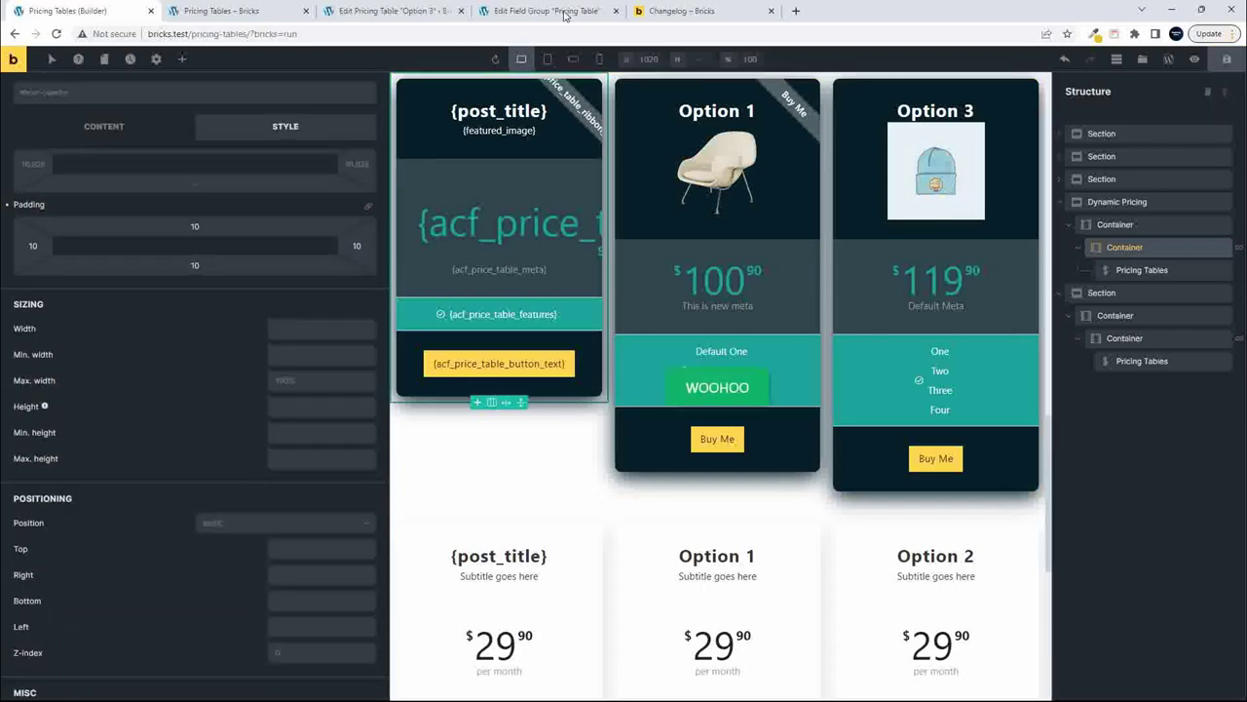
{"action": "left_click", "coordinate": [252, 10]}
{"action": "left_click", "coordinate": [57, 34]}
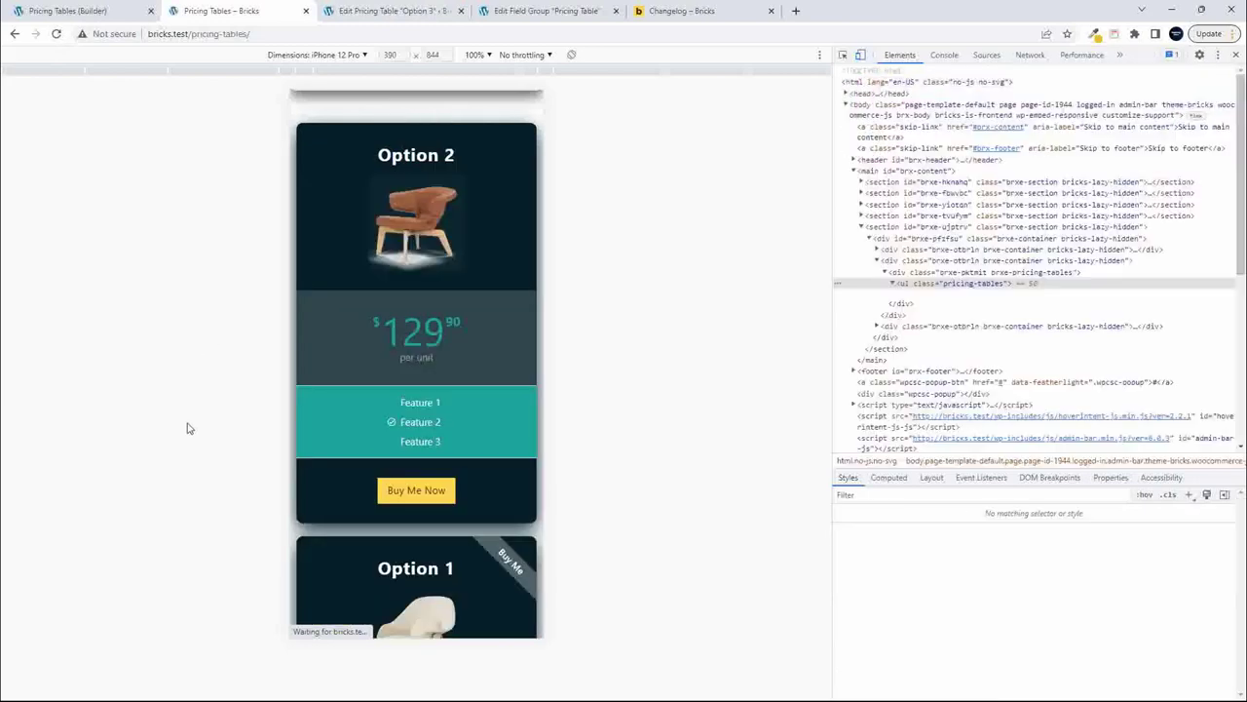
- Check how the Dynamic Pricing tables stack on mobile, and close the developer tools to view the tables at desktop width
{"action": "scroll", "coordinate": [467, 439], "scroll_direction": "down", "scroll_amount": 5}
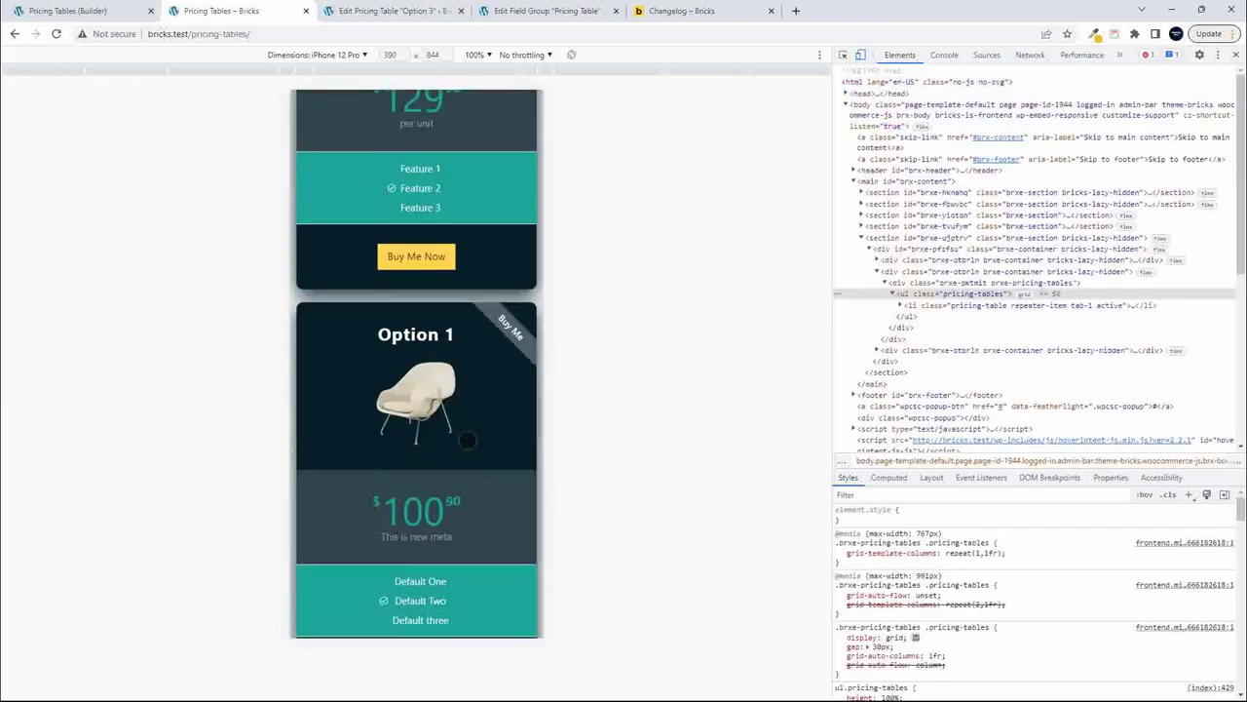
{"action": "scroll", "coordinate": [468, 442], "scroll_direction": "down", "scroll_amount": 7}
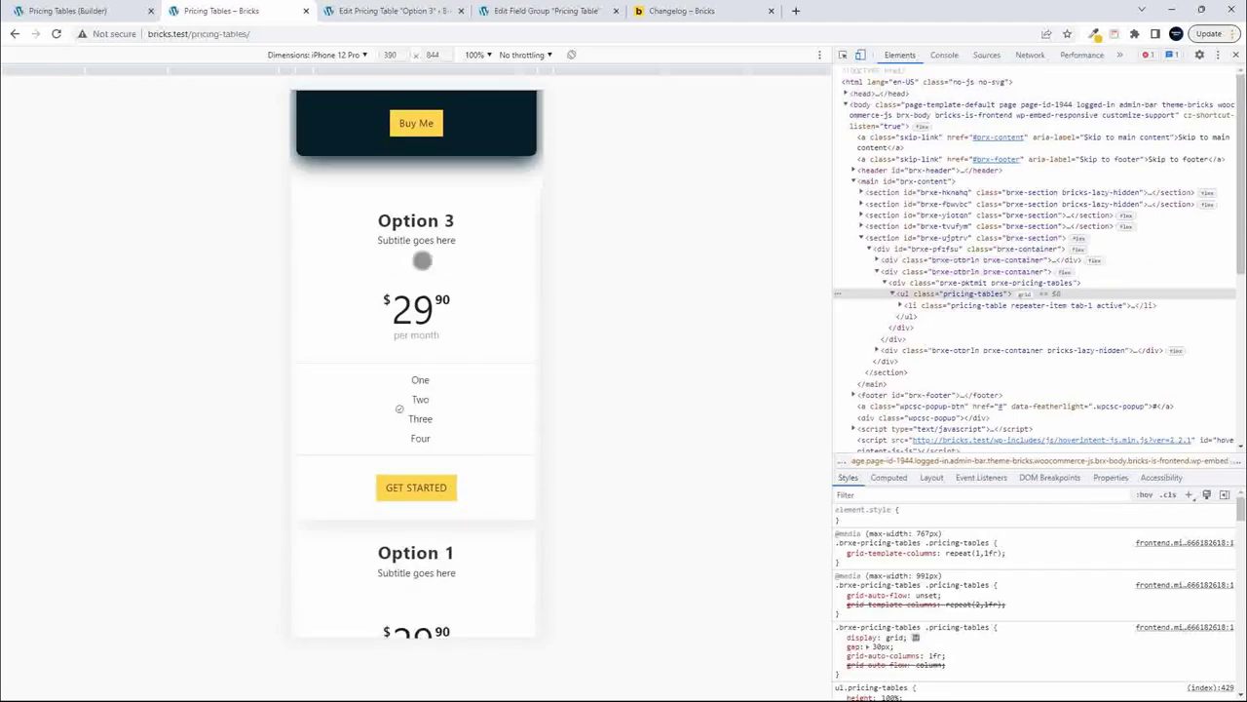
{"action": "scroll", "coordinate": [439, 396], "scroll_direction": "down", "scroll_amount": 5}
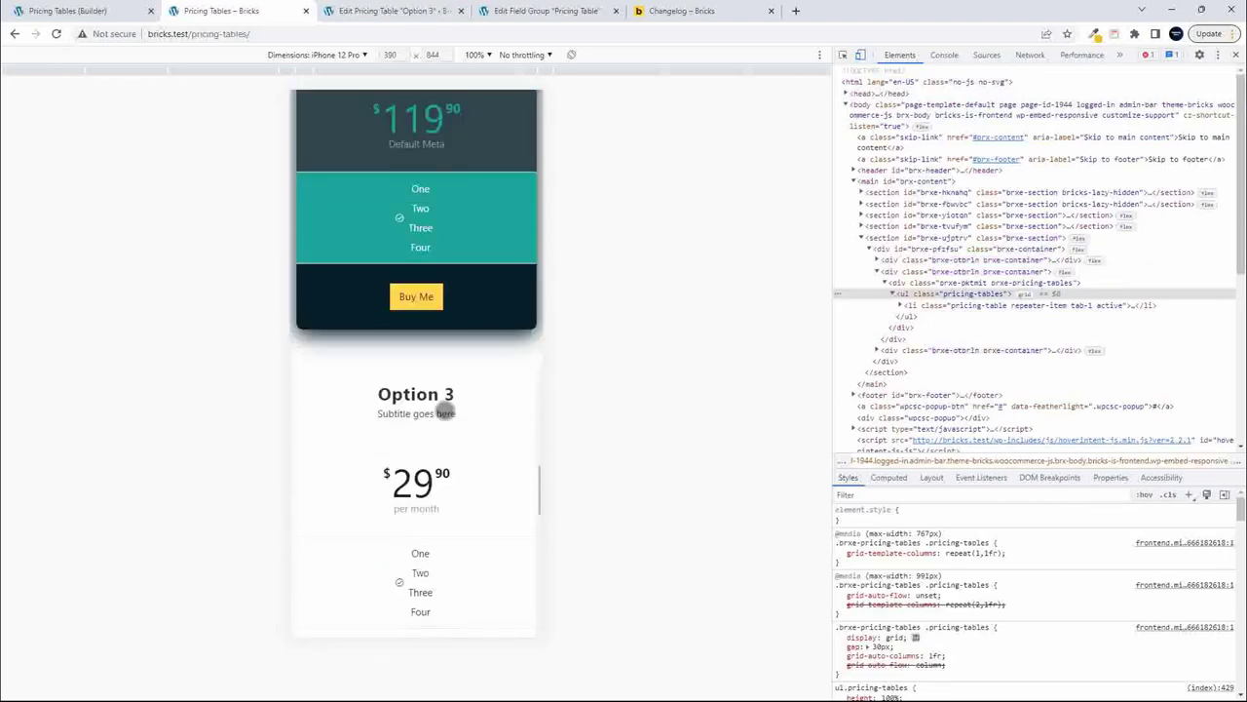
{"action": "scroll", "coordinate": [419, 443], "scroll_direction": "up", "scroll_amount": 4}
{"action": "scroll", "coordinate": [420, 444], "scroll_direction": "up", "scroll_amount": 5}
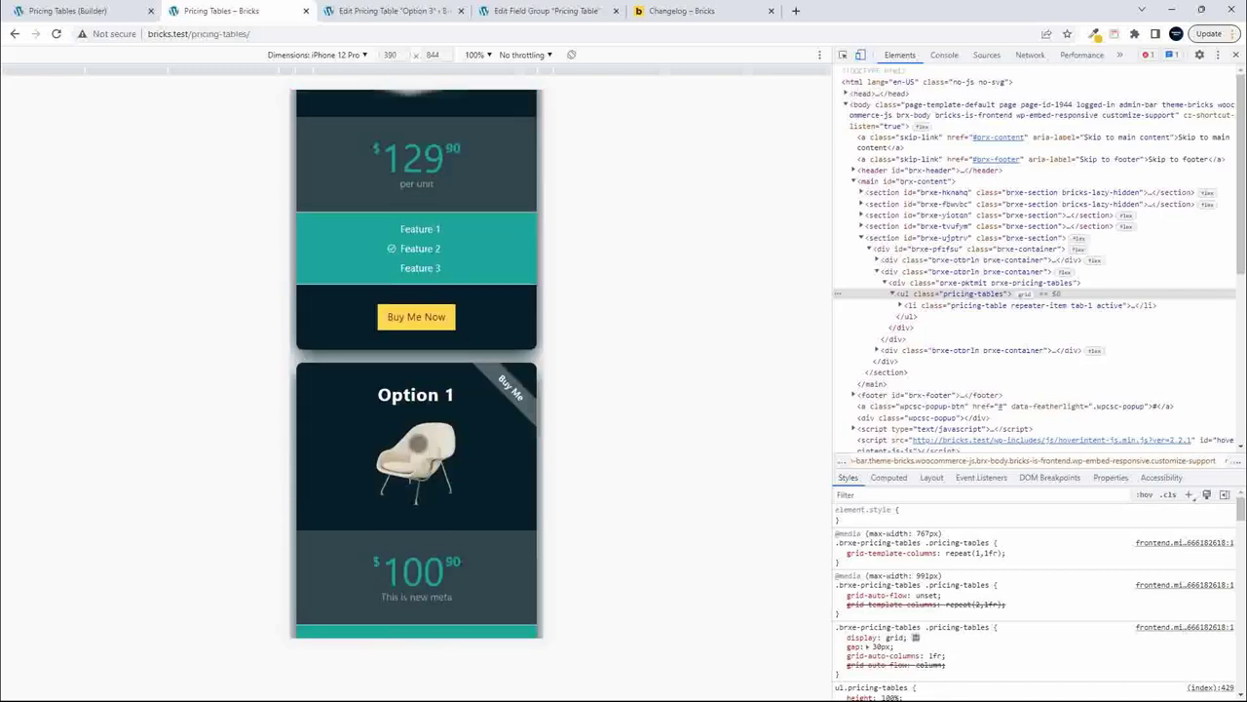
{"action": "left_click", "coordinate": [1236, 55]}
{"action": "scroll", "coordinate": [641, 419], "scroll_direction": "up", "scroll_amount": 4}
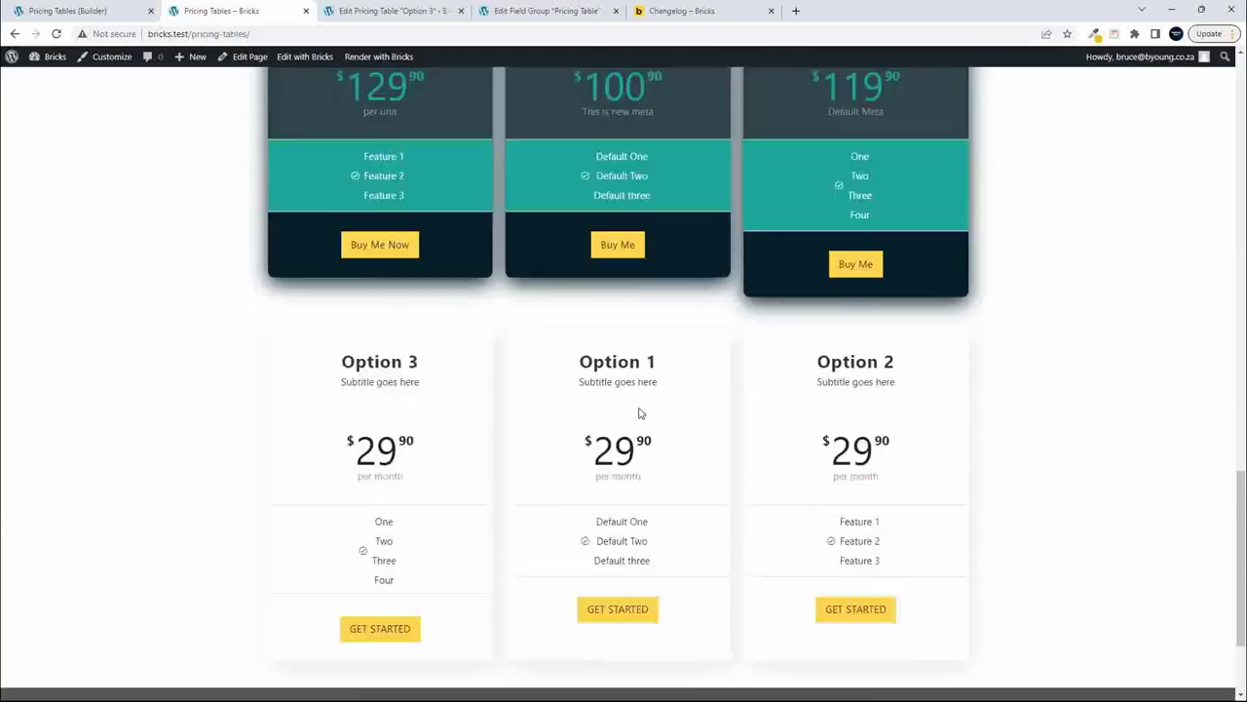
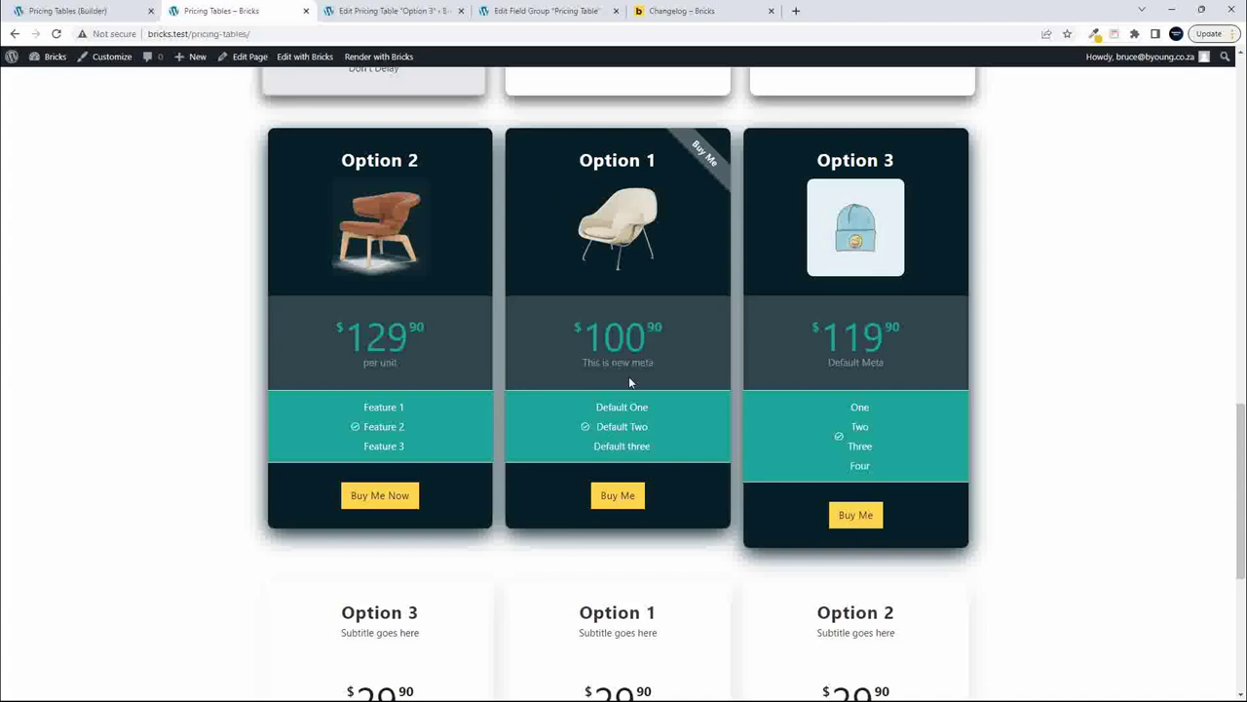
- Open the Option 1 pricing table entry for editing in the WordPress admin
{"action": "left_click", "coordinate": [360, 8]}
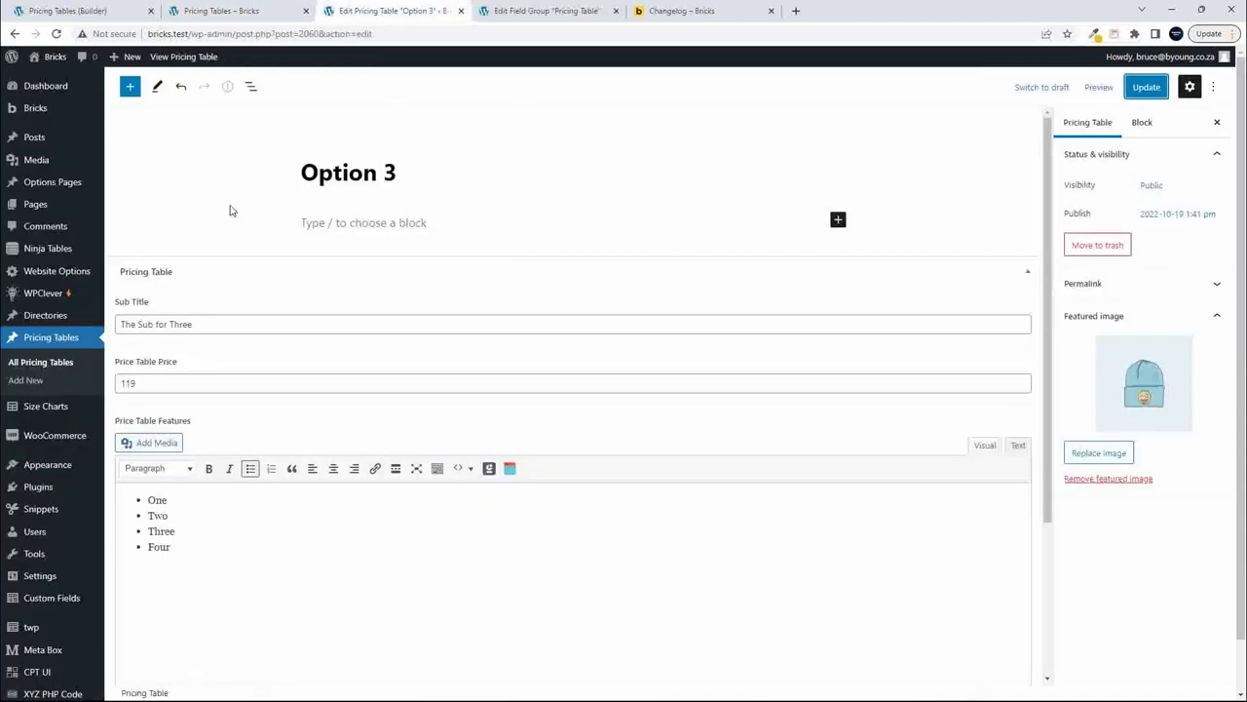
{"action": "left_click", "coordinate": [45, 362]}
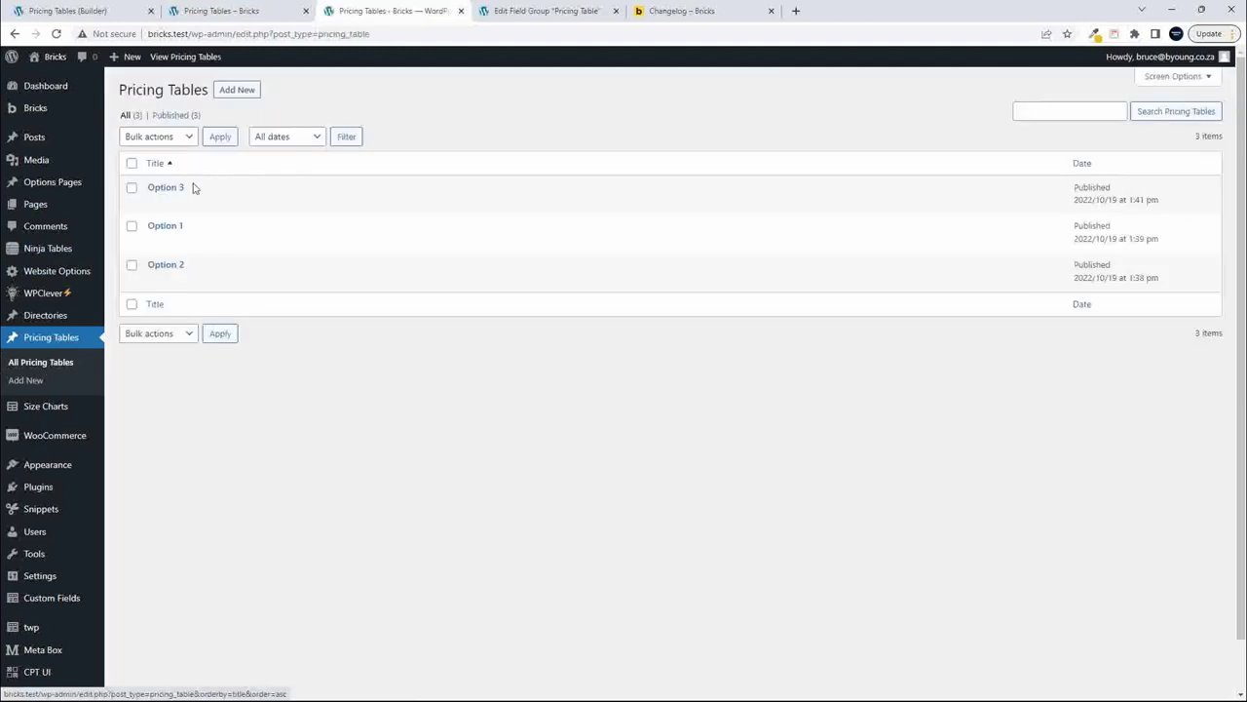
{"action": "left_click", "coordinate": [159, 225]}
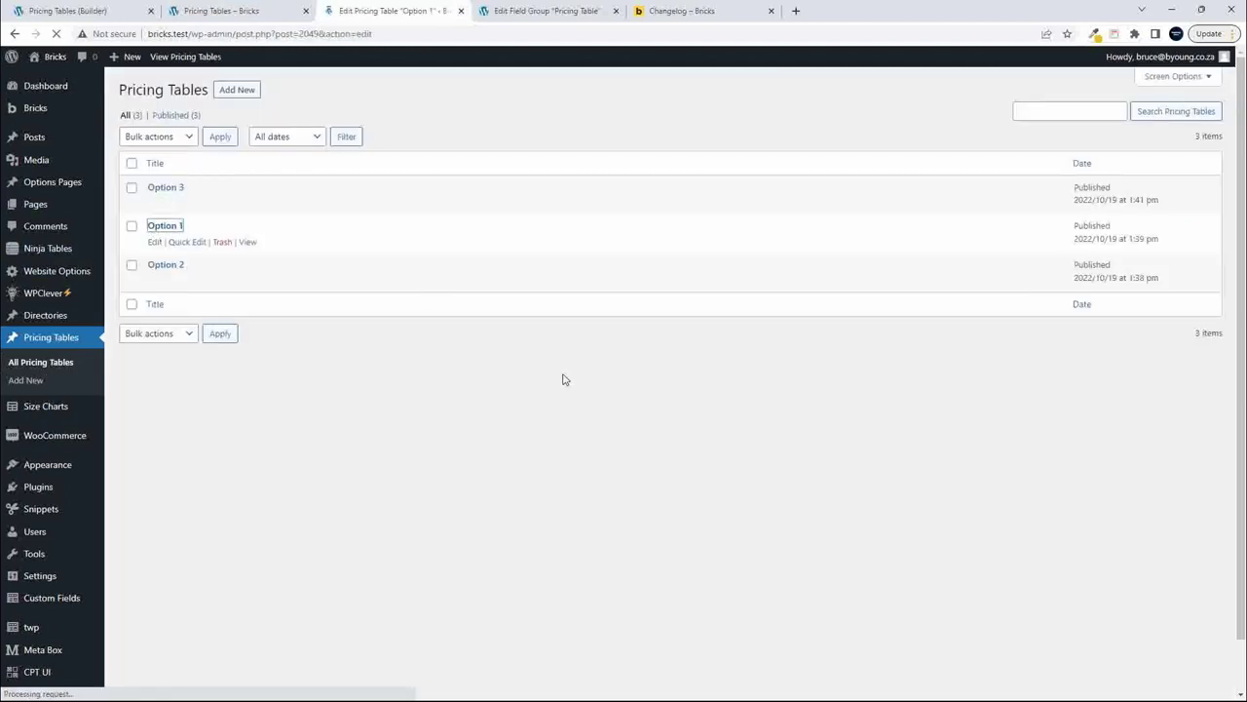
- Add the items Default Four, Default Five and Default Six to Option 1's price table features list
{"action": "scroll", "coordinate": [384, 488], "scroll_direction": "down", "scroll_amount": 2}
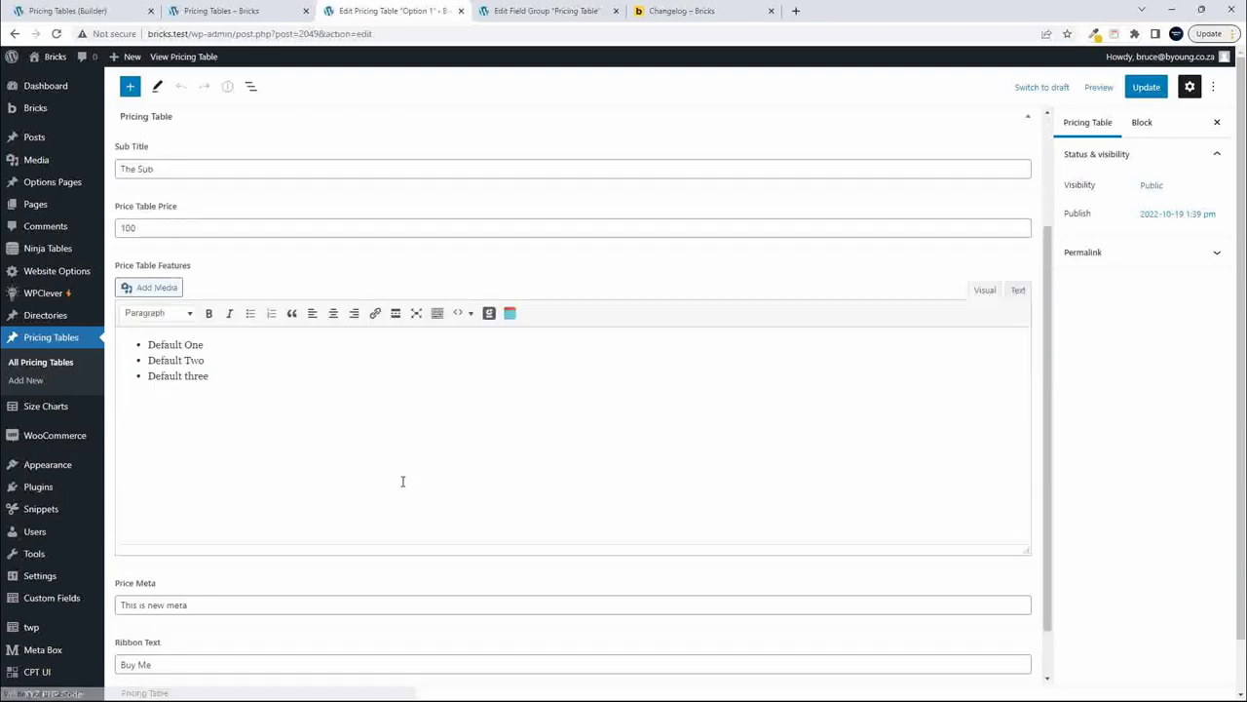
{"action": "left_click", "coordinate": [215, 375]}
{"action": "key", "text": "Return"}
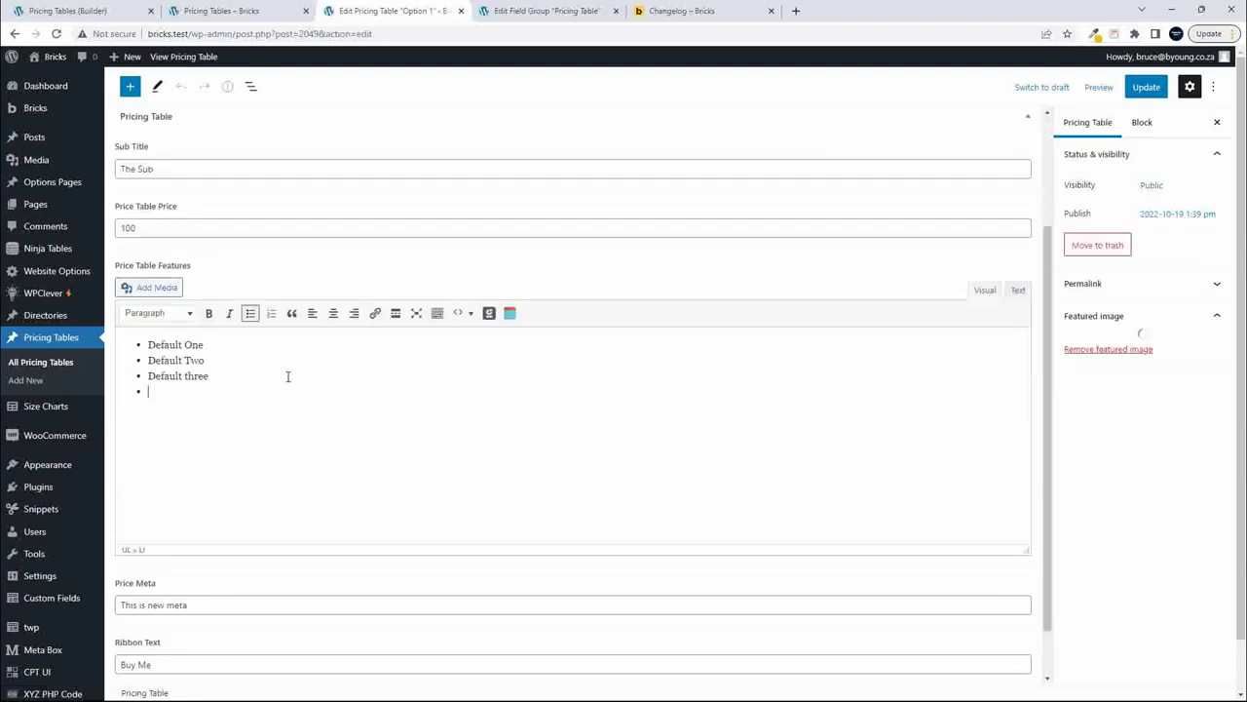
{"action": "type", "text": "D"}
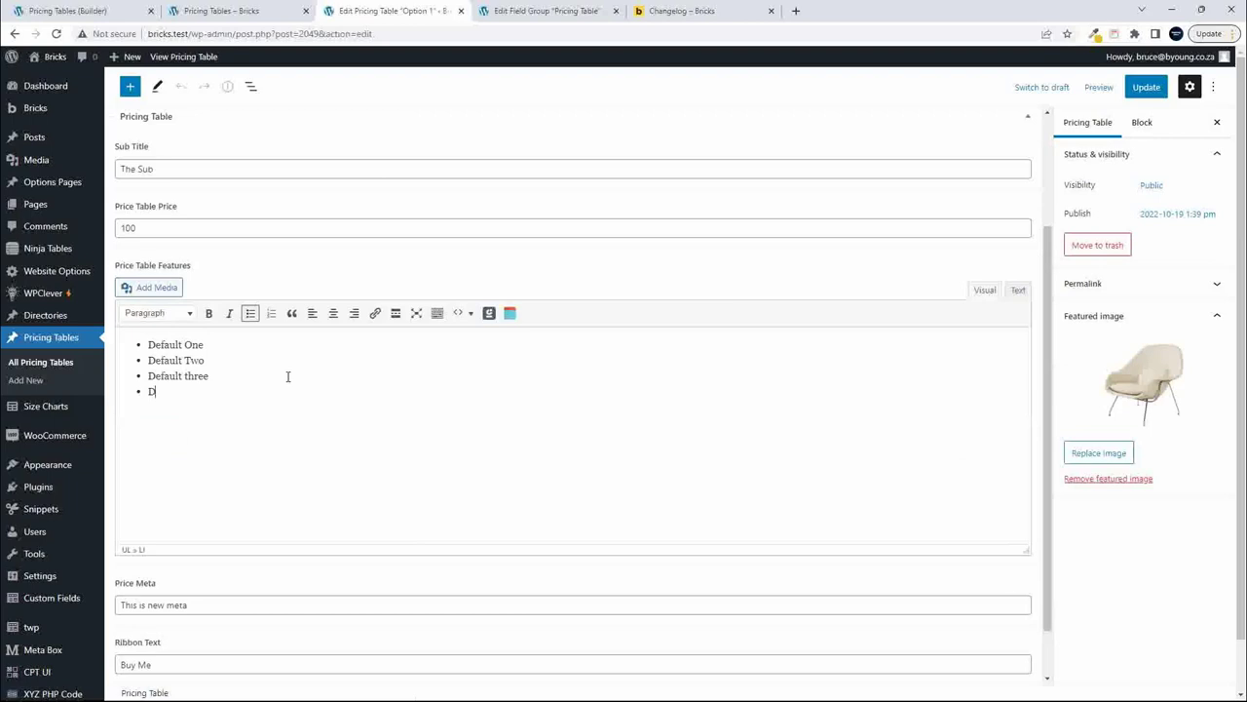
{"action": "type", "text": "efault Four"}
{"action": "key", "text": "Return"}
{"action": "type", "text": "DefaultDefault"}
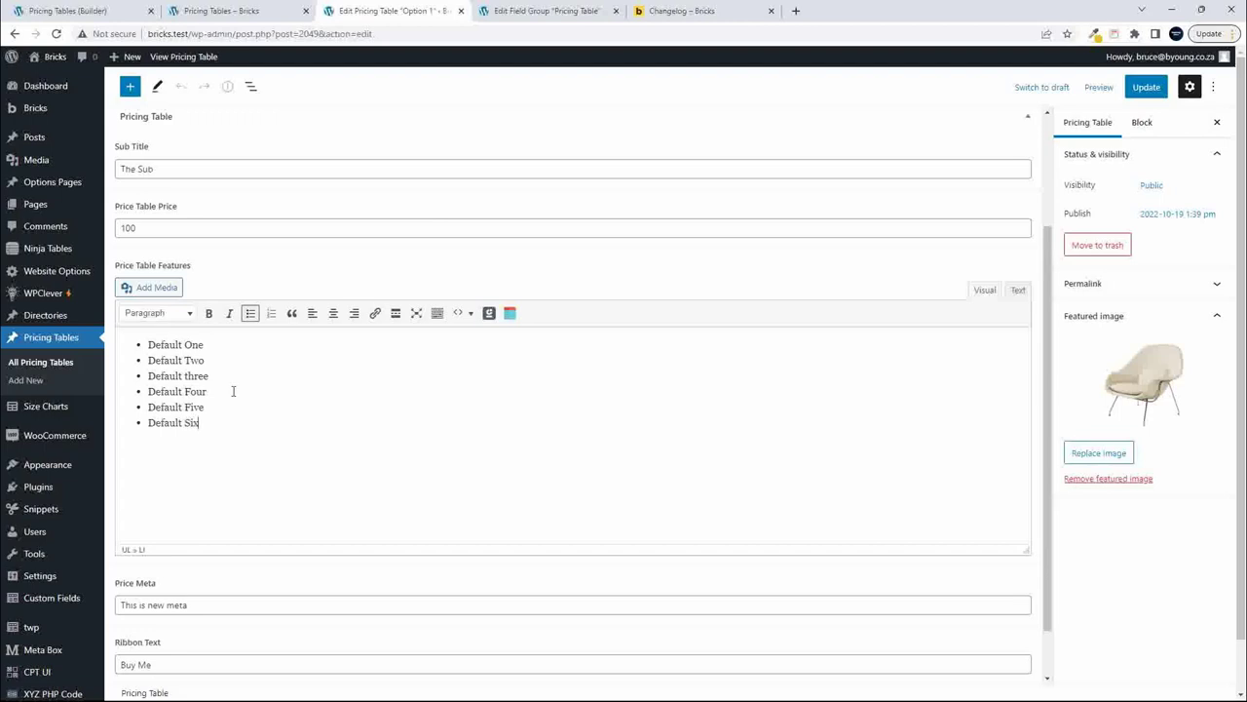
- Update the Option 1 entry and reload the front end pricing page to check the table heights
{"action": "left_click", "coordinate": [1146, 86]}
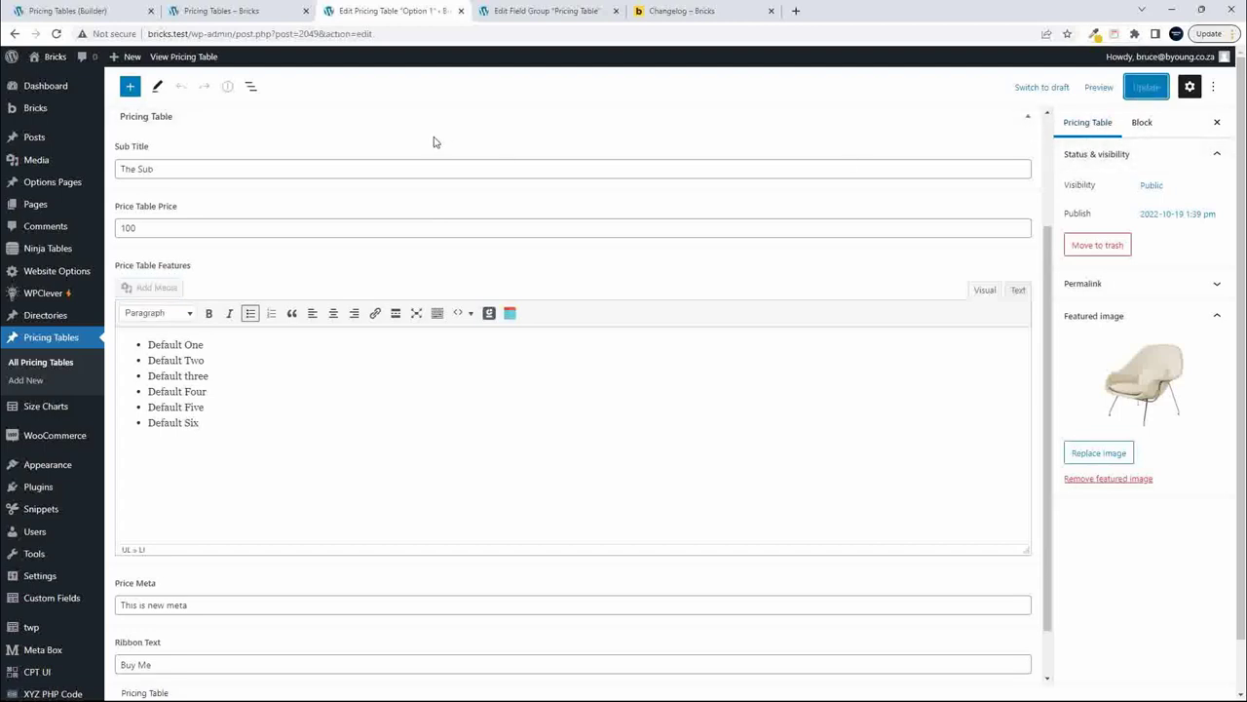
{"action": "left_click", "coordinate": [223, 11]}
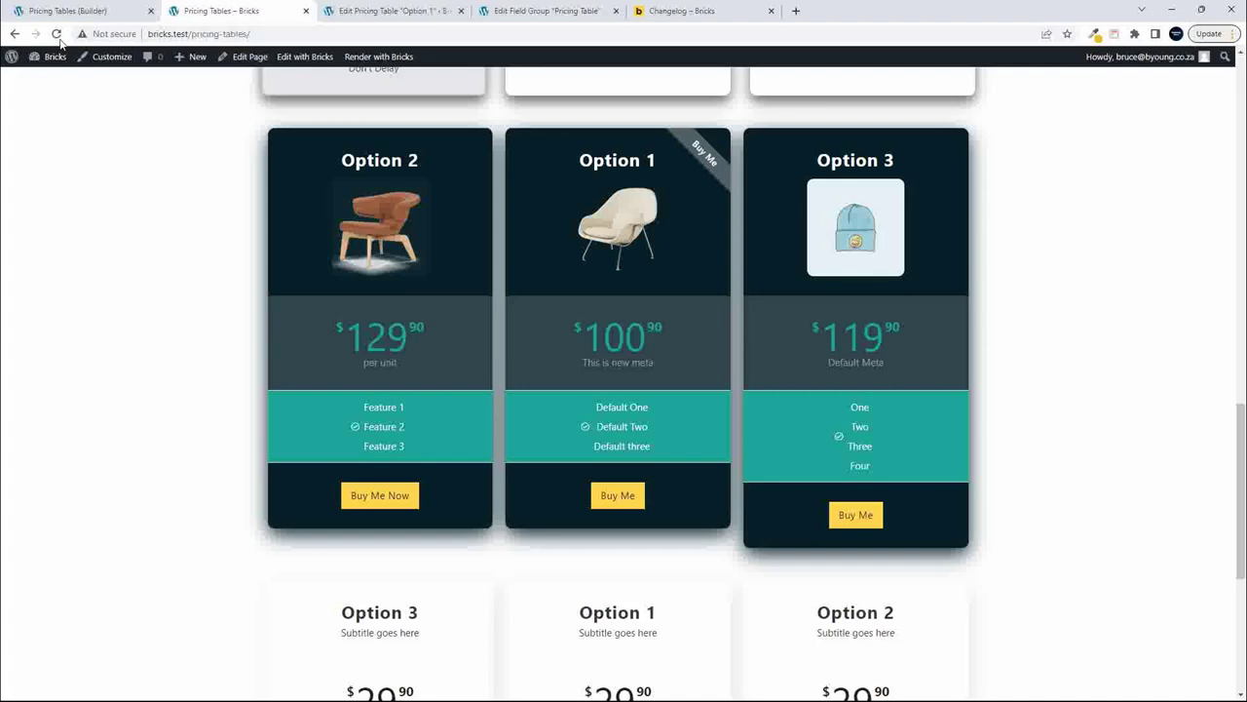
{"action": "left_click", "coordinate": [57, 34]}
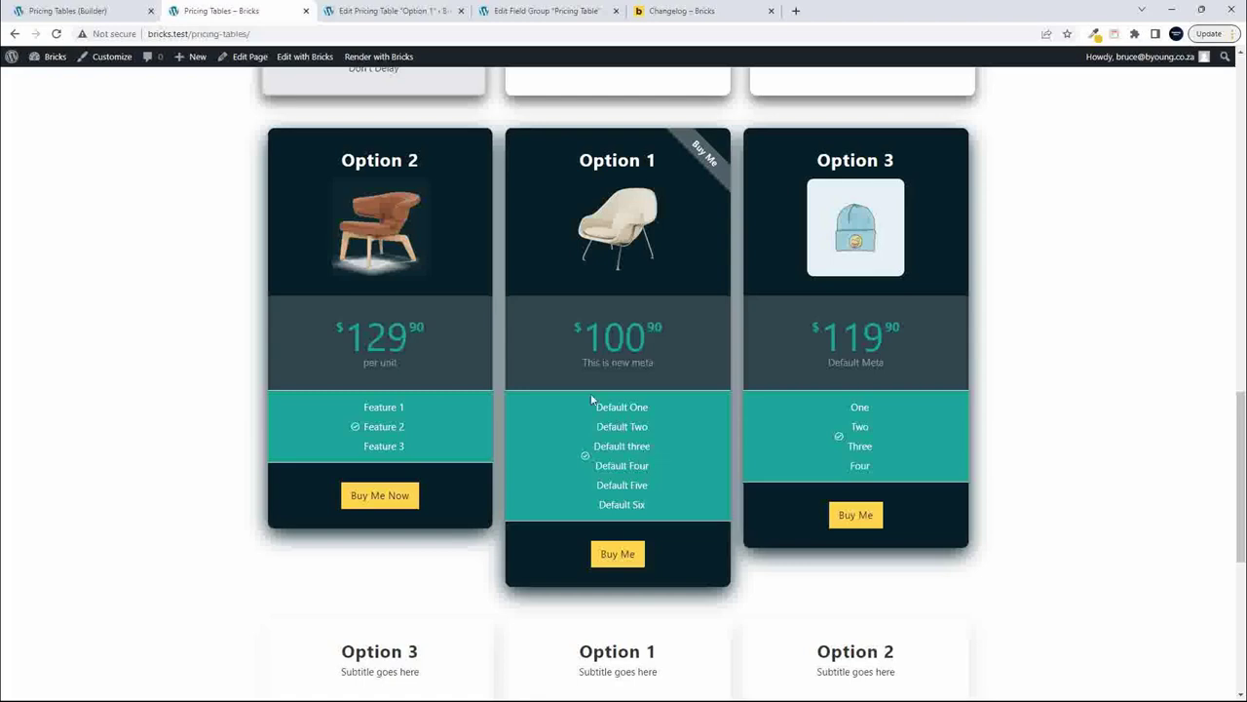
- In the Bricks builder, rename the query loop container inside the Dynamic Pricing section's container to Loop
{"action": "left_click", "coordinate": [80, 11]}
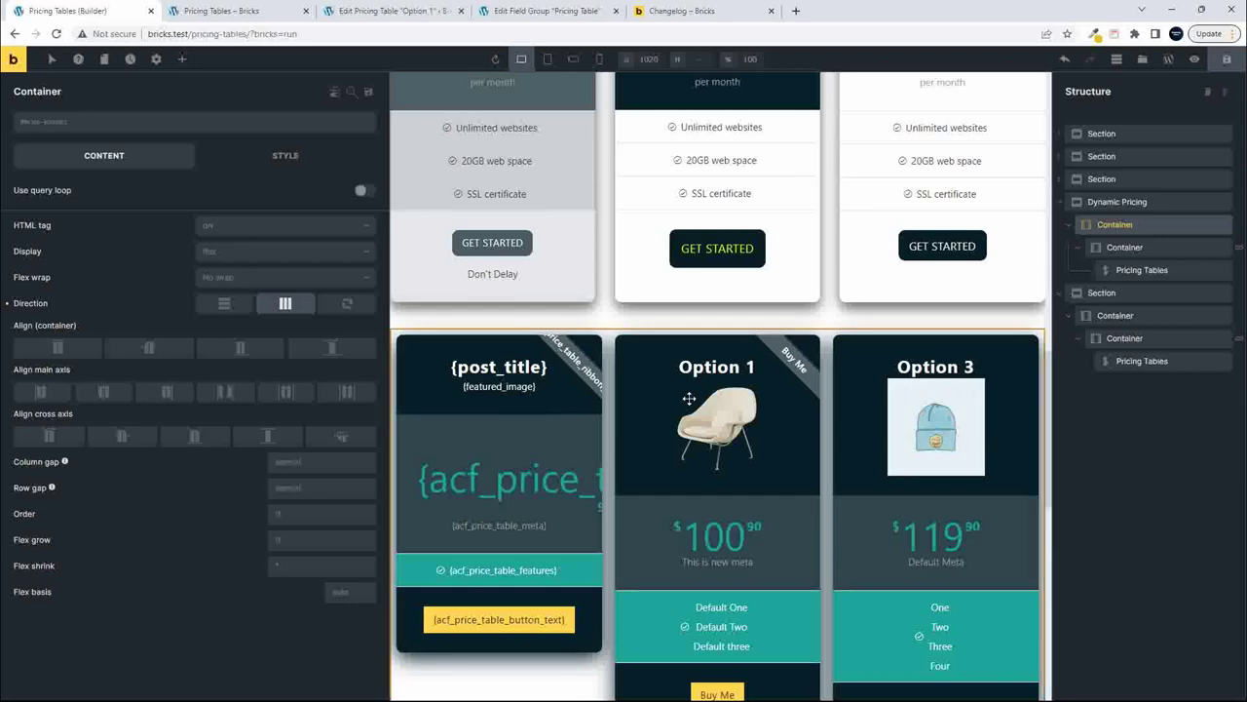
{"action": "scroll", "coordinate": [691, 398], "scroll_direction": "down", "scroll_amount": 1}
{"action": "left_click", "coordinate": [1155, 202]}
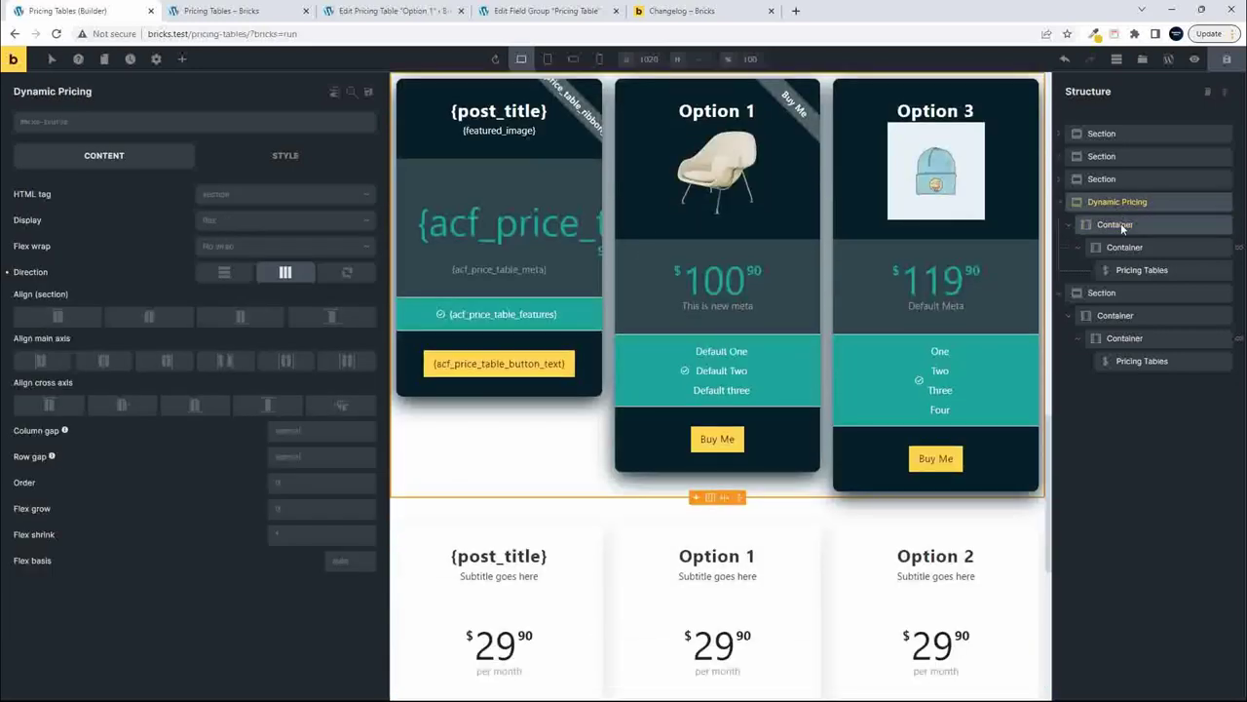
{"action": "left_click", "coordinate": [1104, 227]}
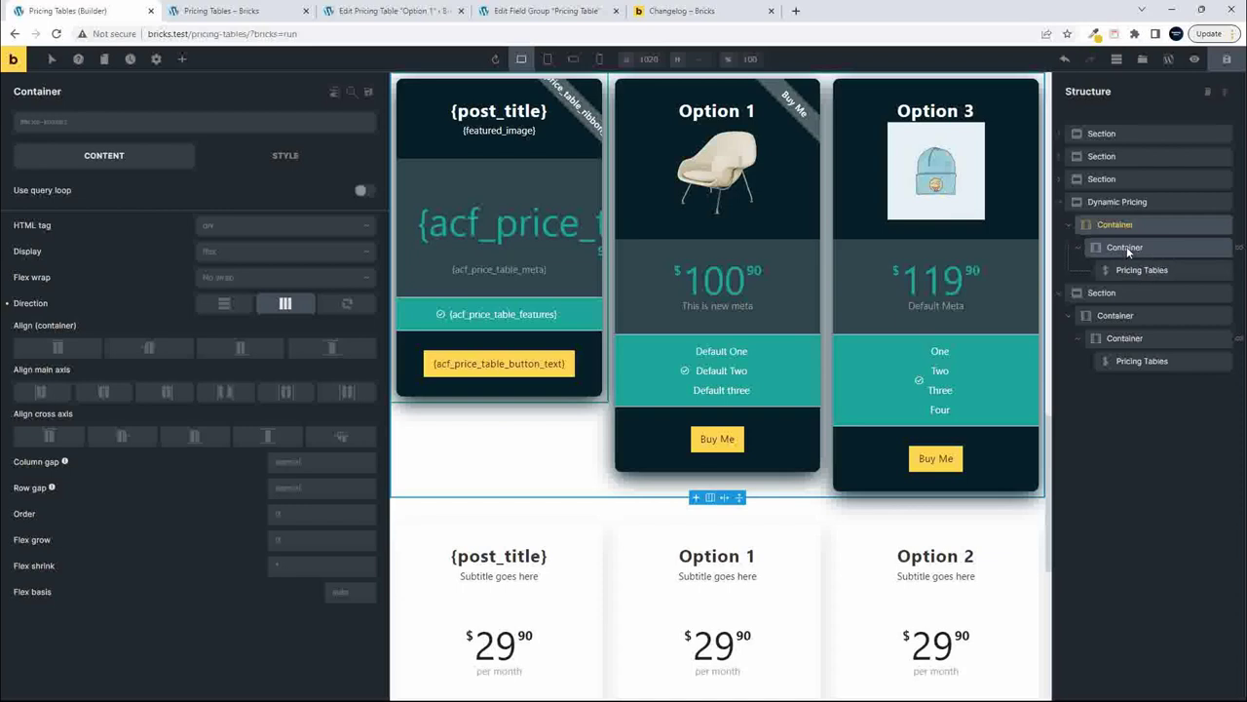
{"action": "double_click", "coordinate": [1126, 246]}
{"action": "type", "text": "Loop"}
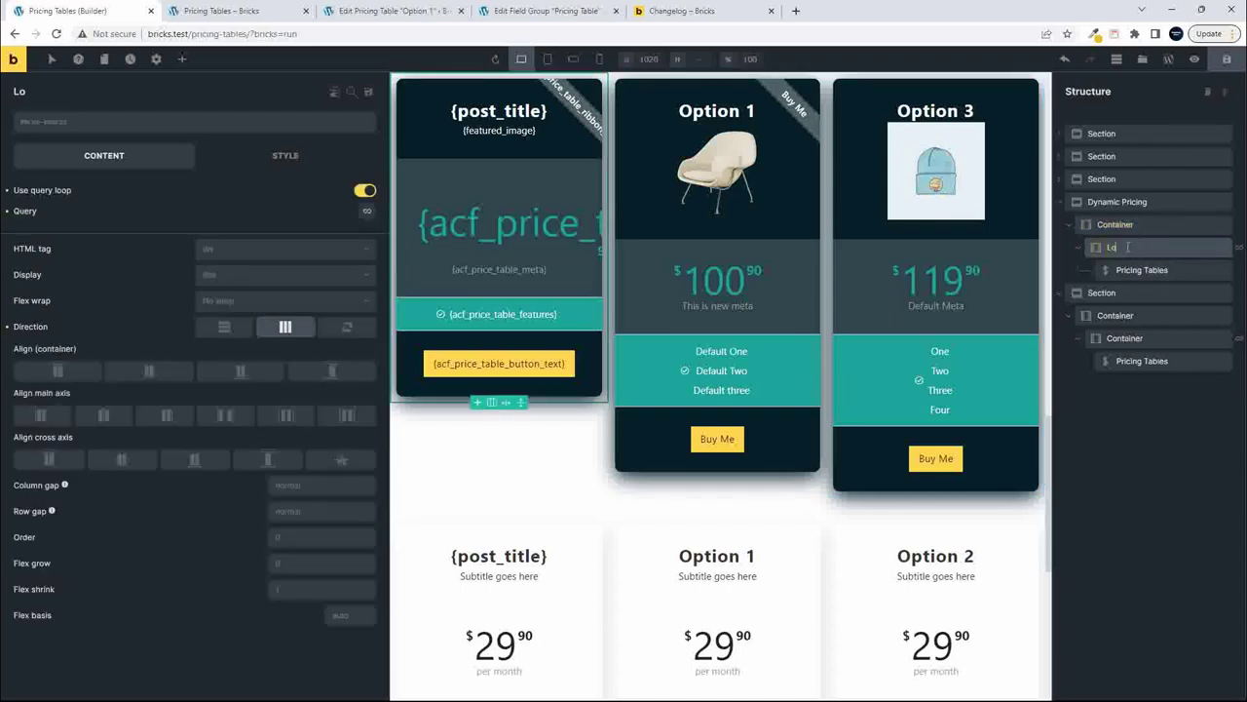
- Centre the Dynamic Pricing section's outer container on the cross axis, save, and reload the front end pricing page
{"action": "left_click", "coordinate": [1118, 225]}
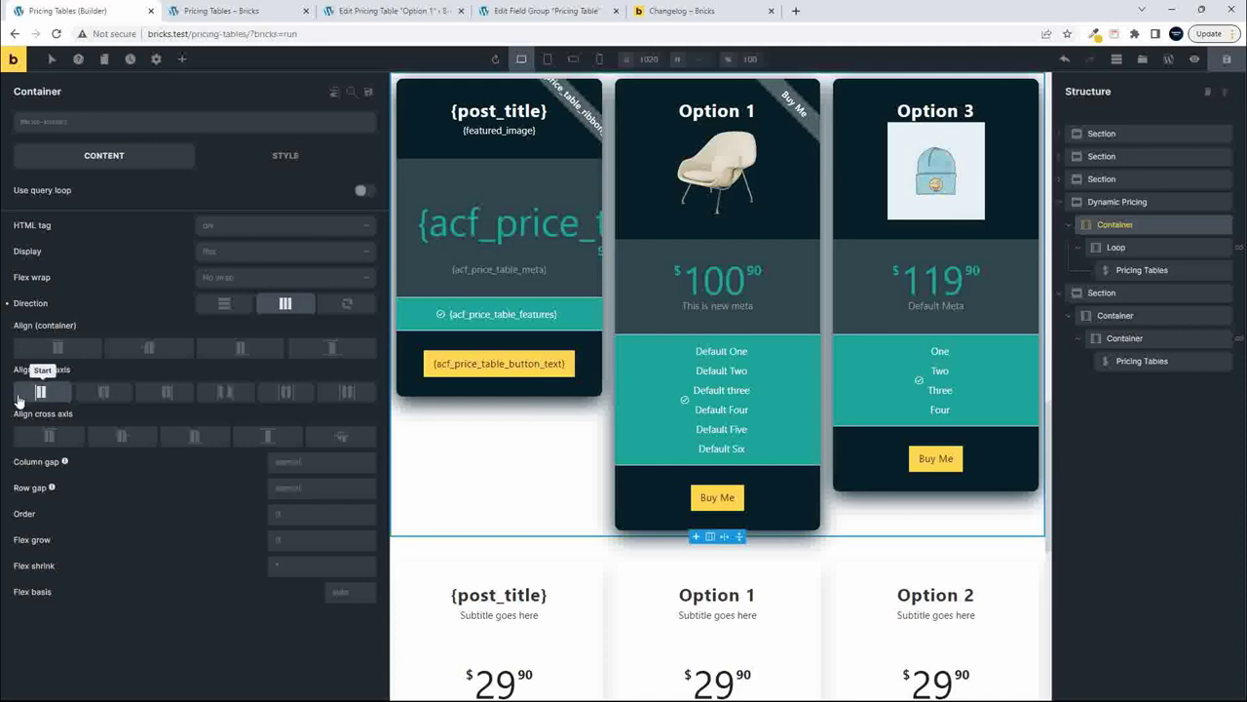
{"action": "left_click", "coordinate": [120, 436]}
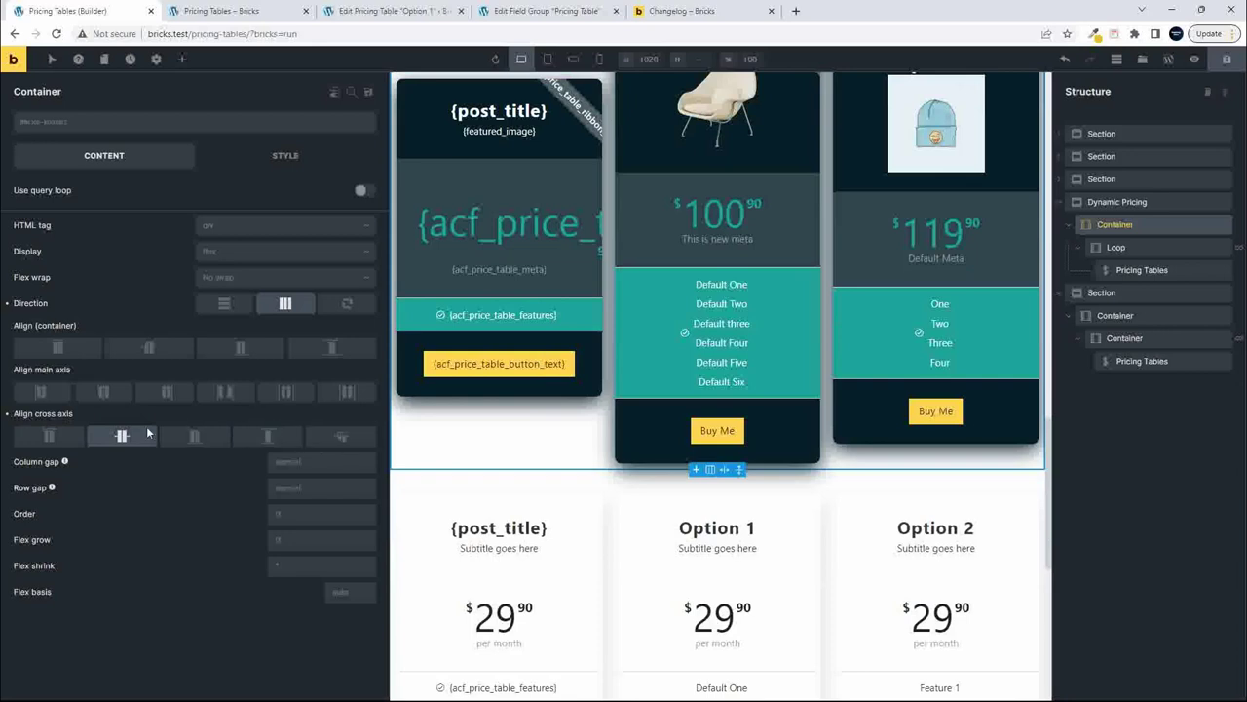
{"action": "scroll", "coordinate": [573, 452], "scroll_direction": "up", "scroll_amount": 2}
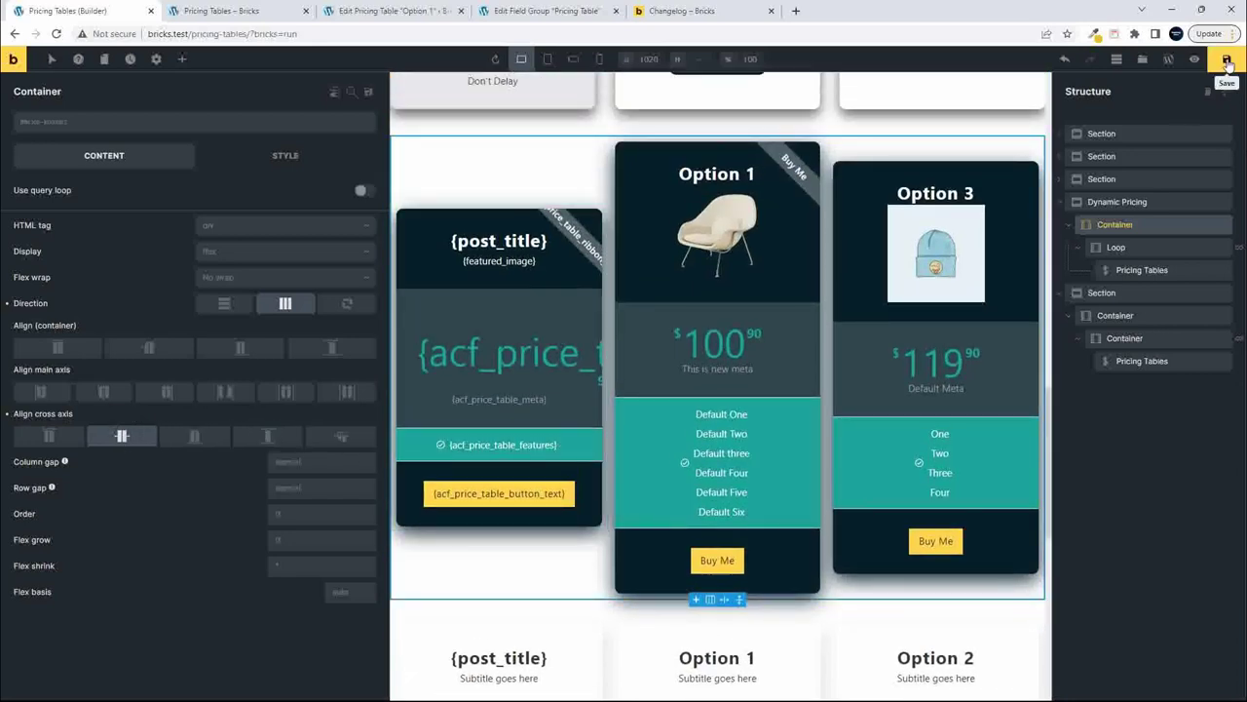
{"action": "left_click", "coordinate": [224, 11]}
{"action": "left_click", "coordinate": [57, 33]}
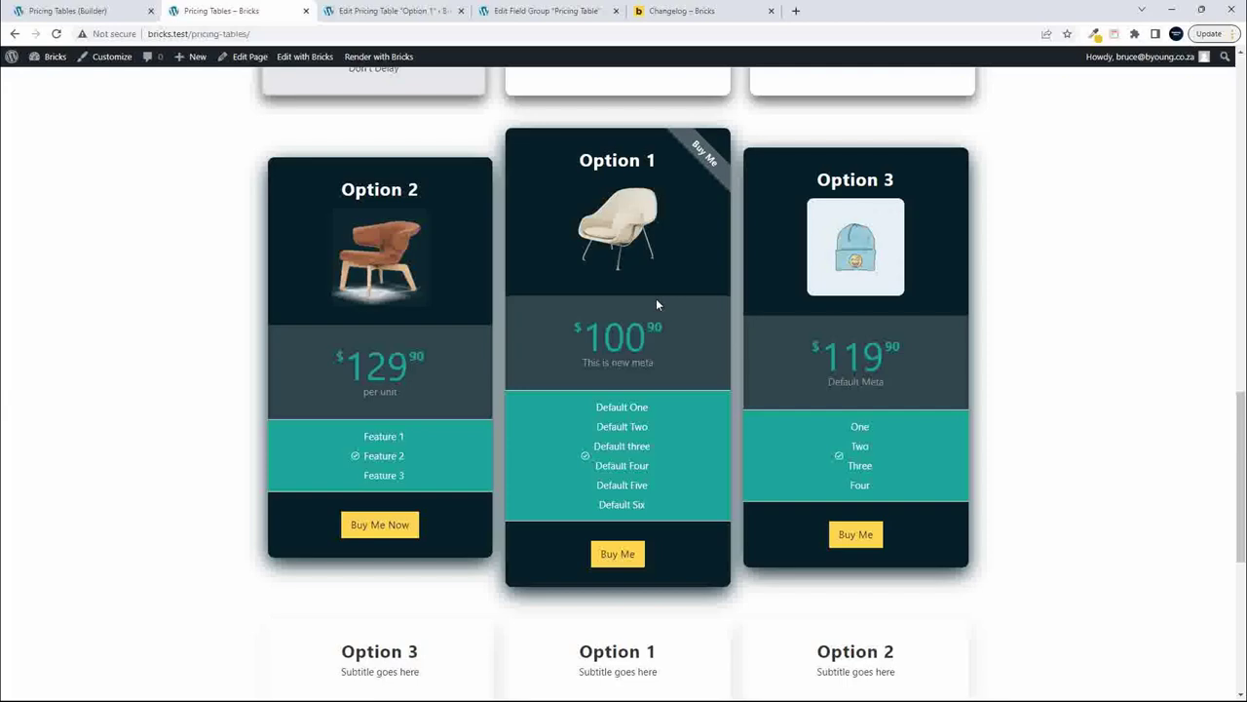
- Compare the heights and alignment of the Dynamic Pricing tables with the unstyled dynamic tables beneath them
{"action": "scroll", "coordinate": [655, 310], "scroll_direction": "down", "scroll_amount": 5}
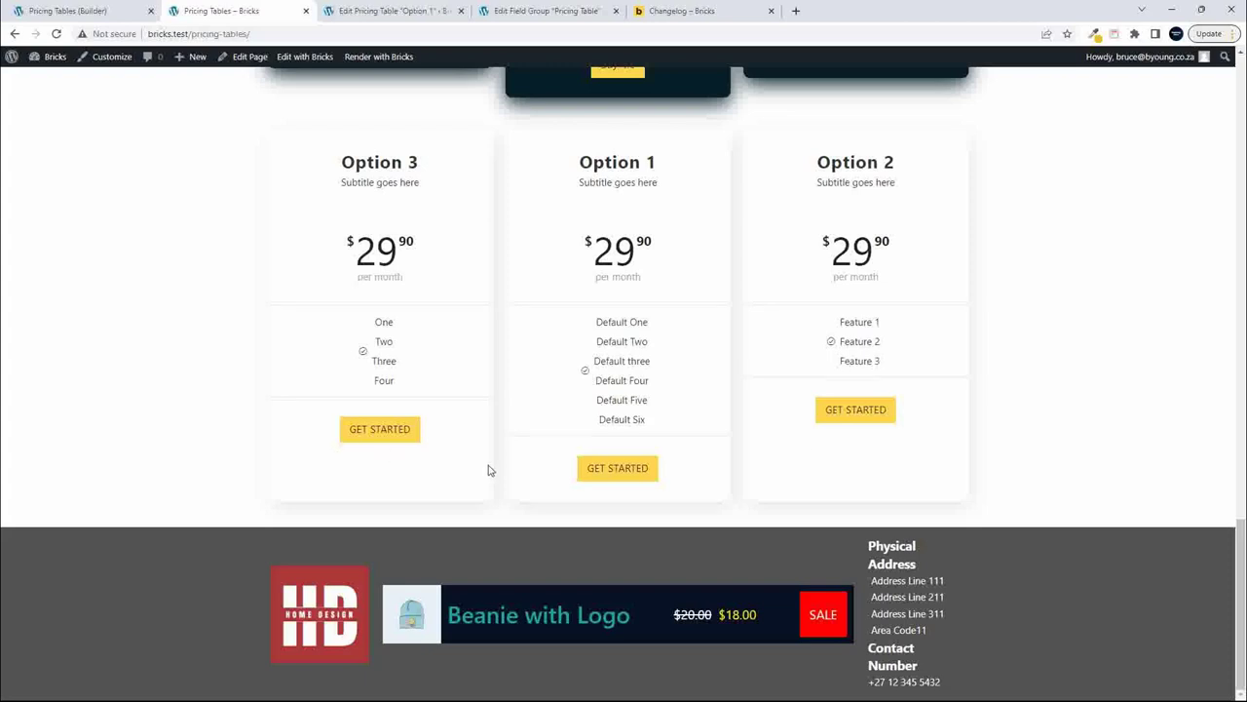
{"action": "scroll", "coordinate": [487, 468], "scroll_direction": "up", "scroll_amount": 1}
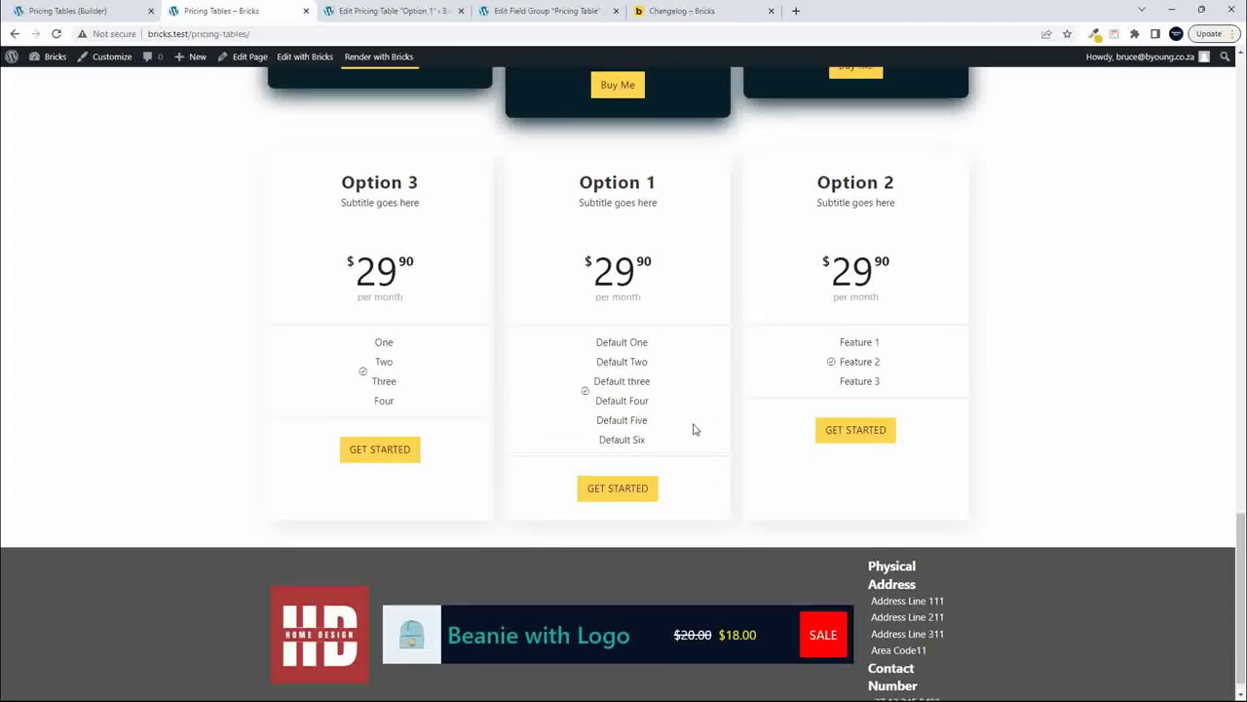
{"action": "scroll", "coordinate": [693, 429], "scroll_direction": "up", "scroll_amount": 1}
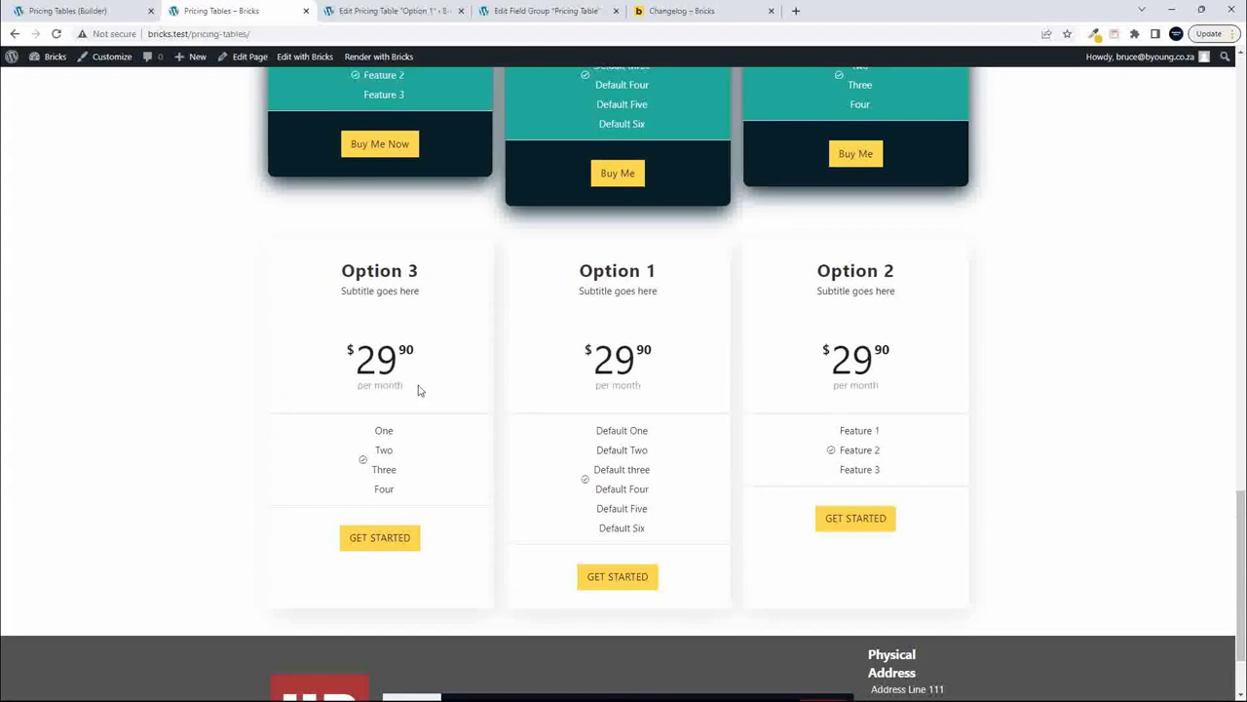
{"action": "scroll", "coordinate": [791, 441], "scroll_direction": "up", "scroll_amount": 4}
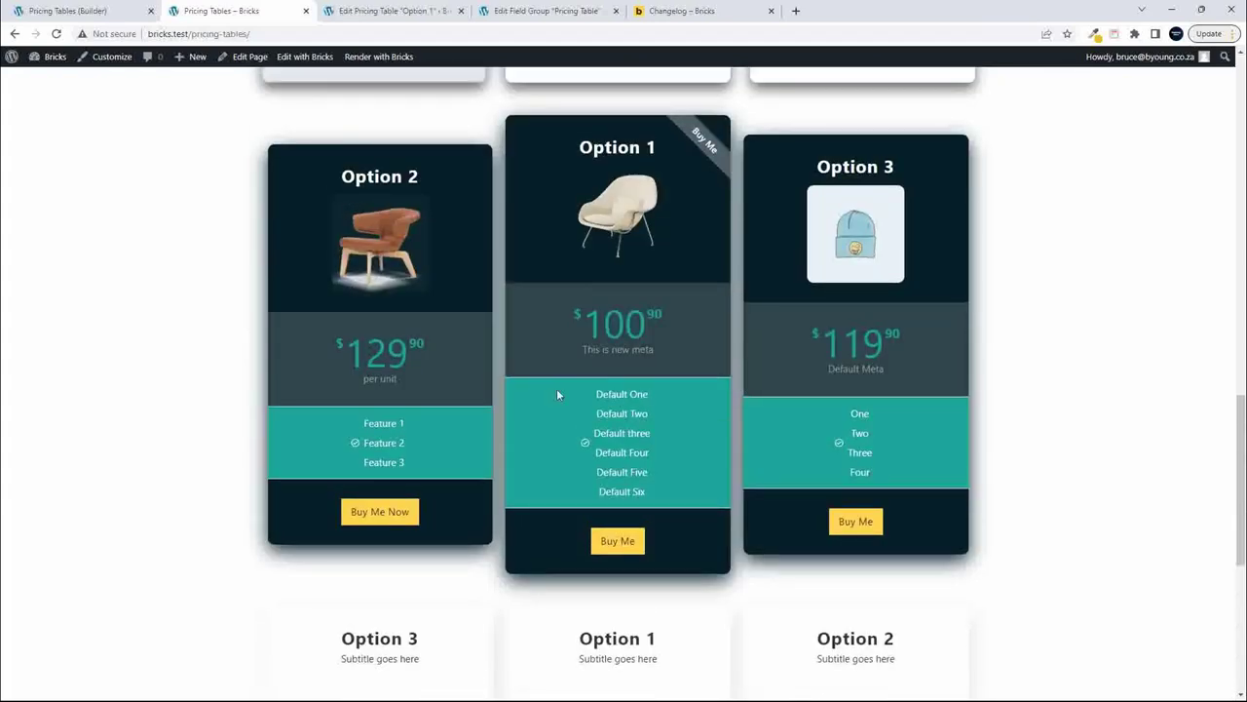
{"action": "scroll", "coordinate": [632, 403], "scroll_direction": "down", "scroll_amount": 5}
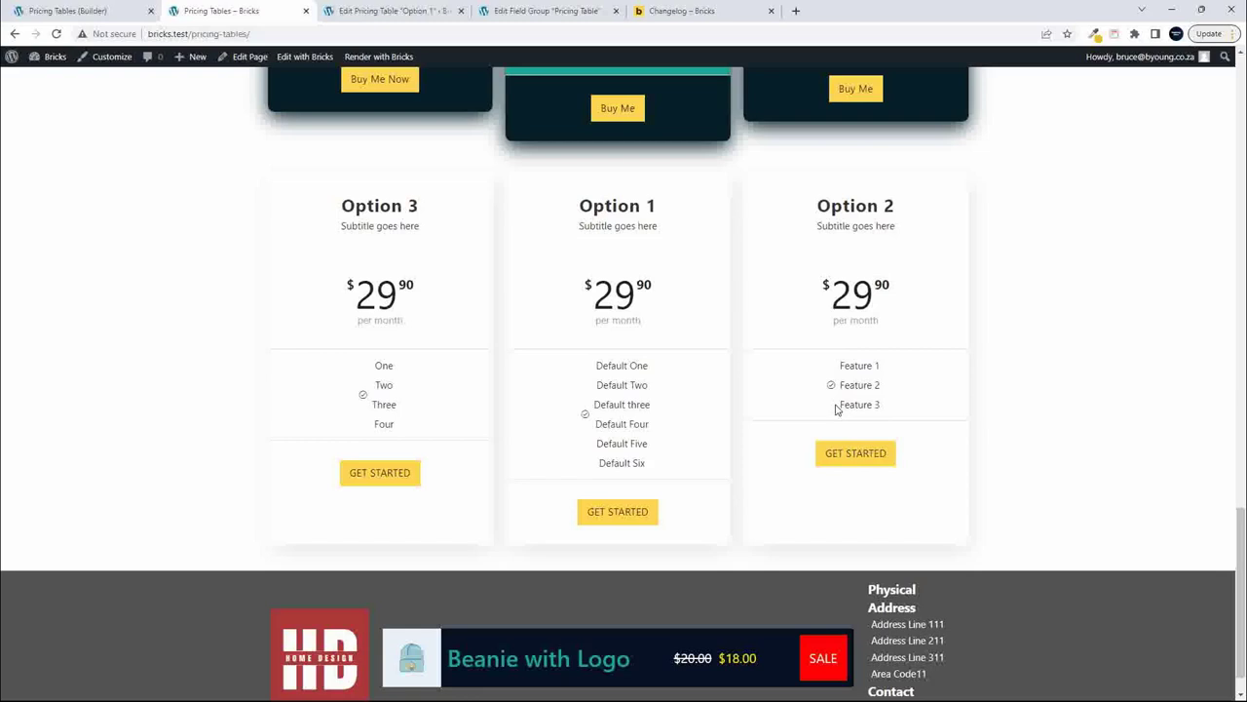
{"action": "scroll", "coordinate": [838, 414], "scroll_direction": "up", "scroll_amount": 4}
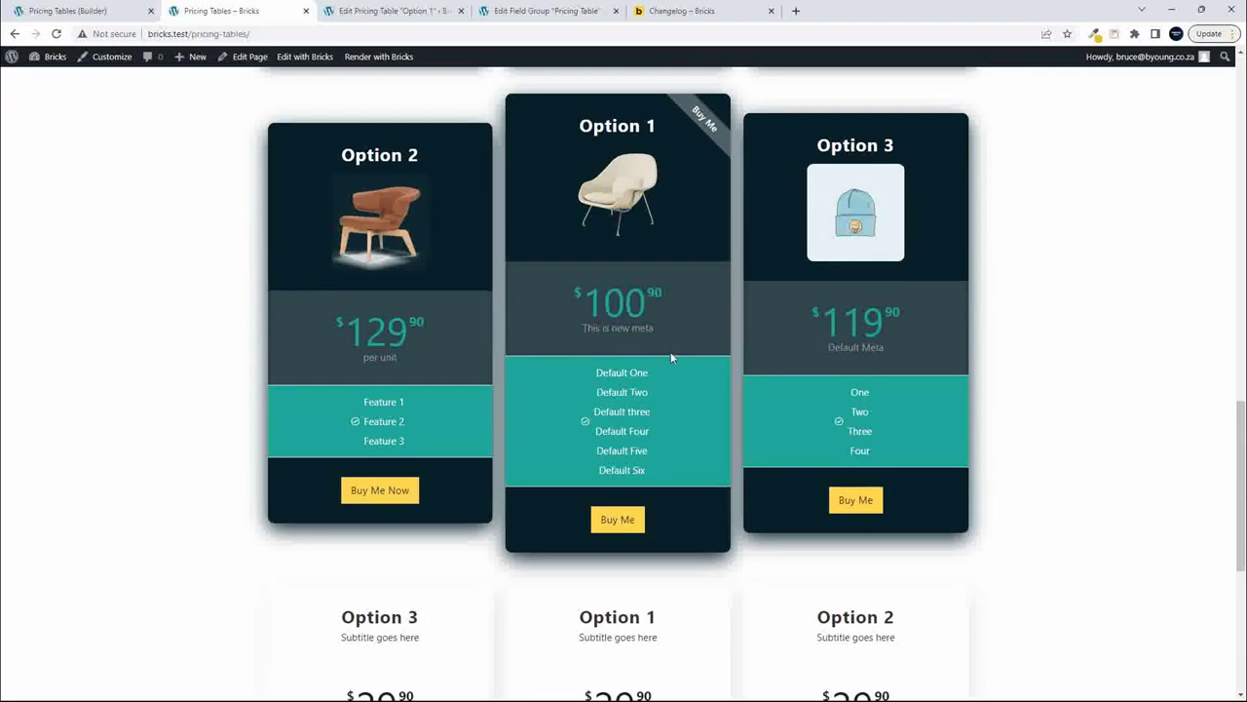
- Compare the feature lists and check icons of the static pricing tables with those of the Dynamic Pricing tables
{"action": "scroll", "coordinate": [667, 353], "scroll_direction": "up", "scroll_amount": 1}
{"action": "scroll", "coordinate": [683, 375], "scroll_direction": "up", "scroll_amount": 10}
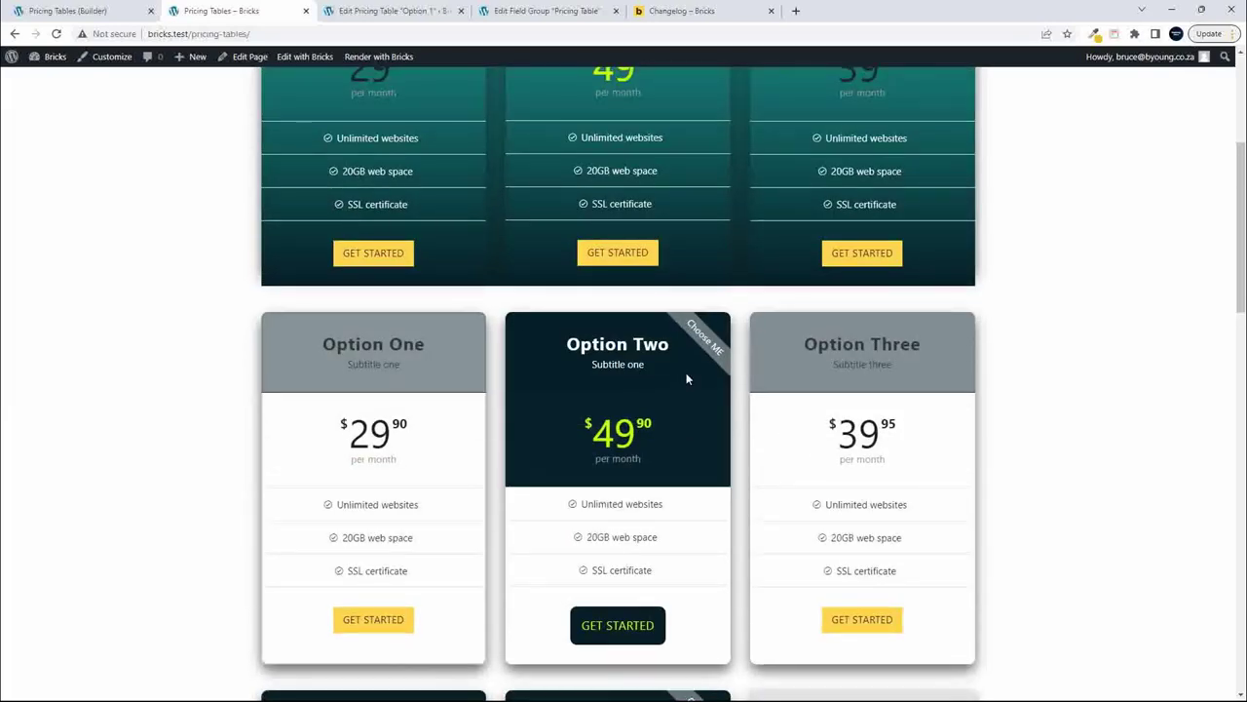
{"action": "scroll", "coordinate": [686, 374], "scroll_direction": "up", "scroll_amount": 5}
{"action": "scroll", "coordinate": [684, 372], "scroll_direction": "down", "scroll_amount": 9}
{"action": "scroll", "coordinate": [685, 375], "scroll_direction": "down", "scroll_amount": 2}
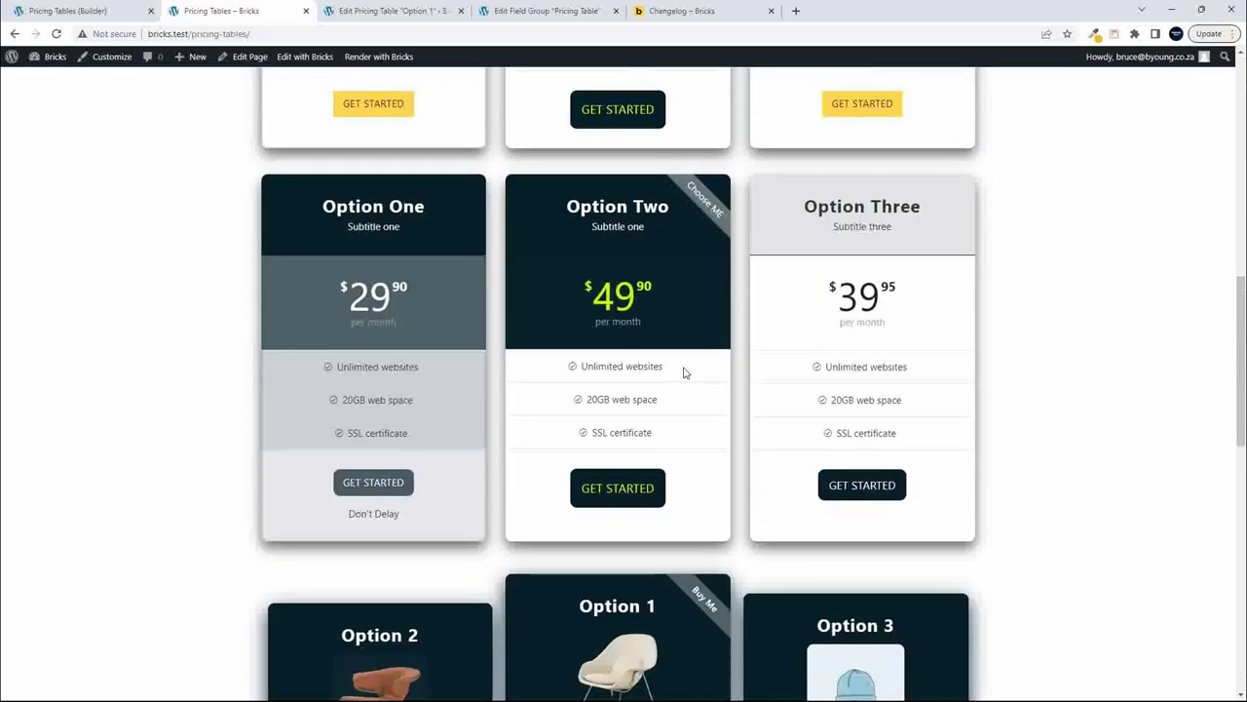
{"action": "scroll", "coordinate": [683, 374], "scroll_direction": "down", "scroll_amount": 5}
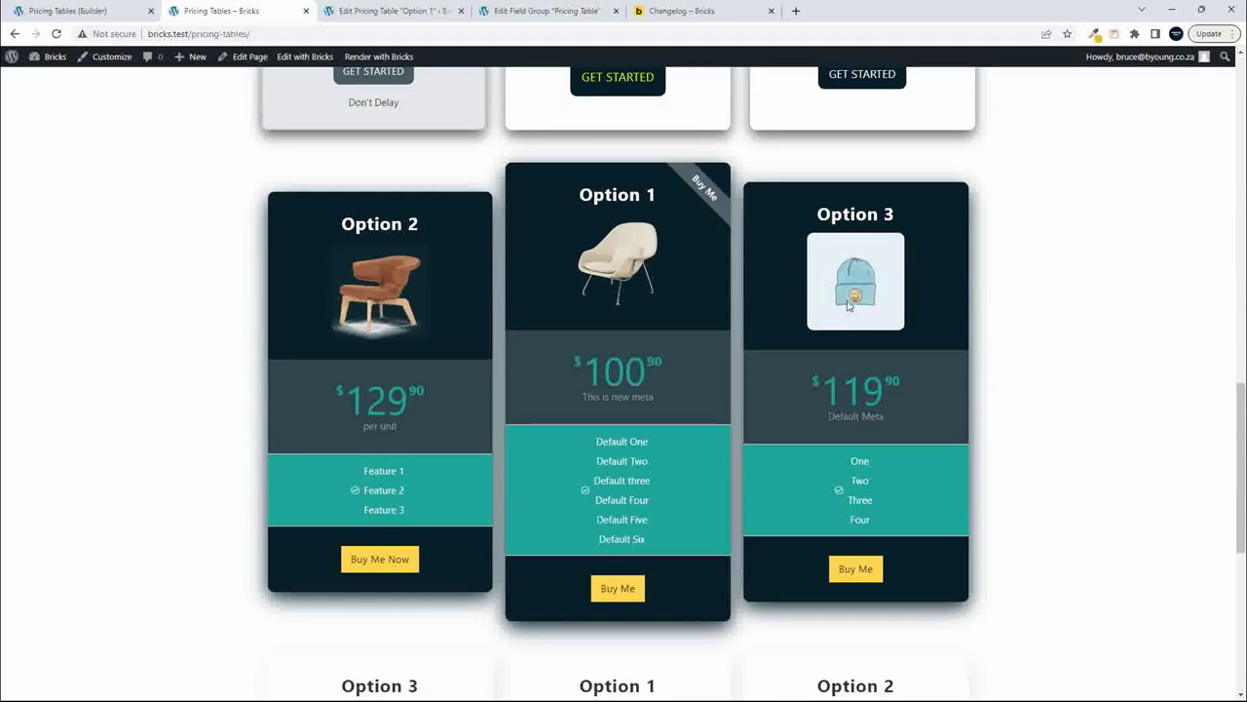
{"action": "scroll", "coordinate": [634, 471], "scroll_direction": "down", "scroll_amount": 1}
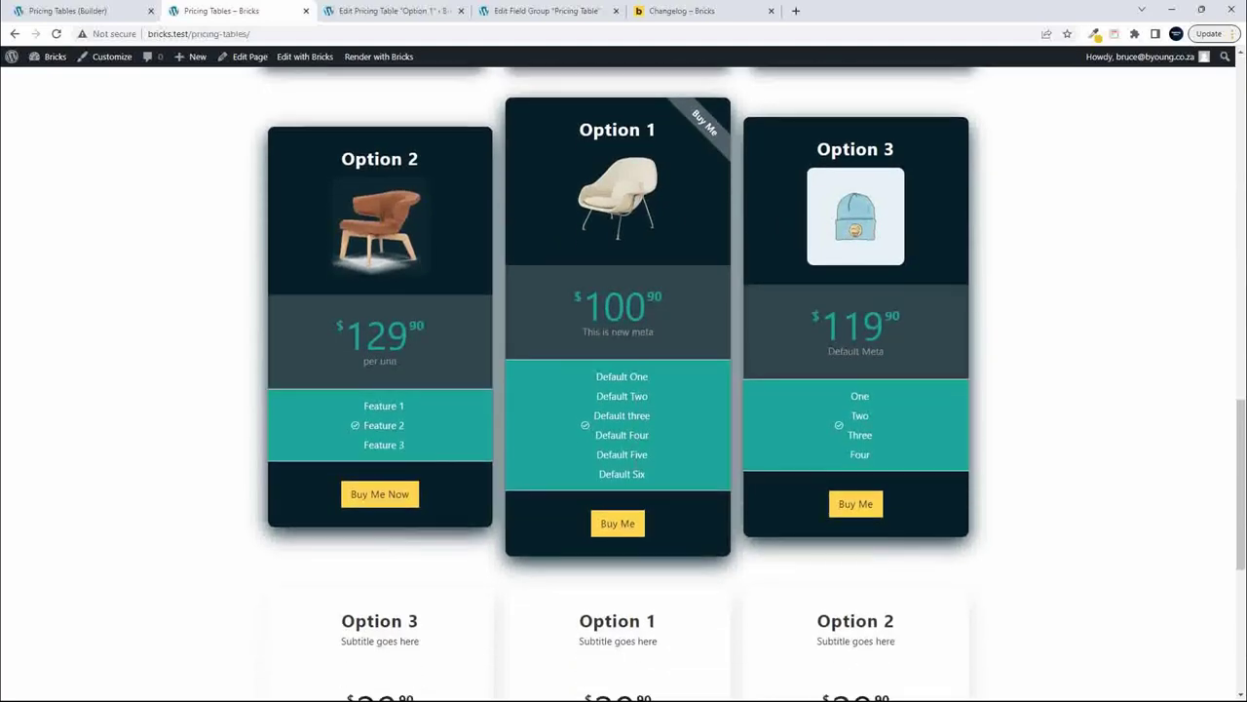
{"action": "scroll", "coordinate": [633, 470], "scroll_direction": "up", "scroll_amount": 3}
{"action": "scroll", "coordinate": [633, 463], "scroll_direction": "up", "scroll_amount": 1}
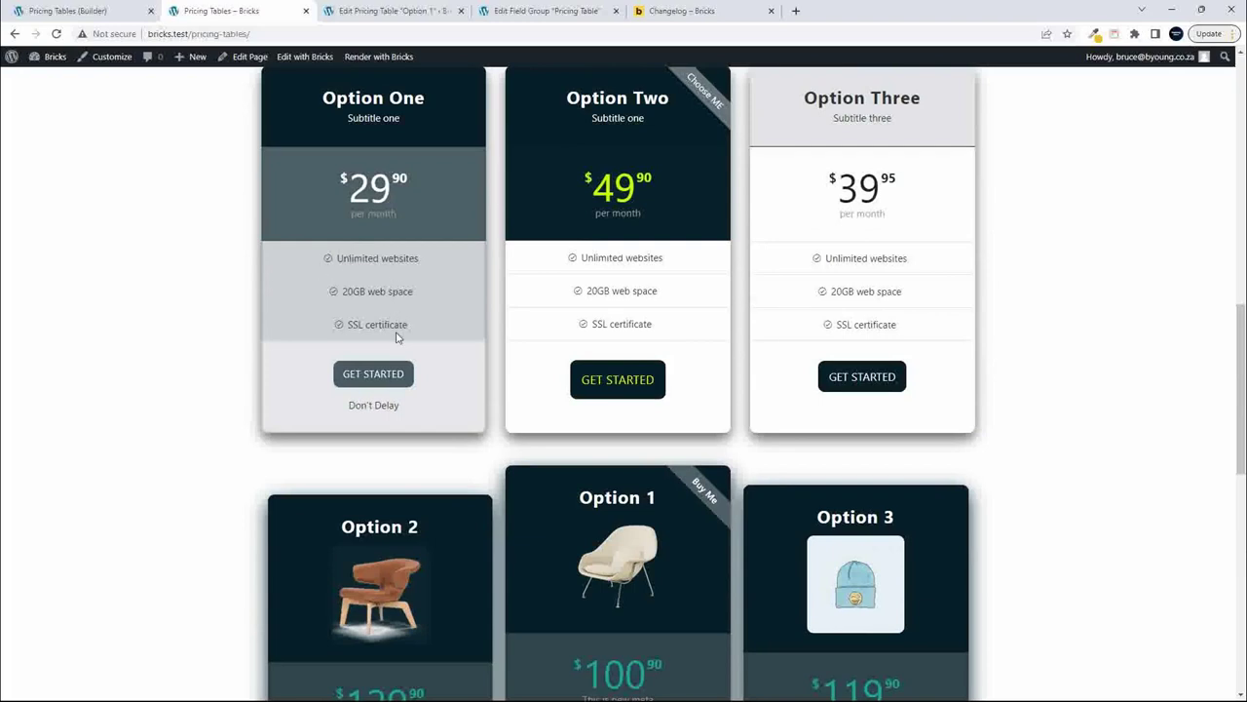
{"action": "scroll", "coordinate": [436, 319], "scroll_direction": "down", "scroll_amount": 2}
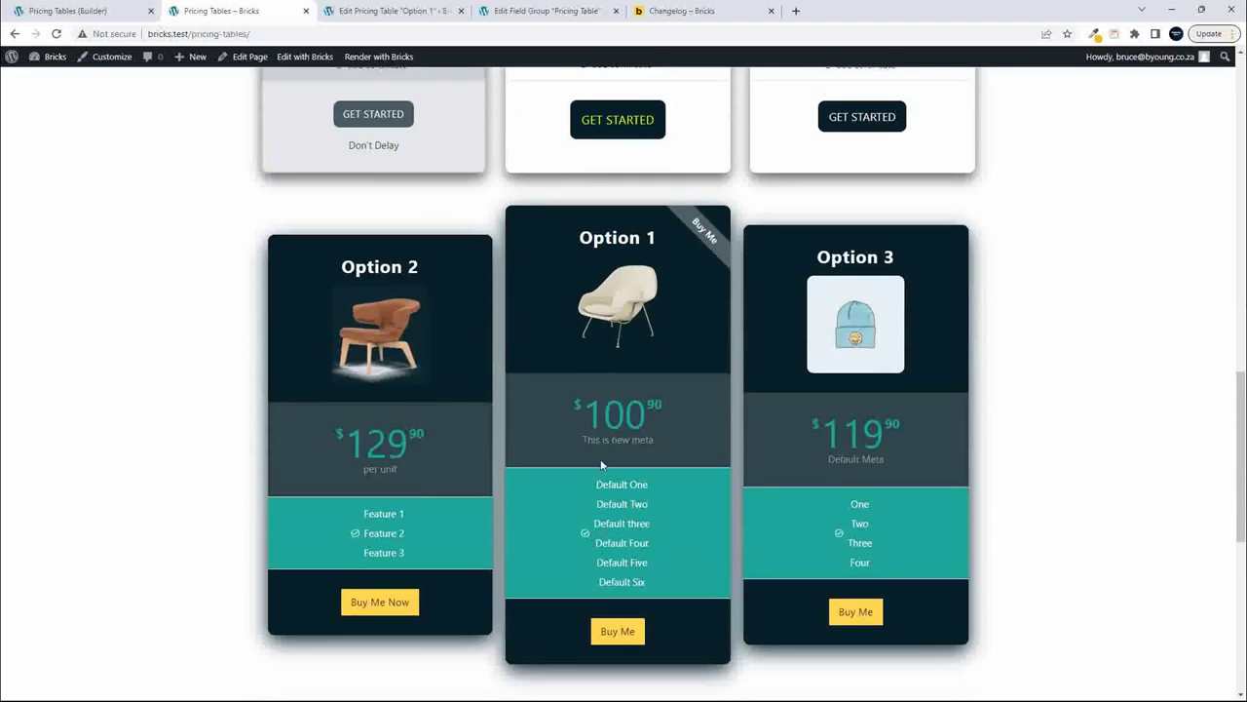
{"action": "scroll", "coordinate": [709, 632], "scroll_direction": "up", "scroll_amount": 1}
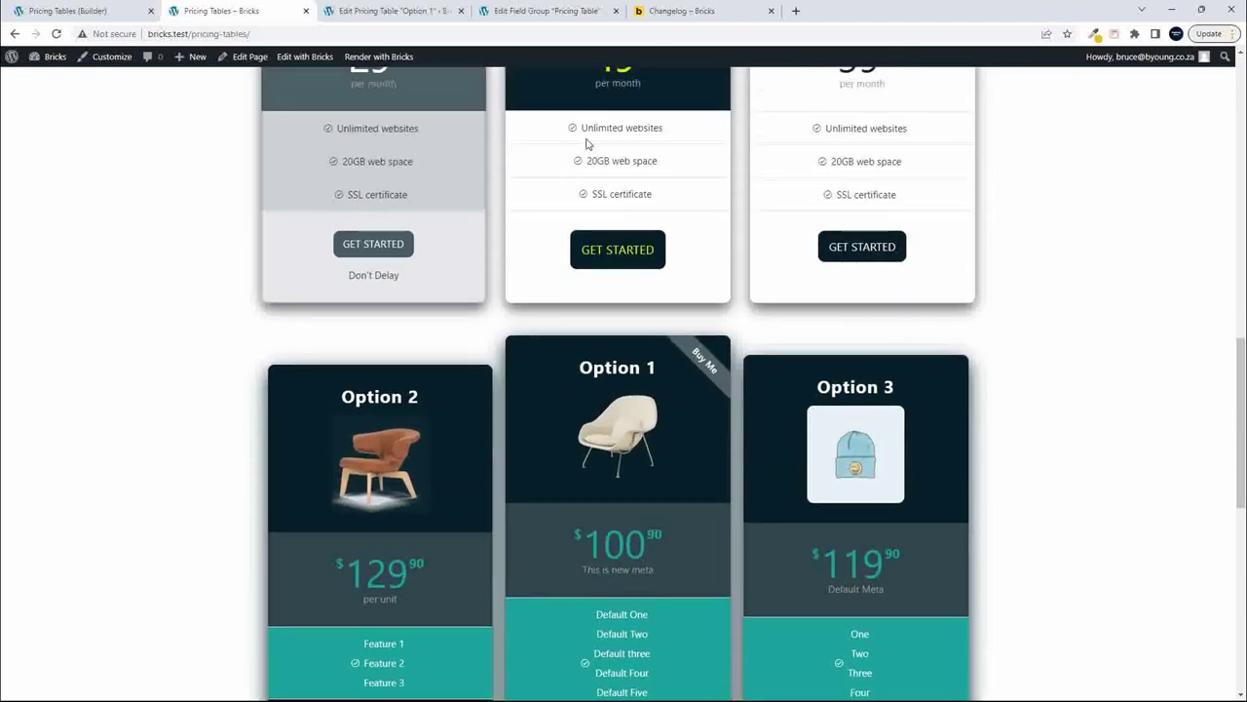
{"action": "scroll", "coordinate": [678, 519], "scroll_direction": "down", "scroll_amount": 1}
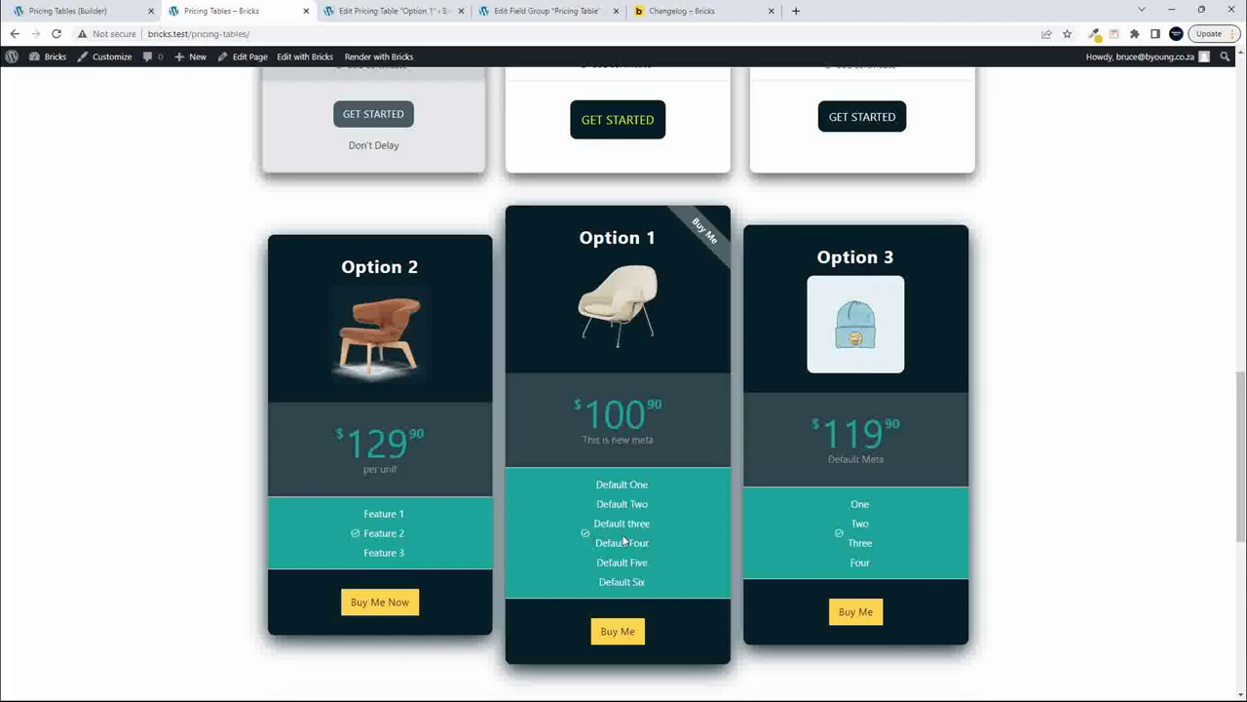
{"action": "scroll", "coordinate": [640, 569], "scroll_direction": "up", "scroll_amount": 3}
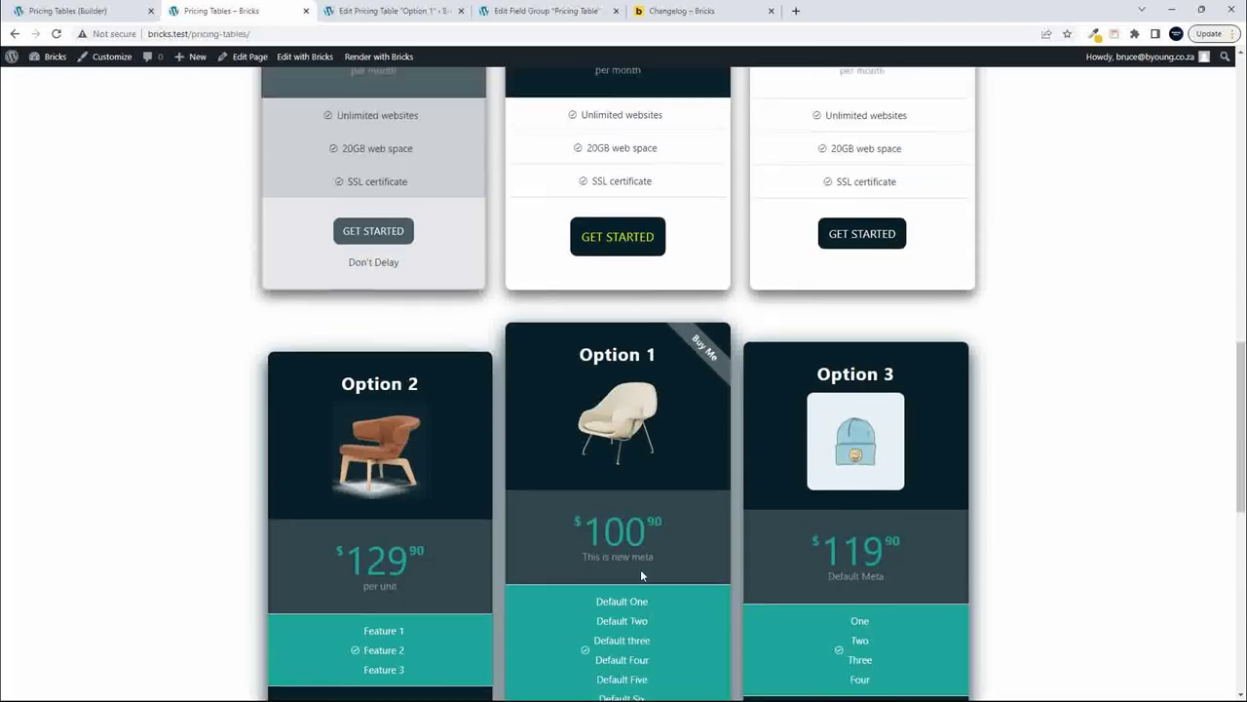
{"action": "scroll", "coordinate": [579, 285], "scroll_direction": "down", "scroll_amount": 1}
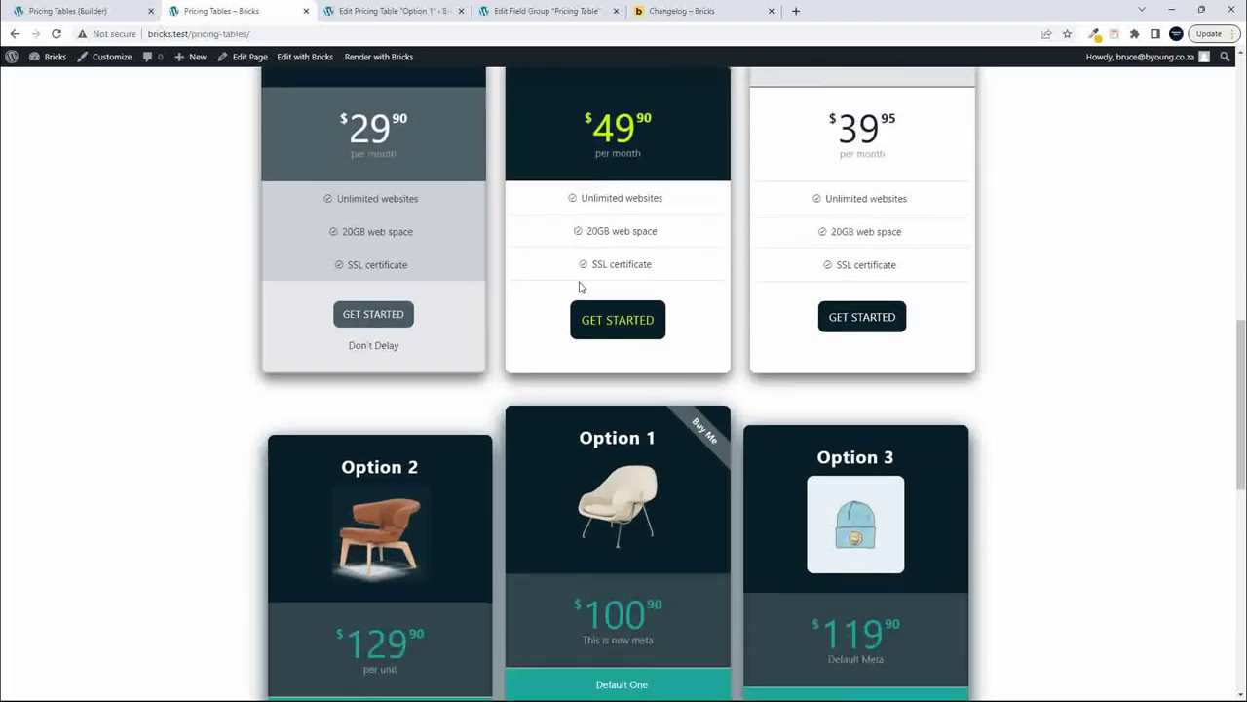
- Inspect the markup of the Unlimited websites feature in the static Option Three table with the developer tools
{"action": "right_click", "coordinate": [689, 228]}
{"action": "left_click", "coordinate": [726, 458]}
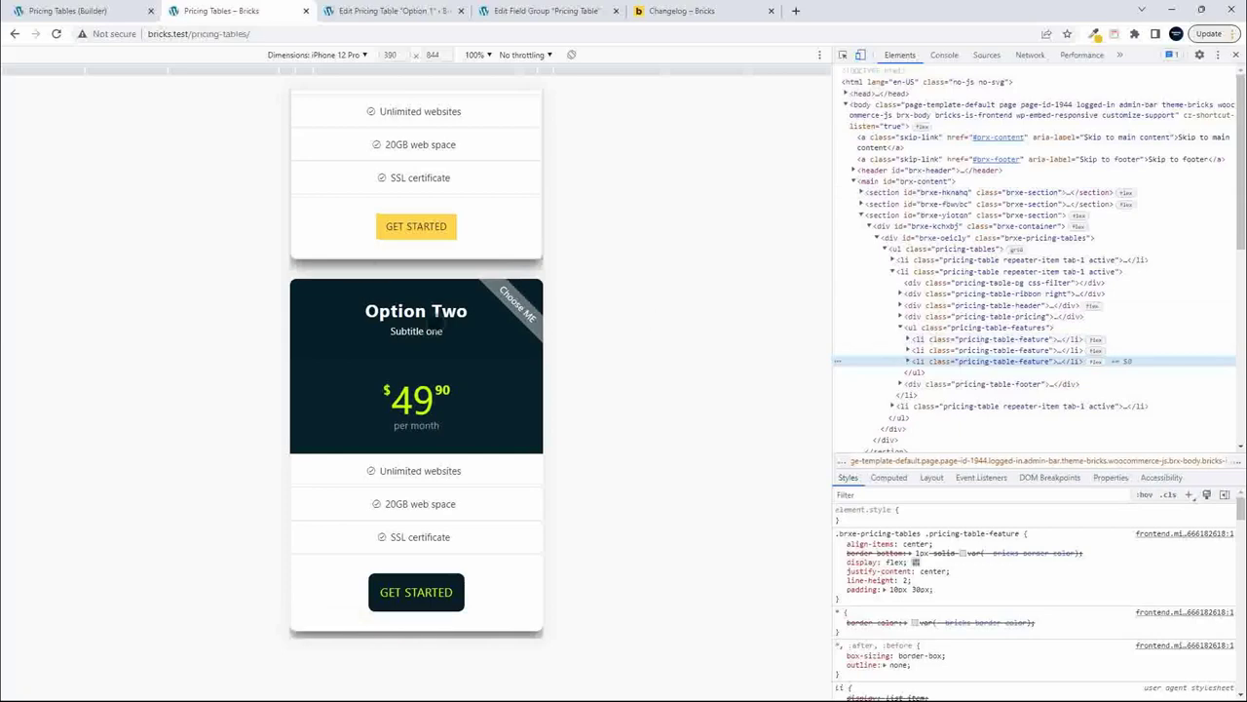
{"action": "scroll", "coordinate": [473, 397], "scroll_direction": "down", "scroll_amount": 8}
{"action": "scroll", "coordinate": [473, 398], "scroll_direction": "down", "scroll_amount": 10}
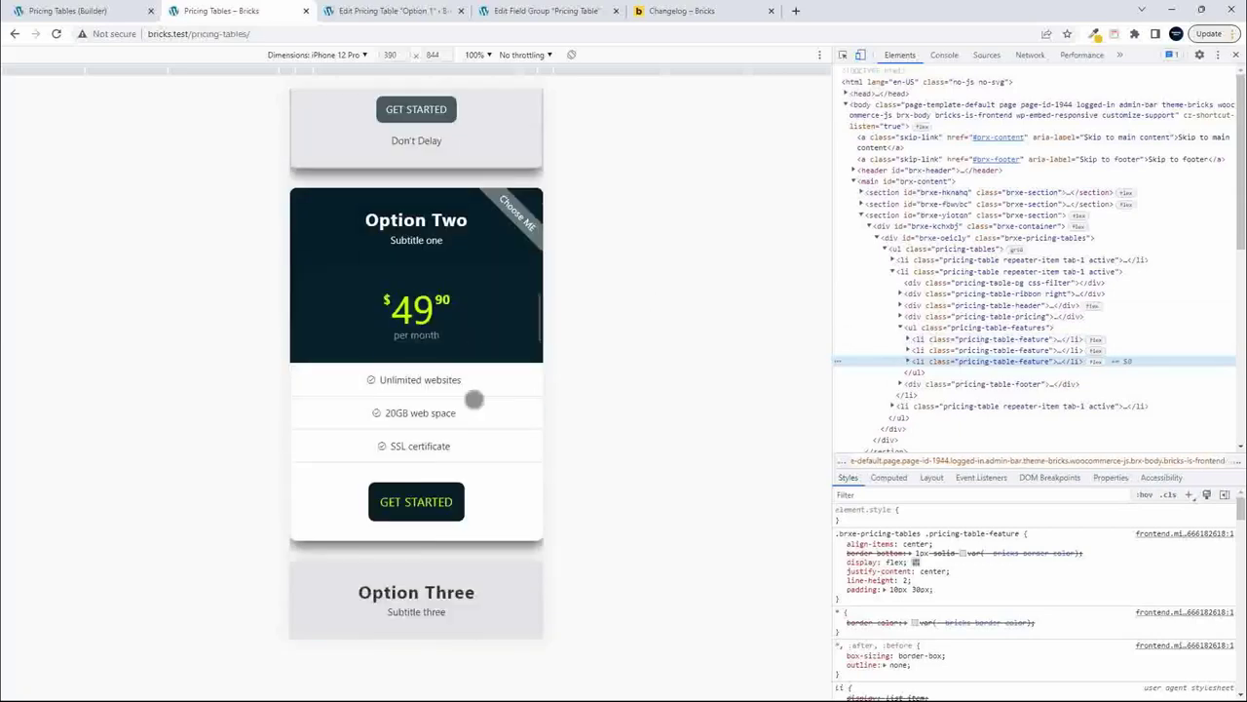
{"action": "scroll", "coordinate": [473, 398], "scroll_direction": "up", "scroll_amount": 3}
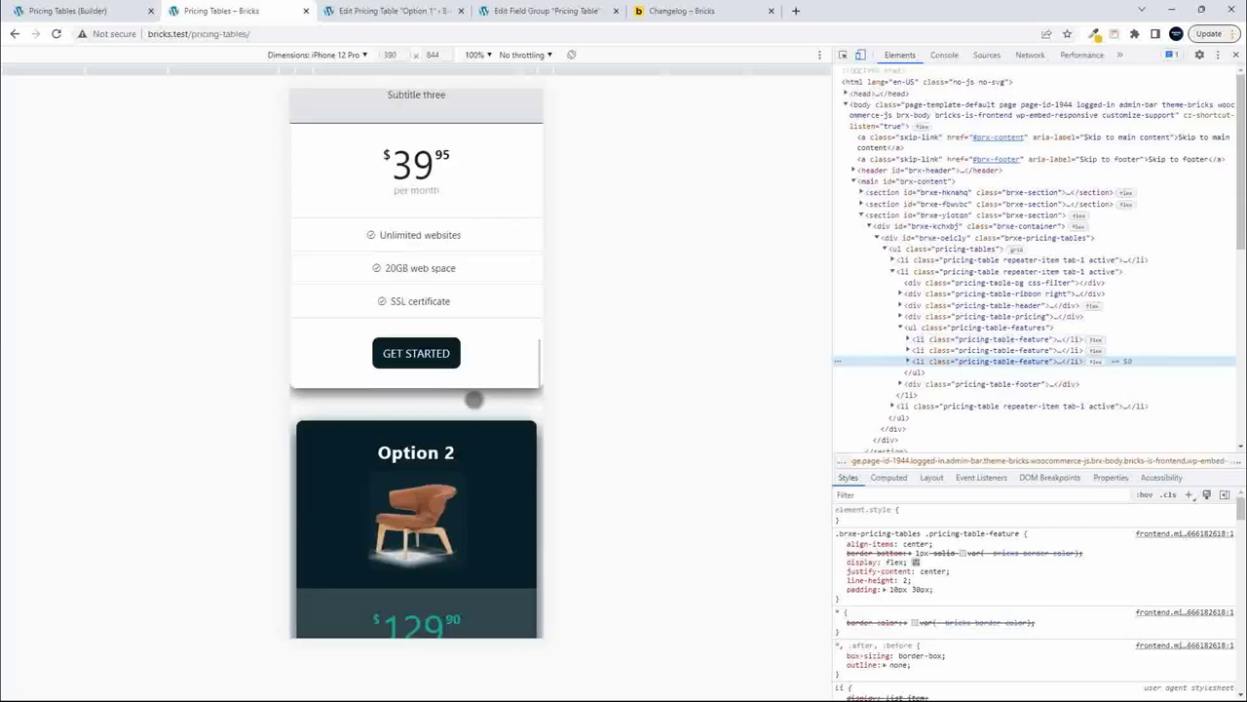
{"action": "right_click", "coordinate": [427, 244]}
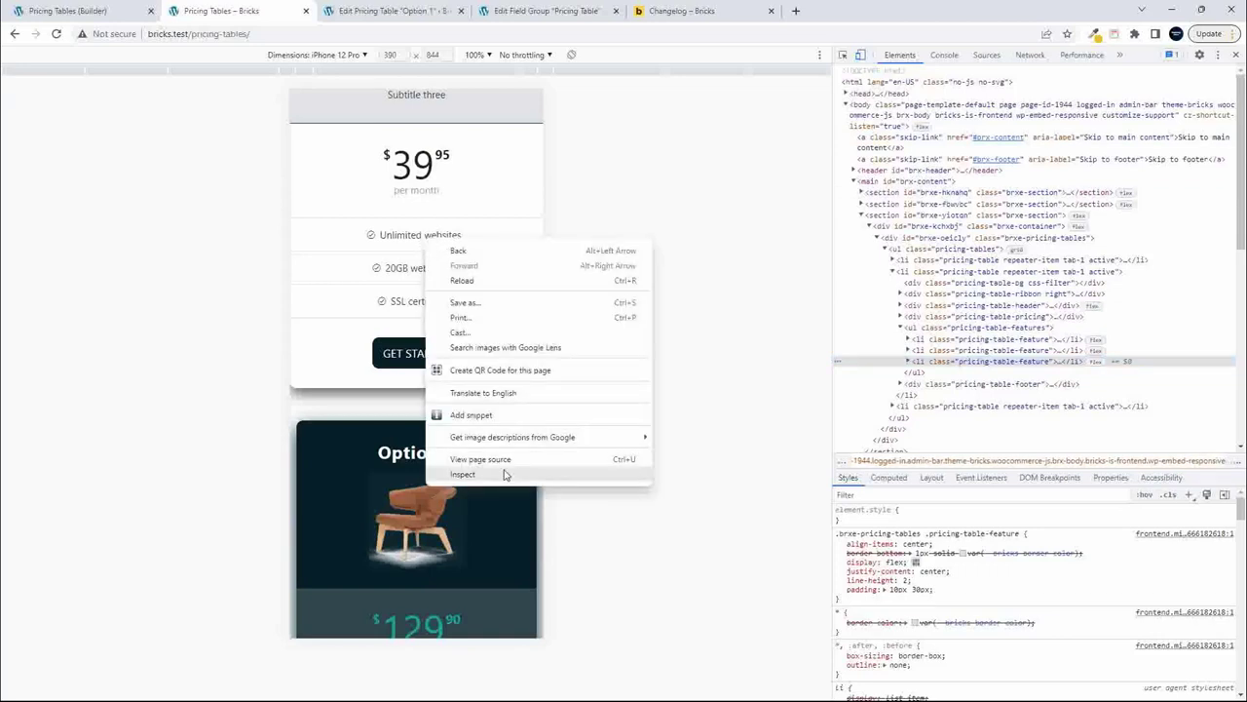
{"action": "left_click", "coordinate": [504, 474]}
{"action": "left_click", "coordinate": [926, 236]}
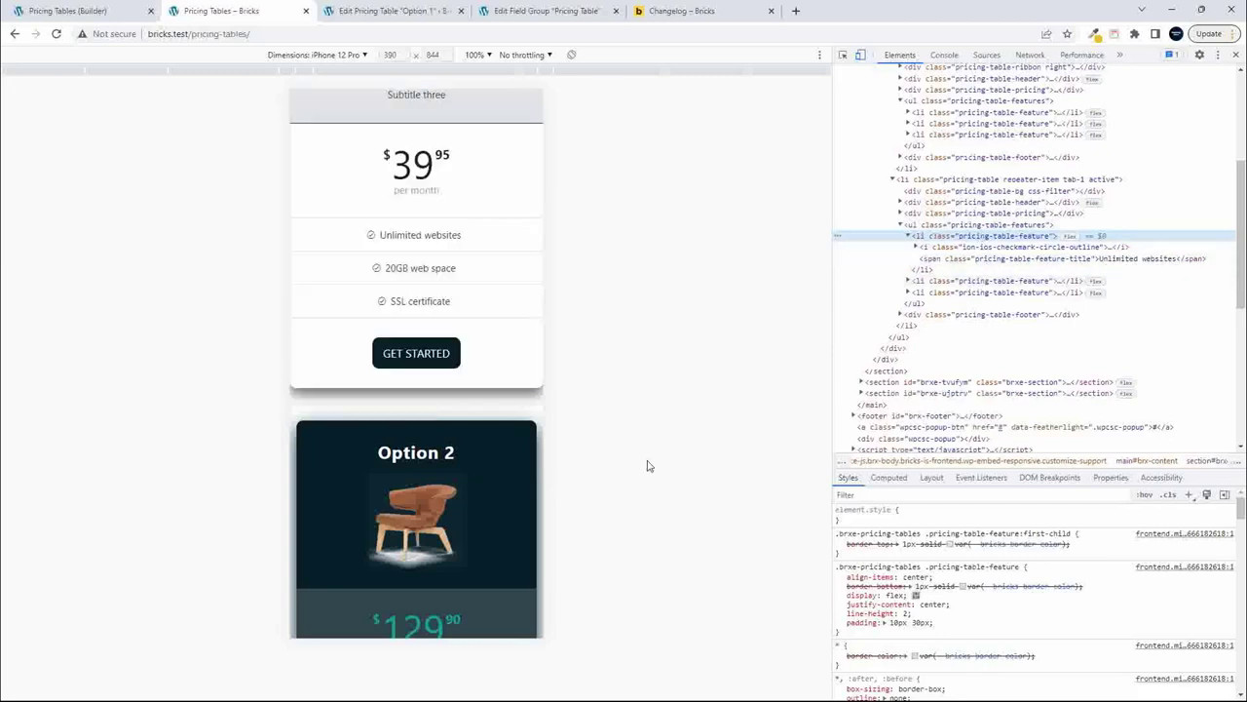
- Inspect the list markup of Feature 1, Feature 2 and Feature 3 in the dynamic Option 2 table and compare it with the static table's
{"action": "scroll", "coordinate": [443, 466], "scroll_direction": "down", "scroll_amount": 1}
{"action": "scroll", "coordinate": [484, 321], "scroll_direction": "down", "scroll_amount": 3}
{"action": "right_click", "coordinate": [434, 314]}
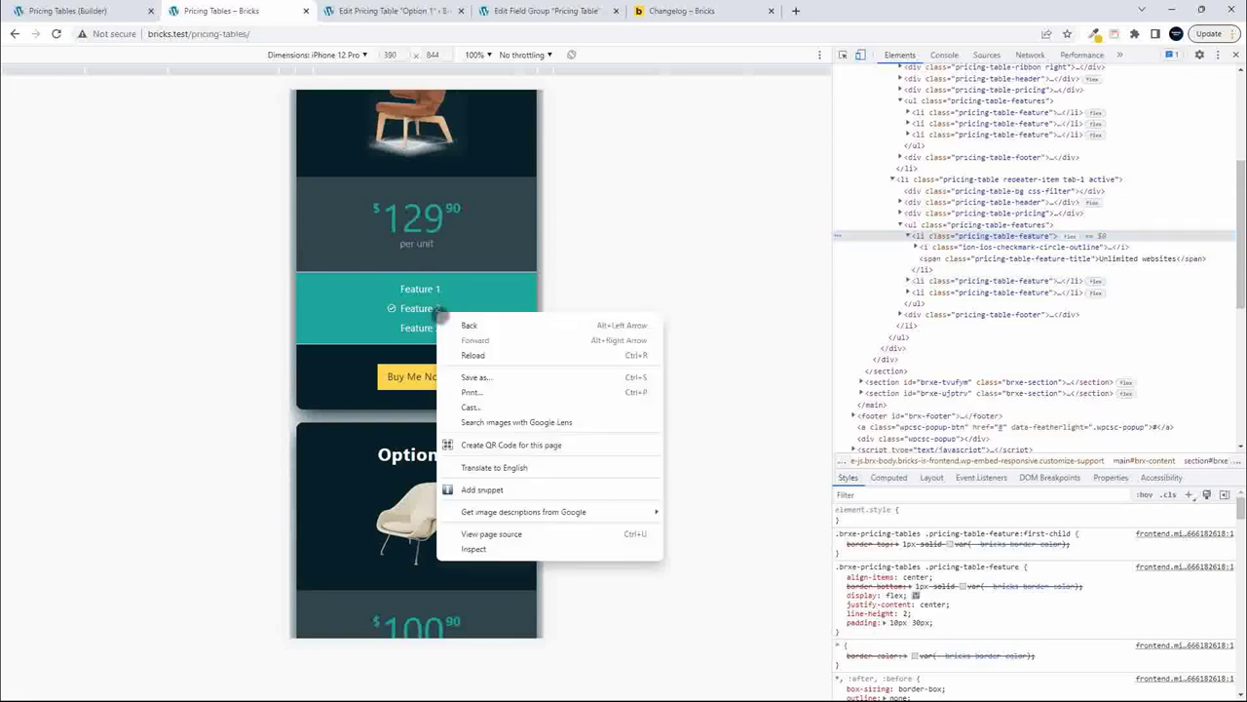
{"action": "left_click", "coordinate": [542, 550]}
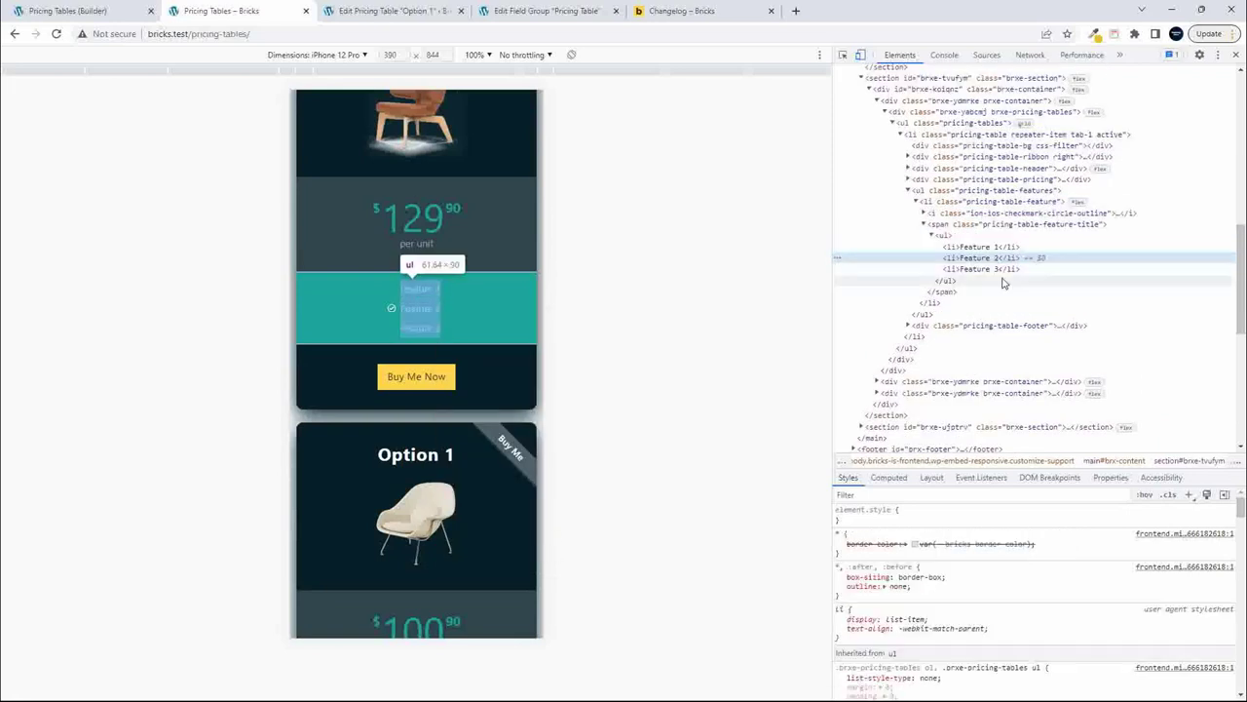
{"action": "left_click", "coordinate": [942, 230]}
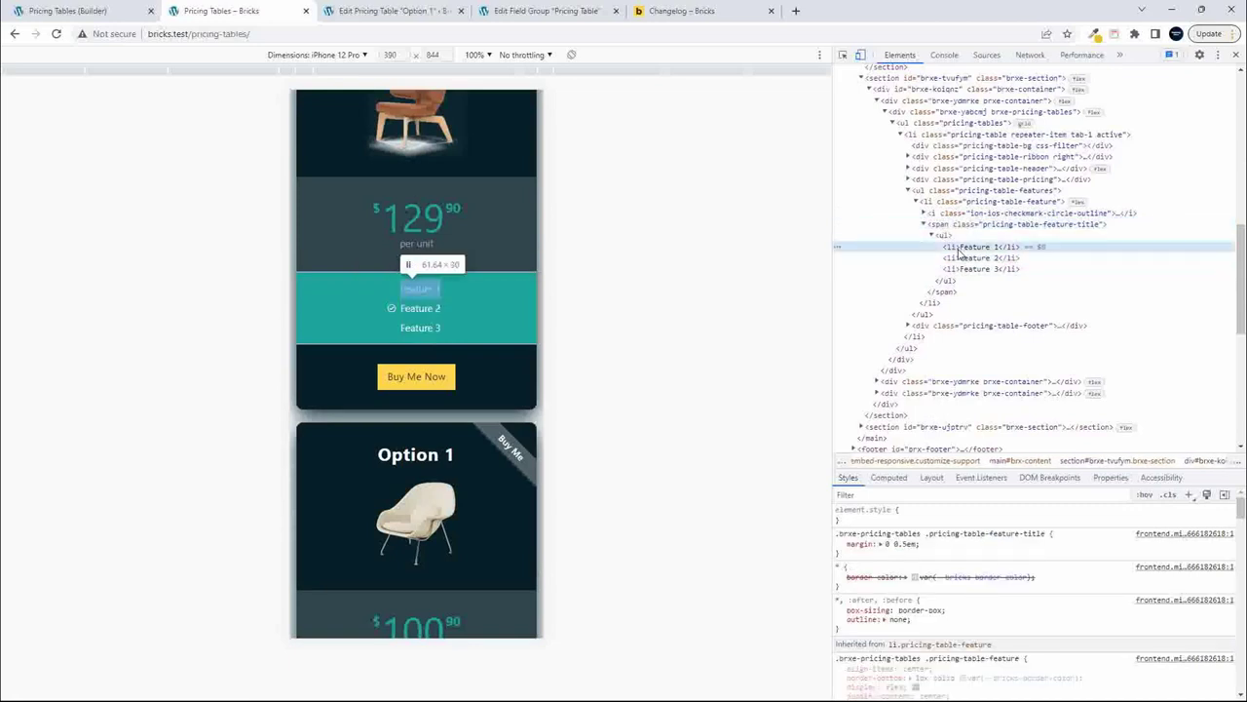
{"action": "left_click", "coordinate": [967, 248]}
{"action": "left_click", "coordinate": [969, 271]}
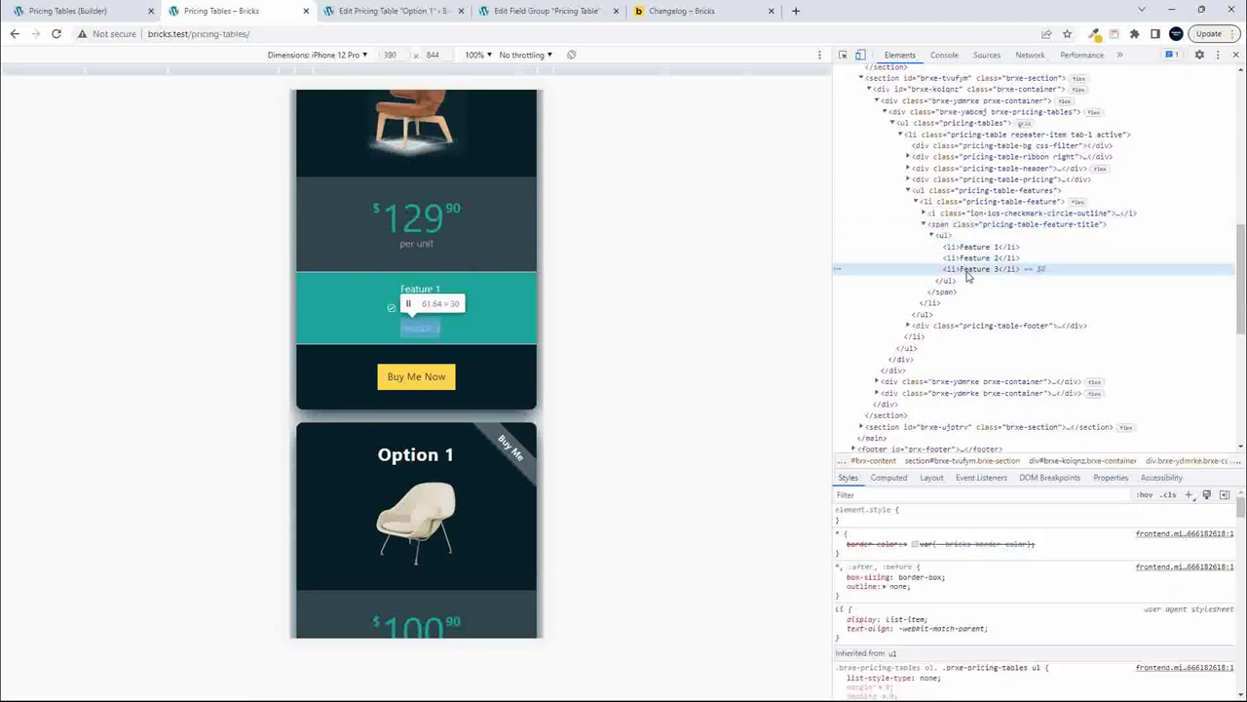
{"action": "scroll", "coordinate": [967, 277], "scroll_direction": "up", "scroll_amount": 3}
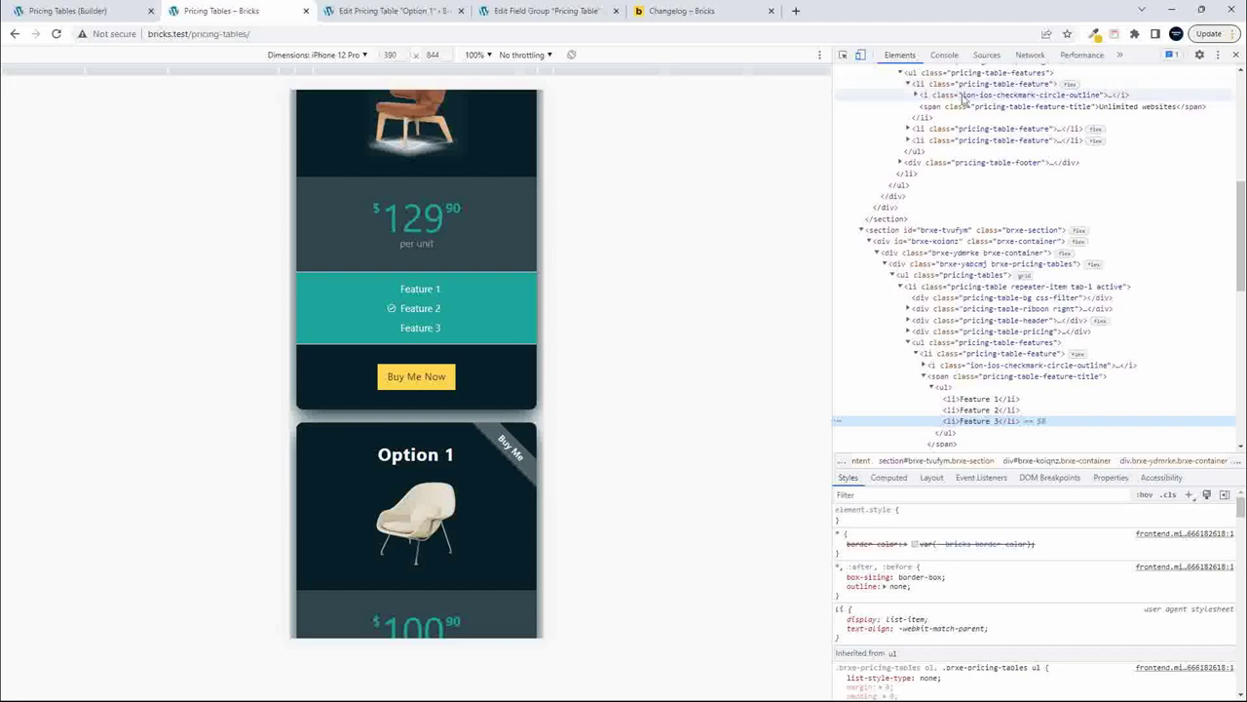
{"action": "scroll", "coordinate": [974, 312], "scroll_direction": "down", "scroll_amount": 1}
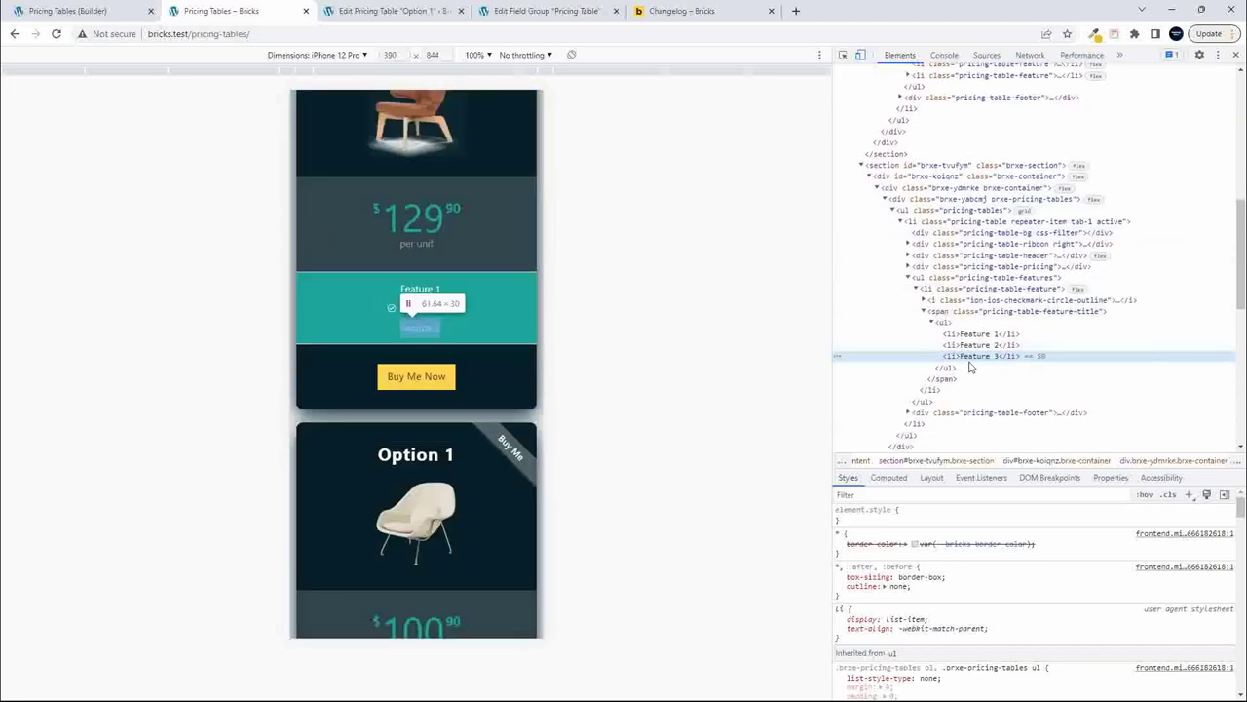
- Close the developer tools and view the Dynamic Pricing tables at full desktop width on the live page
{"action": "scroll", "coordinate": [1023, 253], "scroll_direction": "up", "scroll_amount": 1}
{"action": "scroll", "coordinate": [1013, 195], "scroll_direction": "up", "scroll_amount": 1}
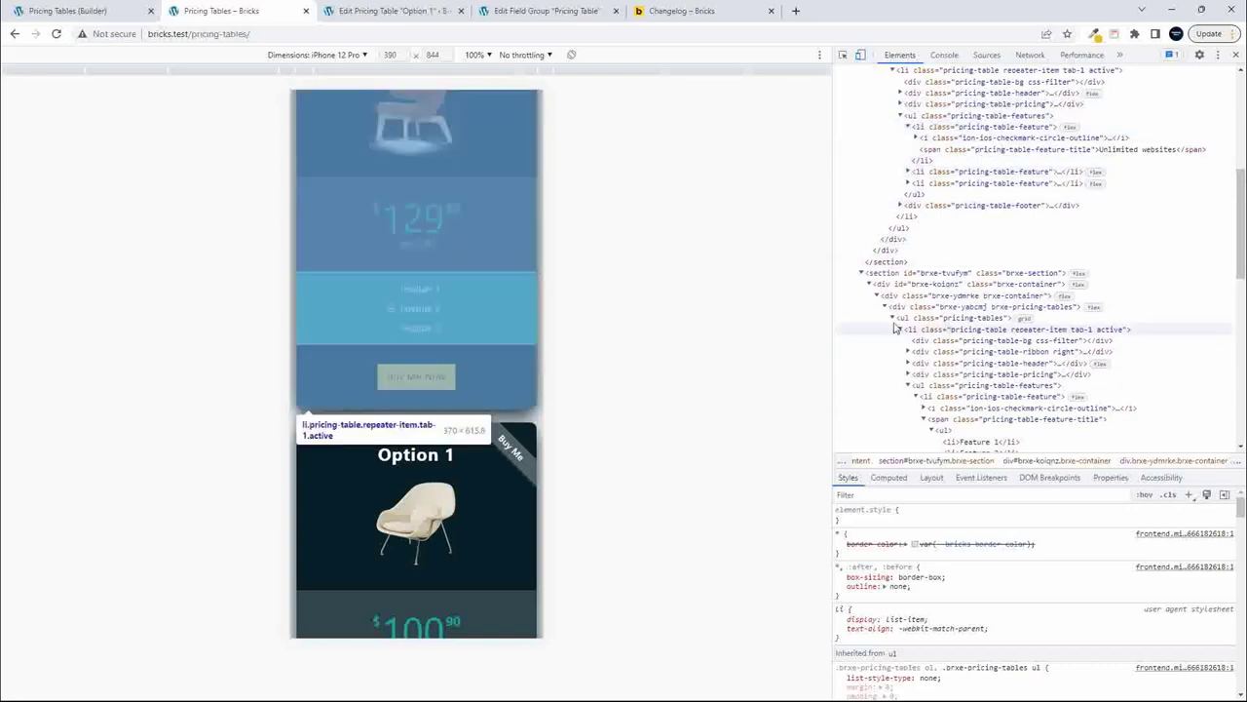
{"action": "scroll", "coordinate": [410, 370], "scroll_direction": "up", "scroll_amount": 3}
{"action": "scroll", "coordinate": [409, 371], "scroll_direction": "up", "scroll_amount": 1}
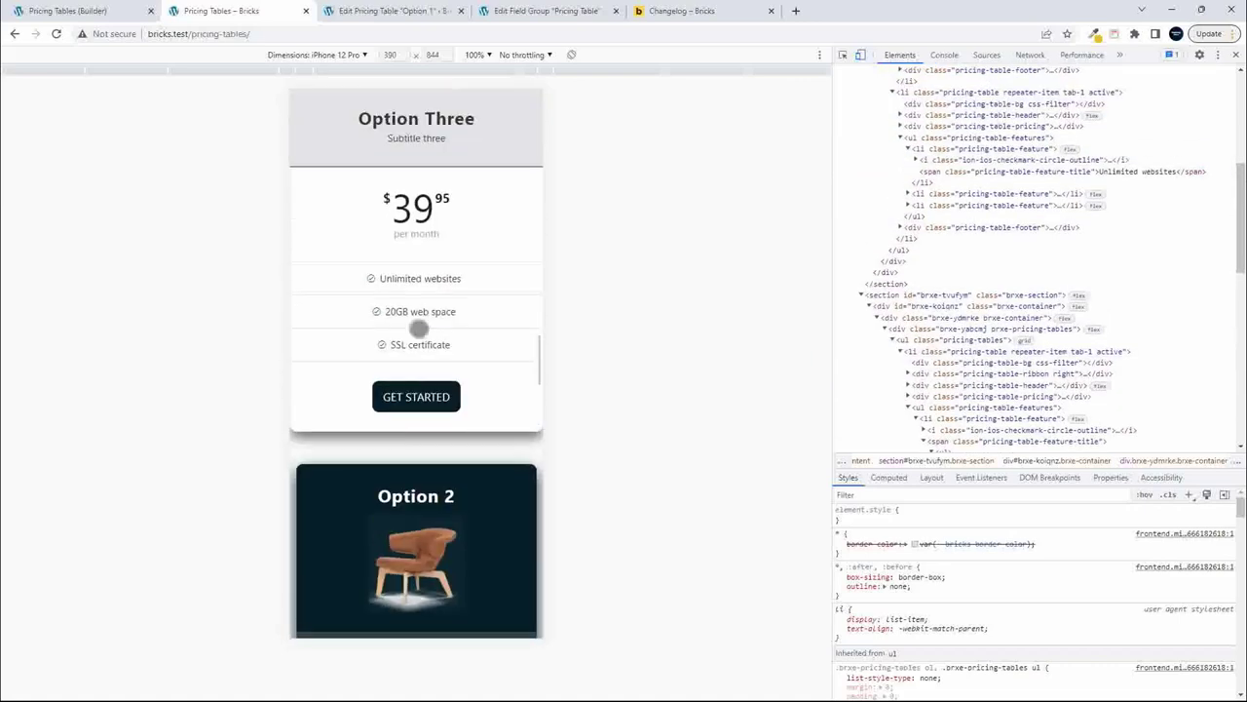
{"action": "left_click", "coordinate": [1238, 56]}
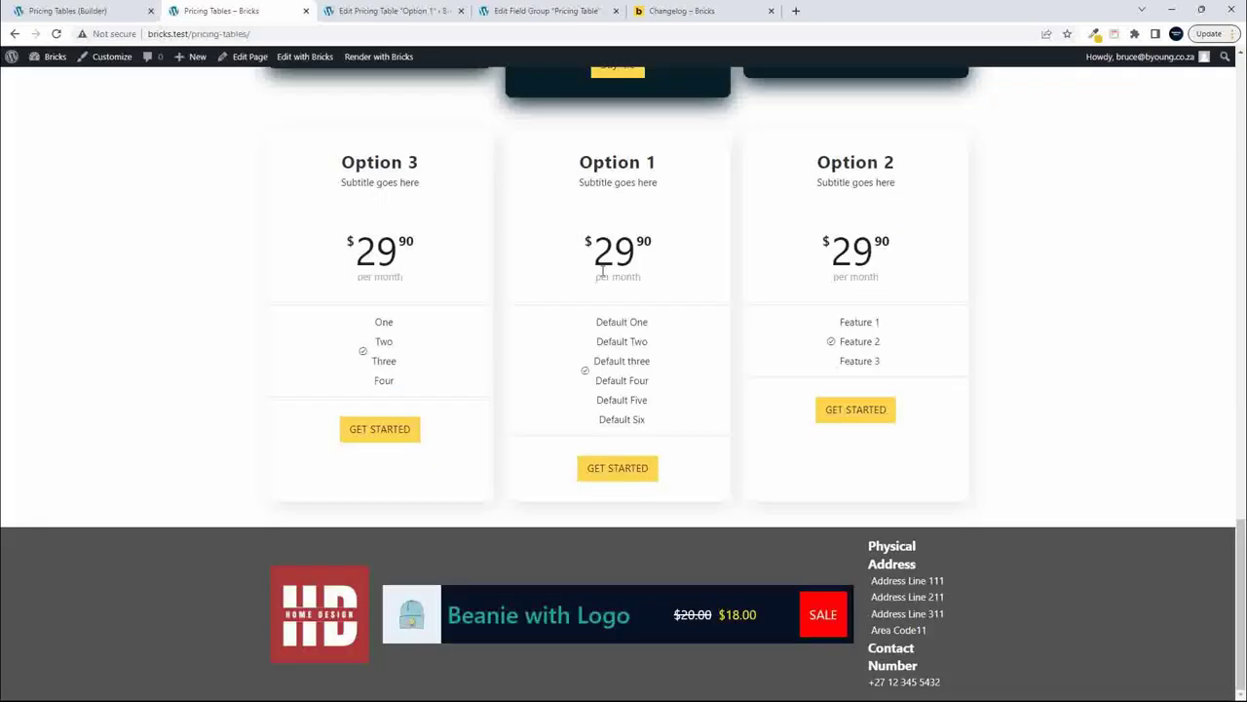
{"action": "scroll", "coordinate": [657, 386], "scroll_direction": "up", "scroll_amount": 4}
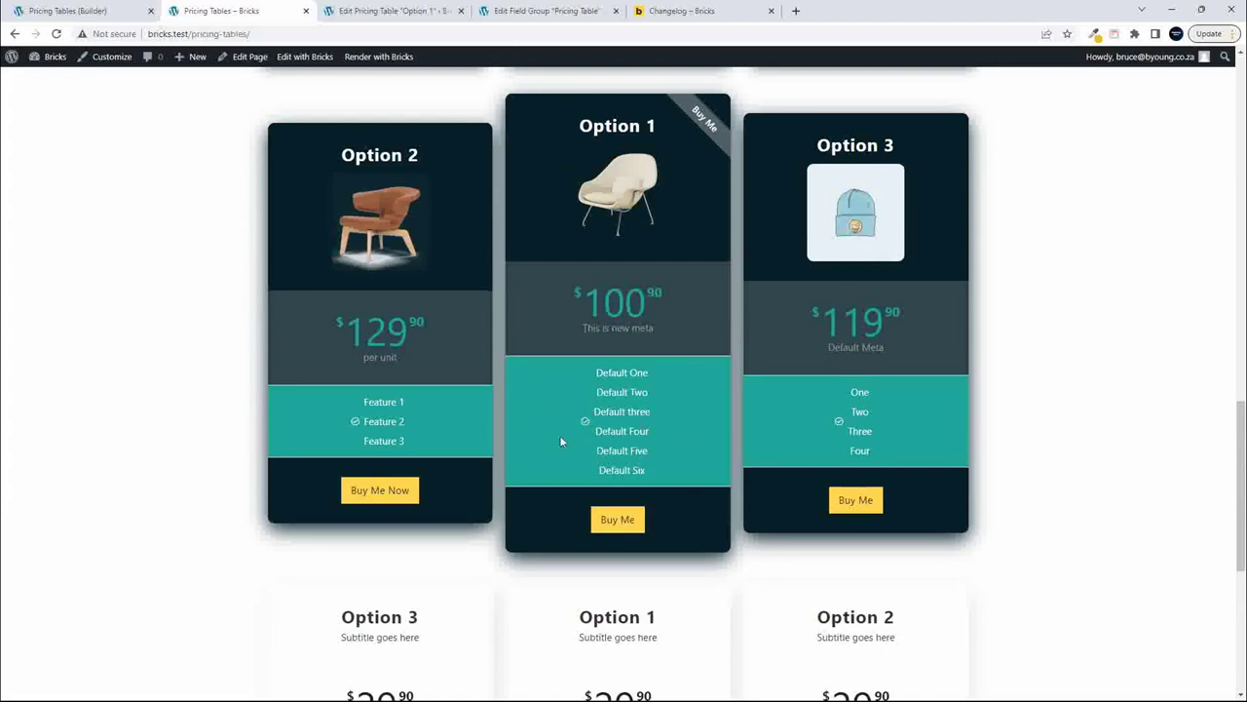
- In the Bricks builder, open the {post_title} item of the Dynamic Pricing section's Pricing Tables element and review its Features settings
{"action": "left_click", "coordinate": [74, 11]}
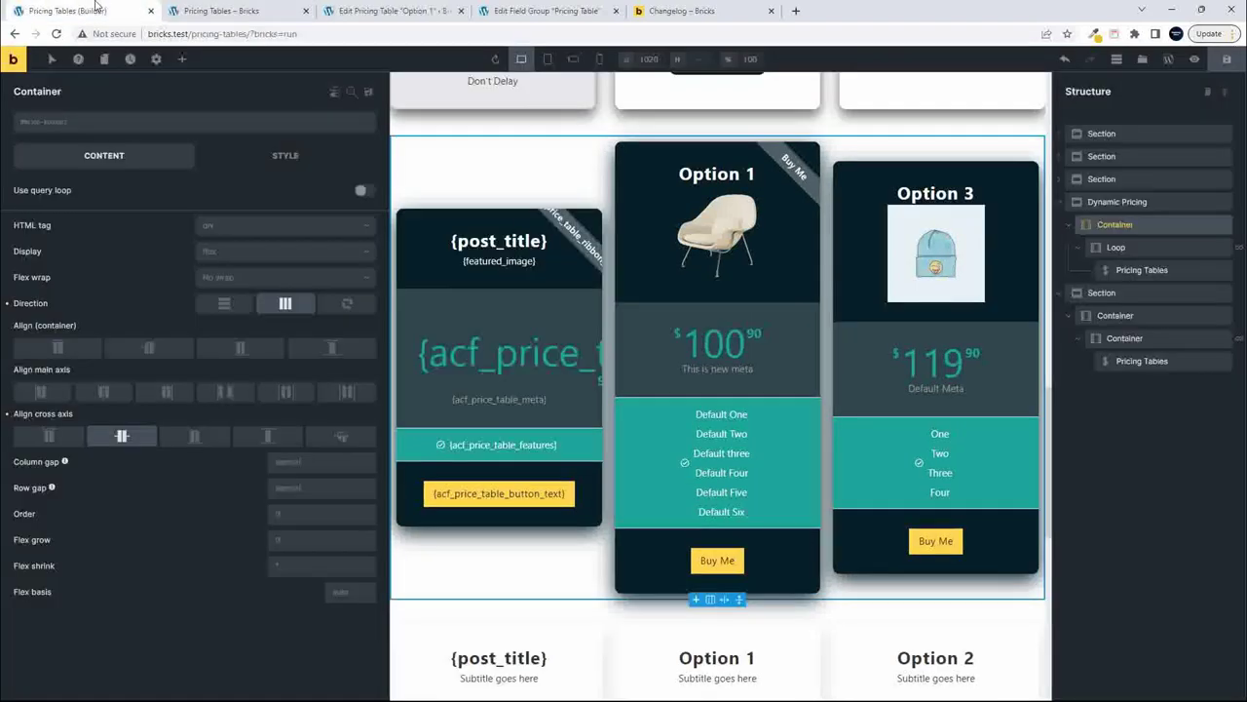
{"action": "left_click", "coordinate": [1129, 273]}
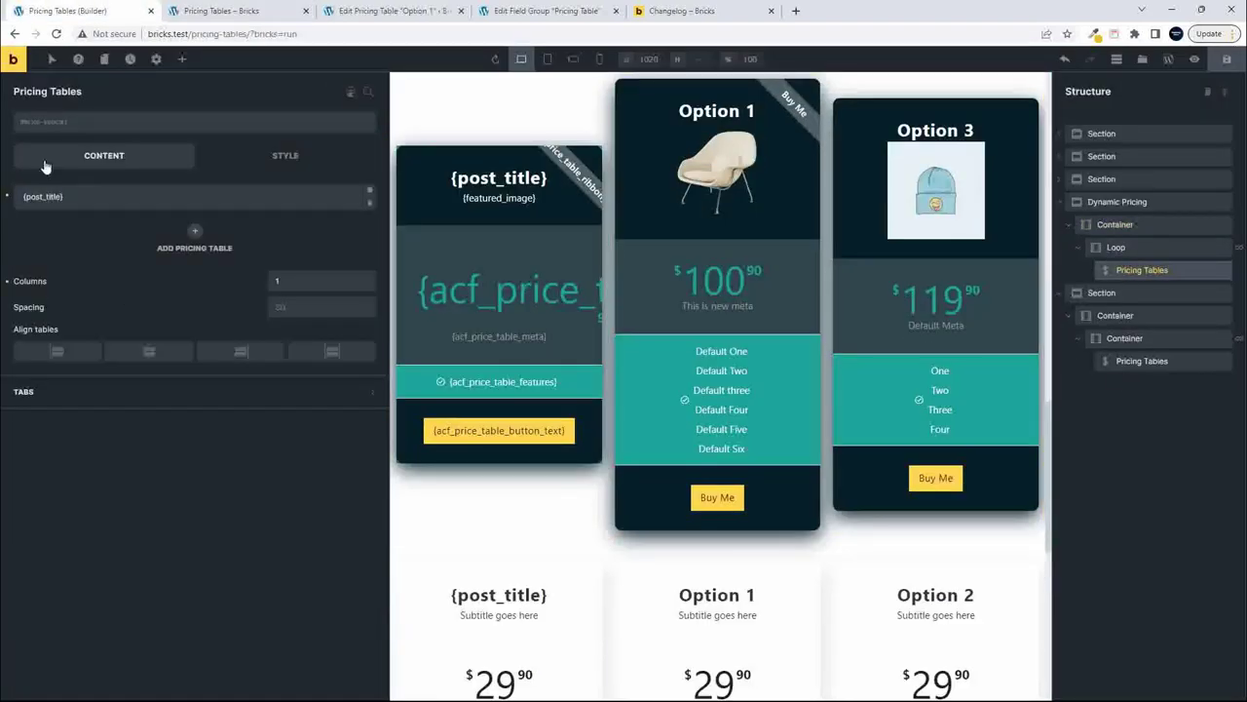
{"action": "left_click", "coordinate": [41, 195]}
{"action": "scroll", "coordinate": [150, 497], "scroll_direction": "down", "scroll_amount": 15}
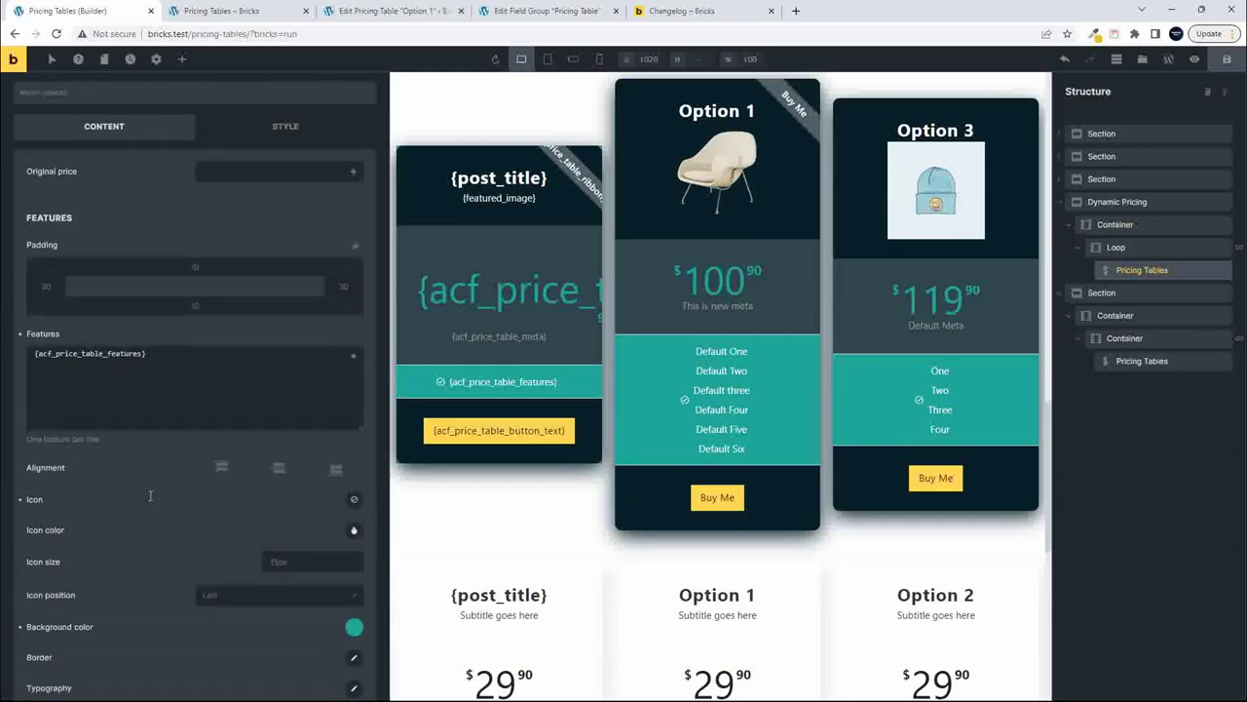
{"action": "scroll", "coordinate": [150, 495], "scroll_direction": "down", "scroll_amount": 4}
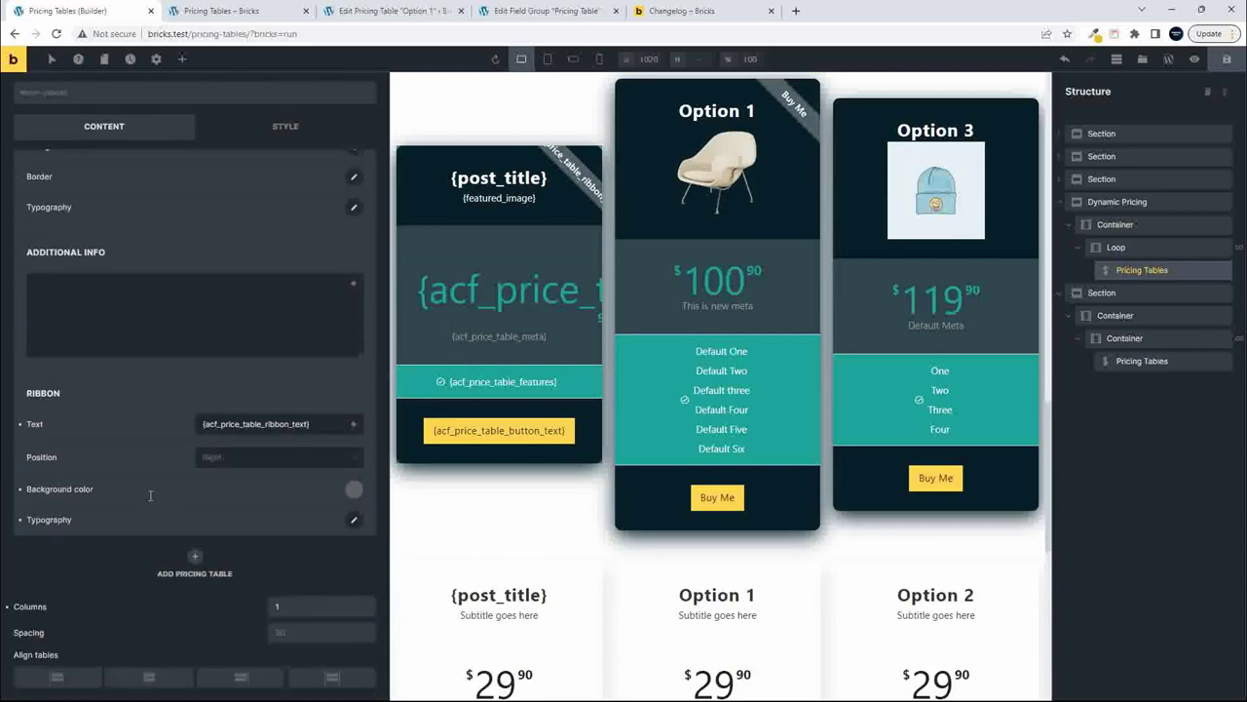
{"action": "scroll", "coordinate": [149, 495], "scroll_direction": "up", "scroll_amount": 10}
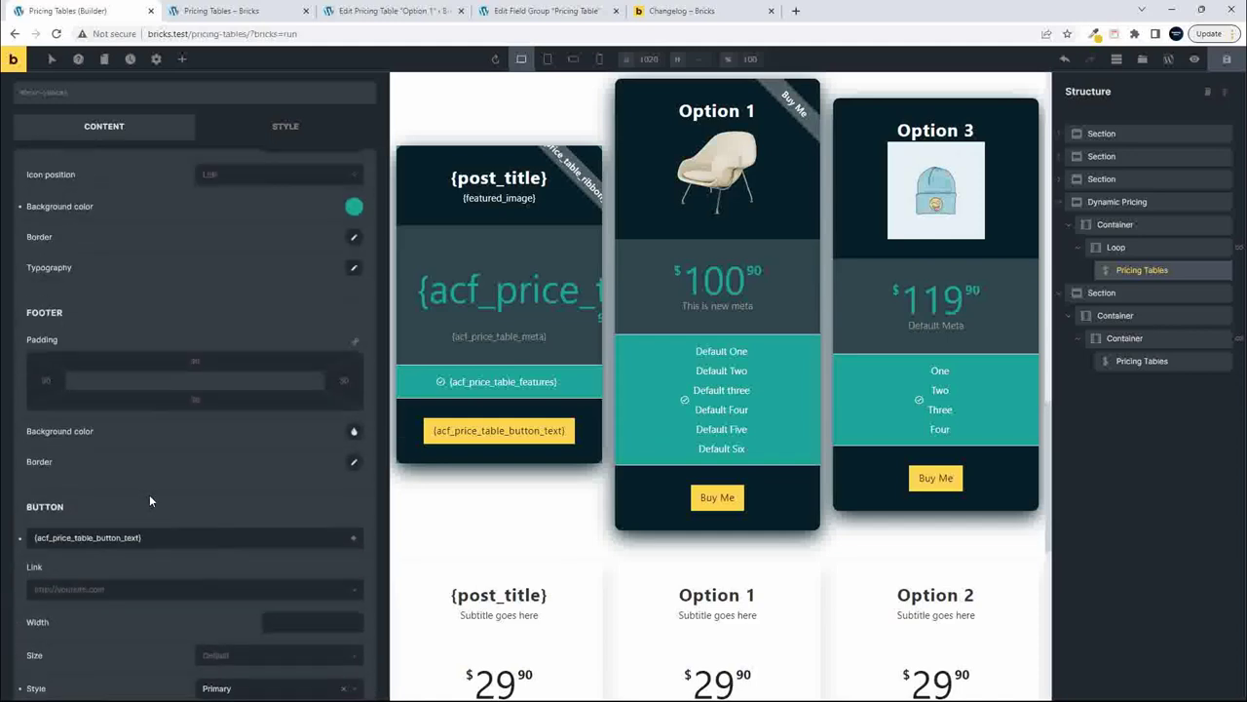
{"action": "scroll", "coordinate": [149, 494], "scroll_direction": "up", "scroll_amount": 1}
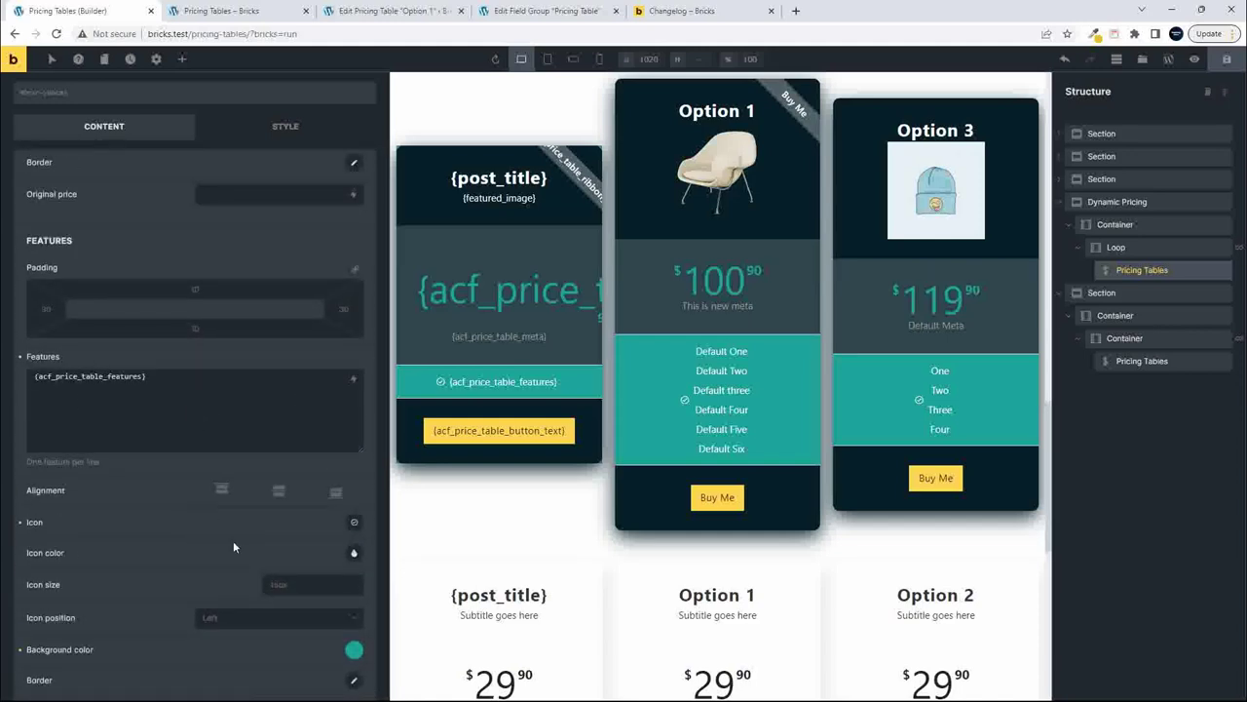
{"action": "scroll", "coordinate": [221, 532], "scroll_direction": "down", "scroll_amount": 2}
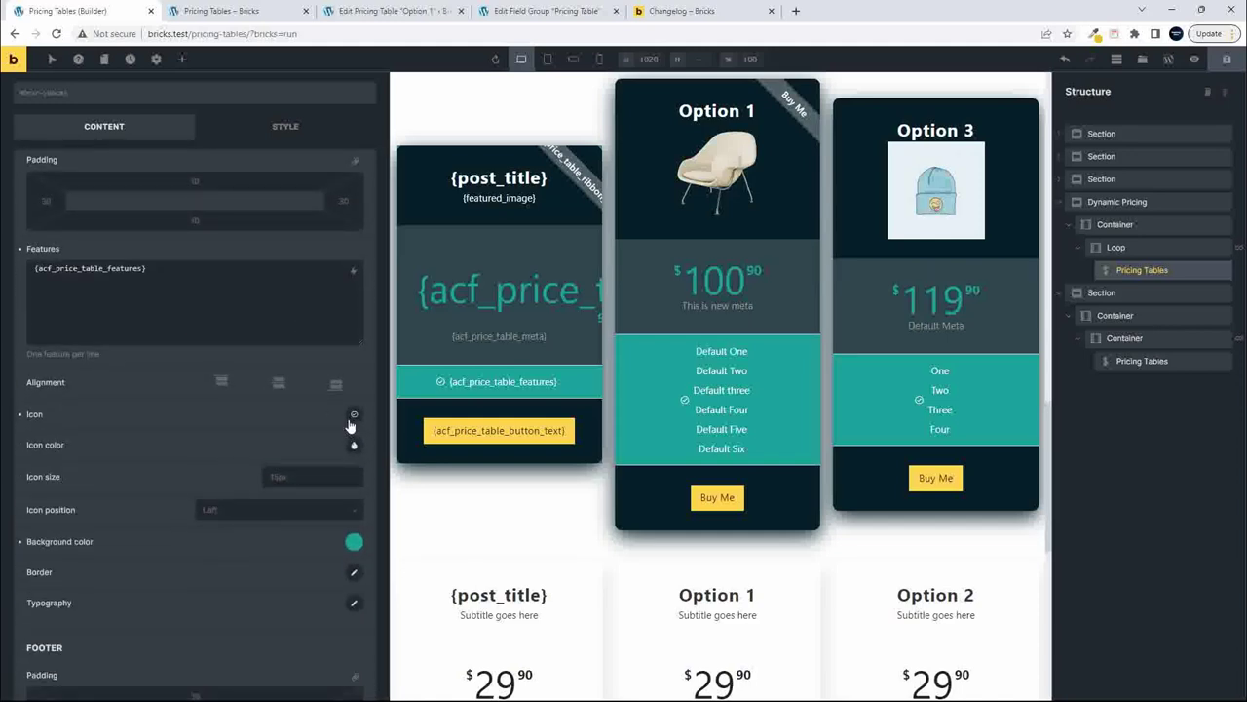
- Browse the Ionicons choices for the feature icon without changing it, and set the icon size to 40px
{"action": "left_click", "coordinate": [355, 416]}
{"action": "scroll", "coordinate": [241, 466], "scroll_direction": "down", "scroll_amount": 3}
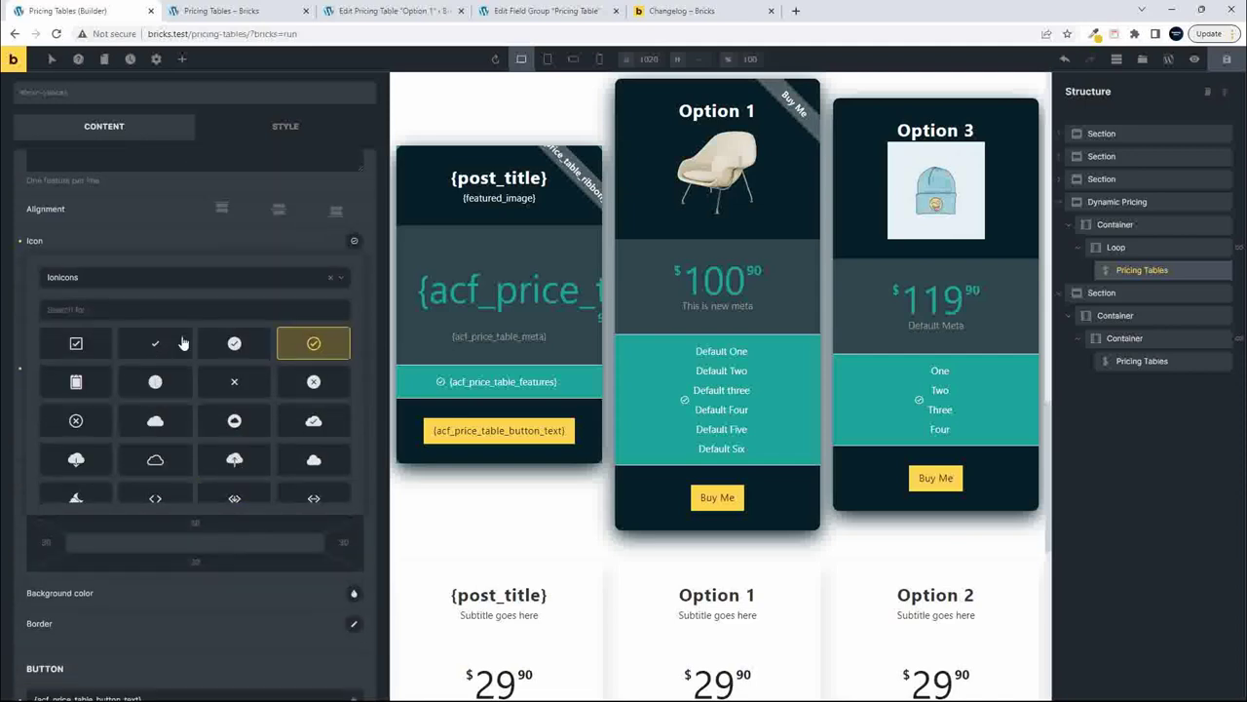
{"action": "left_click", "coordinate": [131, 250]}
{"action": "left_click", "coordinate": [301, 305]}
{"action": "type", "text": "40"}
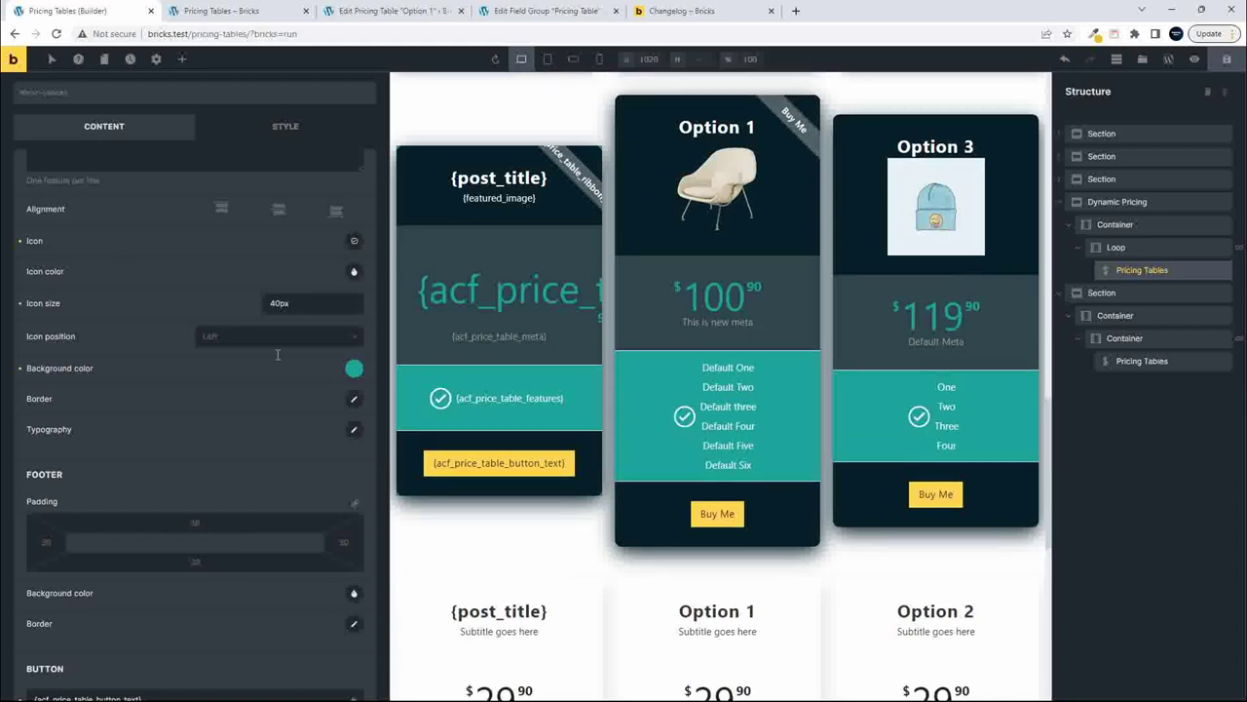
- Save the page in the builder and reload the live Pricing Tables page
{"action": "left_click", "coordinate": [1226, 59]}
{"action": "left_click", "coordinate": [221, 12]}
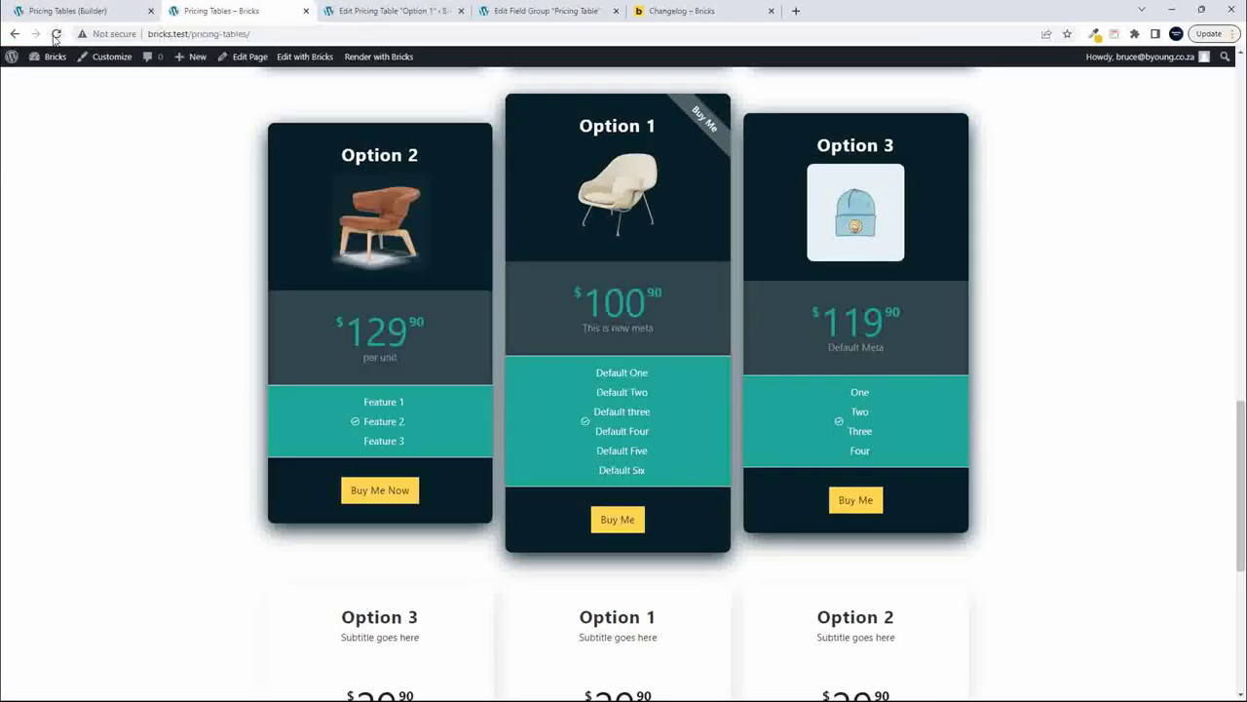
{"action": "left_click", "coordinate": [56, 35]}
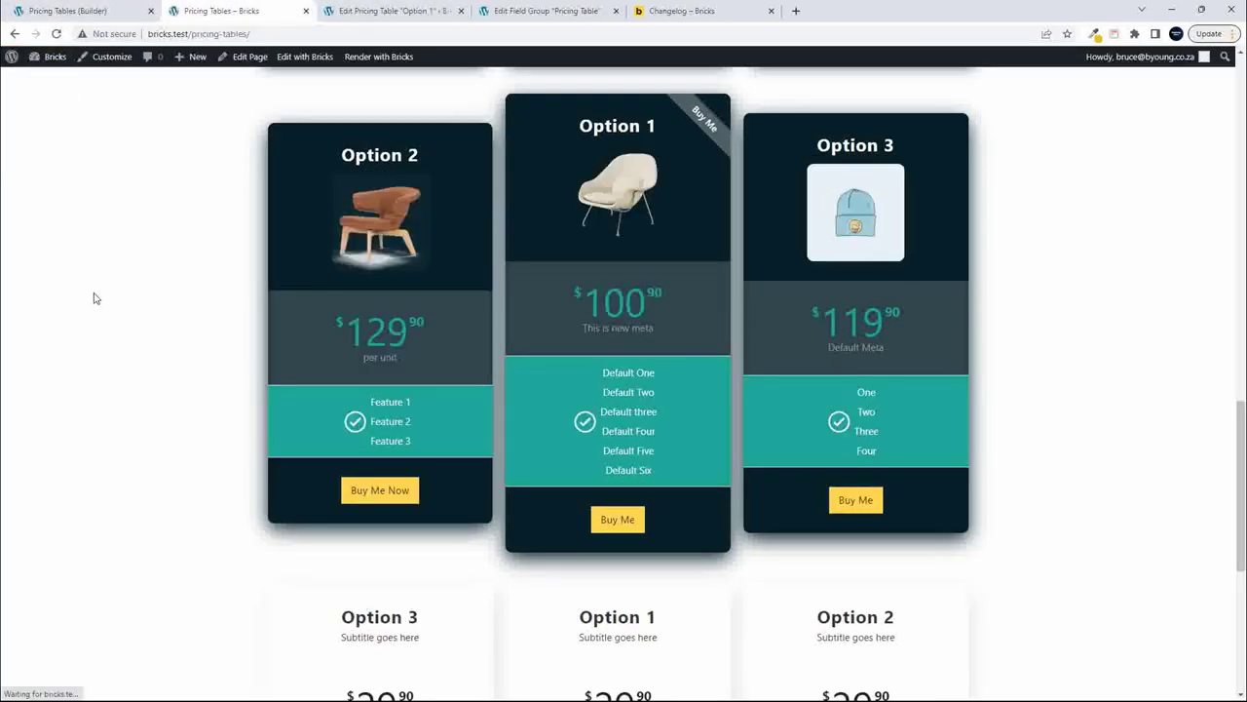